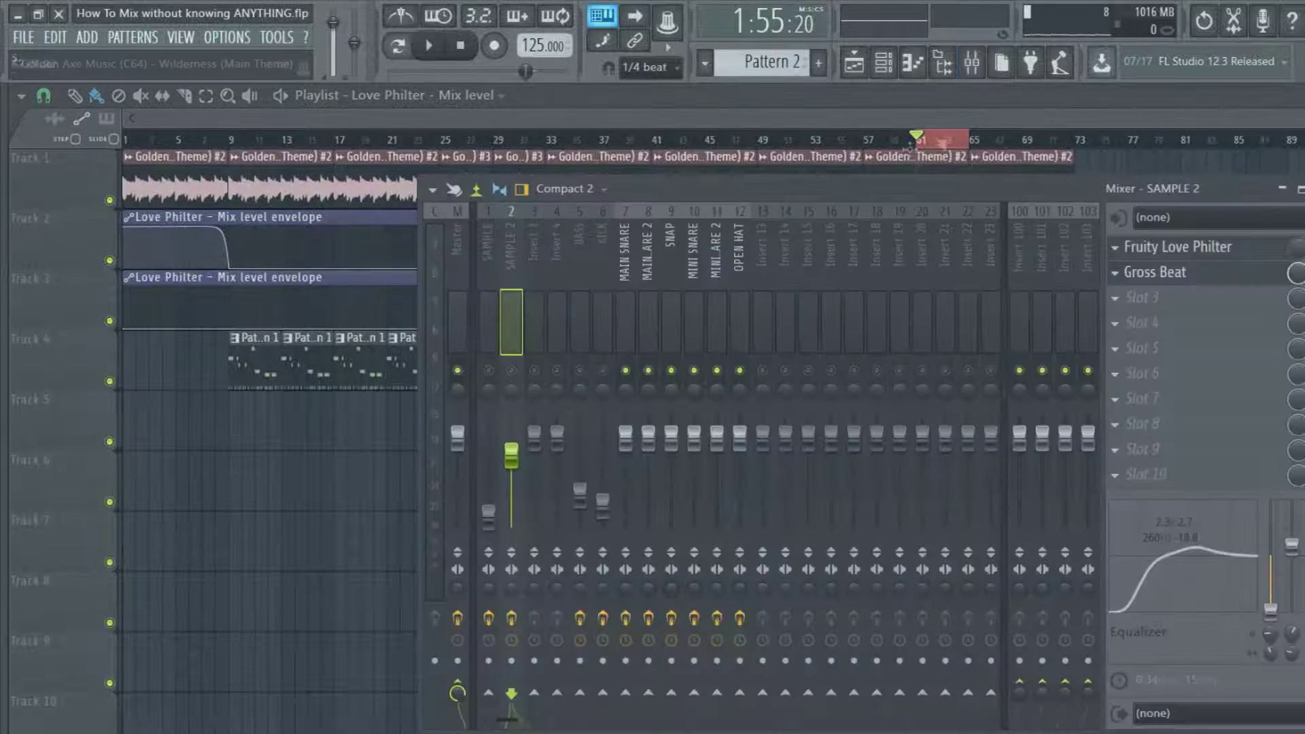
{"action": "left_click_drag", "start_coordinate": [822, 186], "coordinate": [696, 234]}
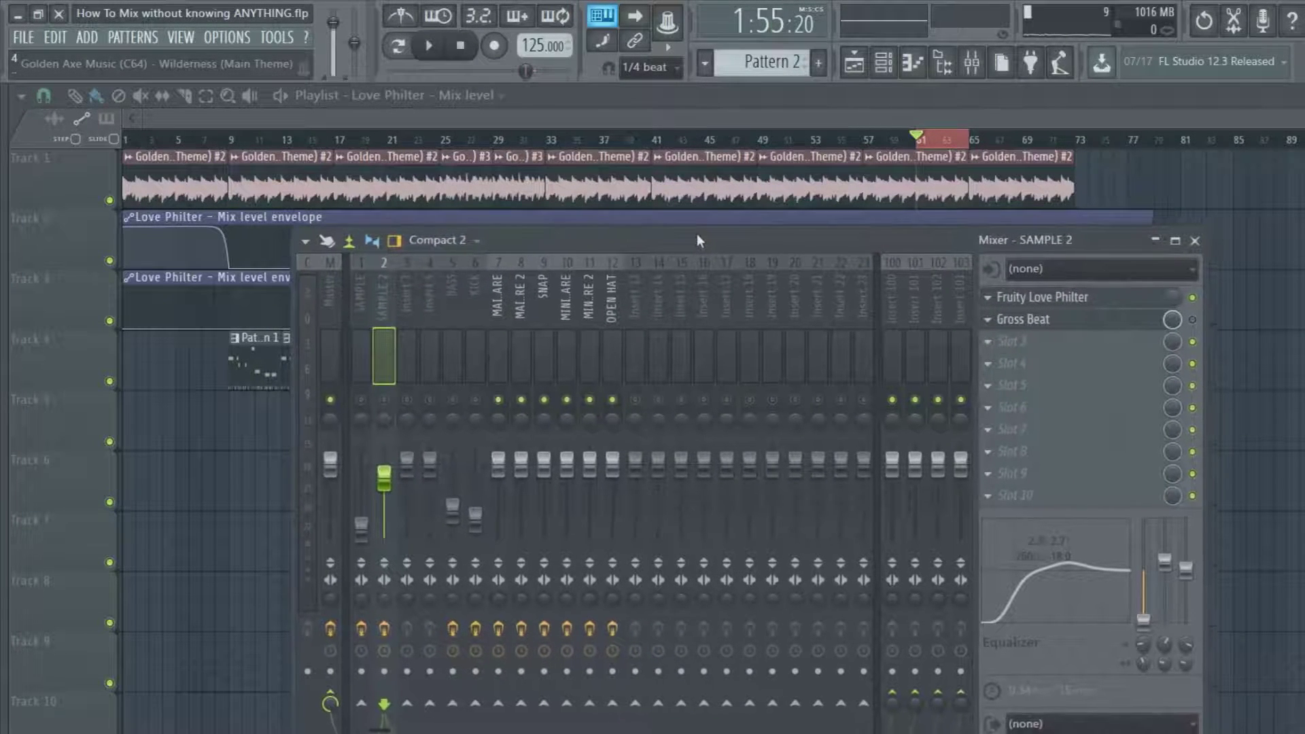
{"action": "left_click", "coordinate": [612, 312]}
{"action": "left_click", "coordinate": [566, 312]}
{"action": "left_click", "coordinate": [610, 312]}
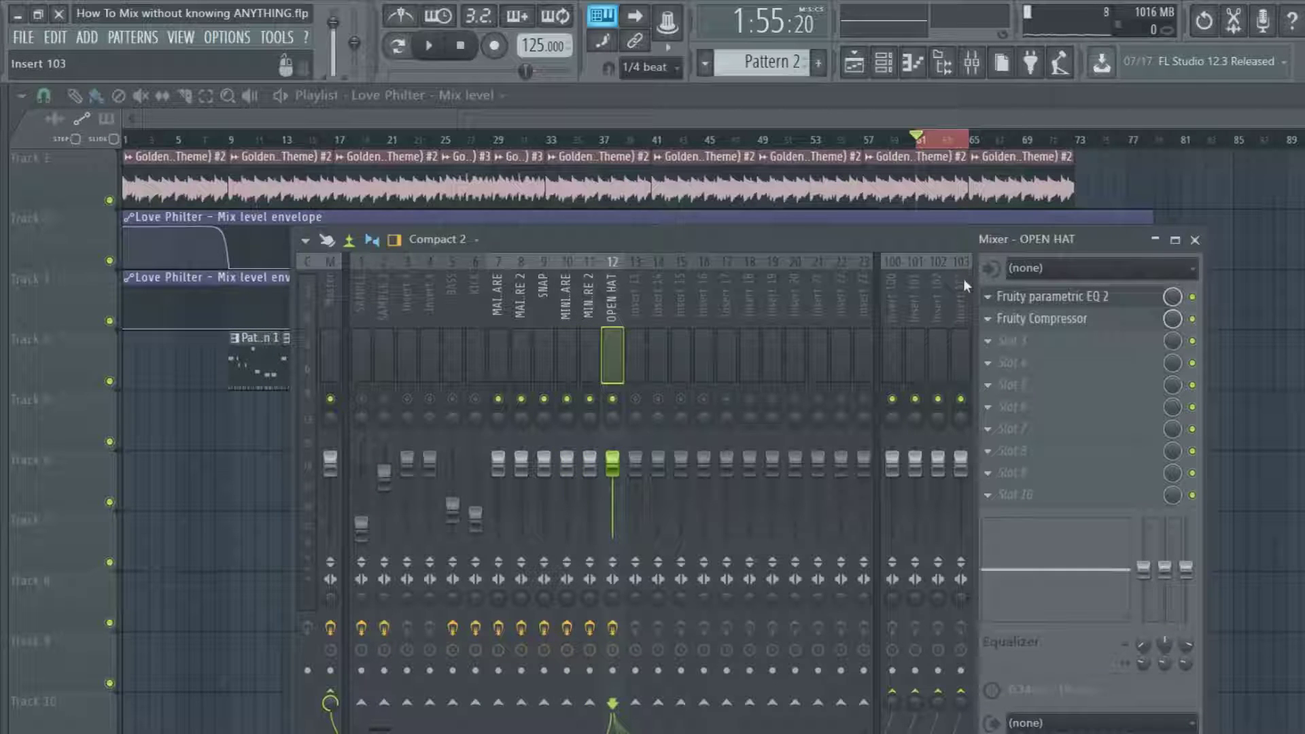
{"action": "left_click_drag", "start_coordinate": [933, 249], "coordinate": [1030, 250]}
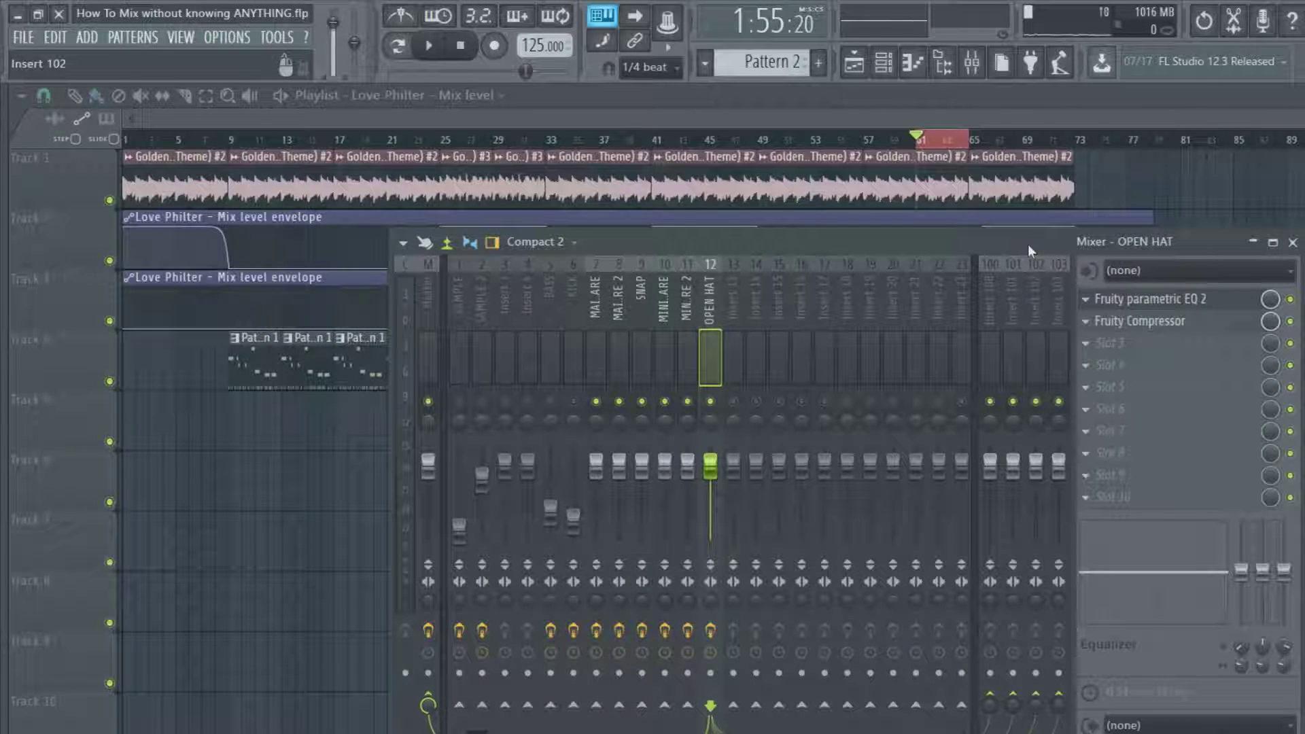
{"action": "left_click_drag", "start_coordinate": [1028, 243], "coordinate": [1029, 245]}
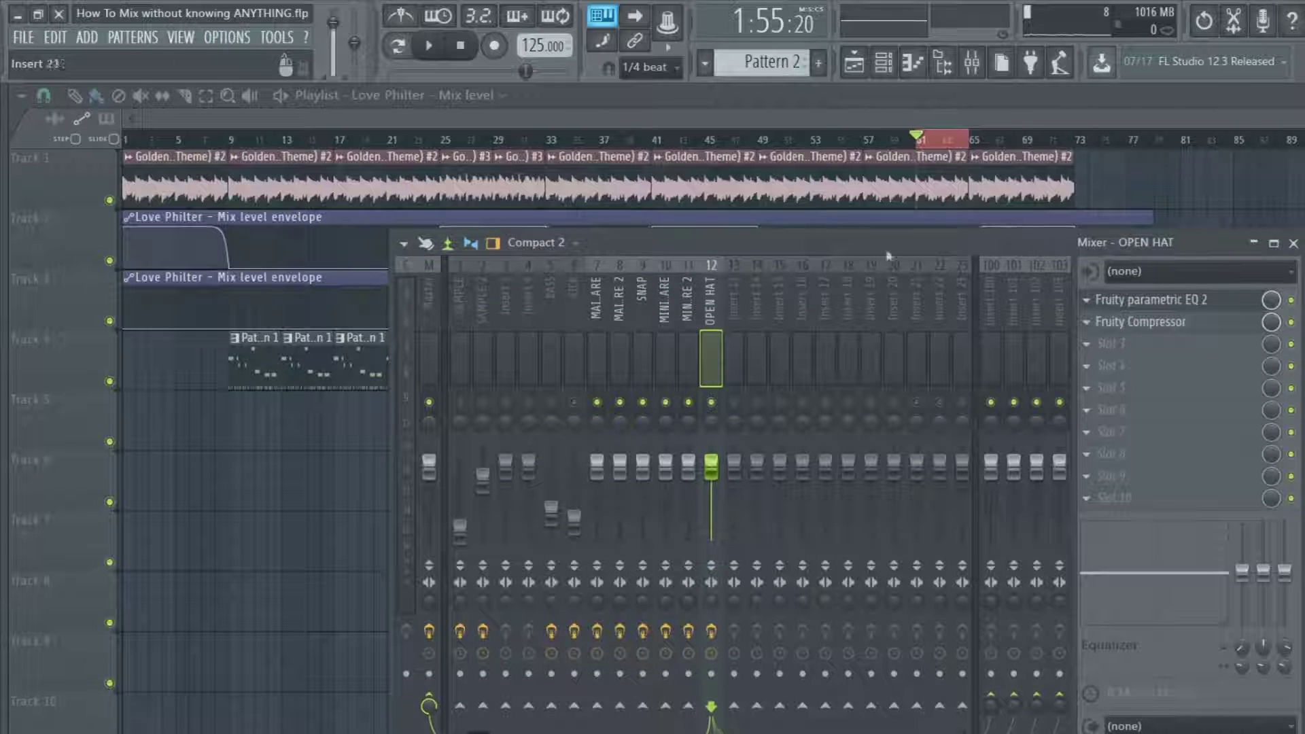
{"action": "left_click", "coordinate": [786, 124]}
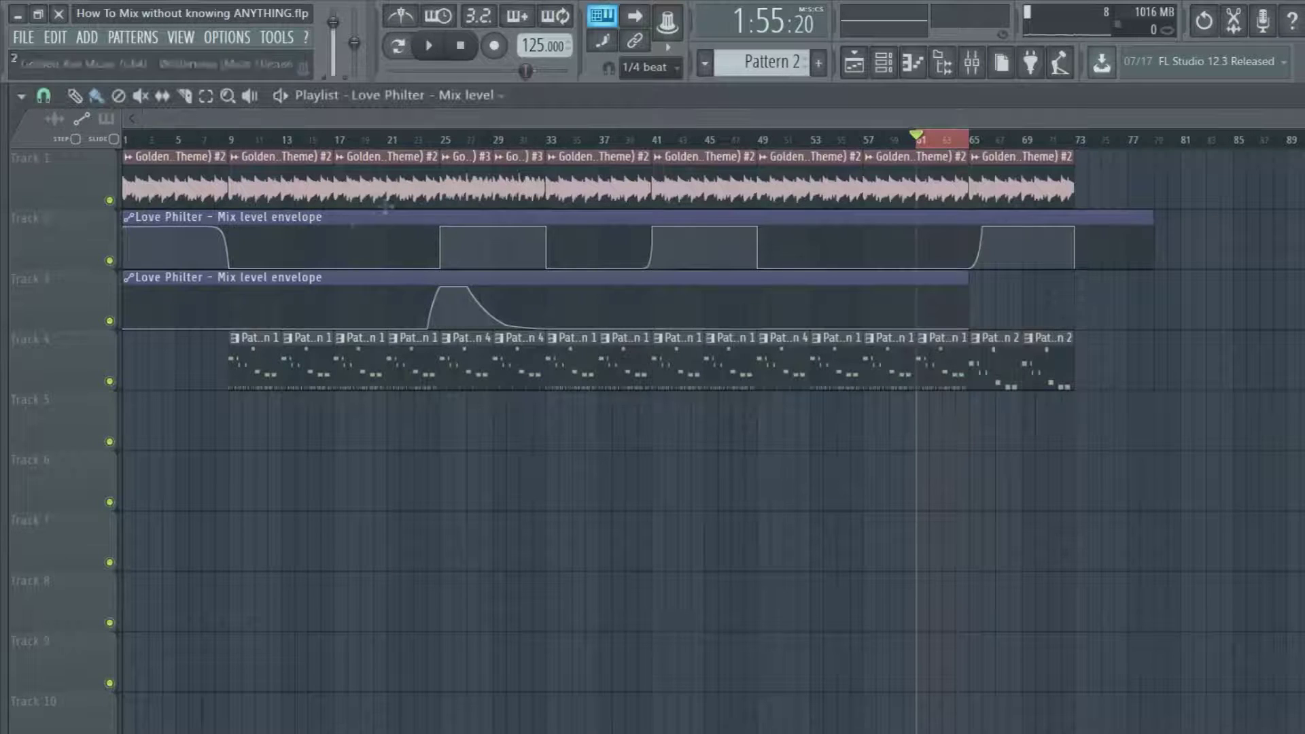
Step: Reopen the mixer over the playlist and unmute all mixer tracks
{"action": "left_click", "coordinate": [972, 62]}
{"action": "left_click_drag", "start_coordinate": [878, 246], "coordinate": [973, 226]}
{"action": "left_click", "coordinate": [818, 333]}
{"action": "left_click", "coordinate": [826, 383]}
{"action": "left_click", "coordinate": [849, 383]}
{"action": "left_click", "coordinate": [871, 382]}
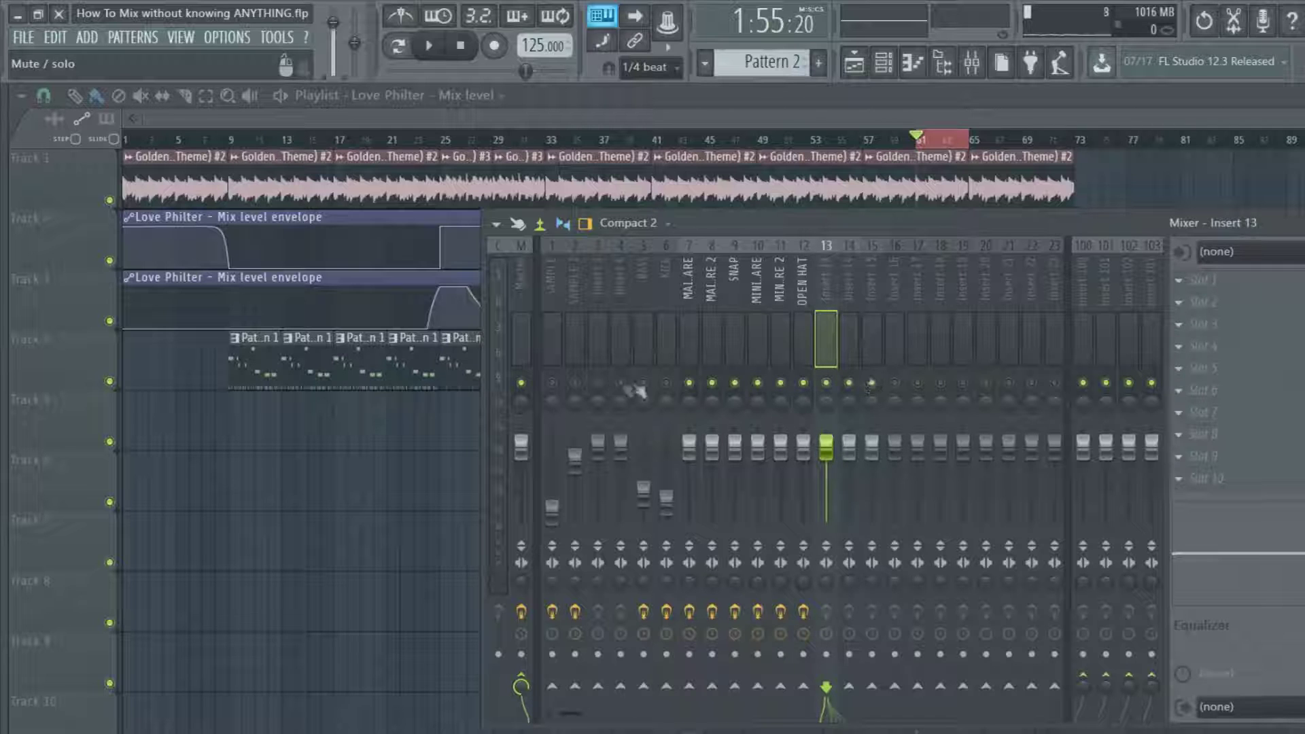
{"action": "right_click", "coordinate": [692, 385]}
{"action": "right_click", "coordinate": [691, 385]}
Step: Review the effect slots of the main snare, mini snare and open hat mixer tracks one after another
{"action": "left_click", "coordinate": [710, 340]}
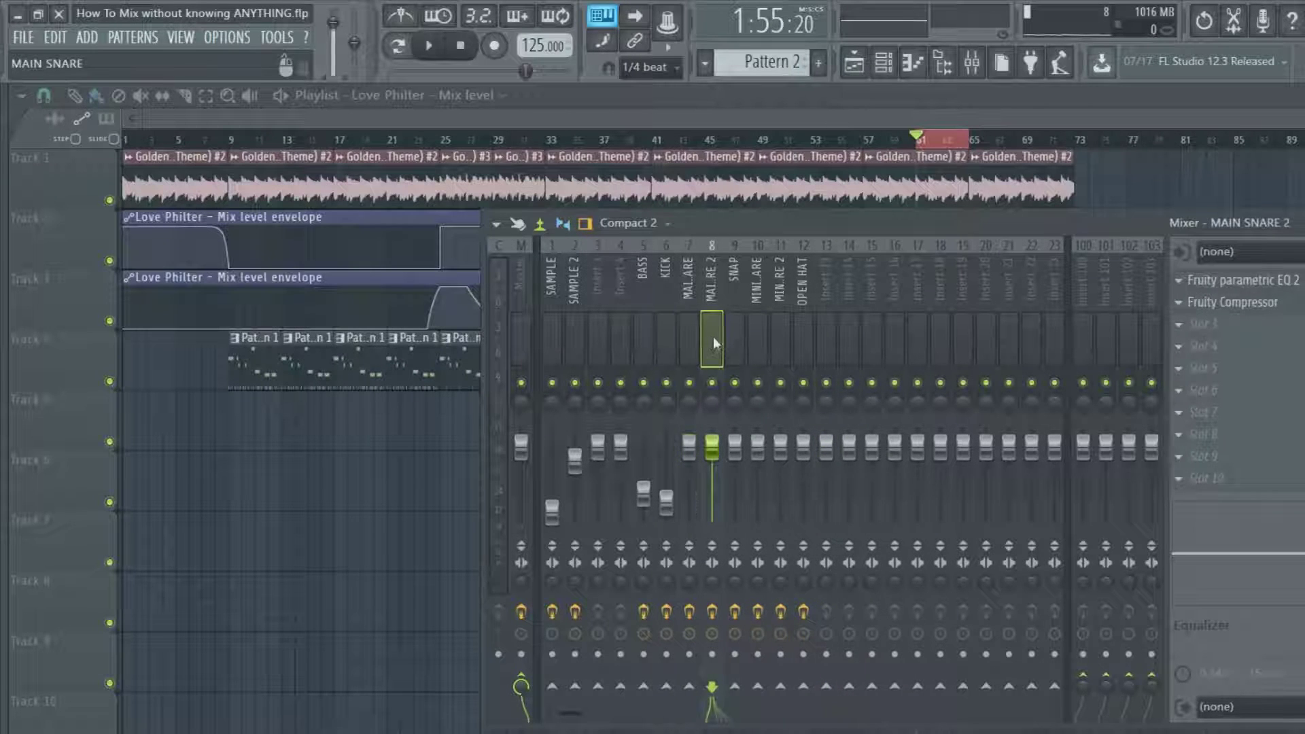
{"action": "left_click", "coordinate": [802, 347]}
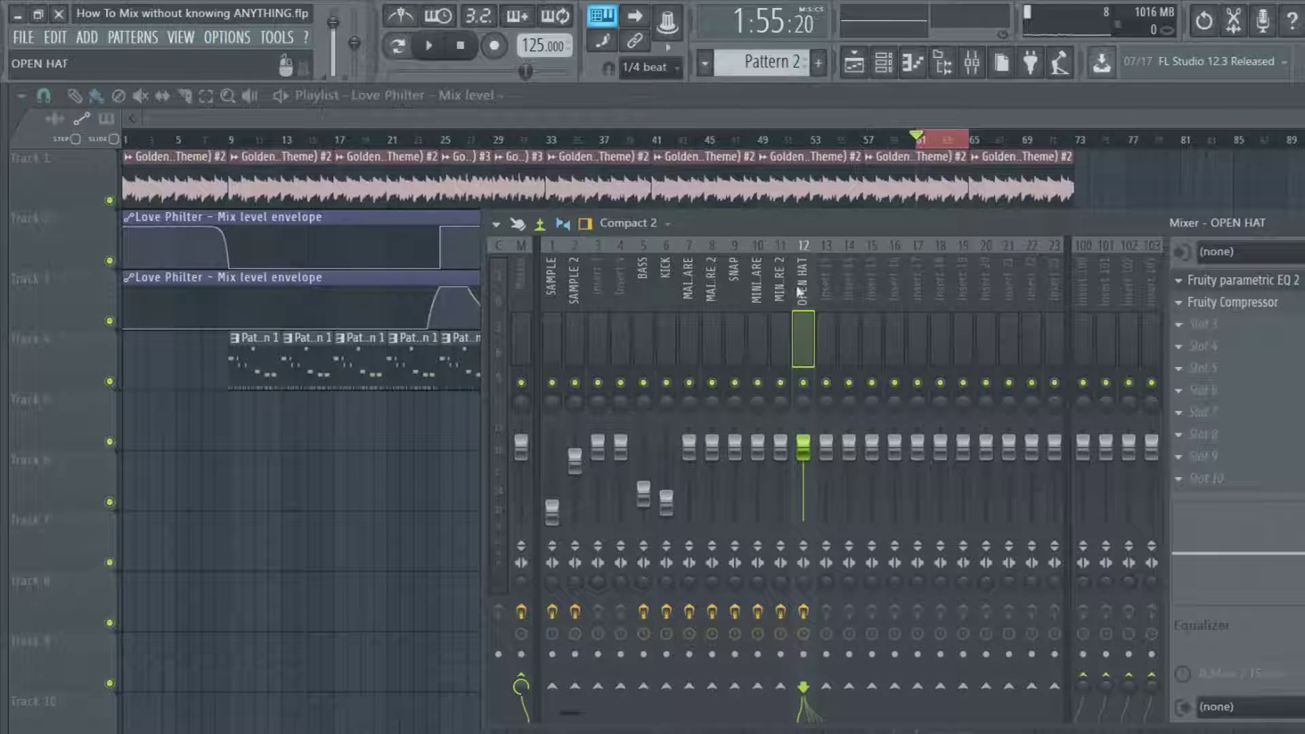
{"action": "left_click", "coordinate": [780, 291]}
{"action": "left_click", "coordinate": [720, 292]}
{"action": "left_click", "coordinate": [698, 299]}
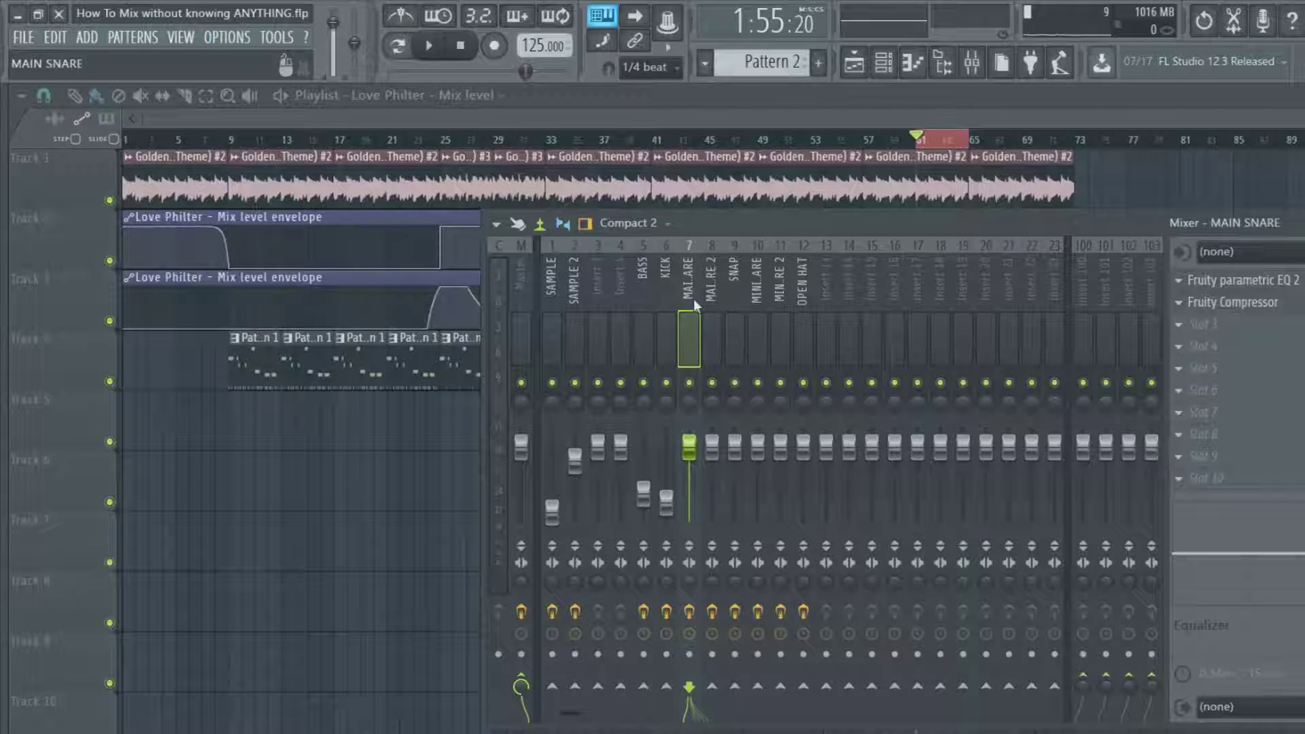
{"action": "left_click", "coordinate": [804, 305]}
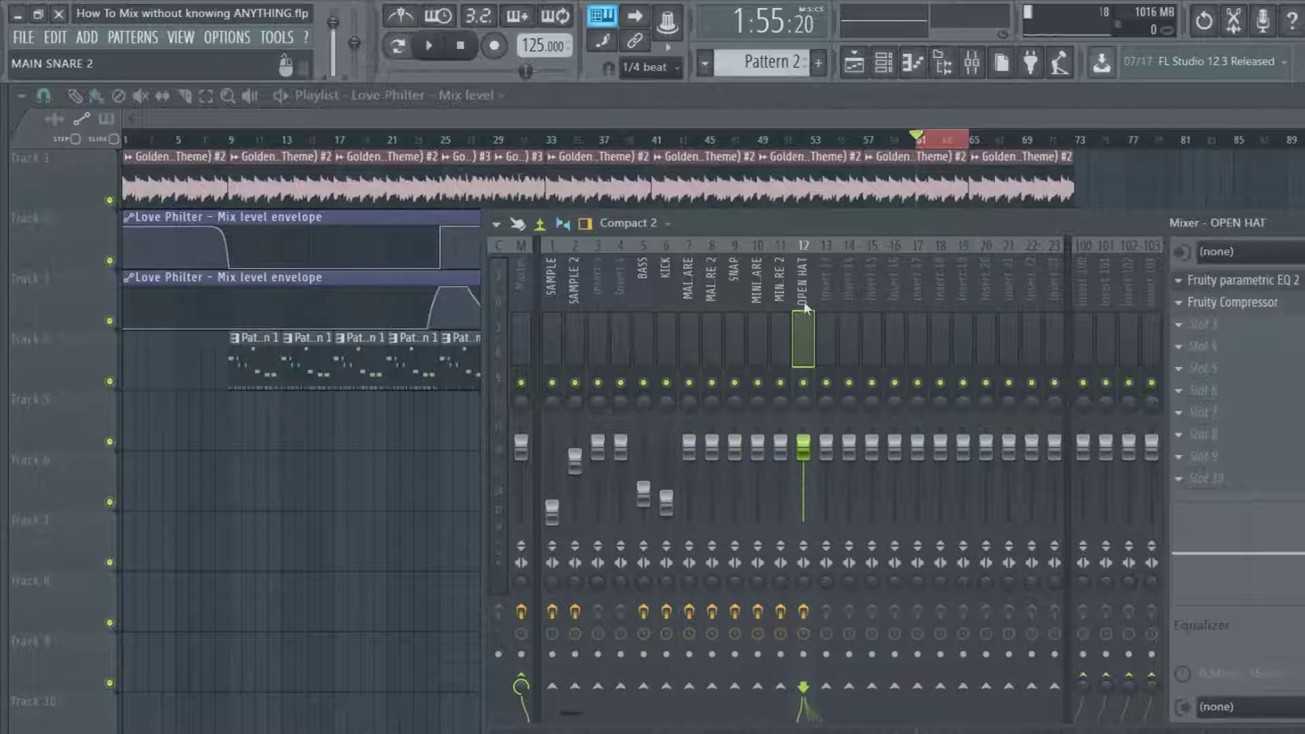
{"action": "left_click", "coordinate": [780, 302]}
{"action": "left_click", "coordinate": [767, 301]}
{"action": "left_click", "coordinate": [780, 306]}
{"action": "left_click", "coordinate": [762, 314]}
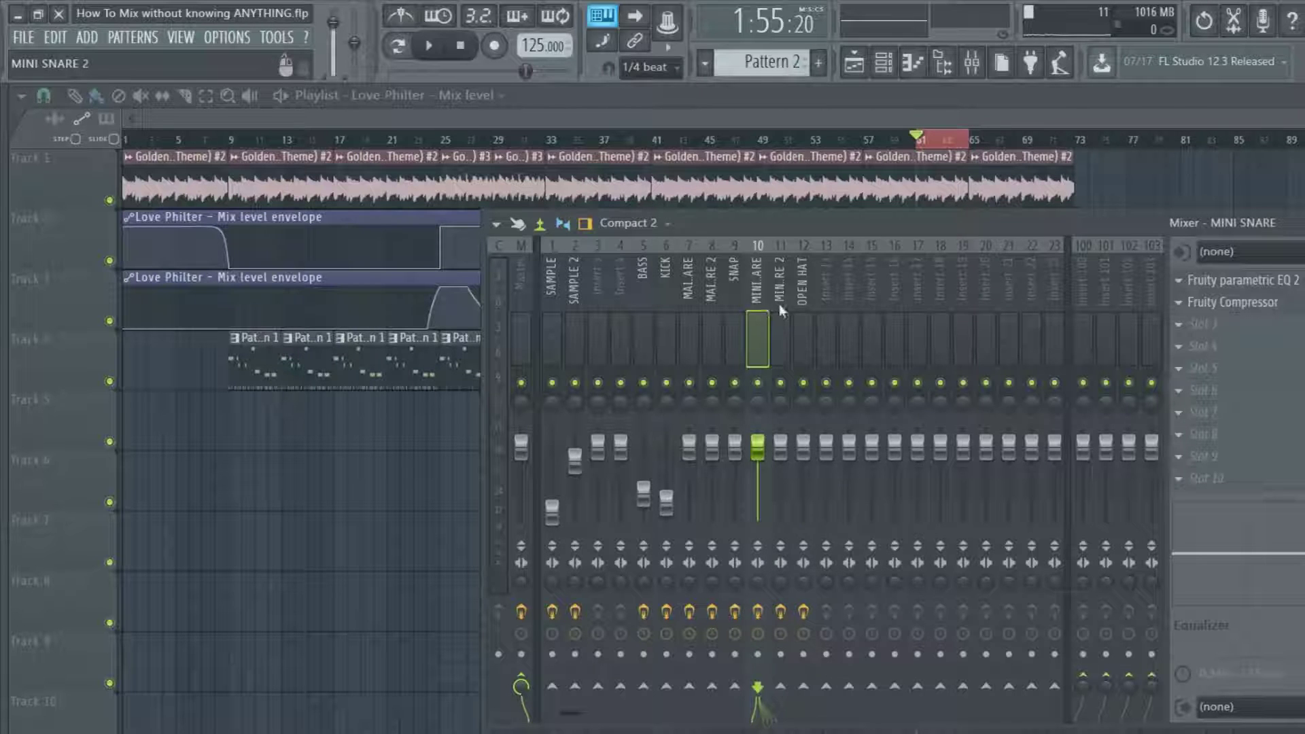
{"action": "left_click", "coordinate": [796, 321]}
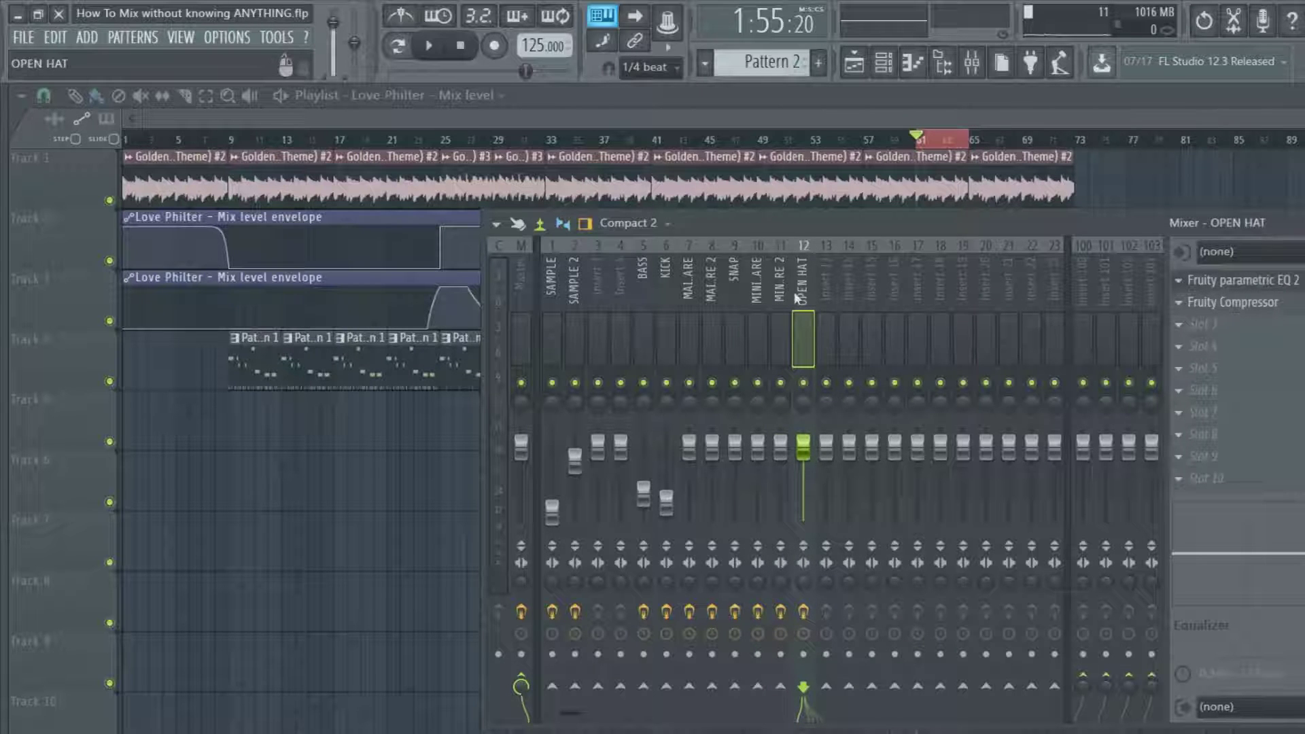
Step: Rename the OPEN HAT mixer track to HAT
{"action": "right_click", "coordinate": [802, 303]}
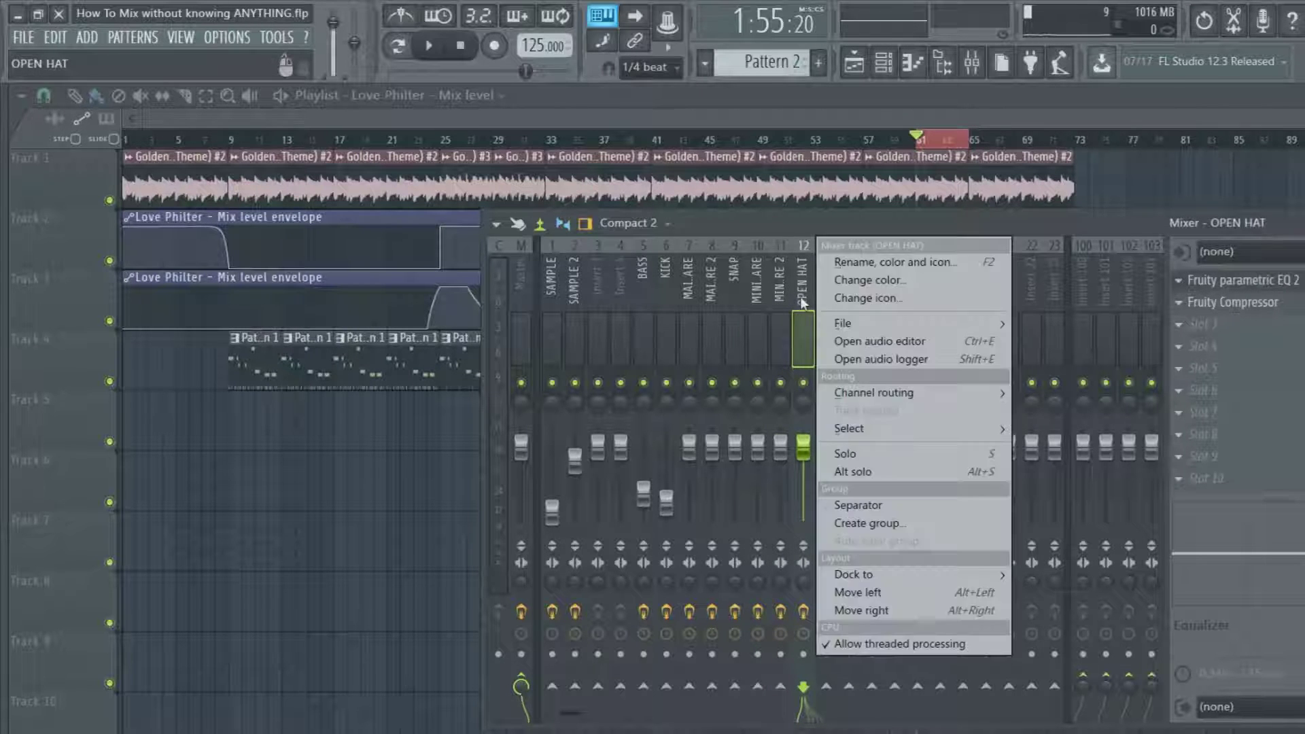
{"action": "left_click", "coordinate": [866, 264]}
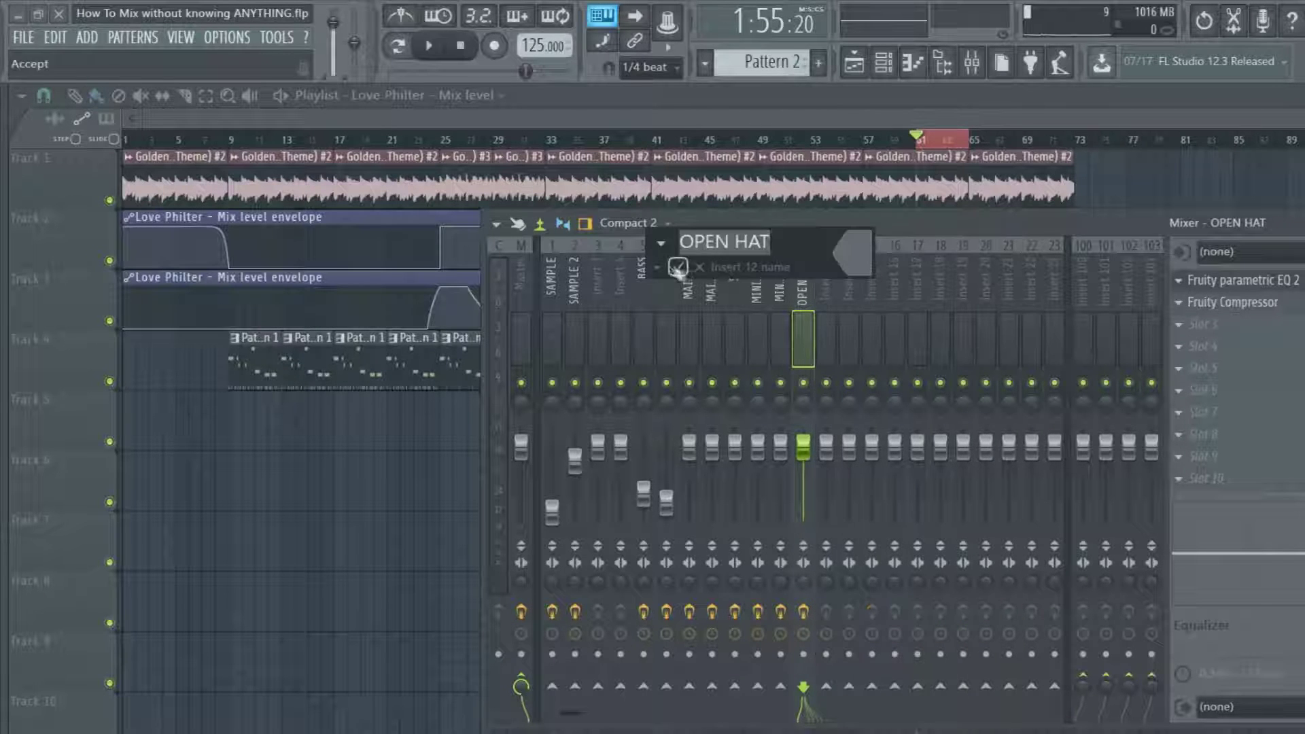
{"action": "left_click_drag", "start_coordinate": [735, 244], "coordinate": [681, 243]}
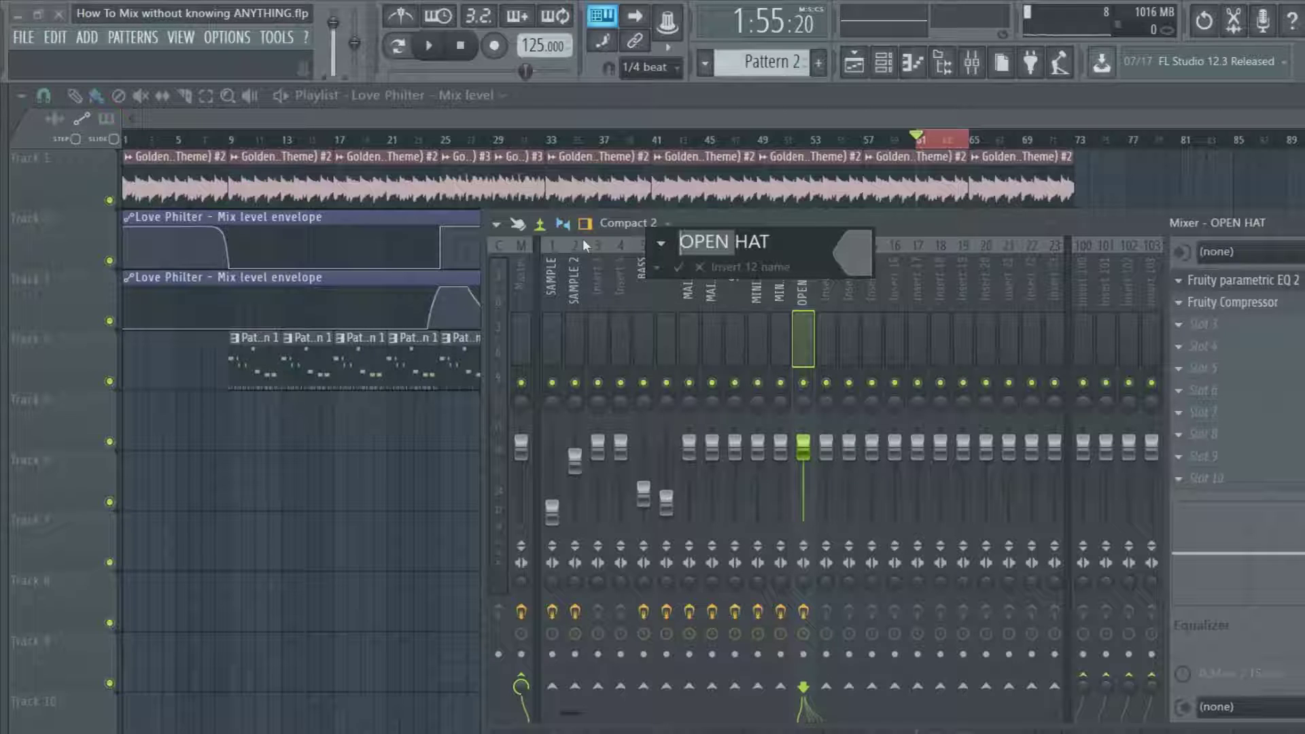
{"action": "key", "text": "Delete"}
{"action": "key", "text": "Delete"}
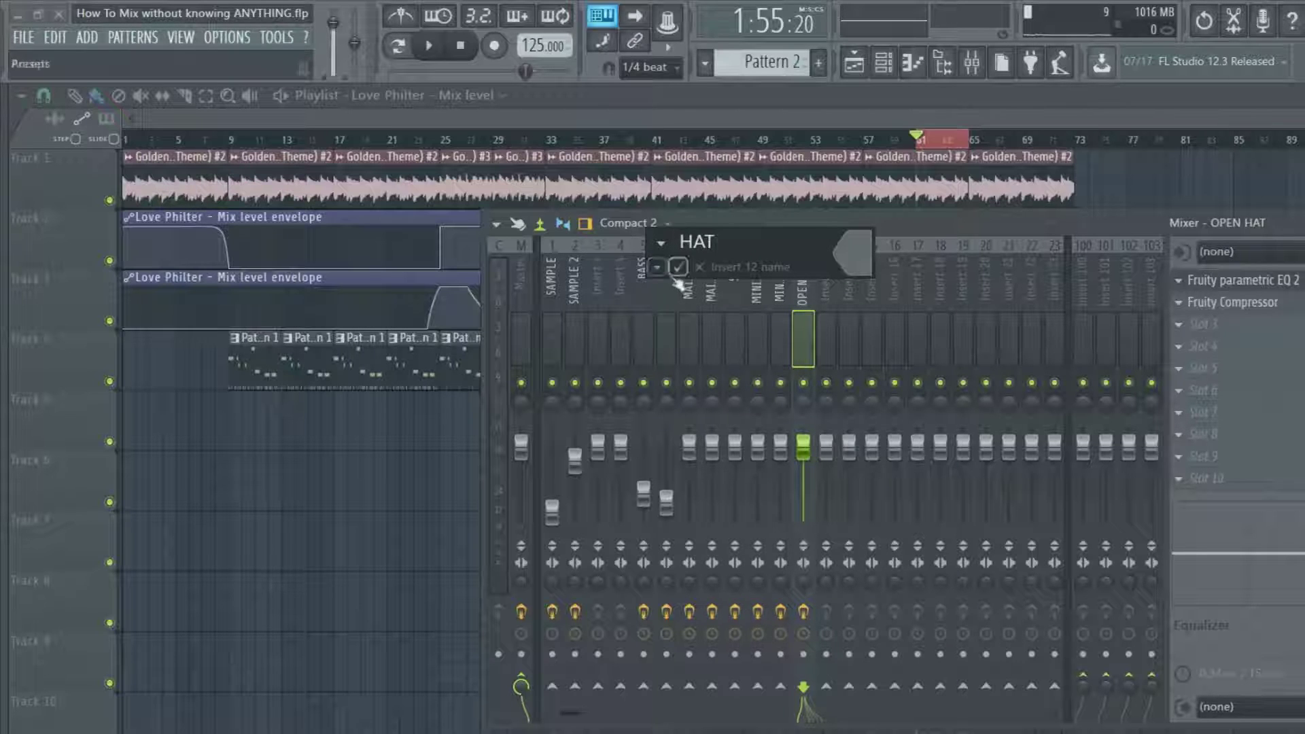
{"action": "key", "text": "Return"}
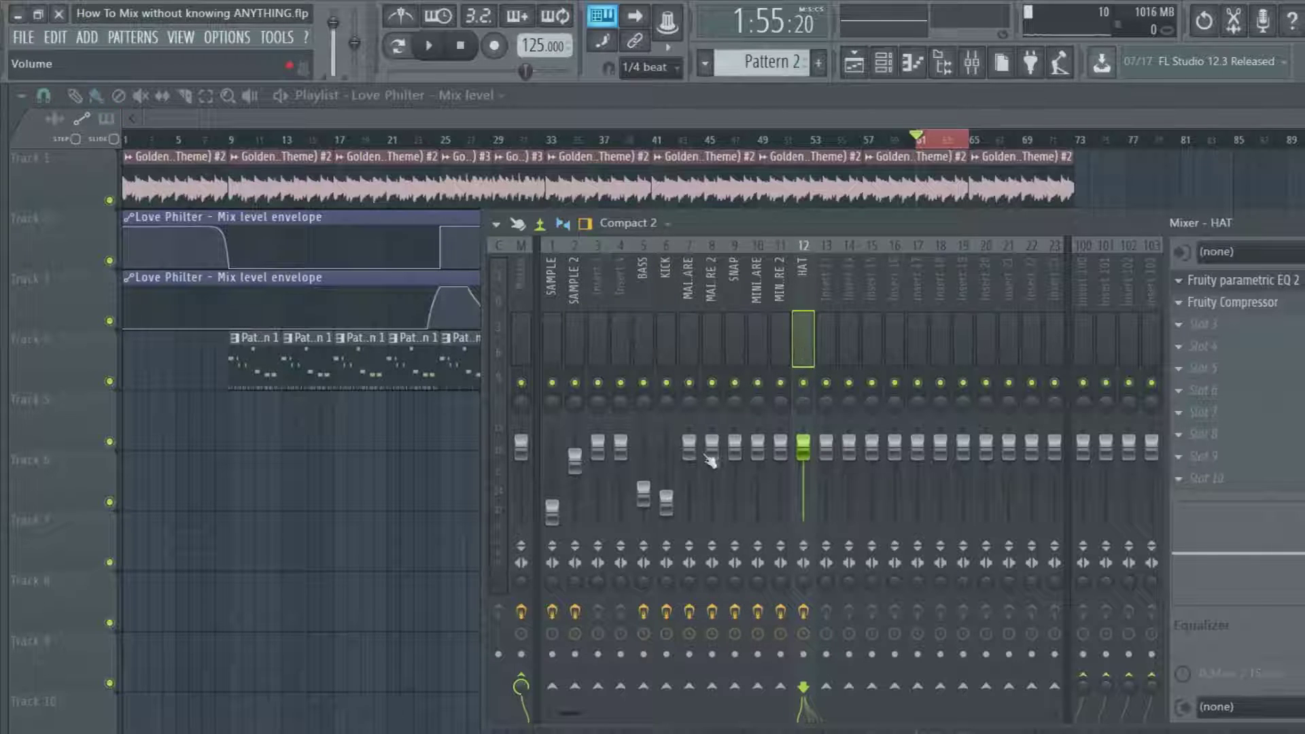
Step: Lower the volume faders of all named tracks, from SAMPLE to HAT, to the minimum and mute Inserts 3 and 4
{"action": "left_click_drag", "start_coordinate": [688, 446], "coordinate": [689, 518]}
{"action": "left_click_drag", "start_coordinate": [712, 447], "coordinate": [711, 520]}
{"action": "left_click_drag", "start_coordinate": [621, 446], "coordinate": [597, 429]}
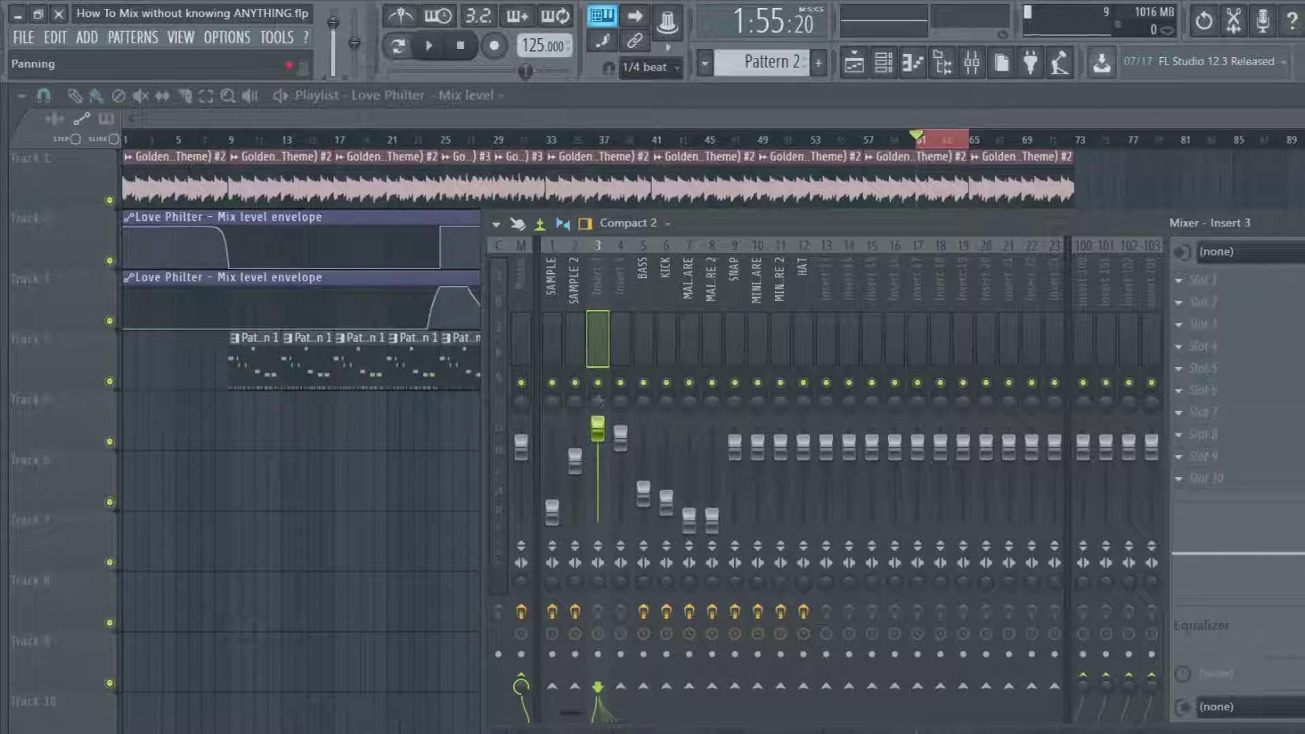
{"action": "left_click", "coordinate": [621, 383]}
{"action": "left_click_drag", "start_coordinate": [576, 460], "coordinate": [552, 520]}
{"action": "left_click_drag", "start_coordinate": [643, 490], "coordinate": [675, 522]}
{"action": "left_click_drag", "start_coordinate": [745, 456], "coordinate": [748, 516]}
{"action": "left_click_drag", "start_coordinate": [759, 447], "coordinate": [780, 520]}
{"action": "left_click_drag", "start_coordinate": [802, 448], "coordinate": [809, 524]}
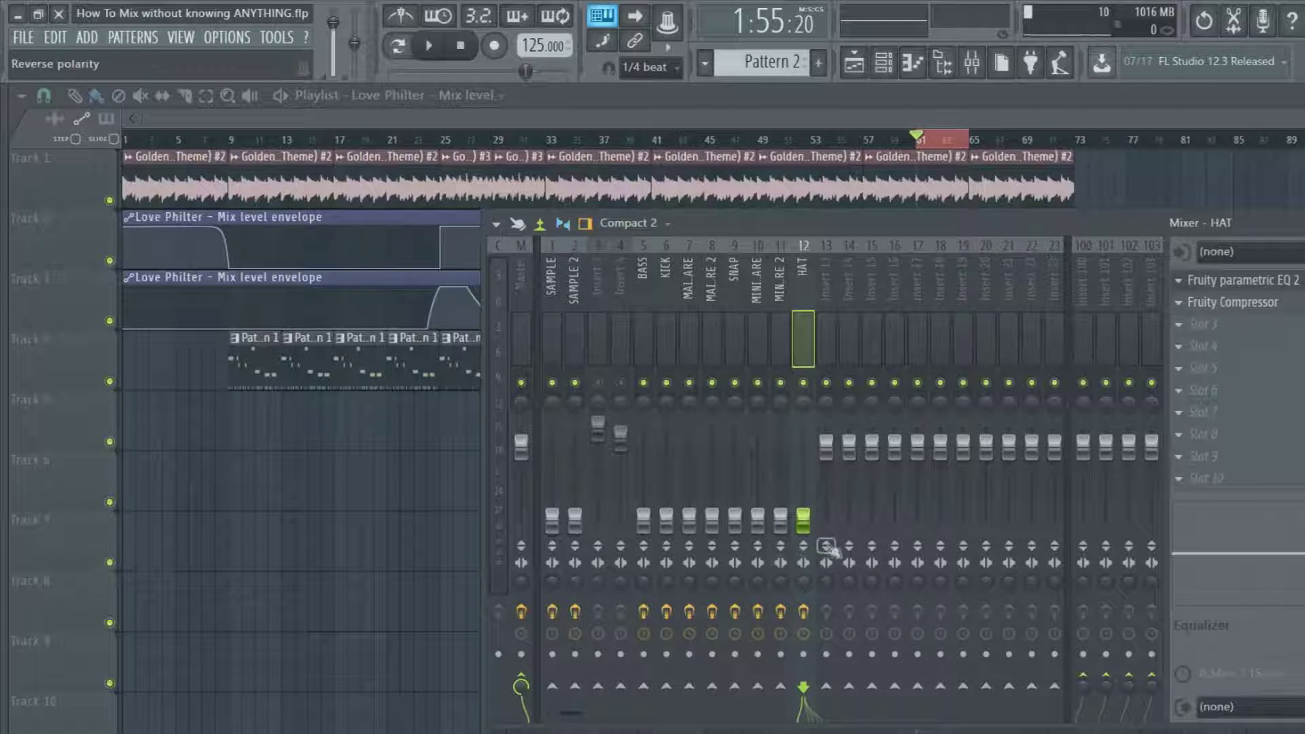
Step: Remove iZotope Stutter Edit and Edison from the Master track's first two effect slots
{"action": "left_click", "coordinate": [521, 349]}
{"action": "left_click", "coordinate": [1181, 280]}
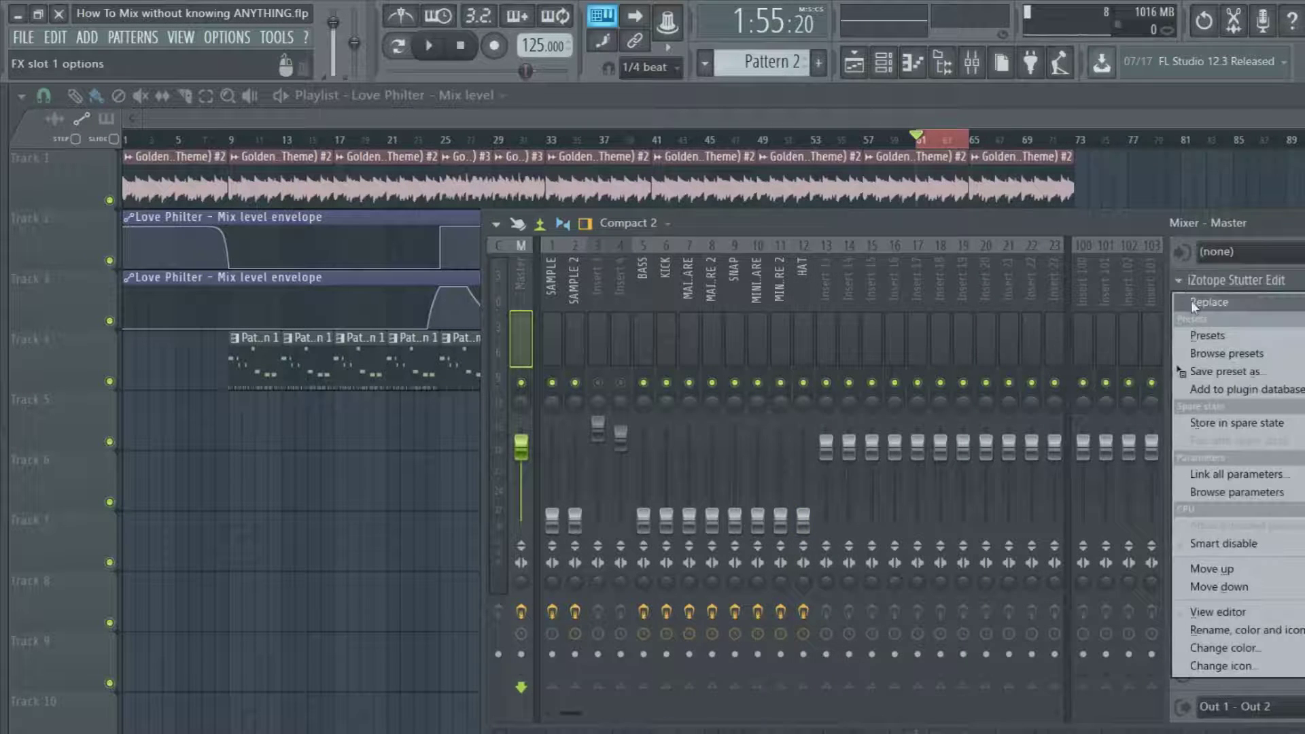
{"action": "left_click", "coordinate": [1144, 319]}
{"action": "left_click", "coordinate": [1181, 301]}
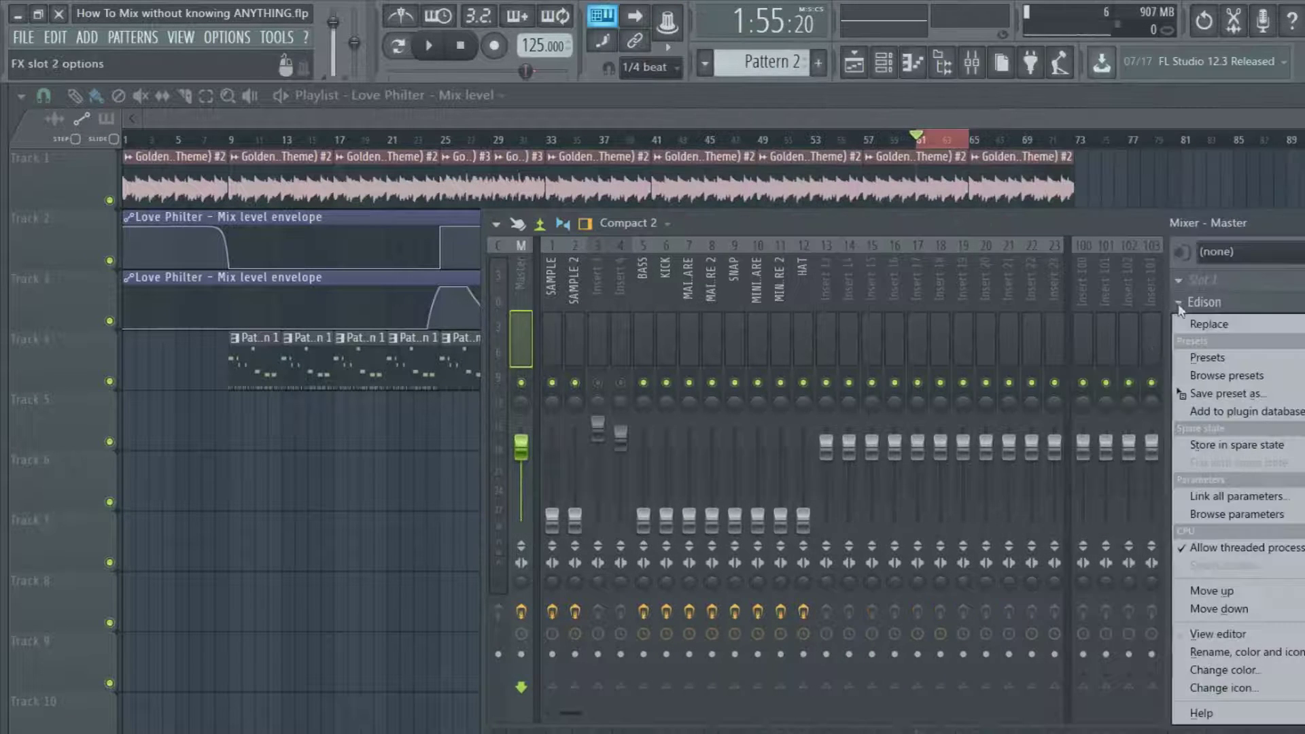
{"action": "left_click", "coordinate": [1198, 320]}
{"action": "left_click", "coordinate": [782, 58]}
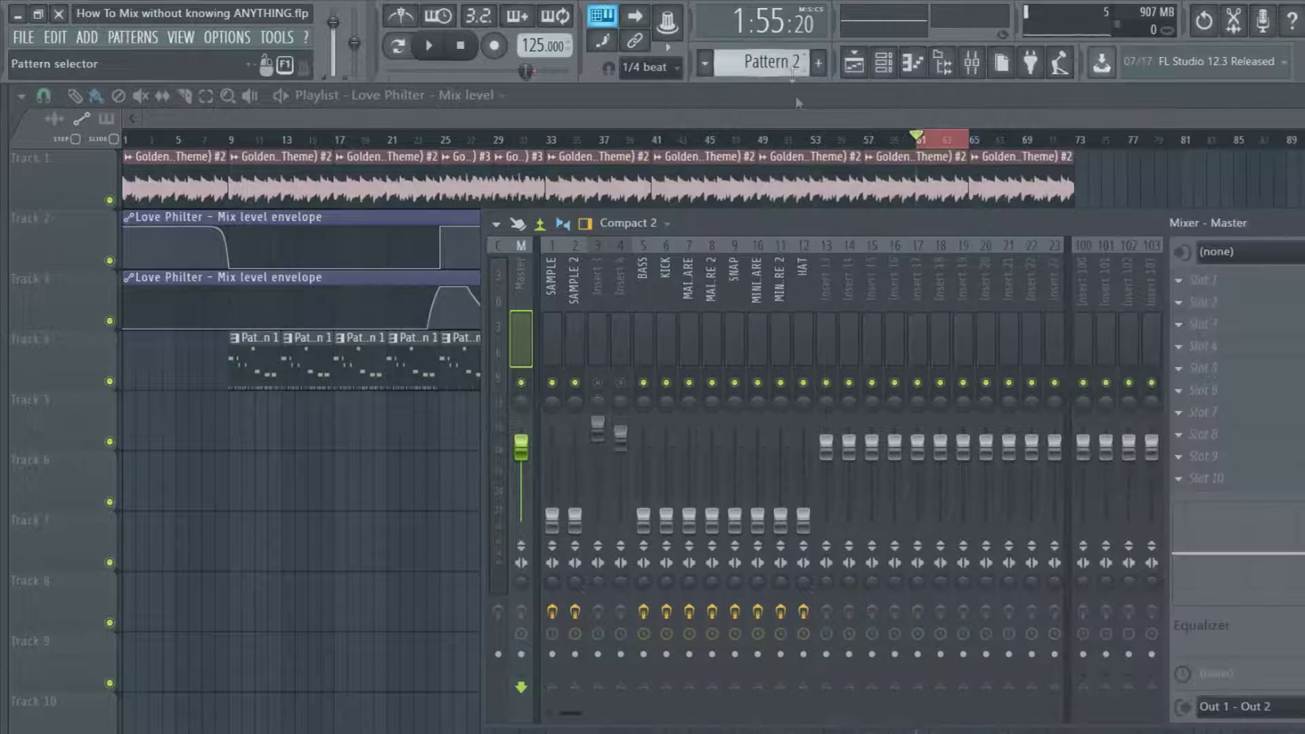
Step: Start playback of the selected section and raise the HAT track's volume fader to roughly the middle of its travel
{"action": "left_click", "coordinate": [802, 330]}
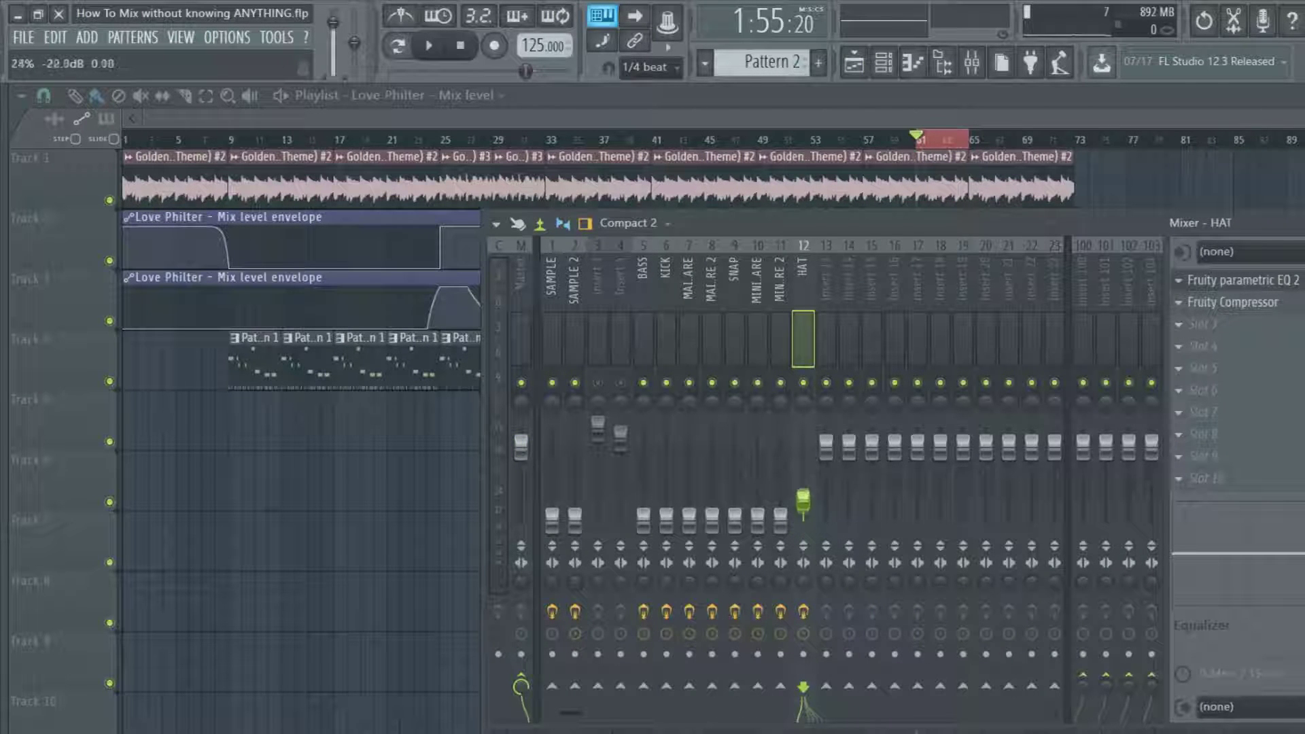
{"action": "left_click", "coordinate": [431, 47]}
{"action": "left_click_drag", "start_coordinate": [809, 529], "coordinate": [803, 469]}
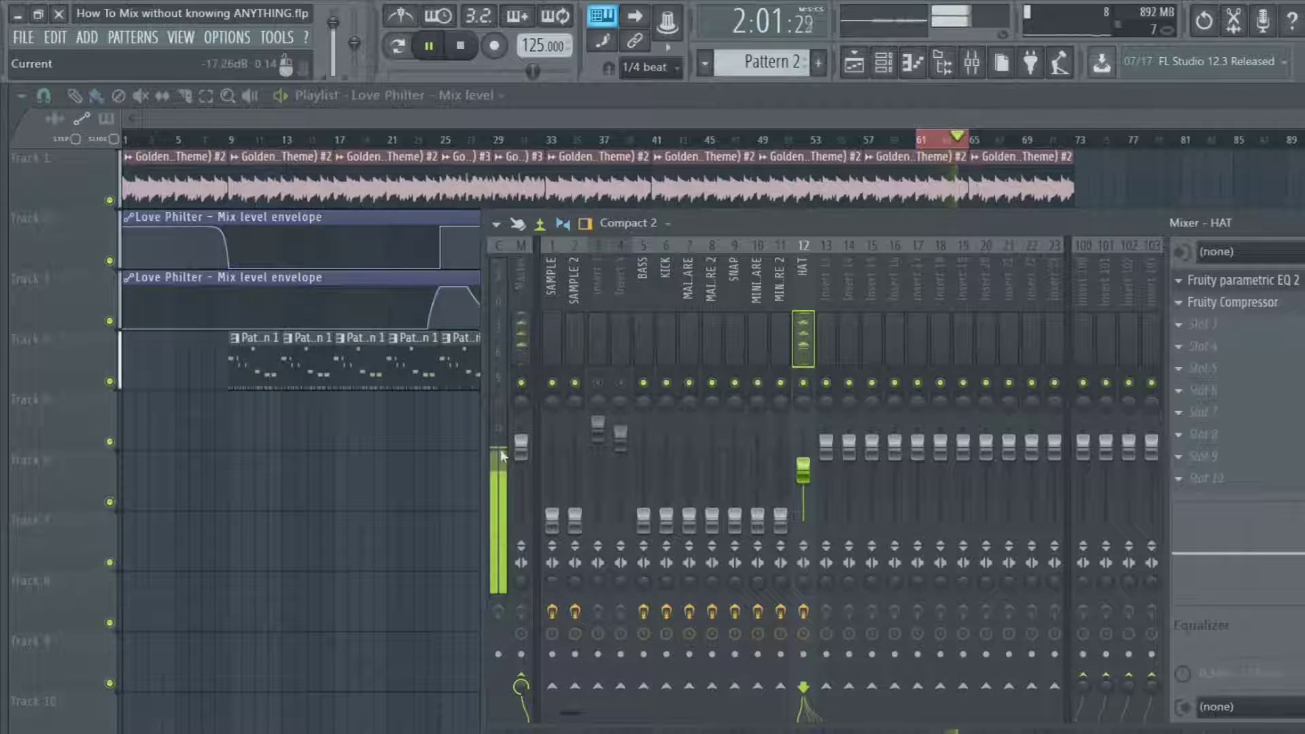
Step: Try adjusting the HAT track's panning
{"action": "left_click_drag", "start_coordinate": [803, 402], "coordinate": [803, 396]}
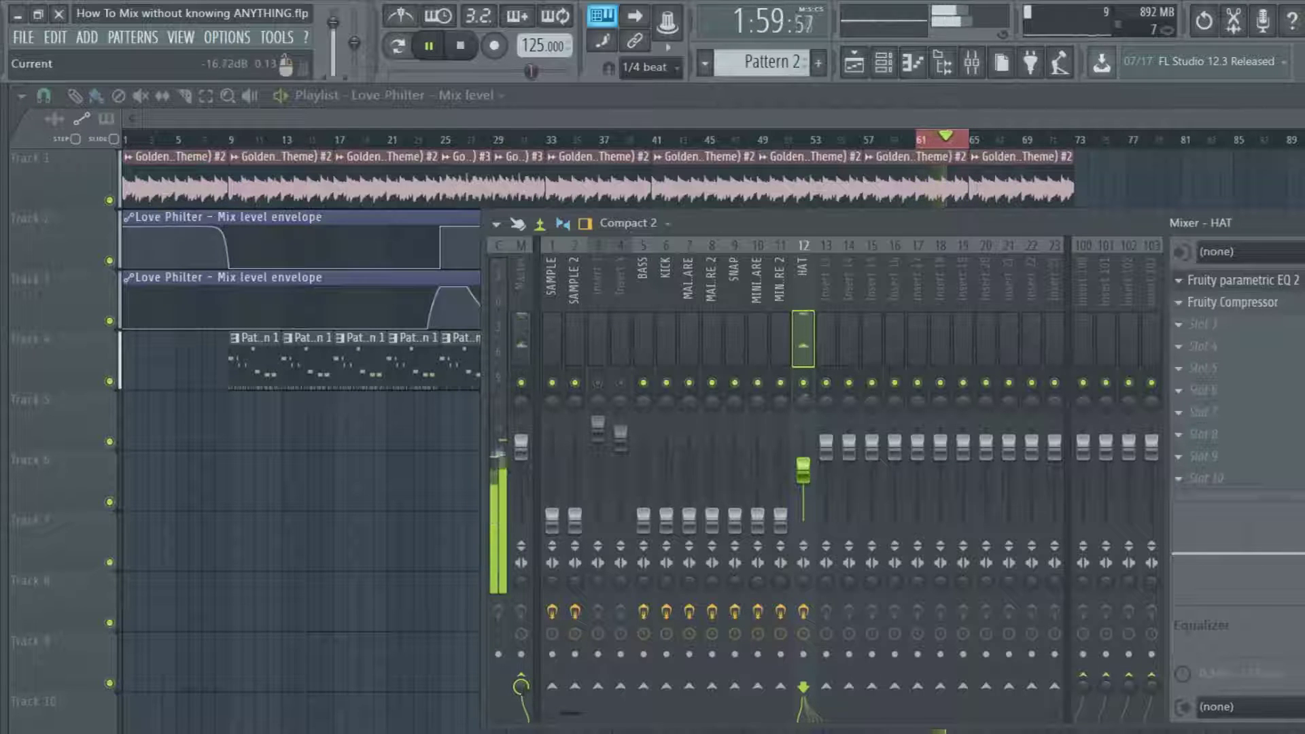
{"action": "right_click", "coordinate": [803, 404]}
{"action": "left_click", "coordinate": [805, 409]}
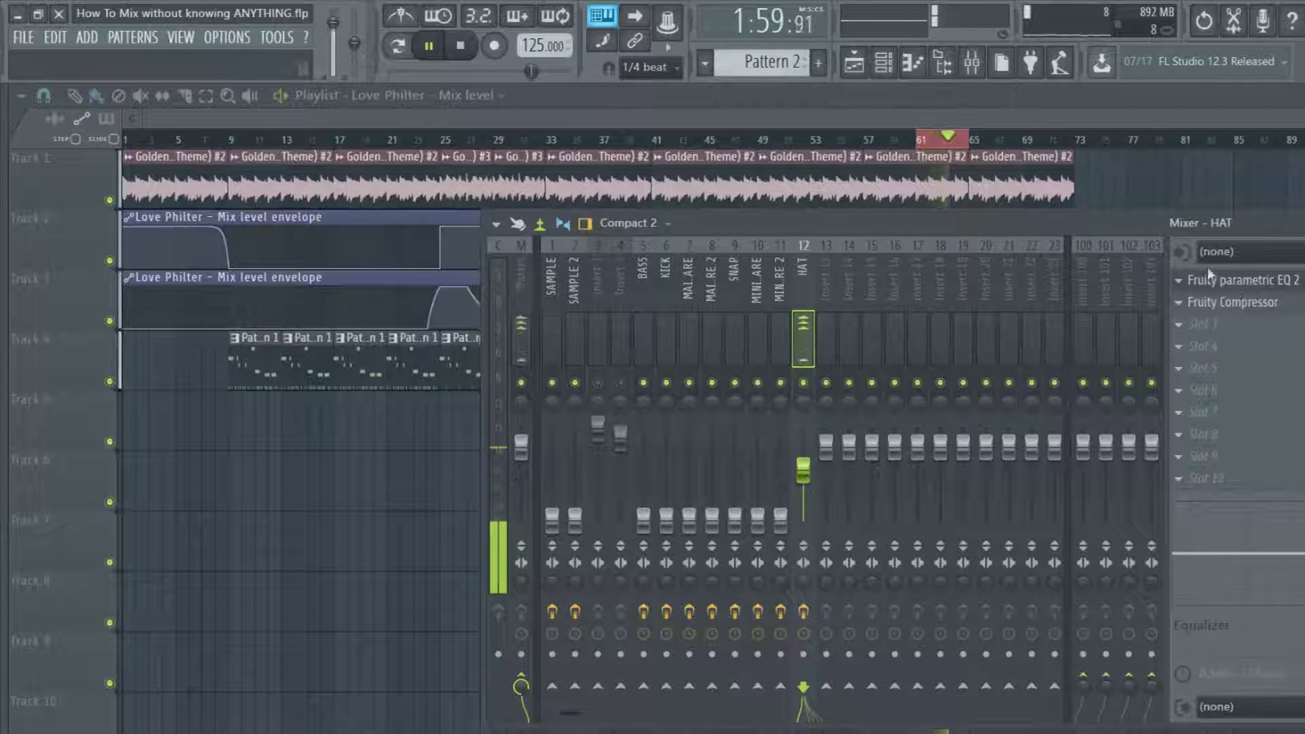
Step: In the HAT track's Fruity parametric EQ 2, slightly boost band 6 in the highs and use band 1 to cut the lows
{"action": "left_click", "coordinate": [1234, 280]}
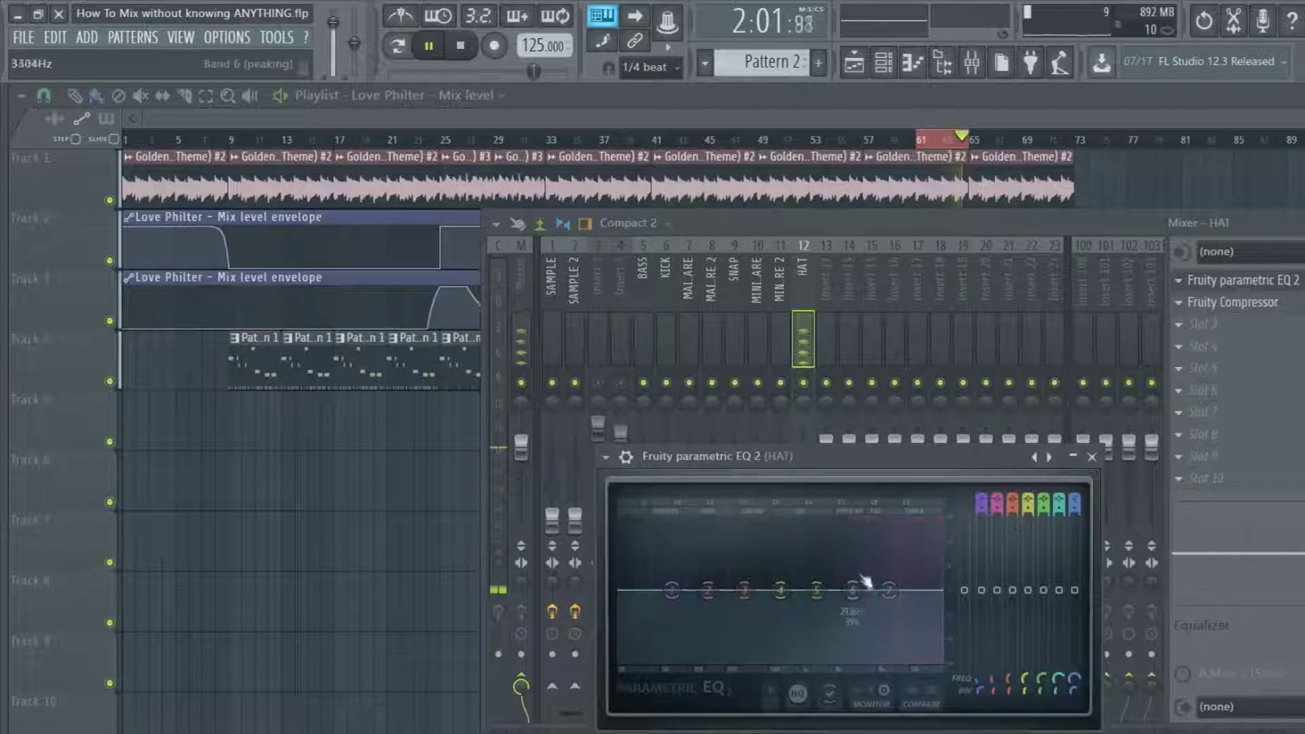
{"action": "left_click_drag", "start_coordinate": [853, 590], "coordinate": [892, 583]}
{"action": "left_click_drag", "start_coordinate": [672, 590], "coordinate": [807, 658]}
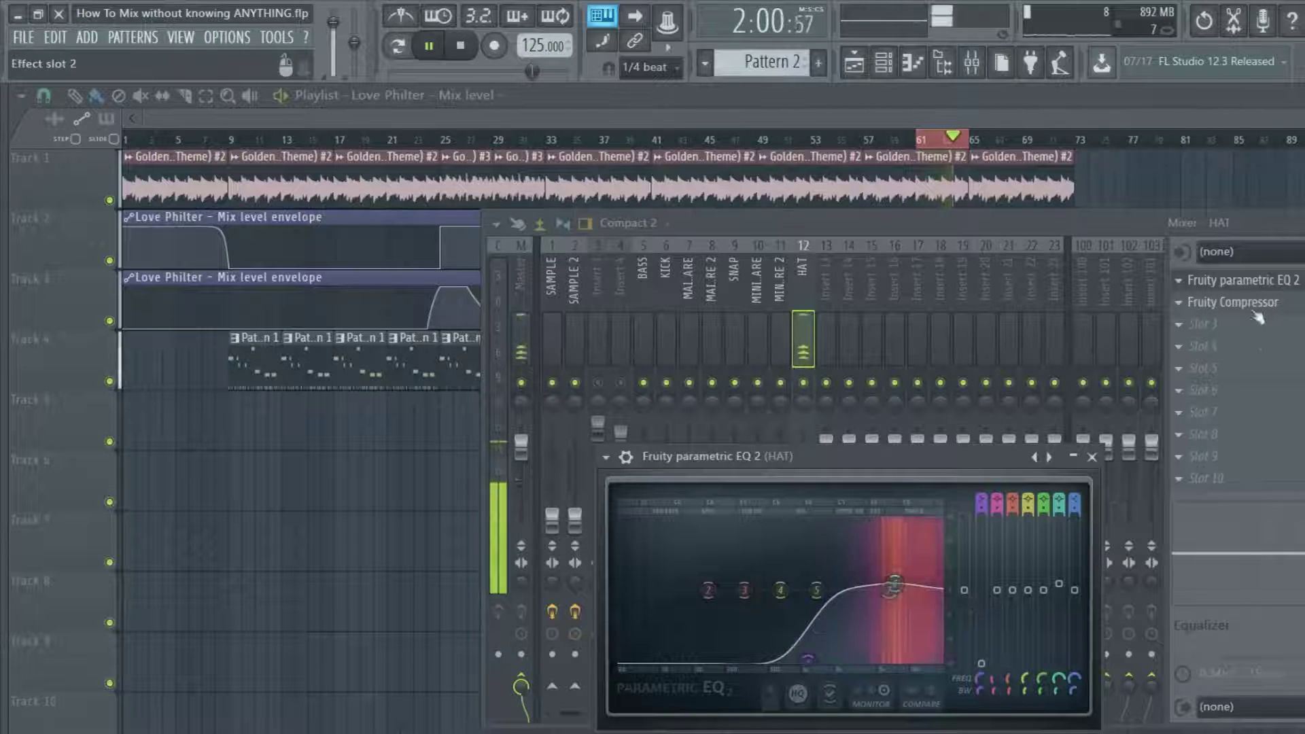
Step: Set the HAT track's Fruity Compressor to a ratio of 2.4:1, attack 0.0 ms, threshold -0.2 dB and gain 0.9 dB
{"action": "left_click", "coordinate": [1254, 306]}
{"action": "left_click_drag", "start_coordinate": [265, 271], "coordinate": [1178, 490]}
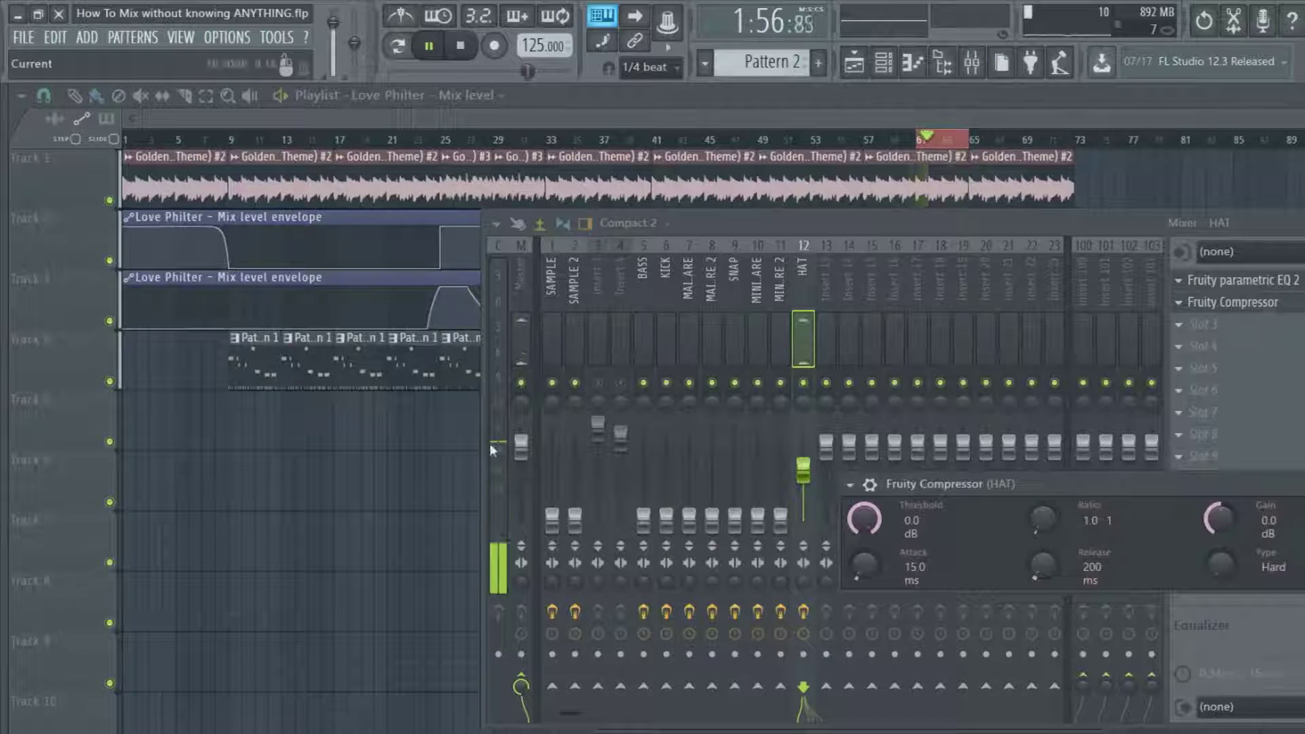
{"action": "left_click_drag", "start_coordinate": [1047, 535], "coordinate": [1047, 508]}
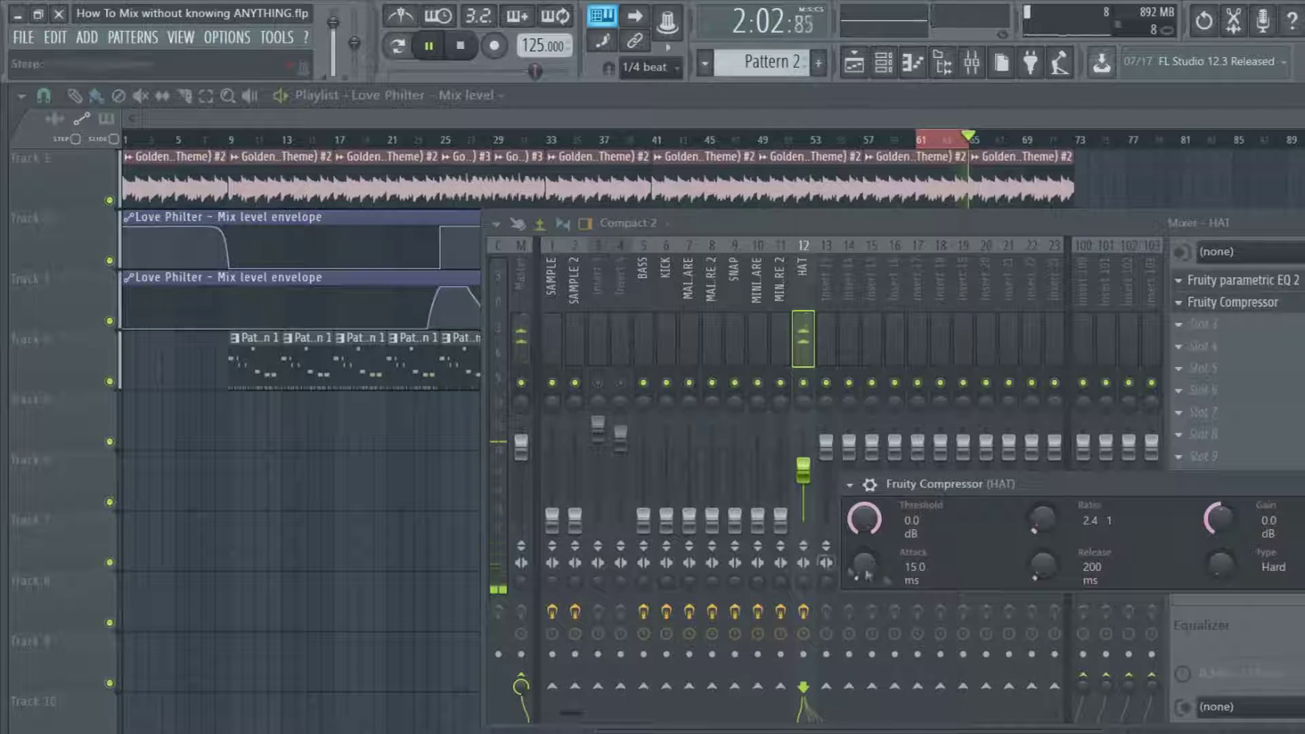
{"action": "left_click_drag", "start_coordinate": [893, 579], "coordinate": [893, 605]}
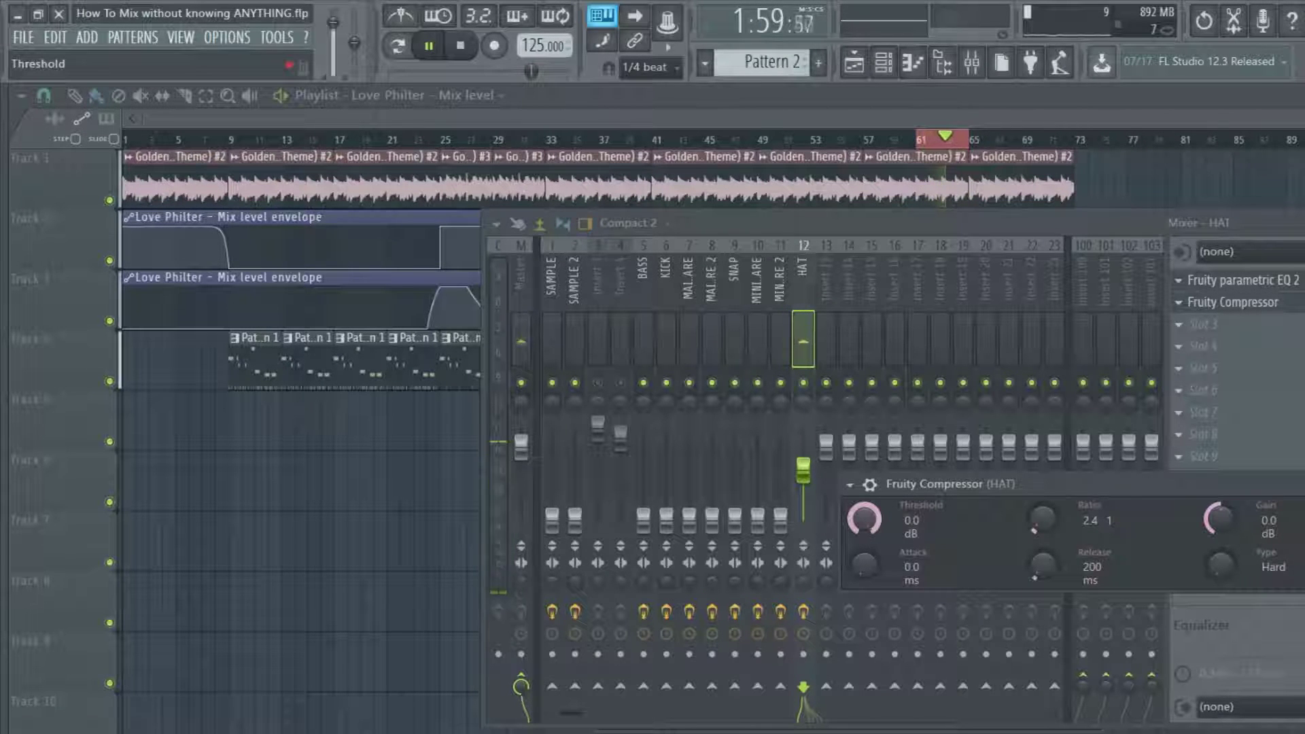
{"action": "scroll", "coordinate": [864, 519], "scroll_direction": "down", "scroll_amount": 1}
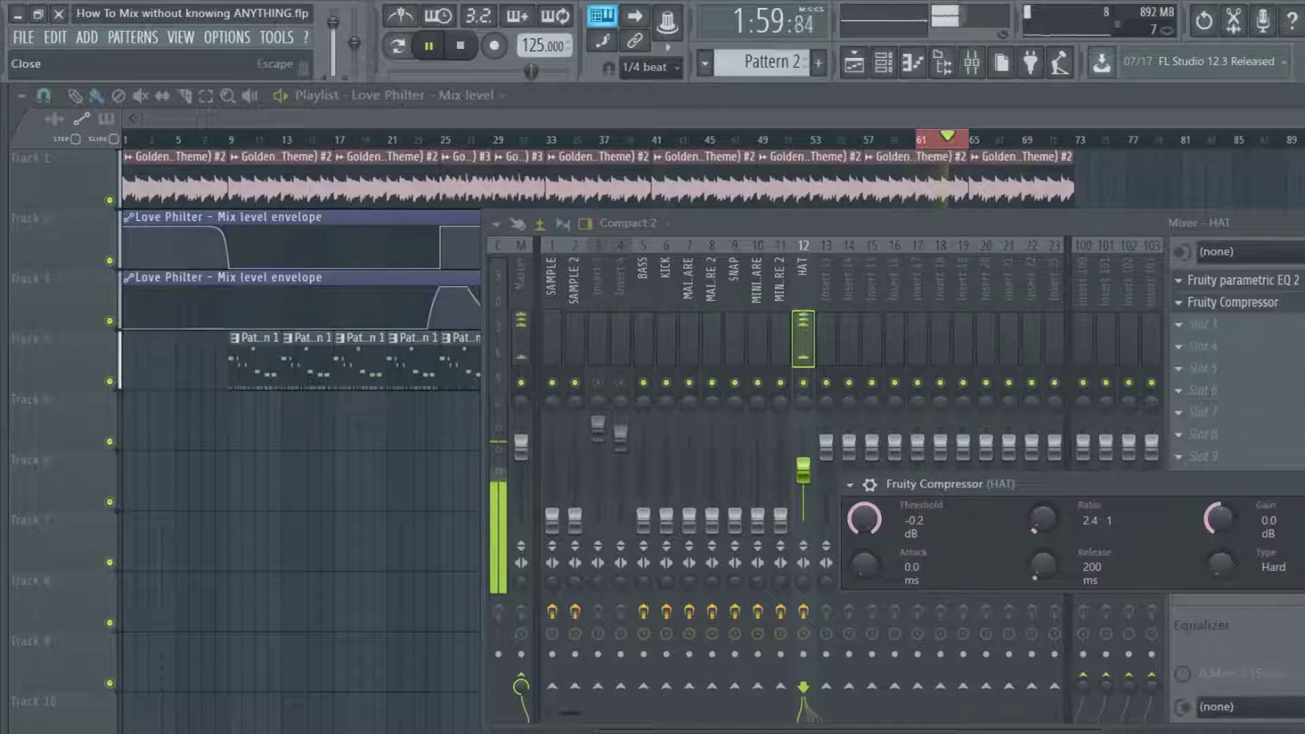
{"action": "scroll", "coordinate": [1219, 519], "scroll_direction": "up", "scroll_amount": 2}
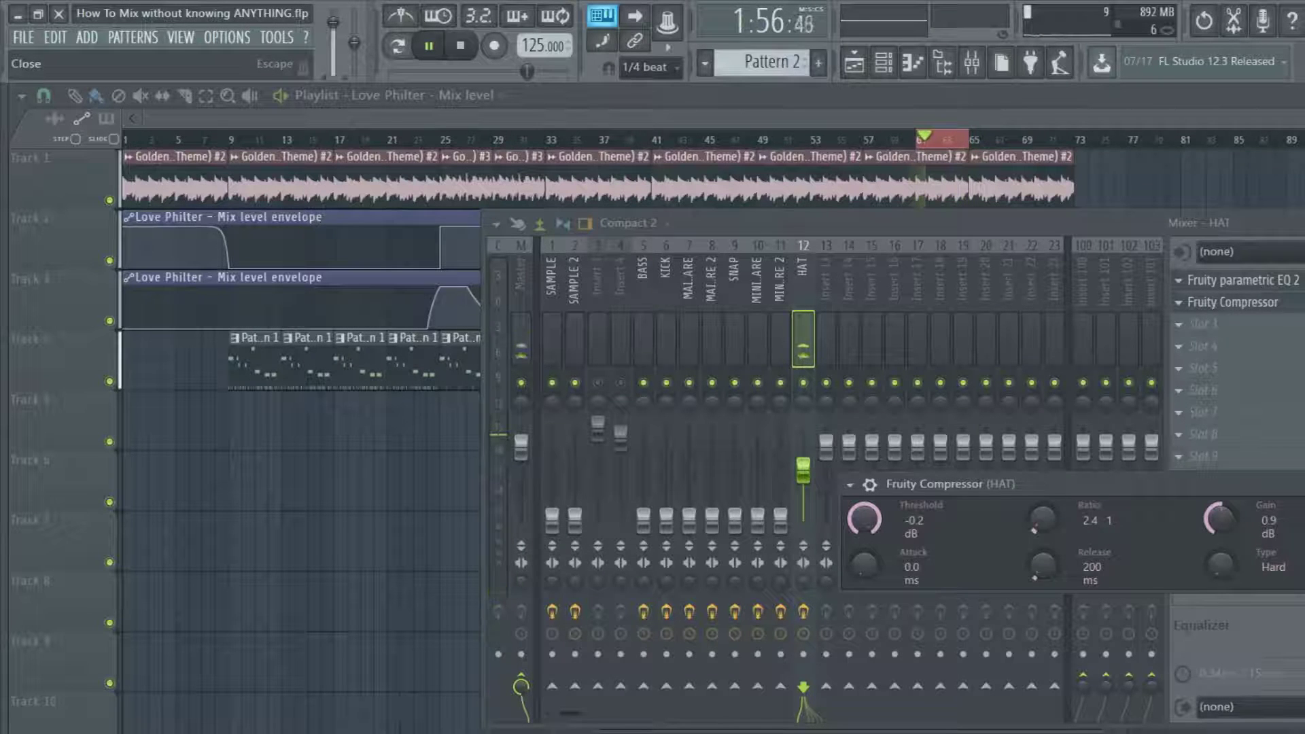
{"action": "left_click", "coordinate": [849, 485]}
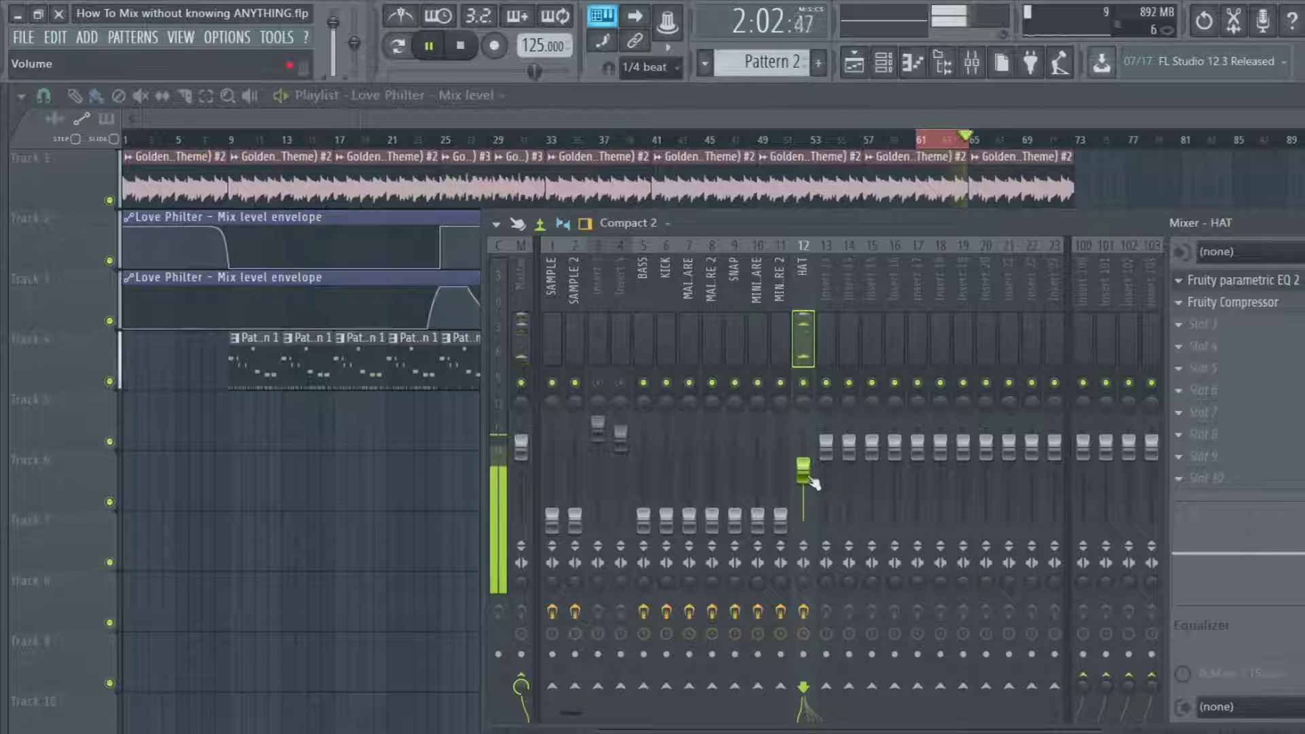
Step: Pull the HAT track's fader down to zero and raise the MINI SNARE 2 track's fader to roughly the middle of its travel
{"action": "left_click_drag", "start_coordinate": [810, 478], "coordinate": [810, 529]}
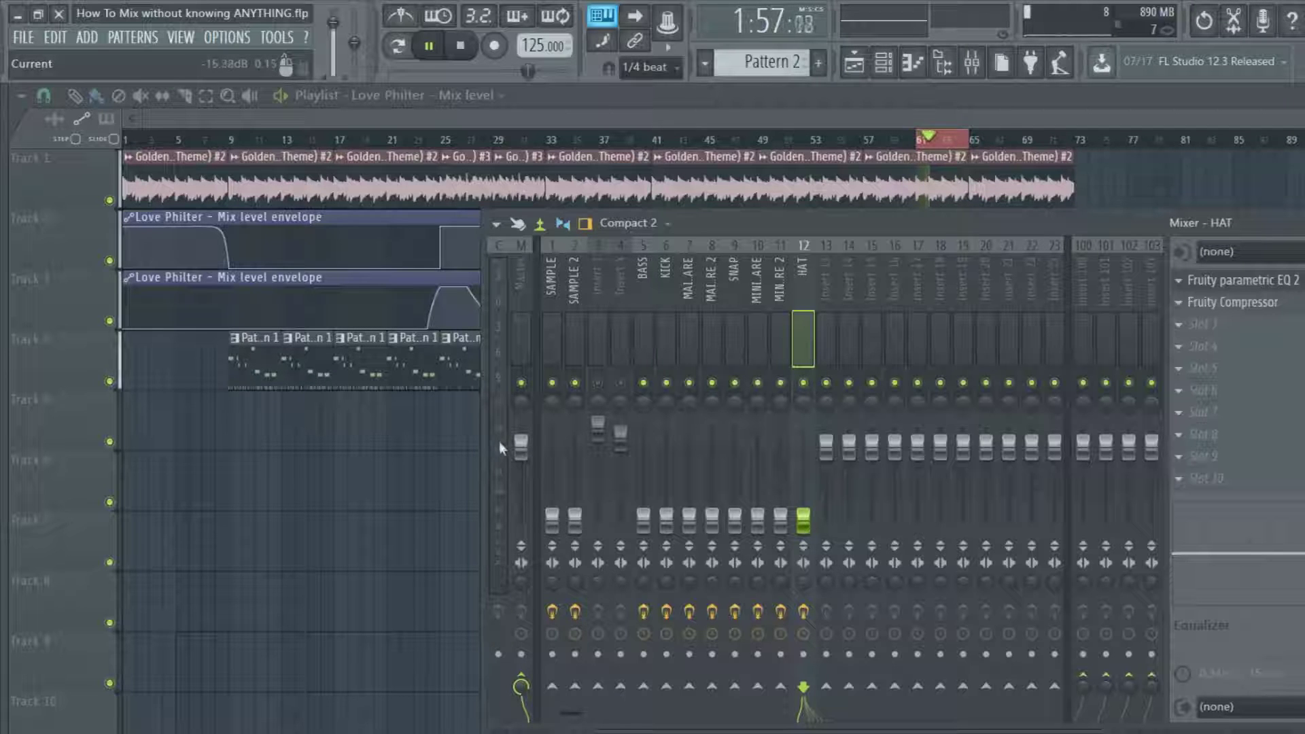
{"action": "left_click", "coordinate": [785, 337]}
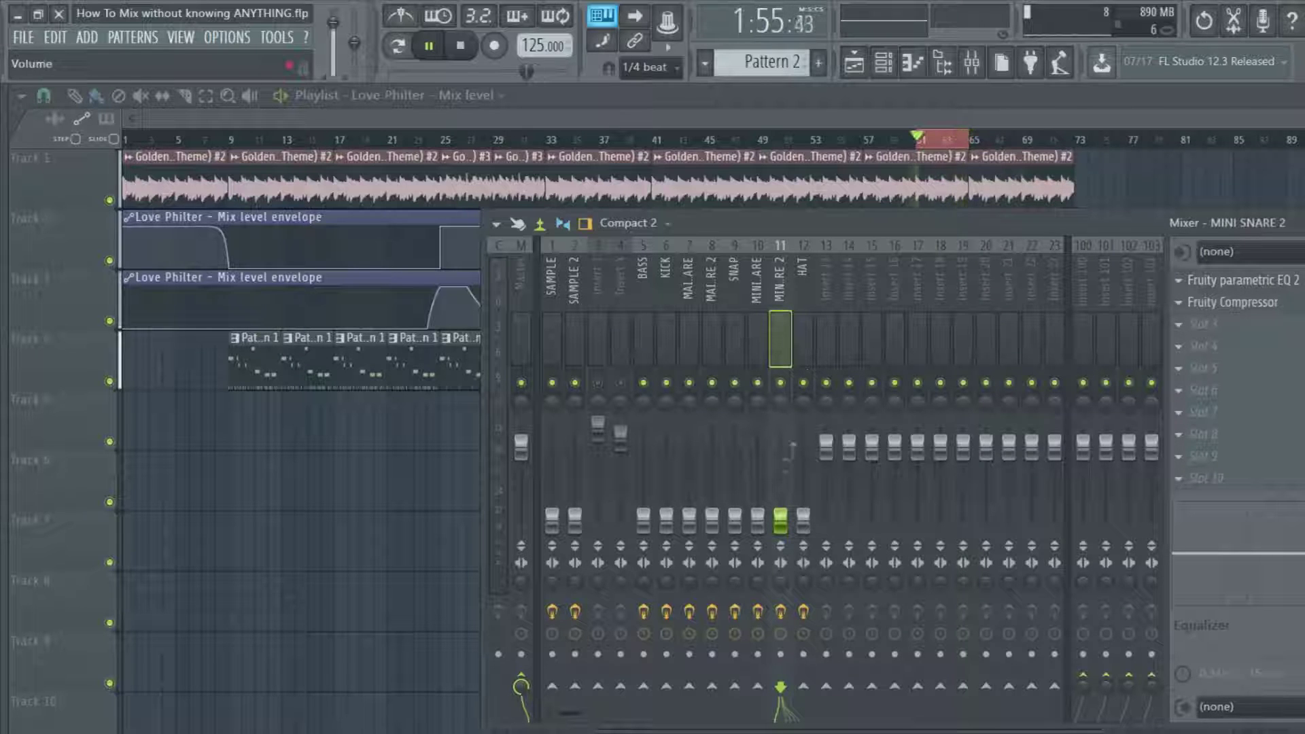
{"action": "left_click_drag", "start_coordinate": [782, 522], "coordinate": [782, 492]}
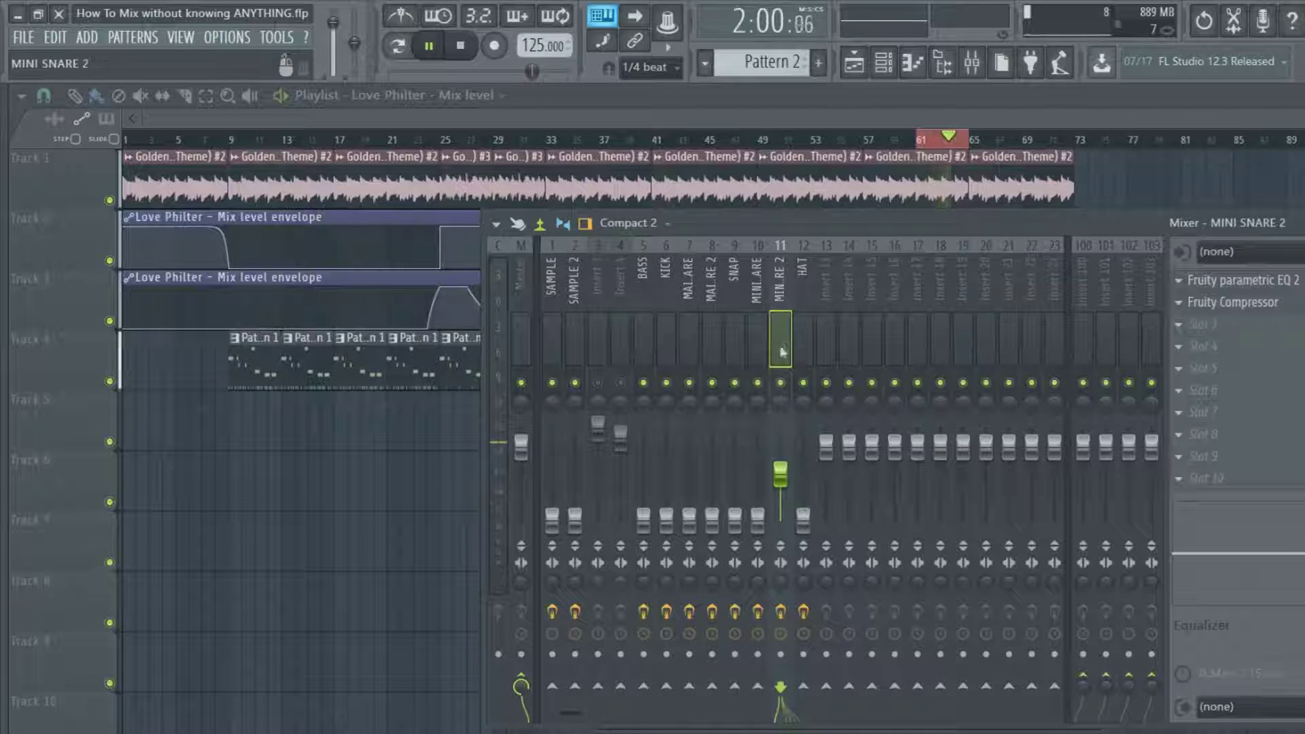
Step: In the MINI SNARE 2 track's Fruity parametric EQ 2, slightly boost band 6 in the highs and band 3 in the low mids
{"action": "left_click", "coordinate": [1231, 280]}
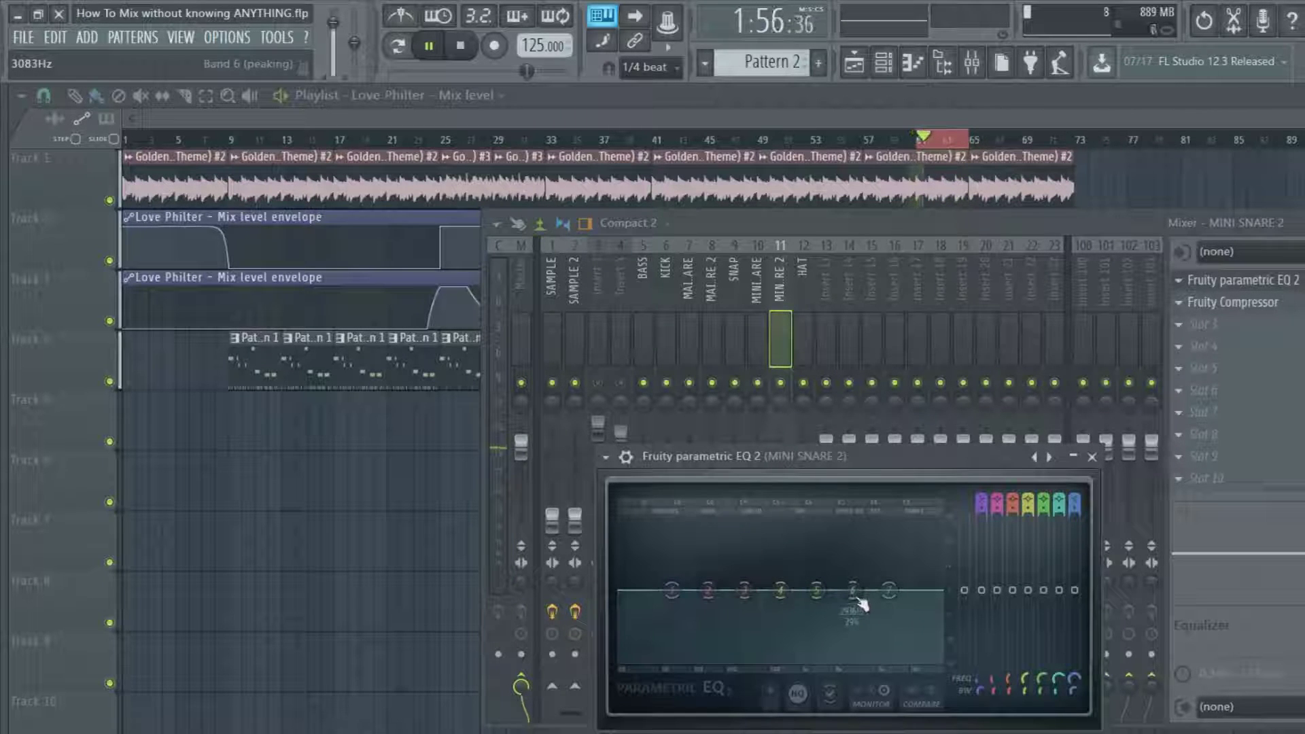
{"action": "left_click_drag", "start_coordinate": [855, 591], "coordinate": [866, 592]}
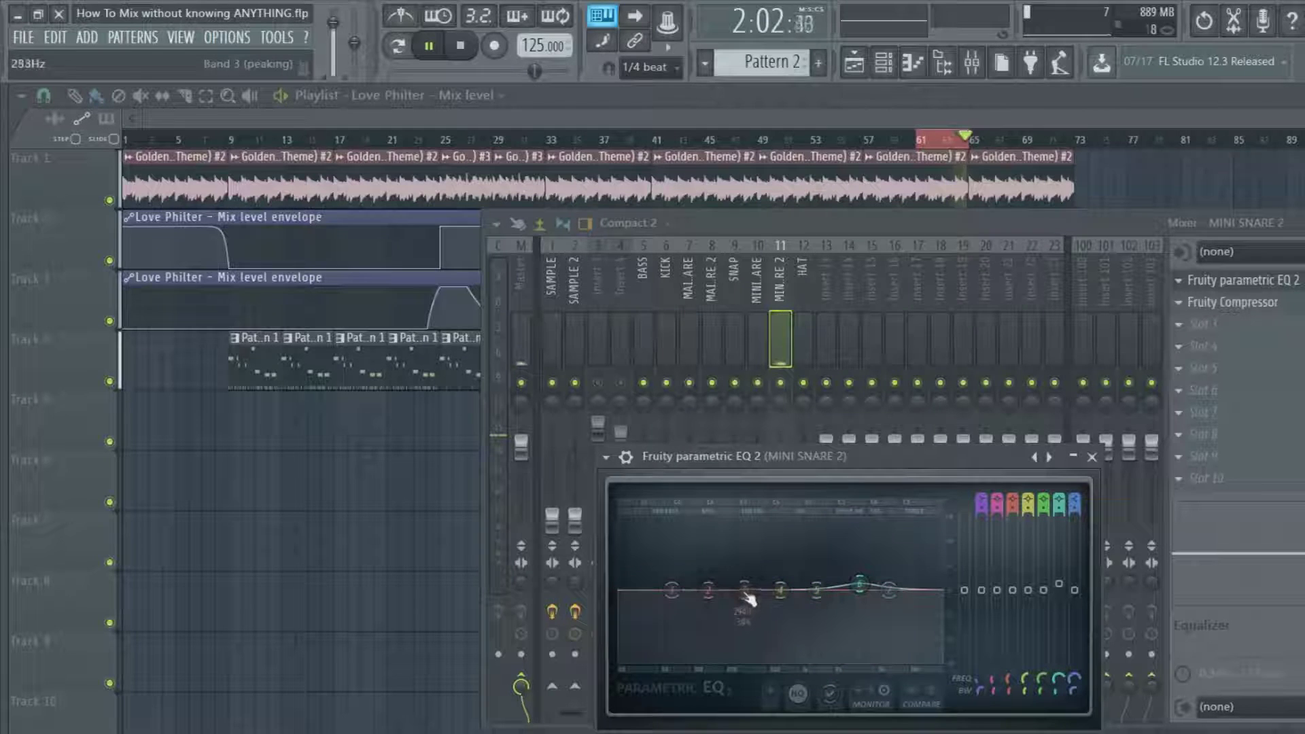
{"action": "left_click_drag", "start_coordinate": [748, 597], "coordinate": [750, 577]}
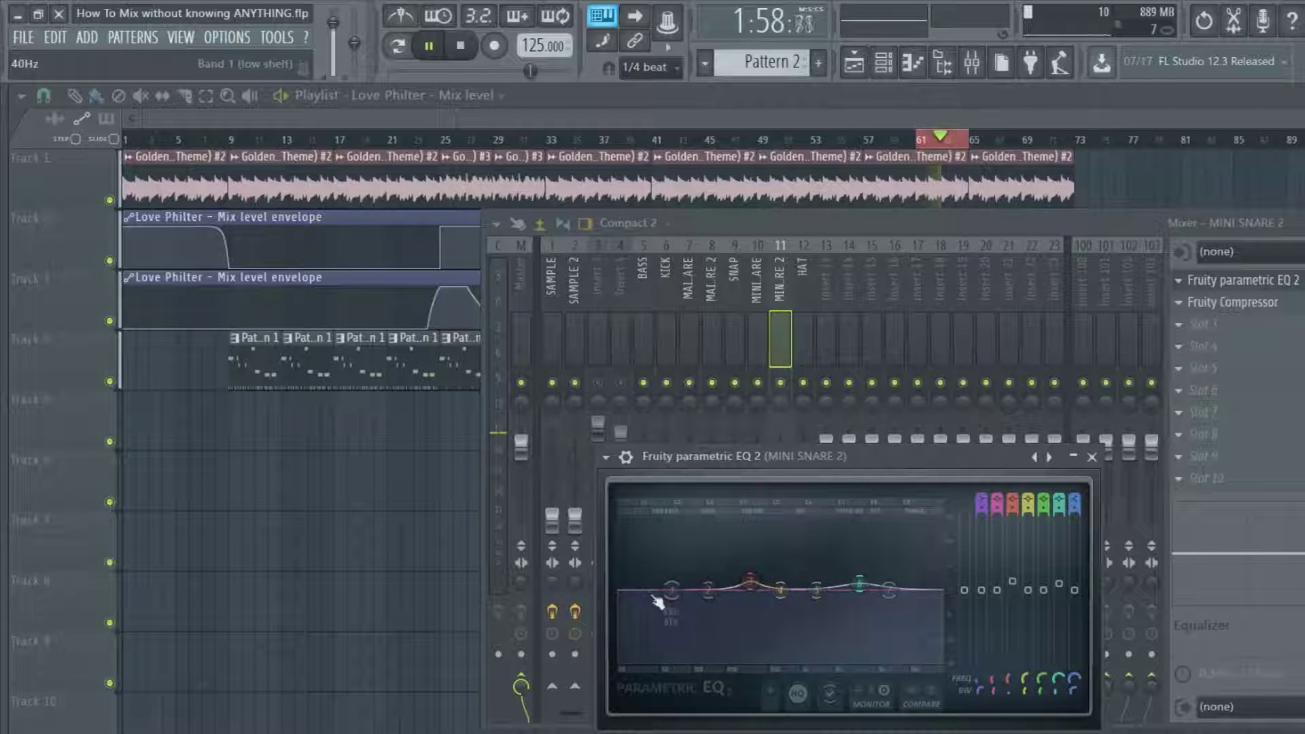
Step: Cut the MINI SNARE 2 track's lows with EQ band 1 set to order Steep 4, and raise the band 6 boost slightly
{"action": "left_click_drag", "start_coordinate": [675, 597], "coordinate": [683, 658]}
{"action": "right_click", "coordinate": [685, 662]}
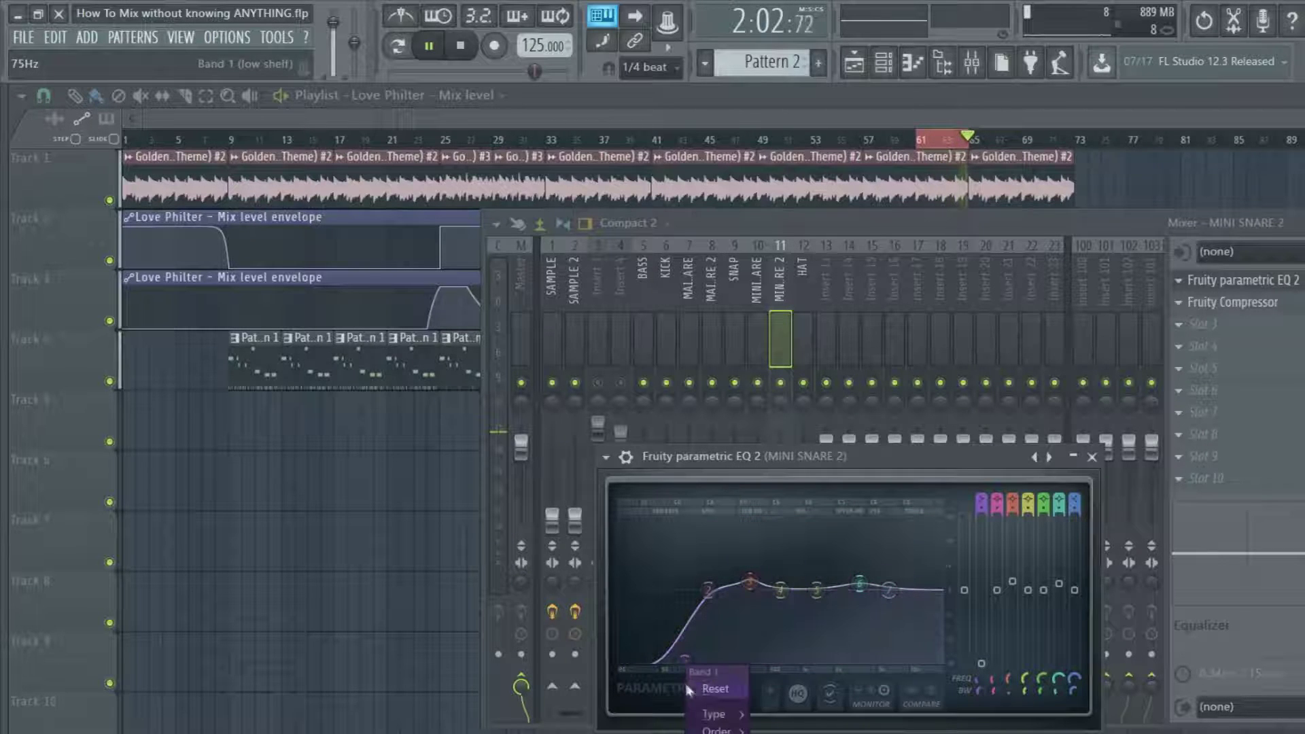
{"action": "mouse_move", "coordinate": [719, 730]}
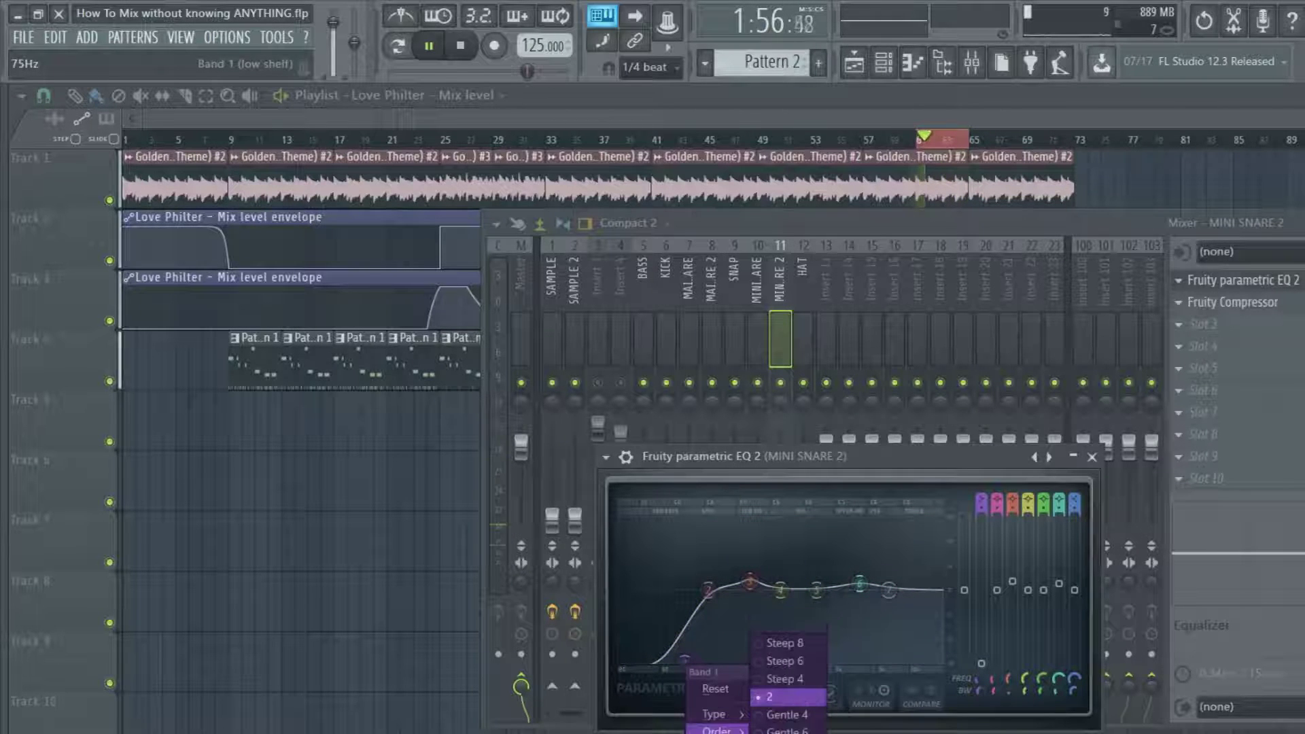
{"action": "left_click", "coordinate": [777, 677]}
{"action": "scroll", "coordinate": [683, 662], "scroll_direction": "down", "scroll_amount": 3}
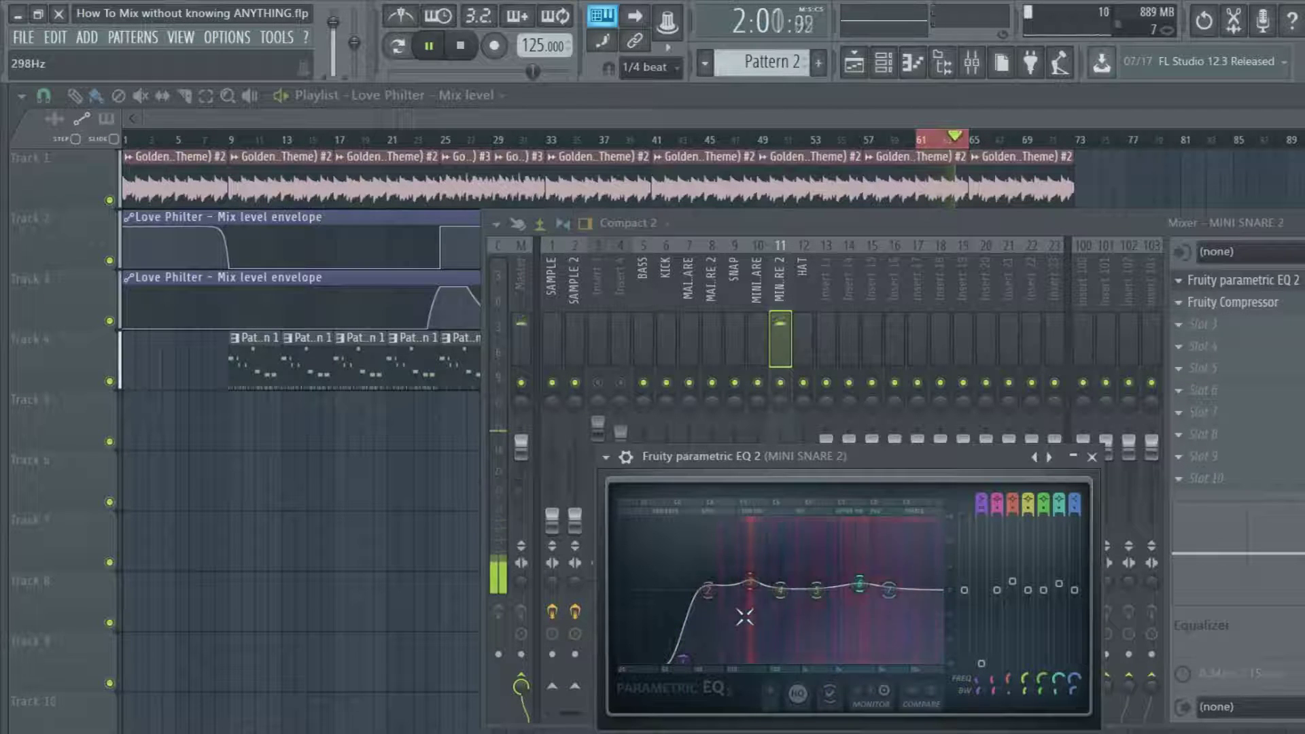
{"action": "mouse_move", "coordinate": [860, 583]}
{"action": "left_mouse_down"}
{"action": "mouse_move", "coordinate": [865, 549]}
{"action": "mouse_move", "coordinate": [864, 580]}
{"action": "left_mouse_up"}
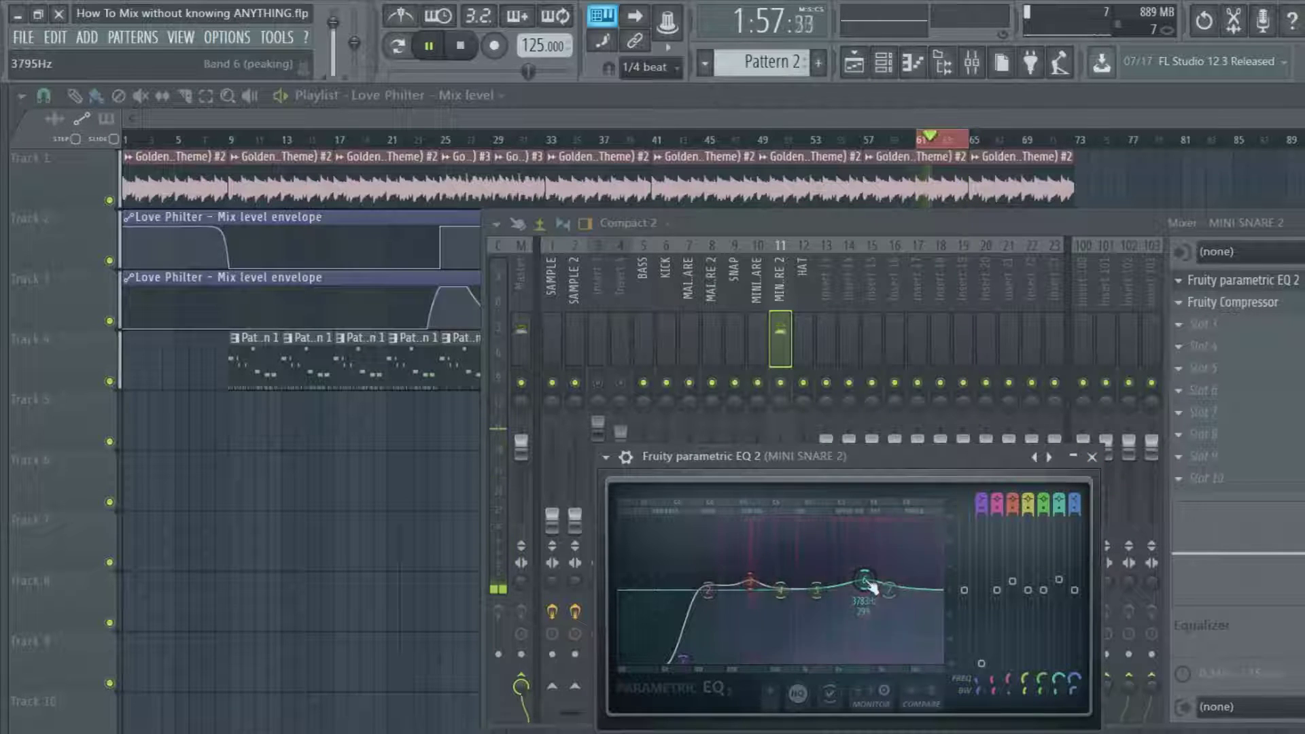
{"action": "left_click", "coordinate": [1092, 457]}
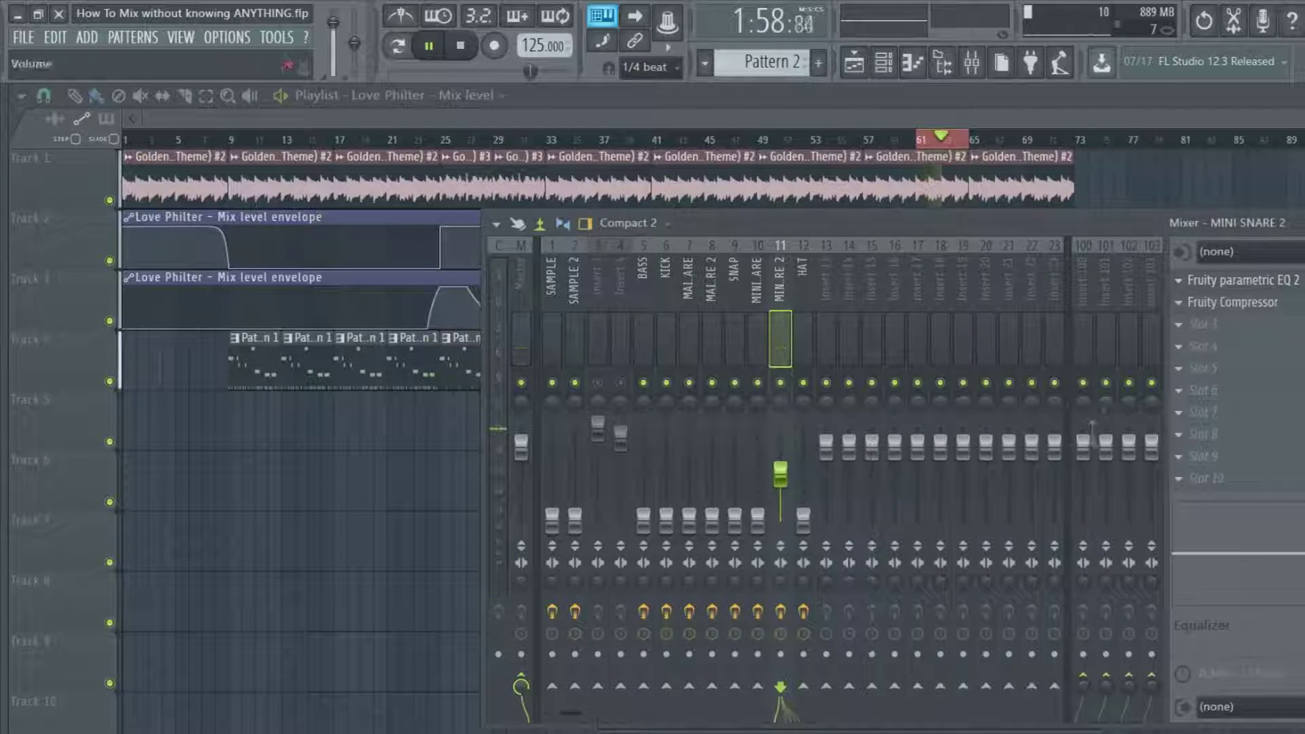
Step: Set the MINI SNARE 2 track's Fruity Compressor to a ratio of 2.5:1 and a threshold of -6.2 dB
{"action": "left_click", "coordinate": [1233, 305]}
{"action": "left_click", "coordinate": [1234, 306]}
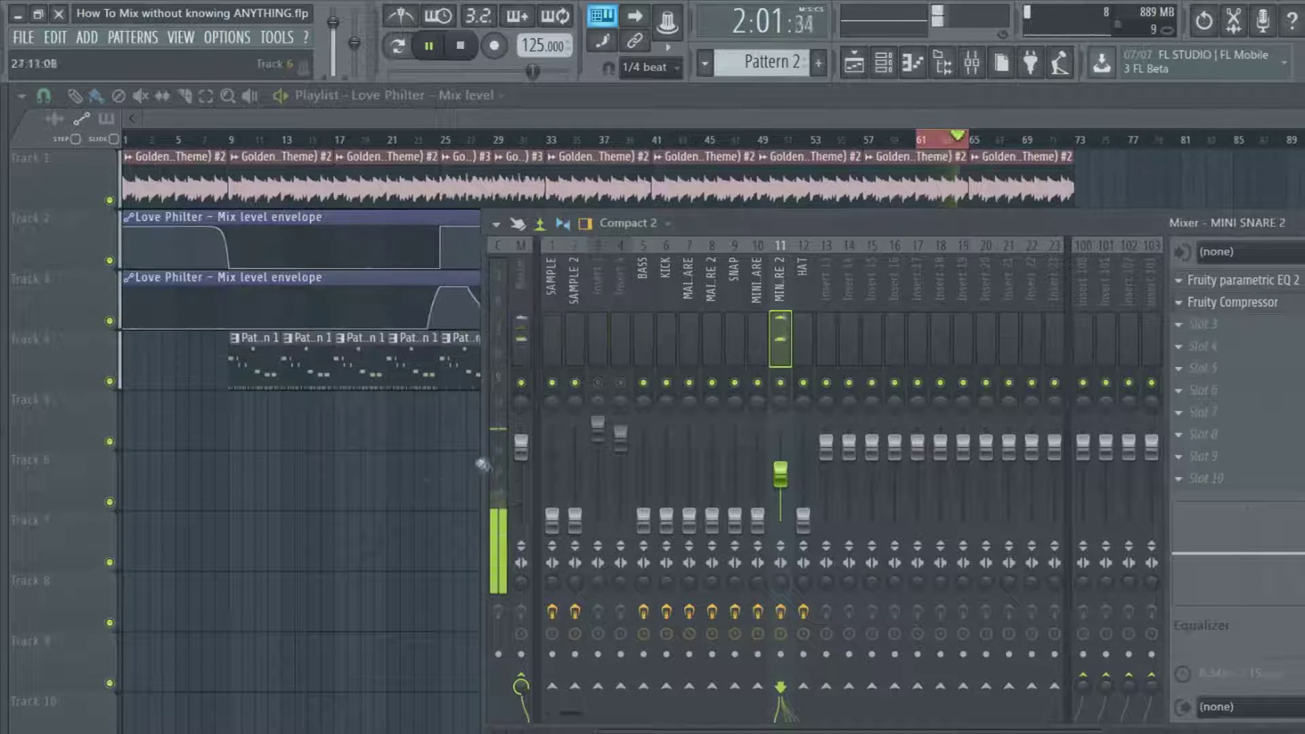
{"action": "left_click", "coordinate": [1280, 304]}
{"action": "left_click_drag", "start_coordinate": [507, 255], "coordinate": [1255, 401]}
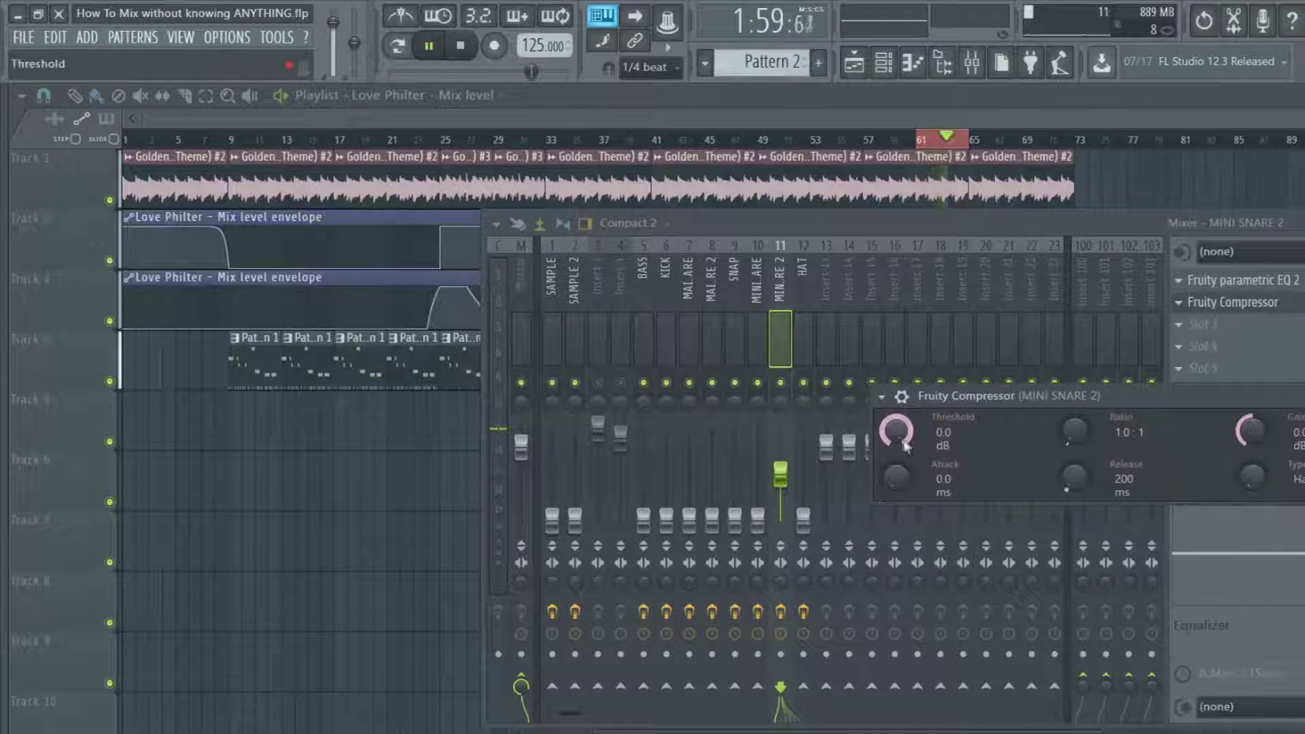
{"action": "left_click_drag", "start_coordinate": [1074, 429], "coordinate": [1074, 404]}
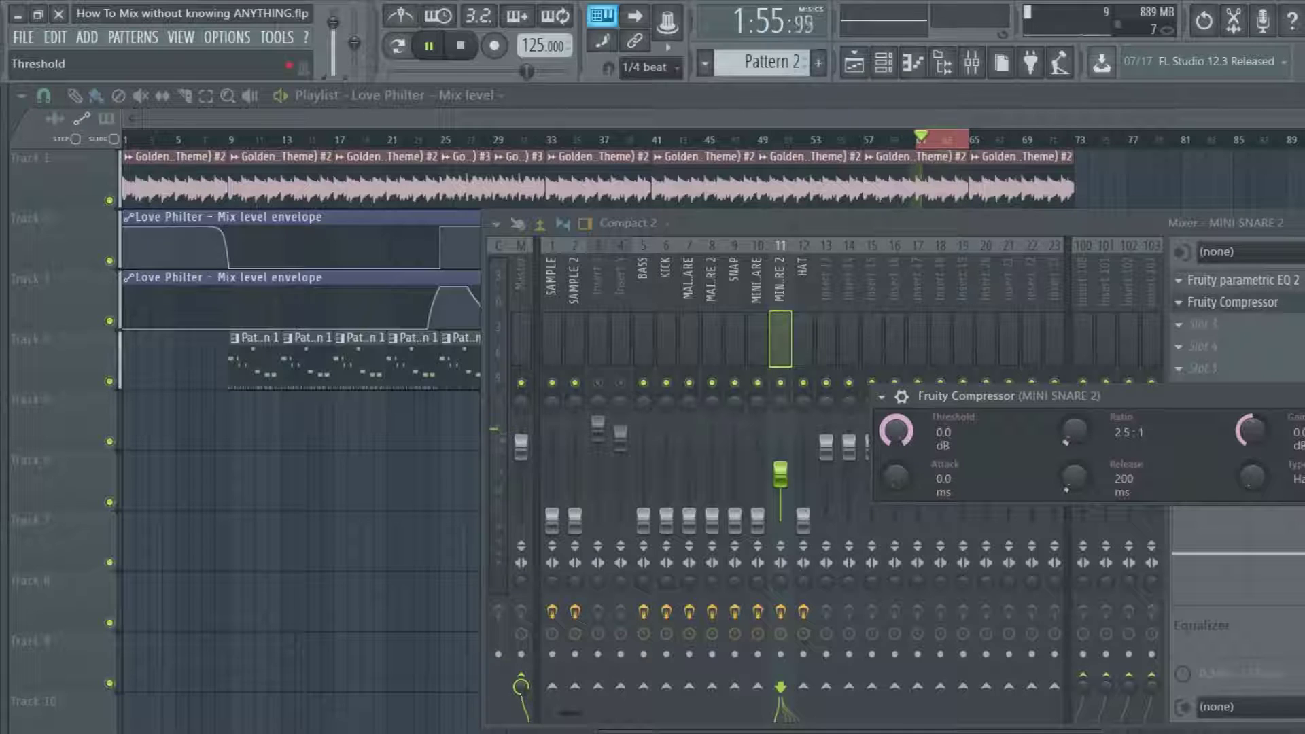
{"action": "left_click_drag", "start_coordinate": [896, 431], "coordinate": [896, 434]}
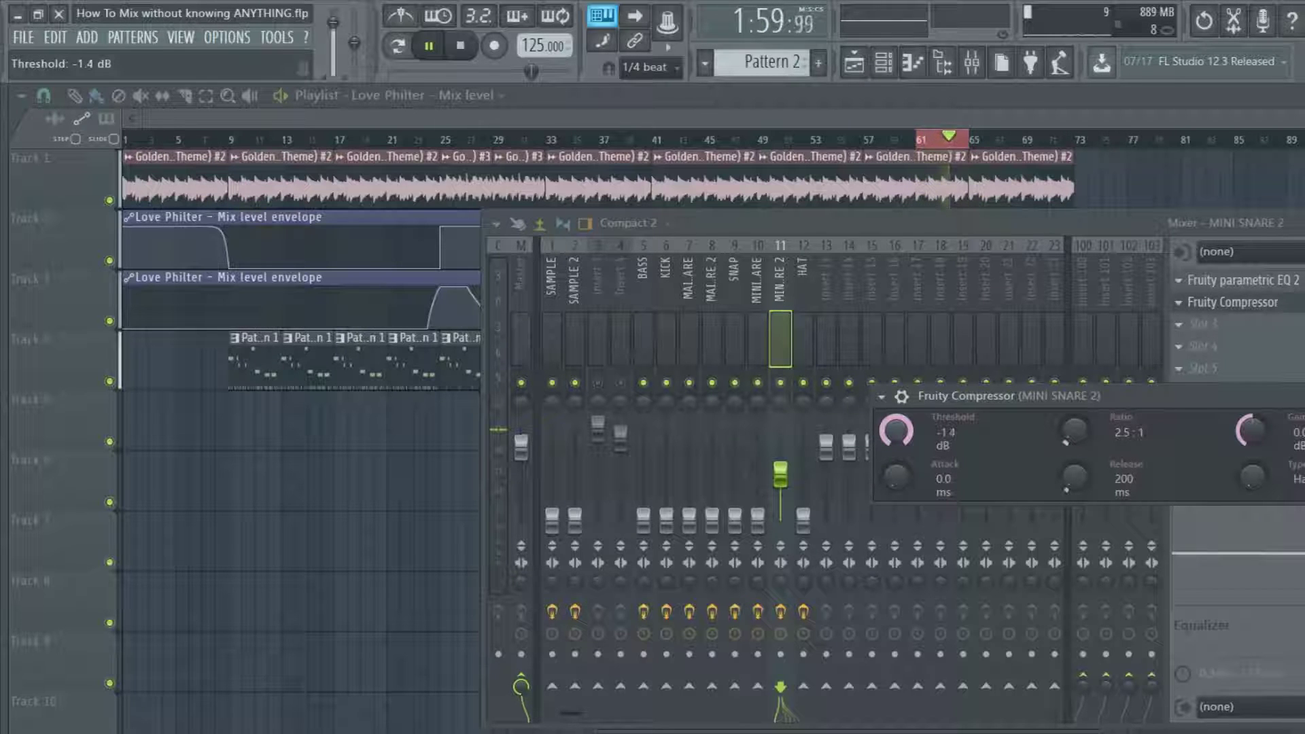
{"action": "left_click_drag", "start_coordinate": [896, 435], "coordinate": [896, 446]}
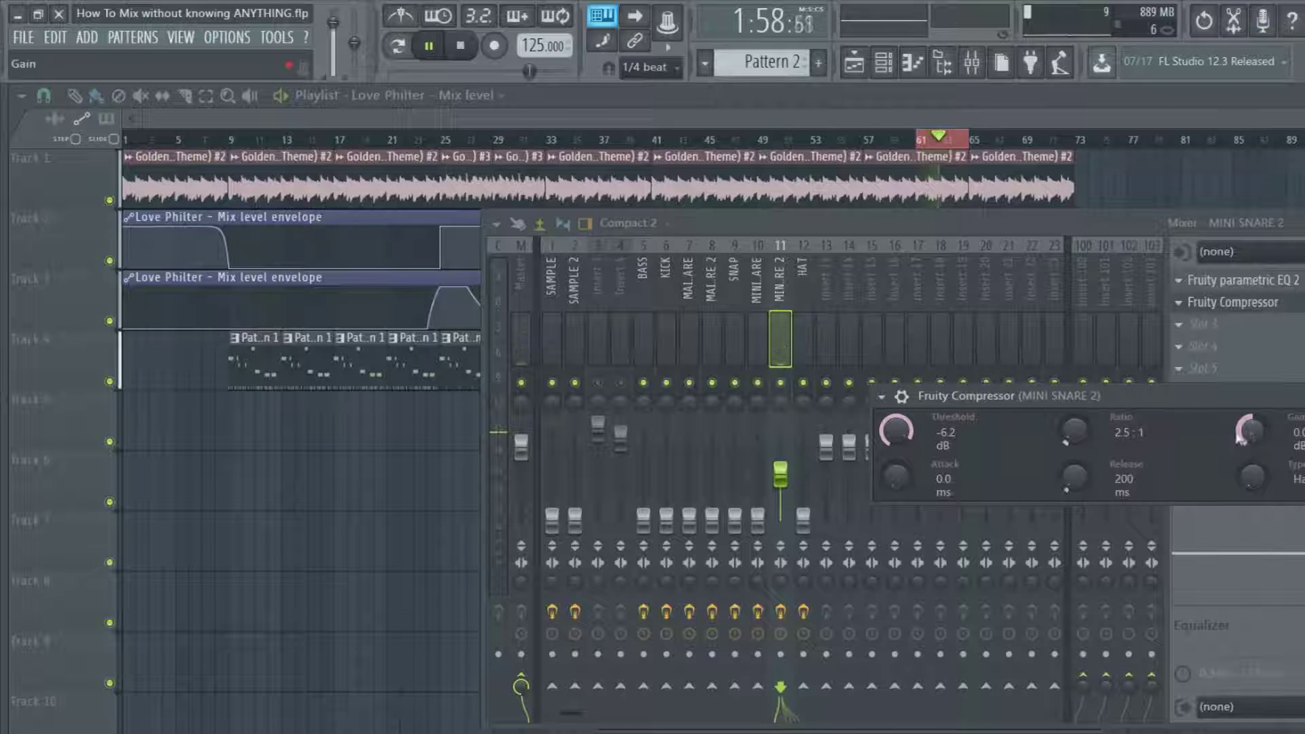
{"action": "key", "text": "Escape"}
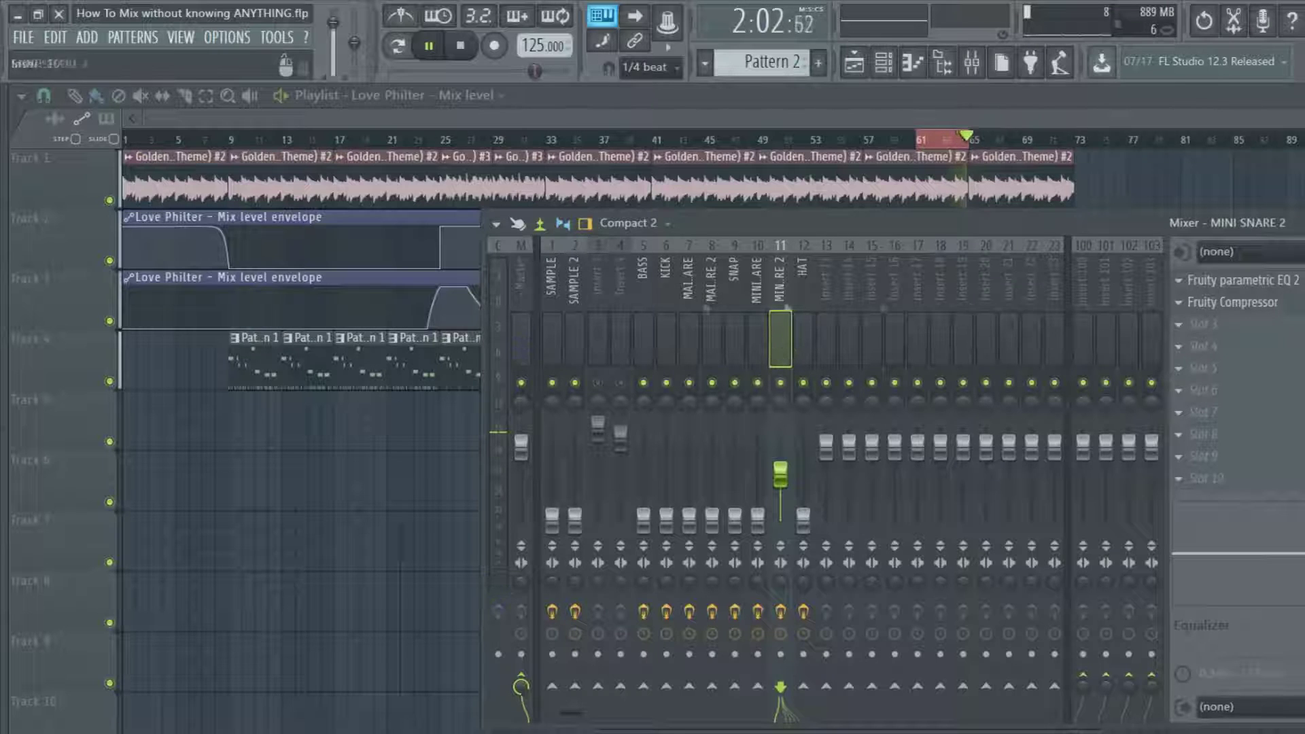
Step: Copy the mixer track state of MINI SNARE 2 from track 11 onto track 10
{"action": "left_click", "coordinate": [498, 228]}
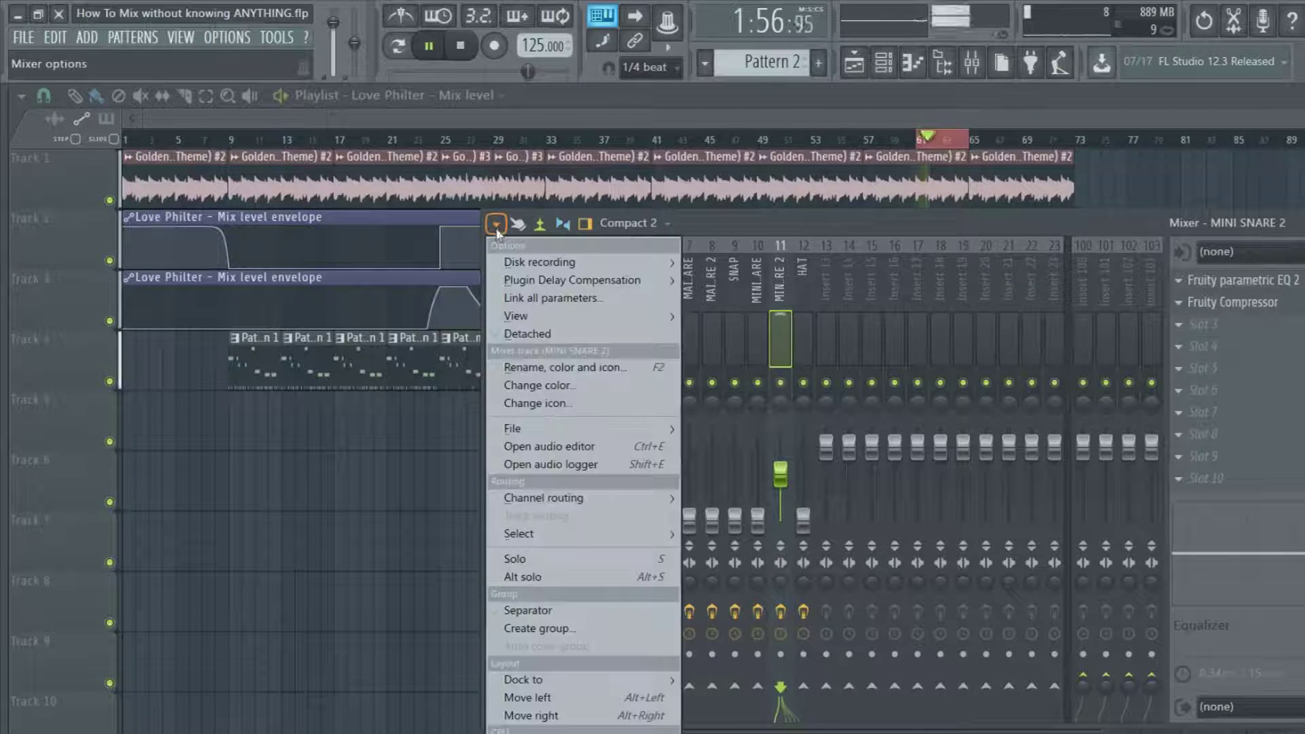
{"action": "mouse_move", "coordinate": [663, 429]}
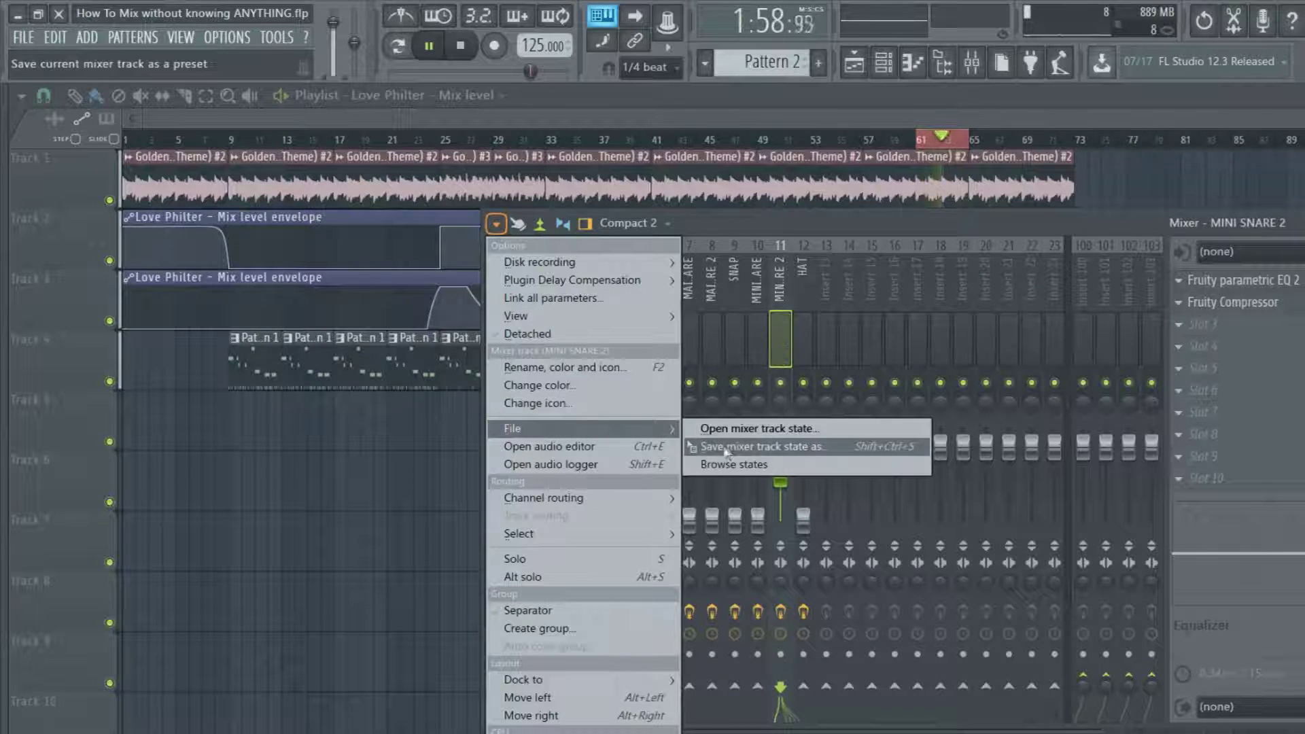
{"action": "left_click_drag", "start_coordinate": [703, 451], "coordinate": [754, 345]}
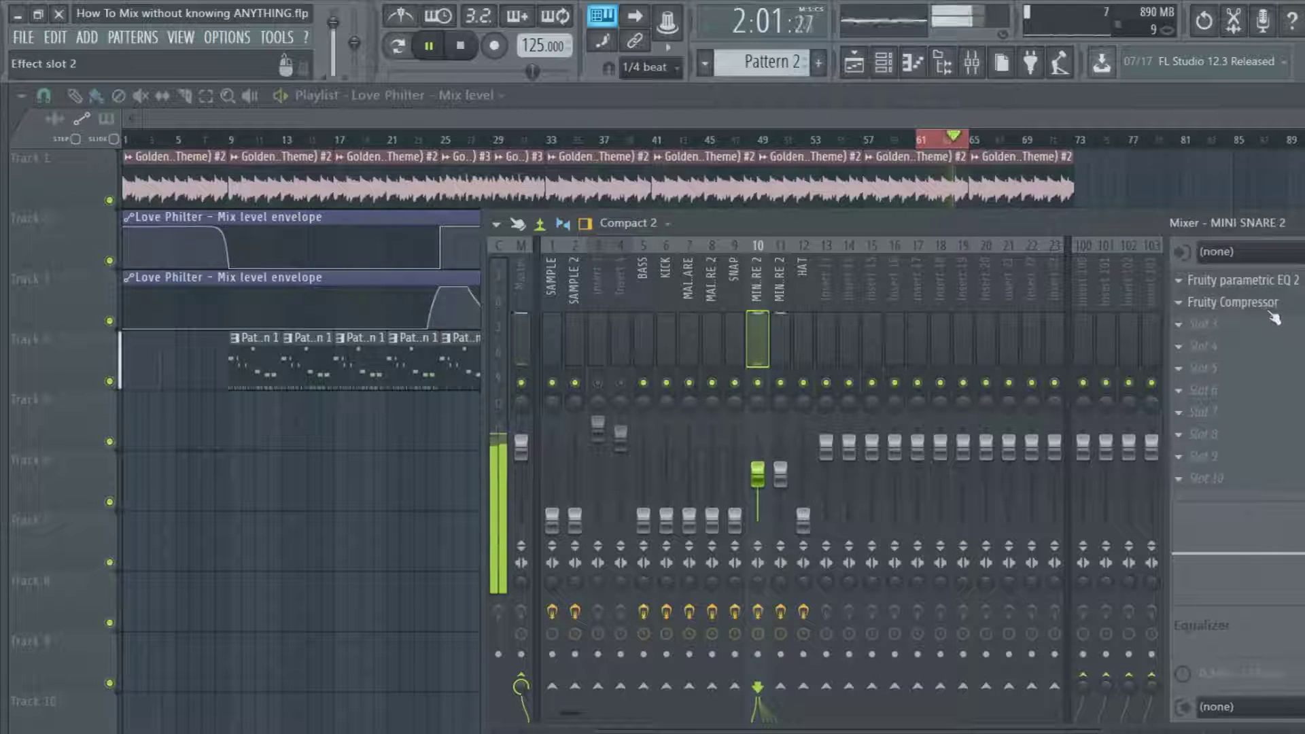
Step: Stop playback and reduce the band 6 boost in track 10's Fruity parametric EQ 2
{"action": "left_click", "coordinate": [1266, 282]}
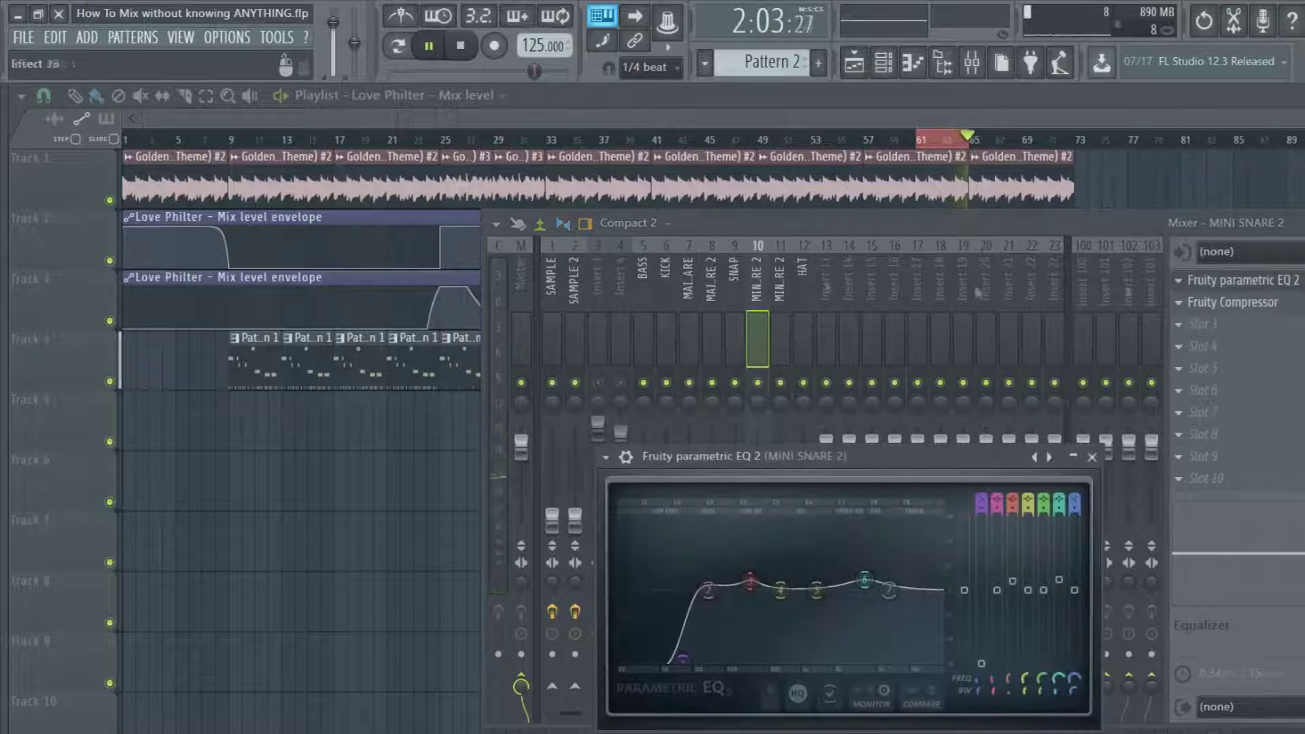
{"action": "key", "text": "space"}
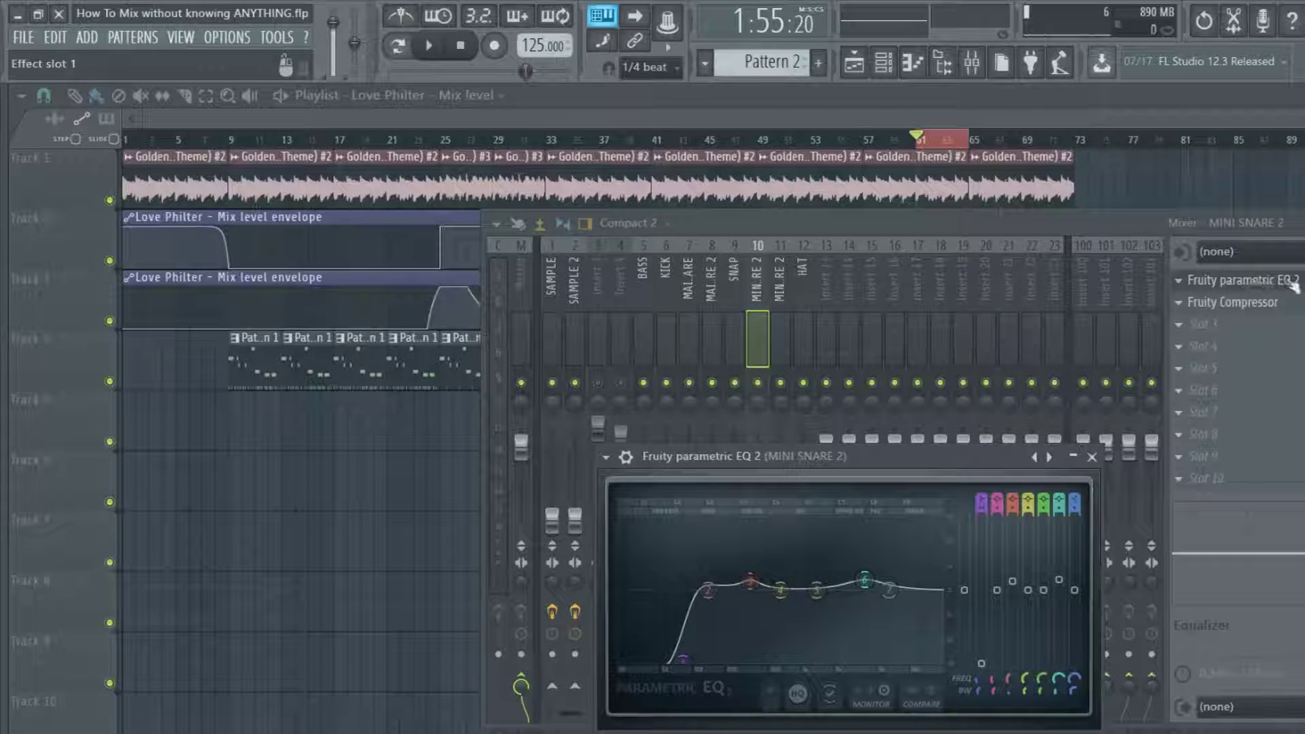
{"action": "left_click_drag", "start_coordinate": [865, 582], "coordinate": [860, 587]}
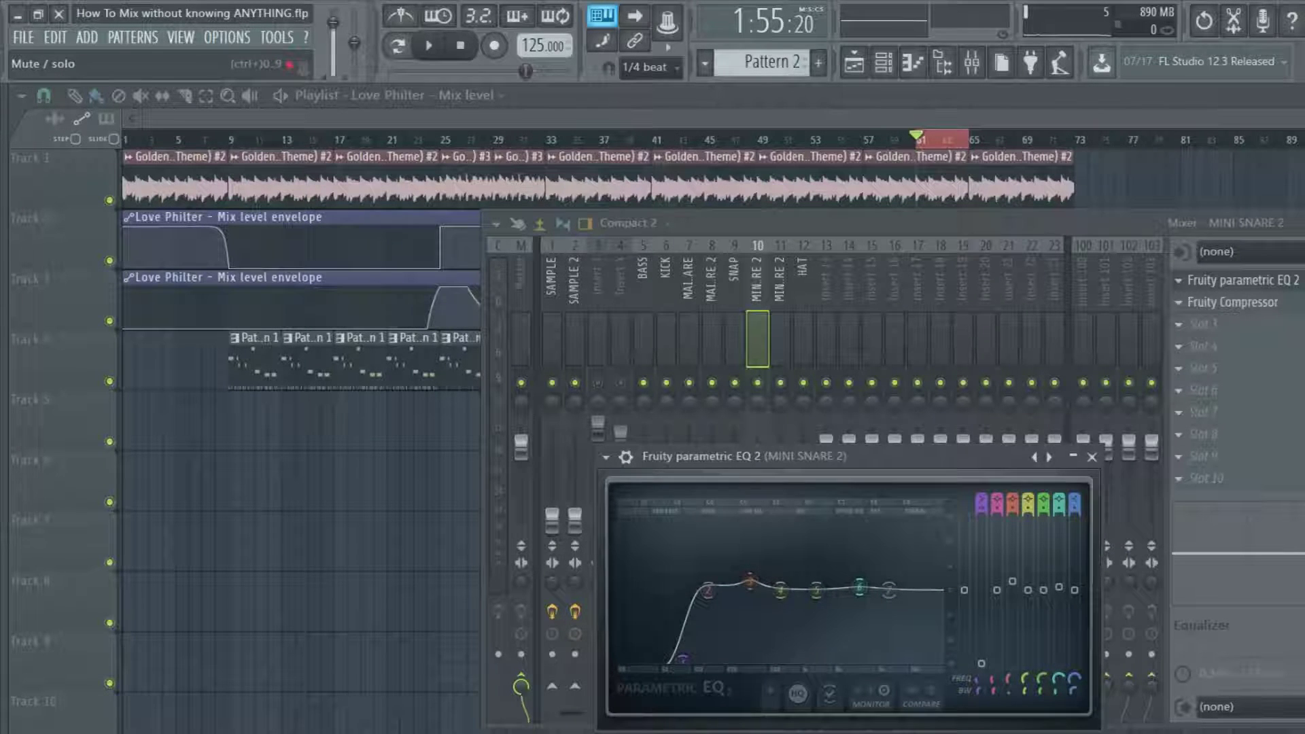
{"action": "key", "text": "Escape"}
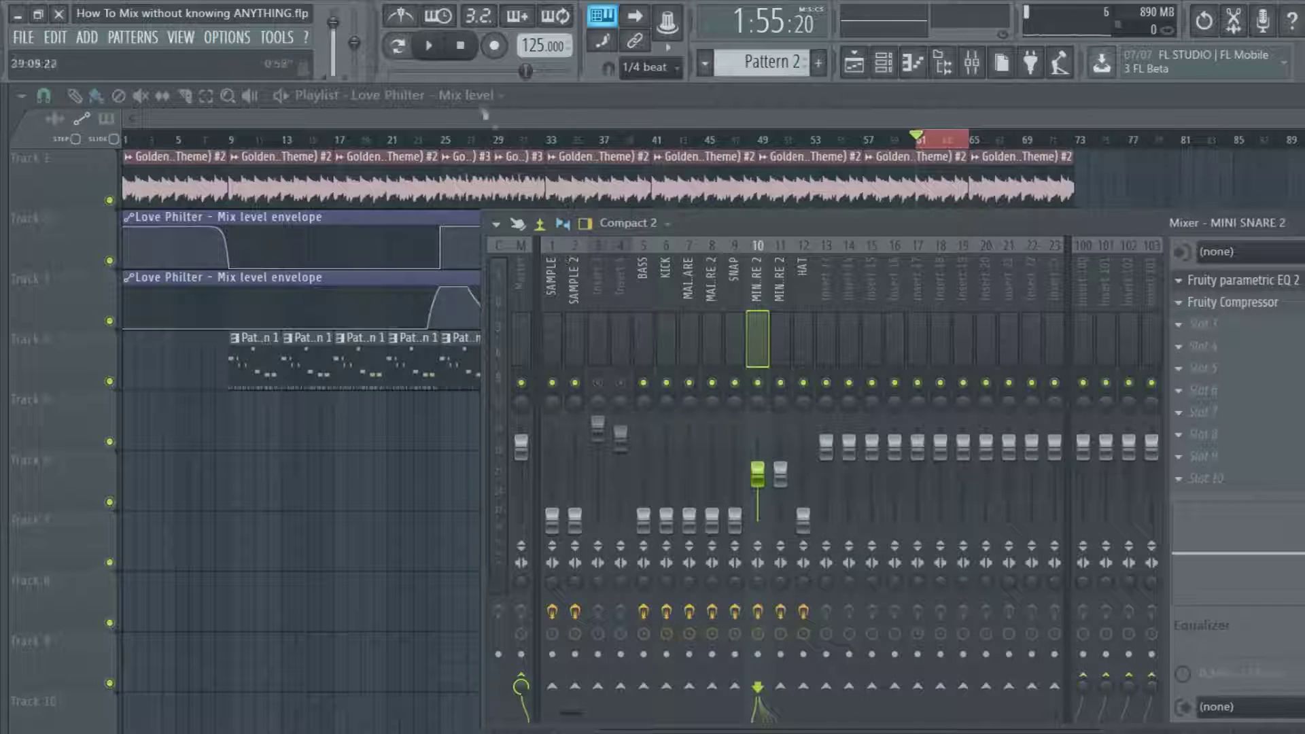
Step: Resume playback with track 11 muted, and in track 10's Fruity parametric EQ 2 dip band 4 and slightly boost band 6
{"action": "left_click", "coordinate": [436, 49]}
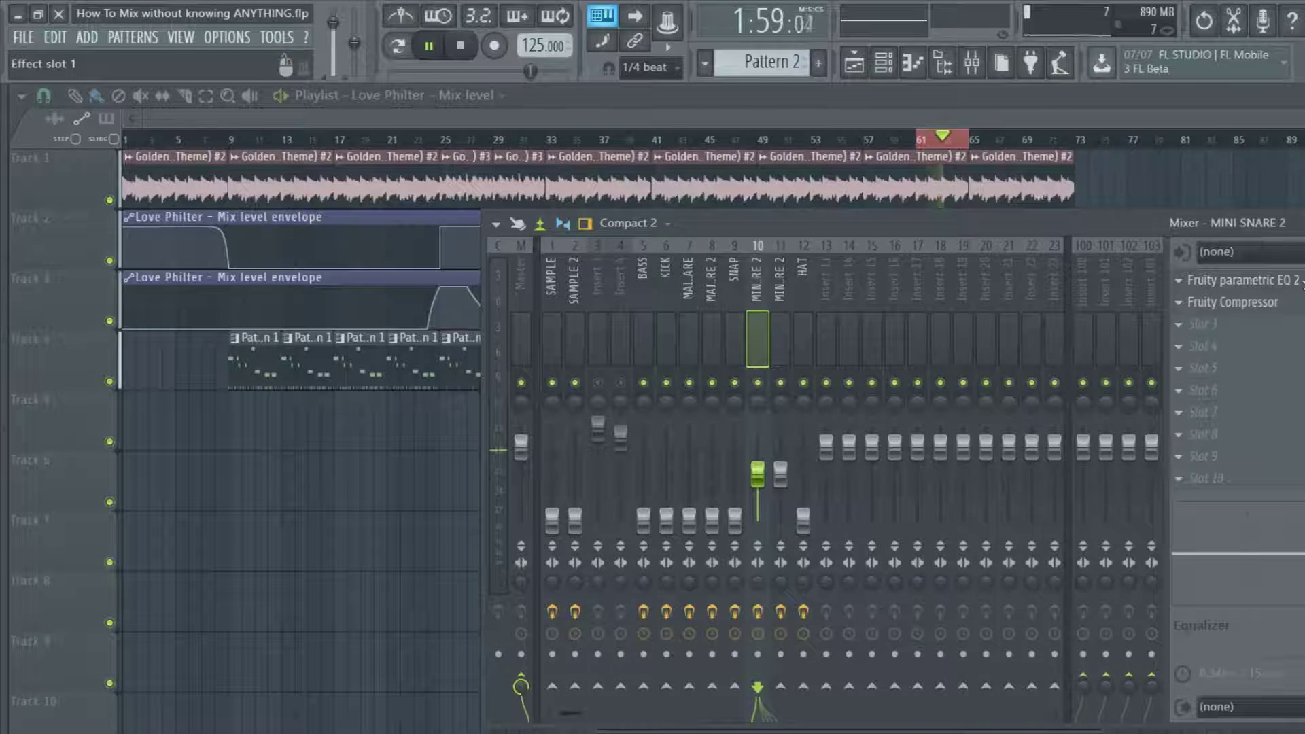
{"action": "left_click", "coordinate": [1237, 280]}
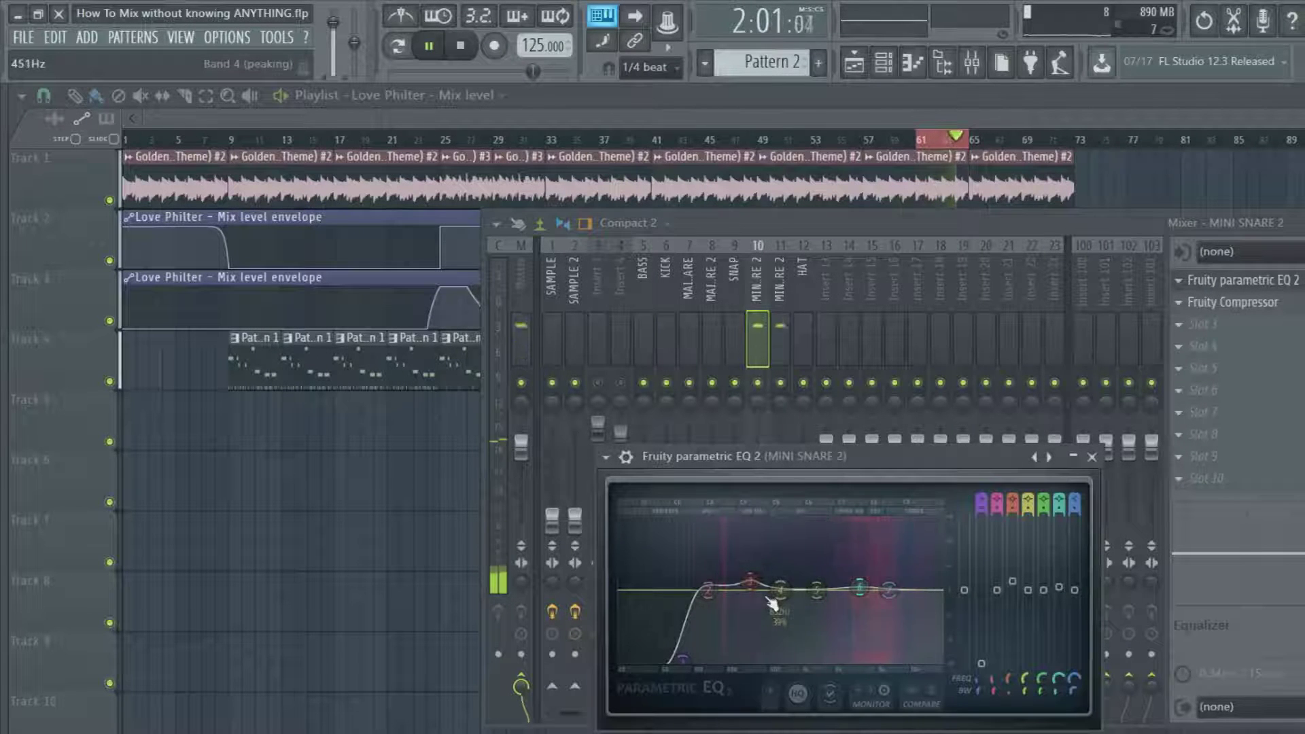
{"action": "left_click", "coordinate": [777, 370]}
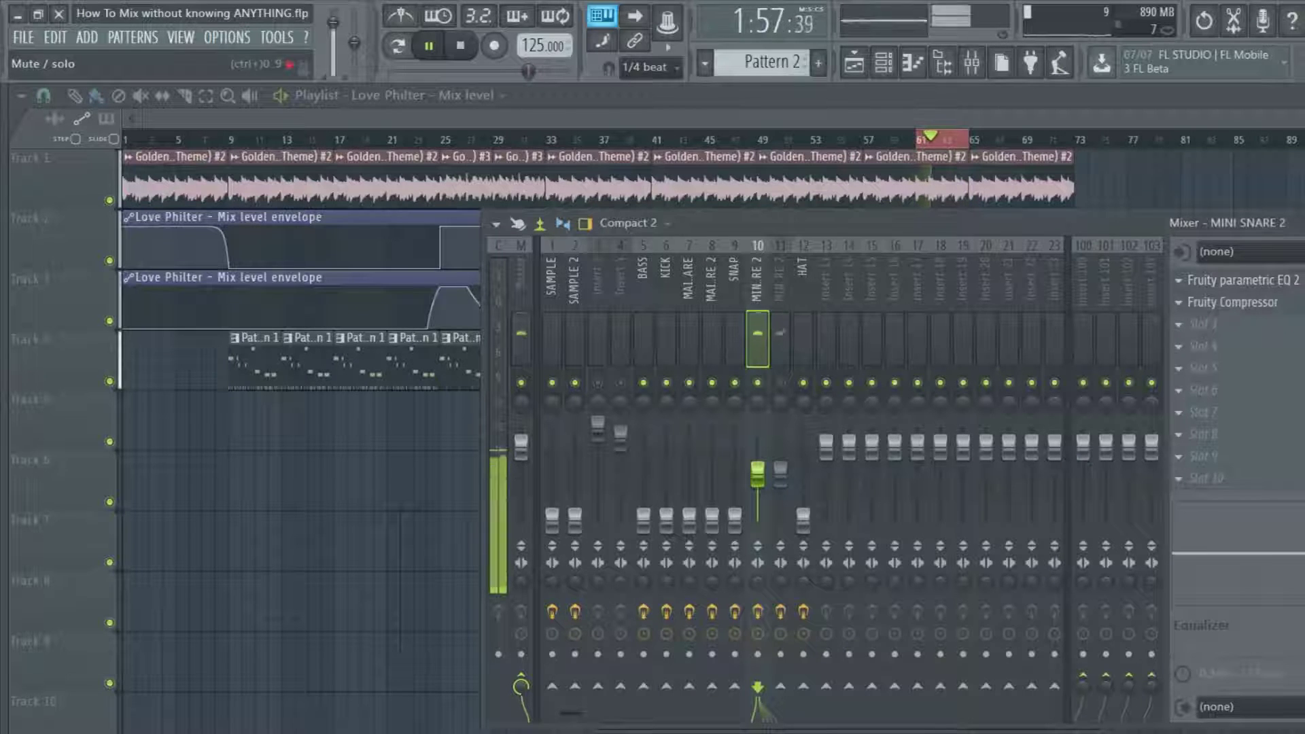
{"action": "left_click", "coordinate": [1238, 280]}
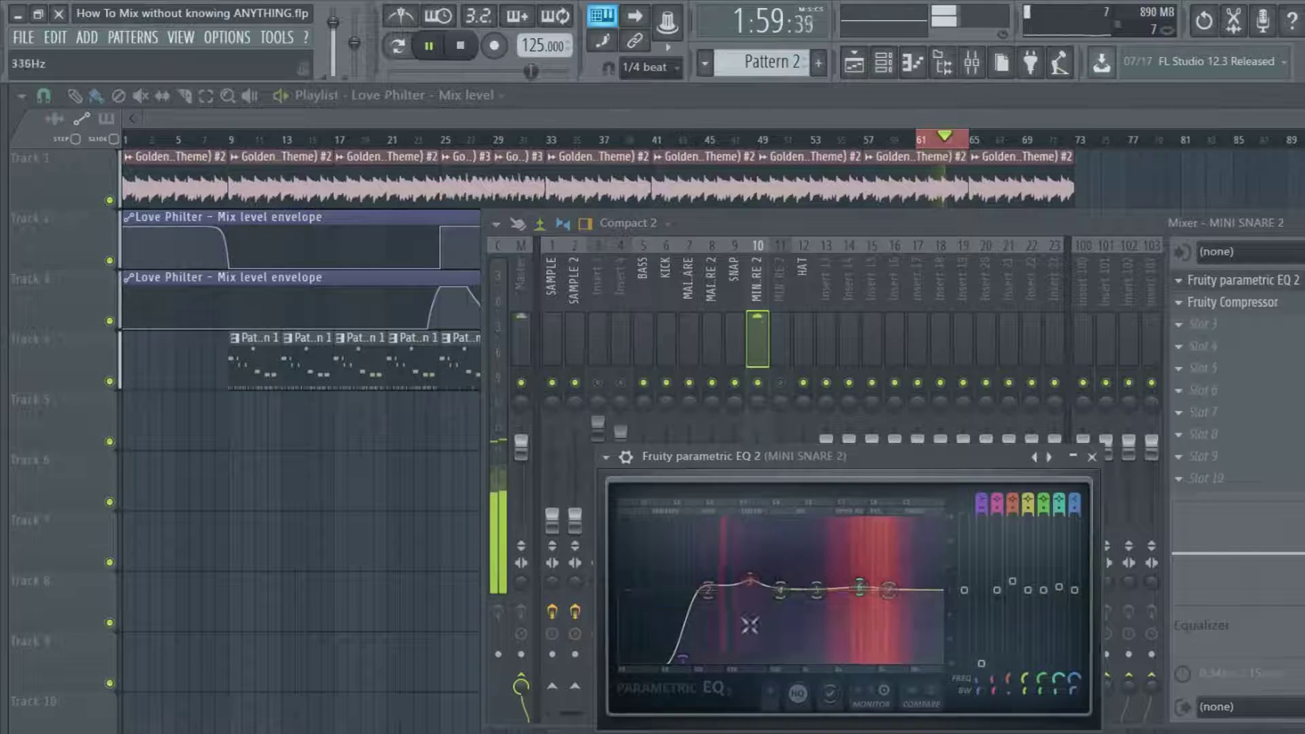
{"action": "left_click_drag", "start_coordinate": [807, 590], "coordinate": [856, 580]}
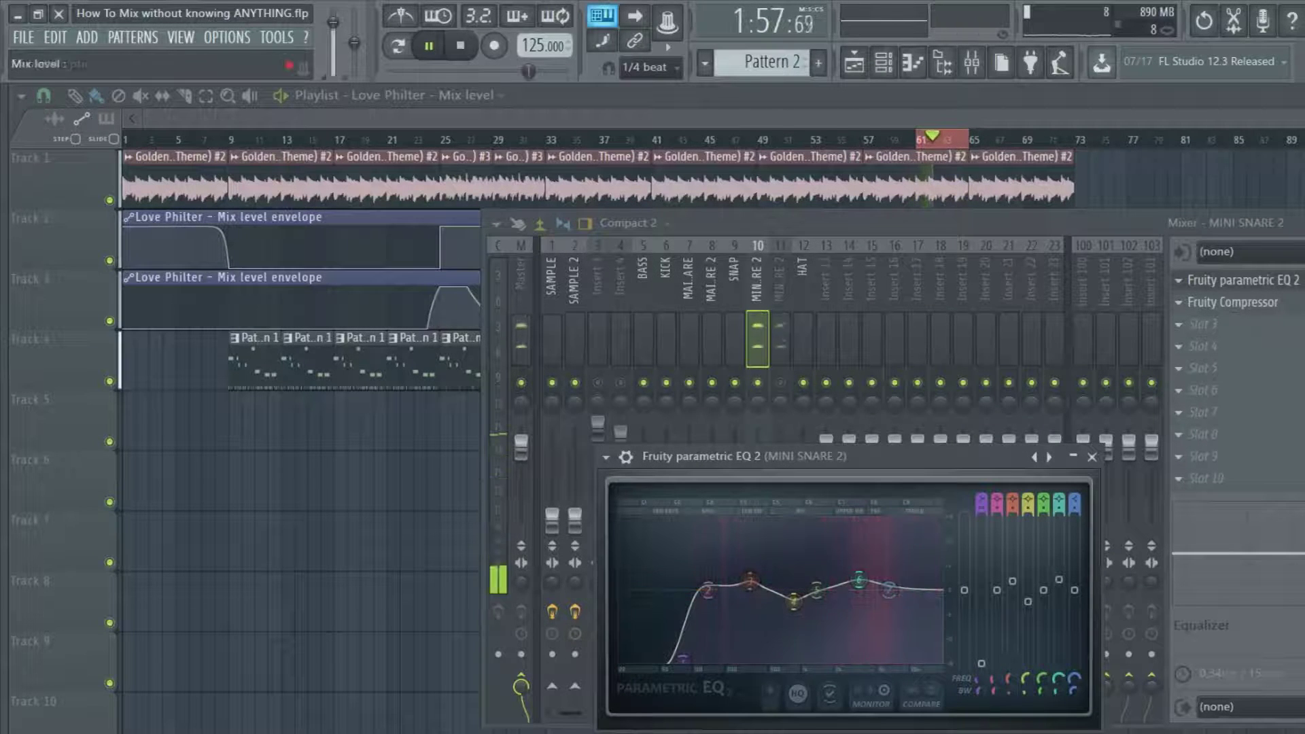
{"action": "key", "text": "Escape"}
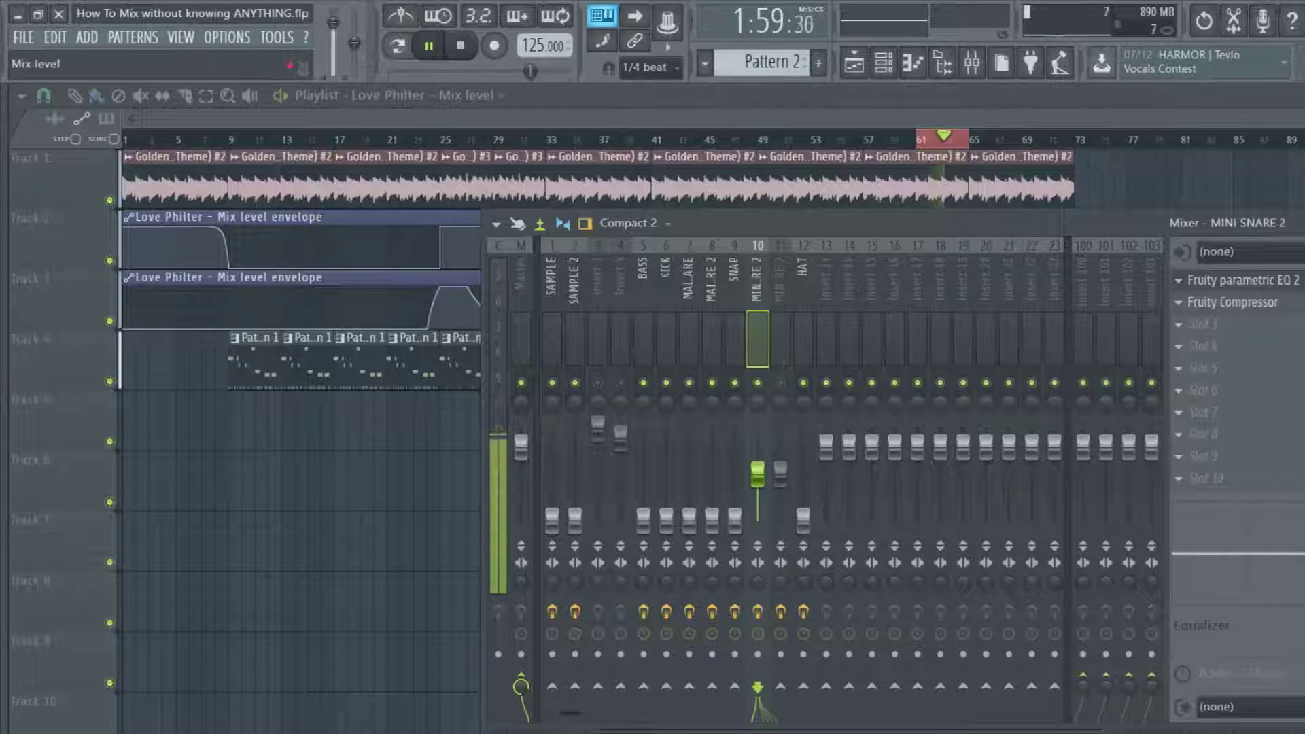
Step: Pull the faders of tracks 10 and 11 down to zero and unmute track 11
{"action": "left_click", "coordinate": [1233, 302]}
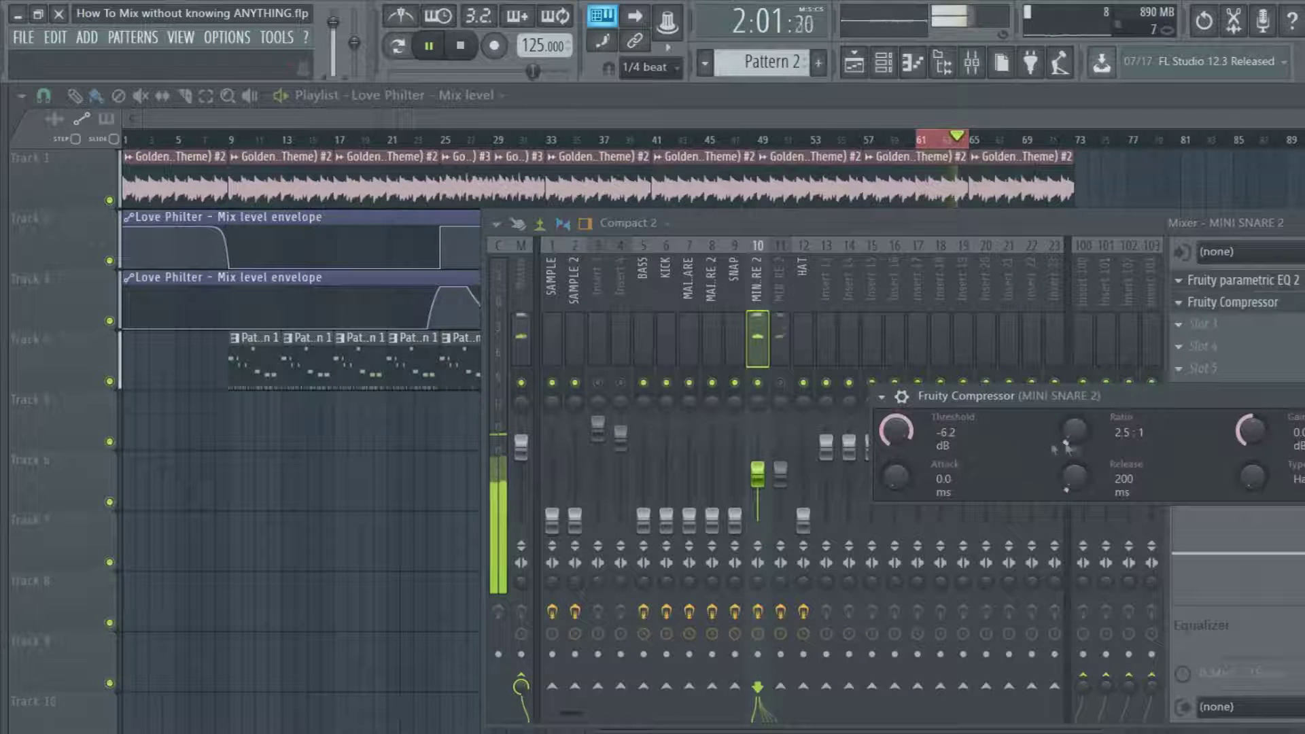
{"action": "left_click", "coordinate": [770, 348]}
{"action": "left_click", "coordinate": [776, 382]}
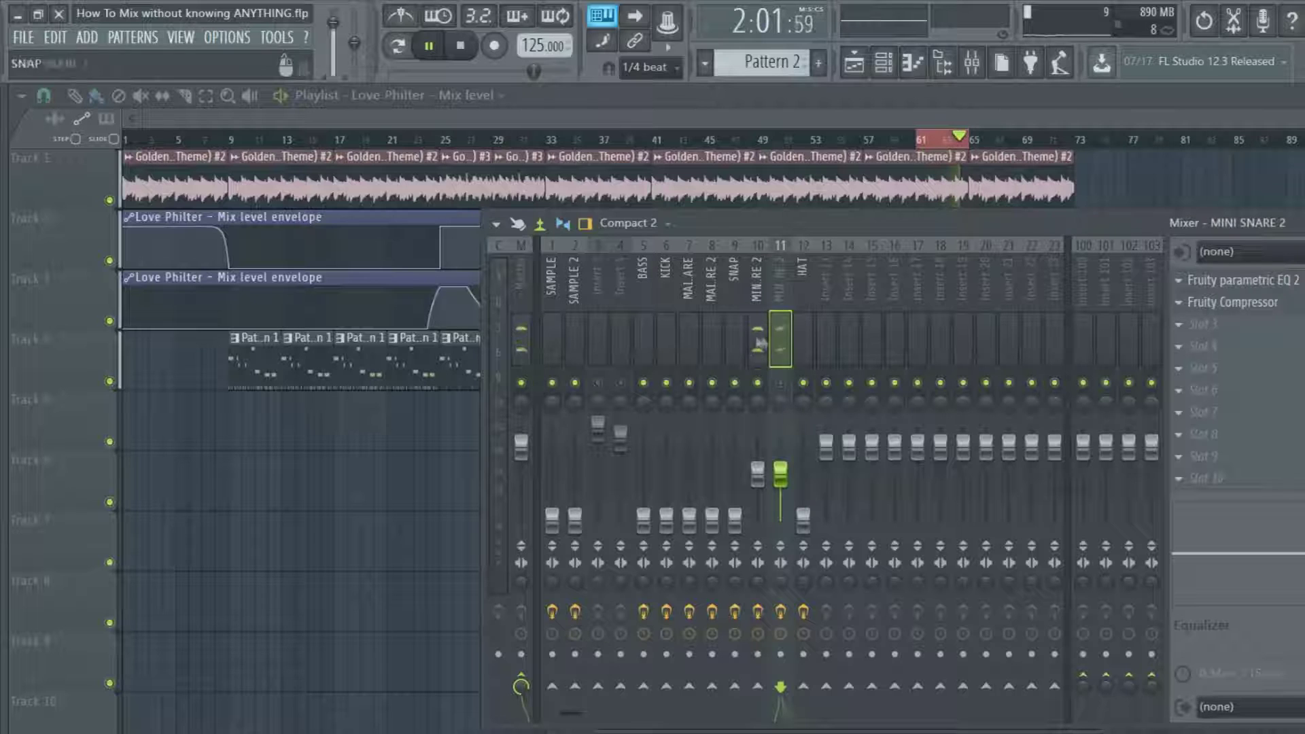
{"action": "left_click", "coordinate": [754, 360]}
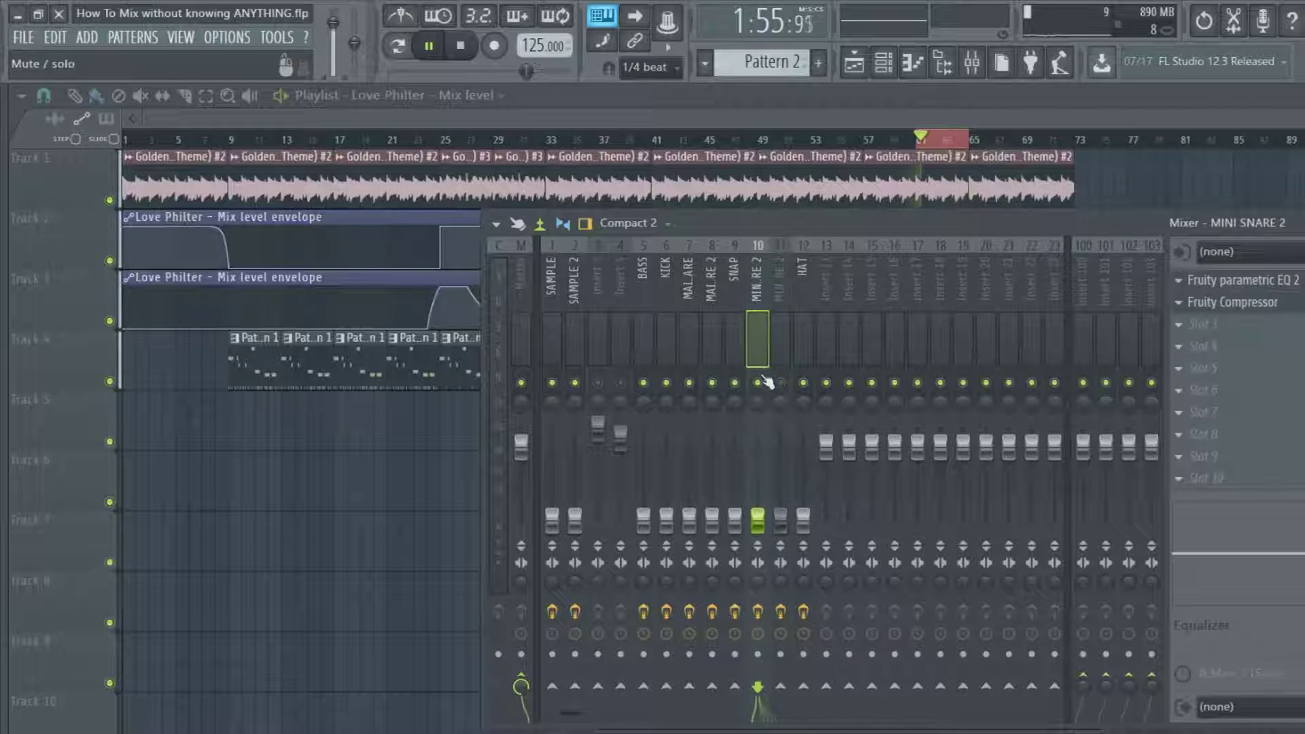
Step: Raise the SNAP track's volume fader to roughly the middle of its travel
{"action": "left_click", "coordinate": [728, 328]}
{"action": "left_click_drag", "start_coordinate": [737, 525], "coordinate": [735, 474]}
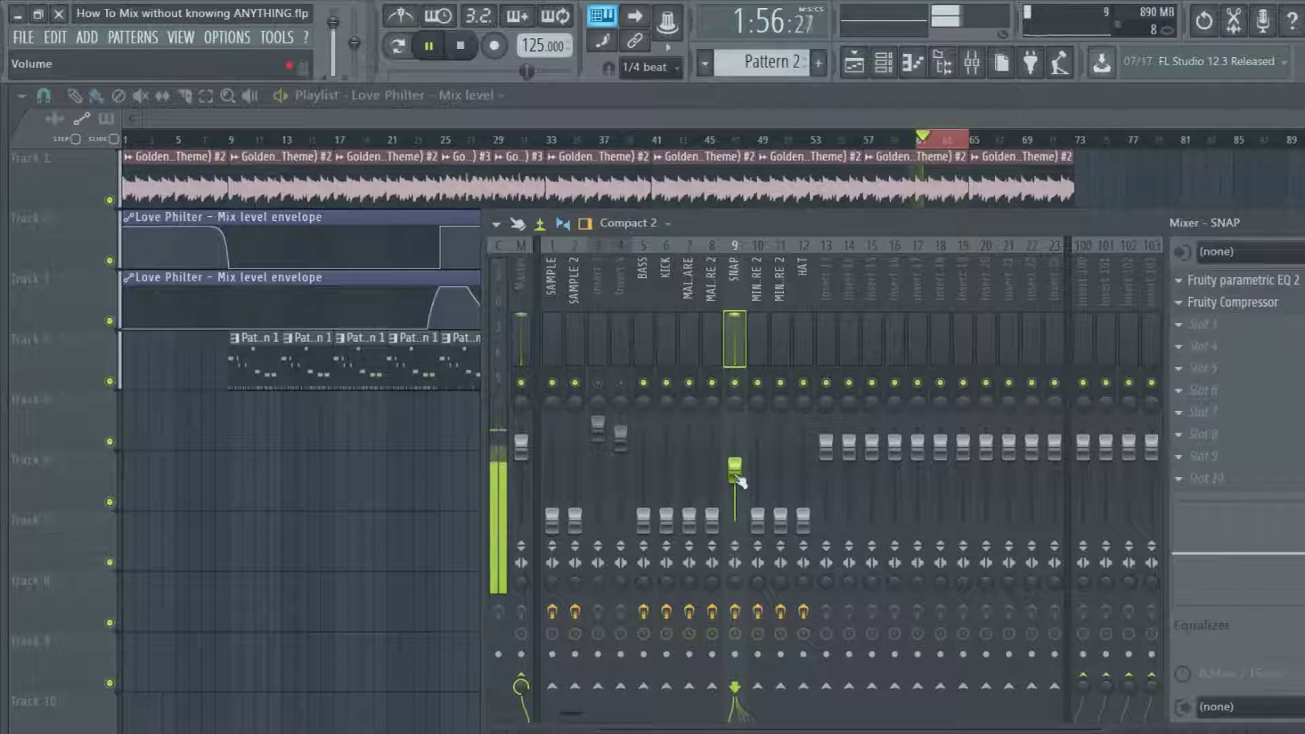
Step: In SNAP's Fruity parametric EQ 2, boost band 6 about 2.7 dB near 2075 Hz, slightly boost band 3, cut the lows with band 1 and slightly lower band 7
{"action": "left_click", "coordinate": [1237, 280]}
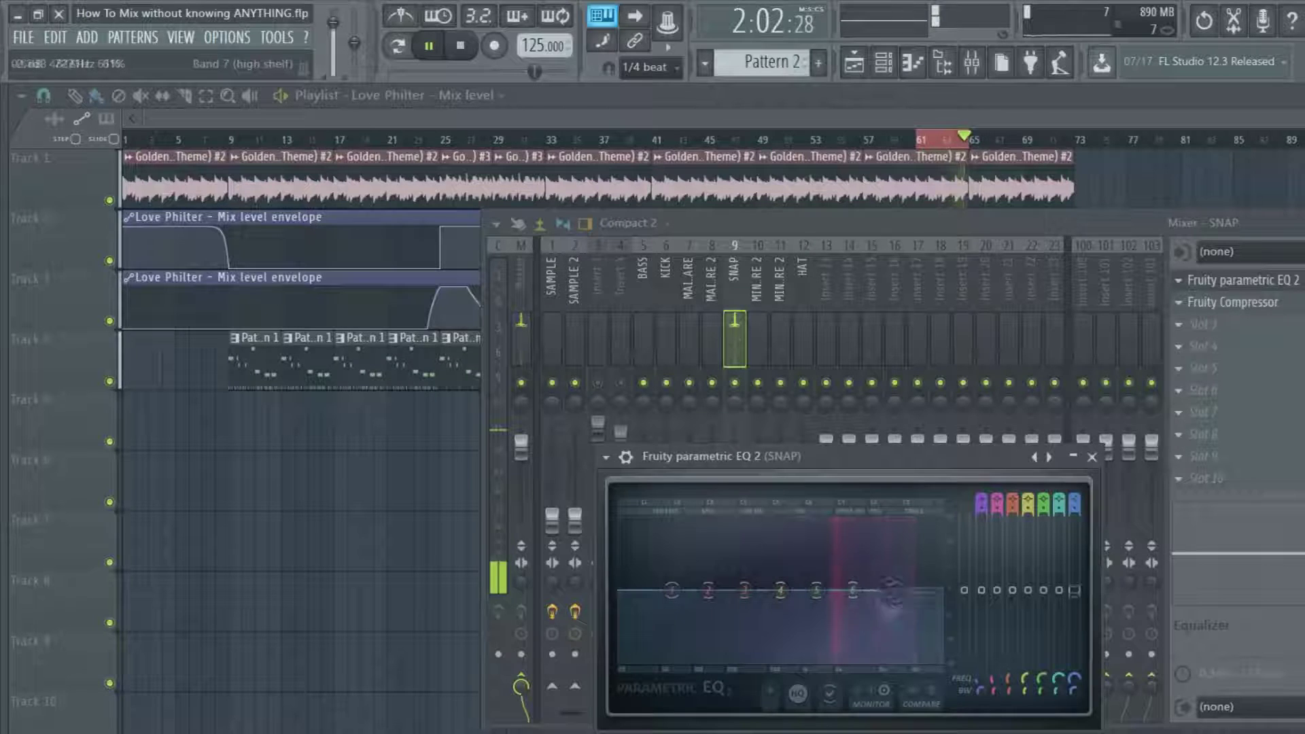
{"action": "left_click_drag", "start_coordinate": [855, 592], "coordinate": [837, 580]}
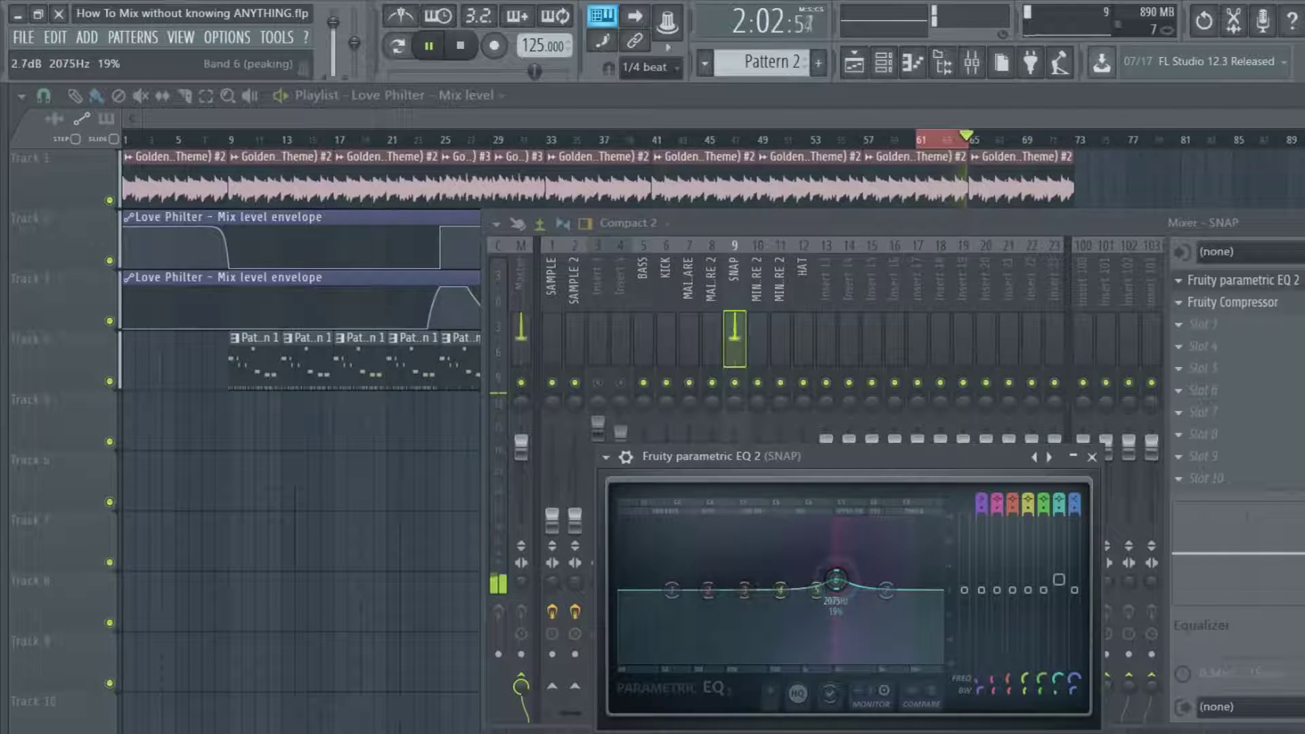
{"action": "left_click_drag", "start_coordinate": [748, 593], "coordinate": [754, 583]}
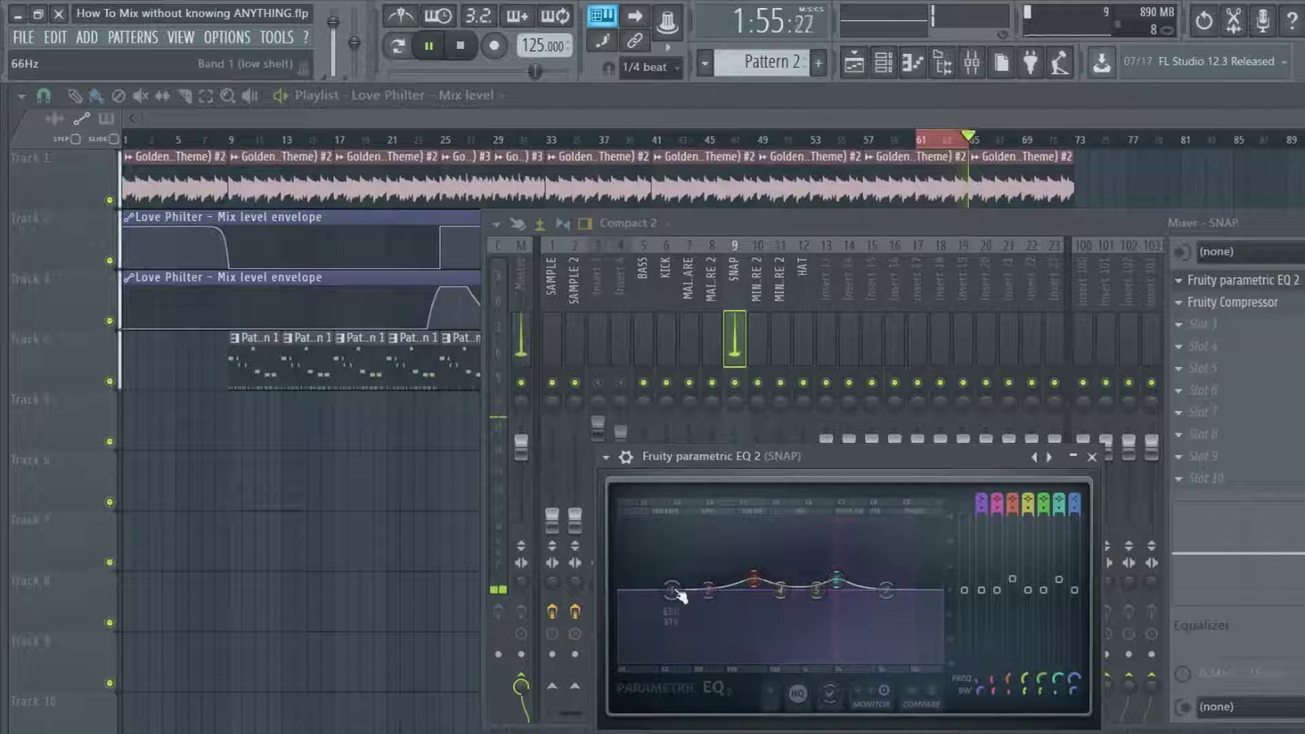
{"action": "left_click_drag", "start_coordinate": [674, 597], "coordinate": [705, 658]}
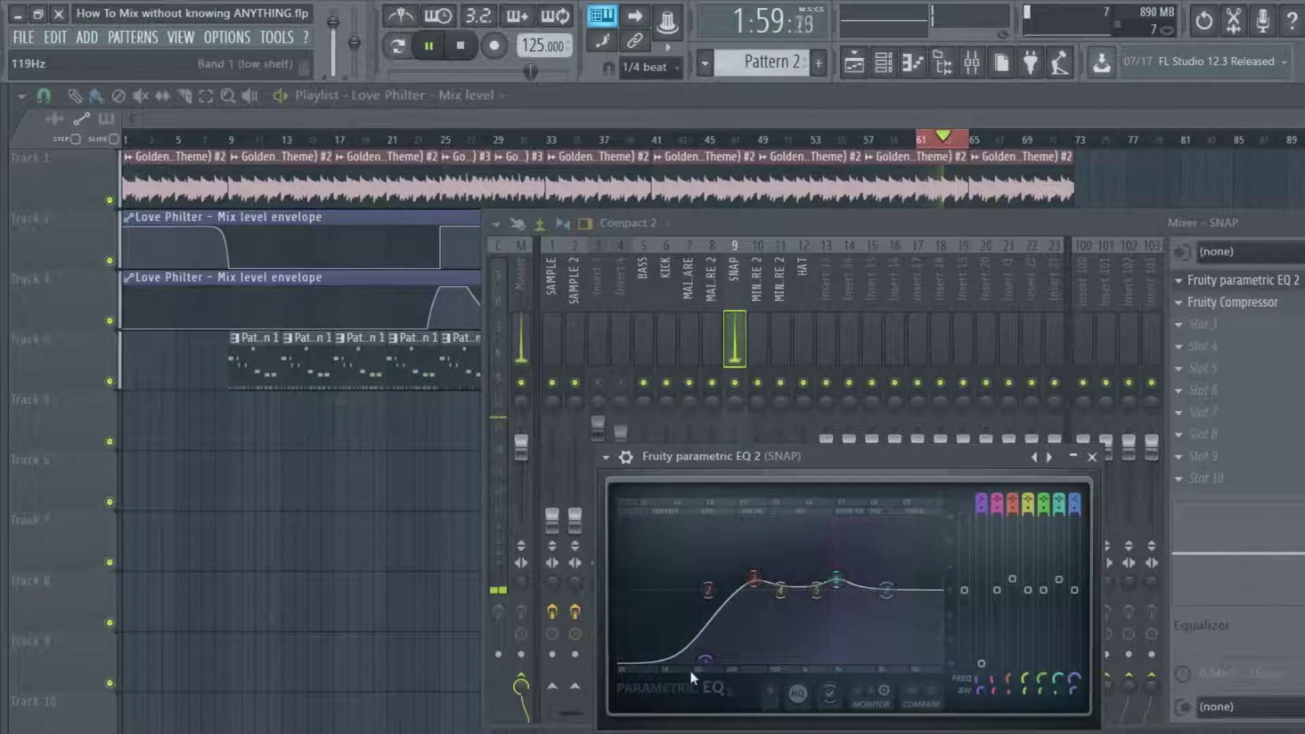
{"action": "left_click_drag", "start_coordinate": [885, 590], "coordinate": [902, 595]}
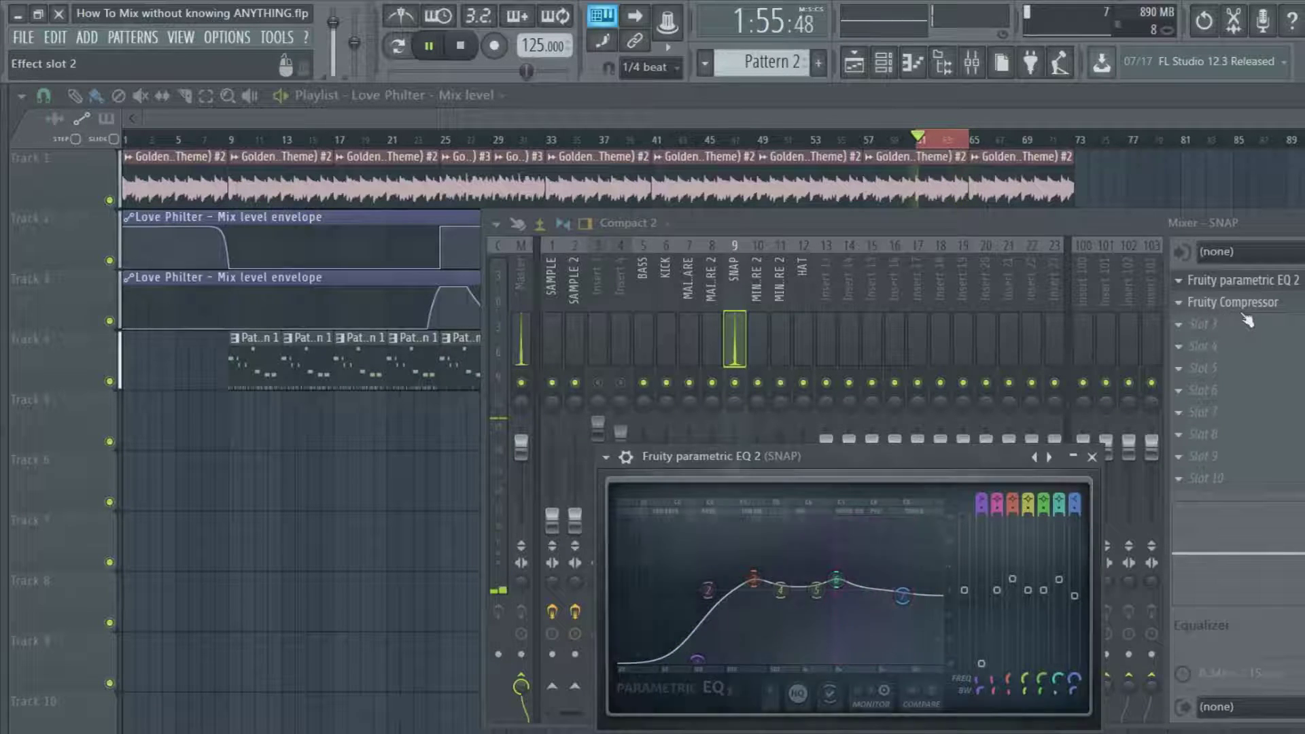
Step: In SNAP's Fruity Compressor, set the attack to 0.0 ms, the ratio to 2.5:1 and the threshold to -8.8 dB
{"action": "left_click", "coordinate": [1227, 303]}
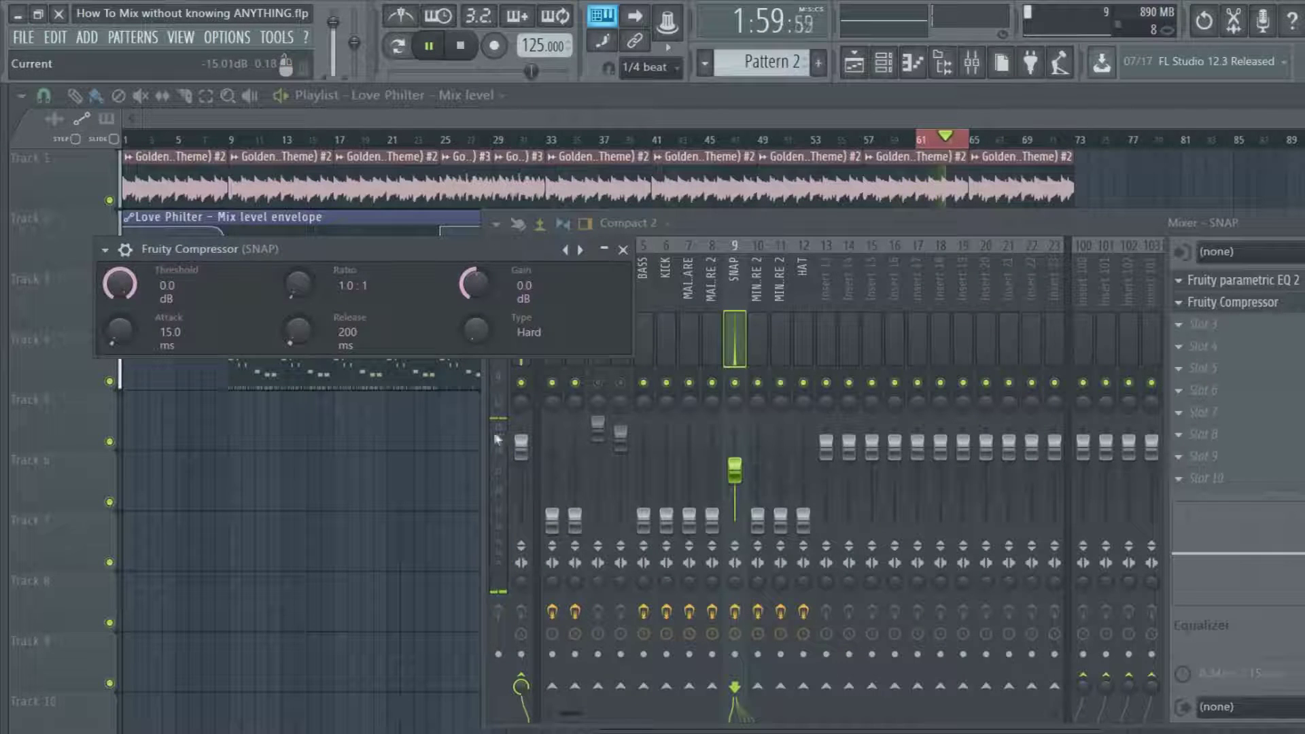
{"action": "left_click_drag", "start_coordinate": [158, 294], "coordinate": [738, 357]}
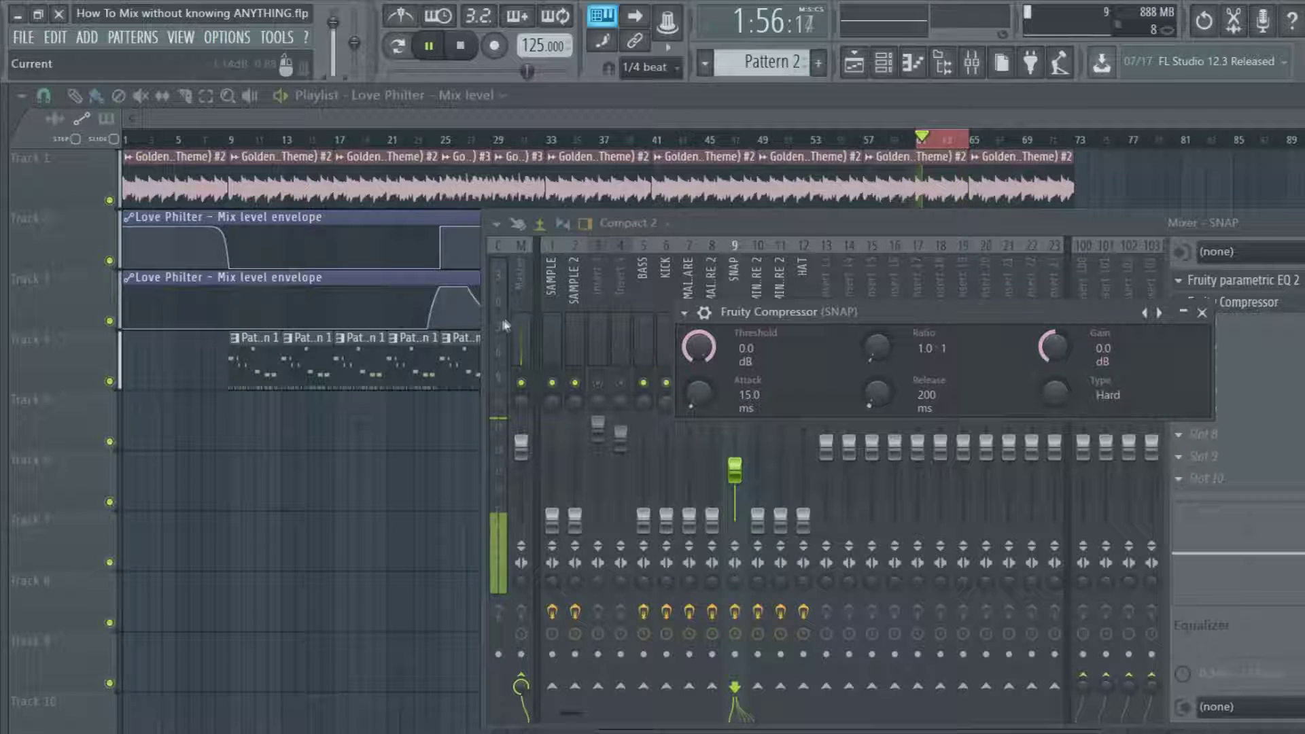
{"action": "left_click_drag", "start_coordinate": [1017, 312], "coordinate": [1093, 464]}
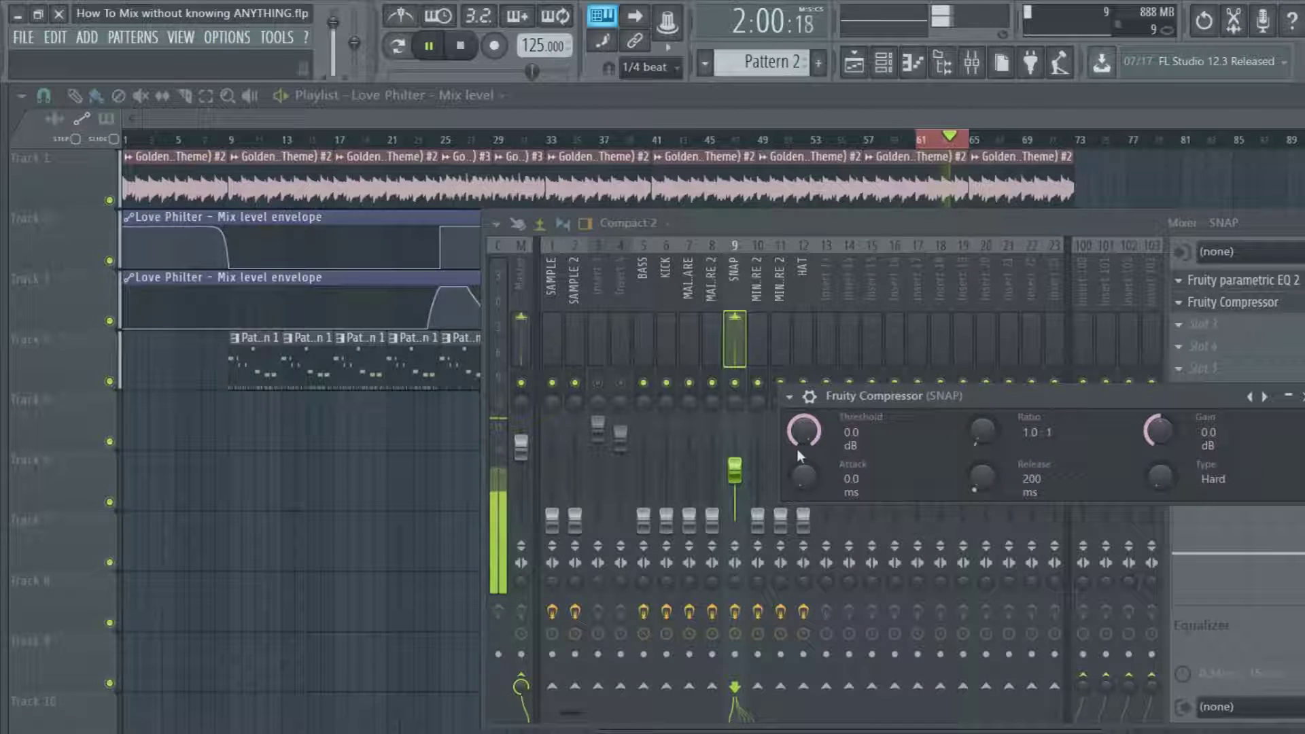
{"action": "left_click_drag", "start_coordinate": [983, 430], "coordinate": [983, 406]}
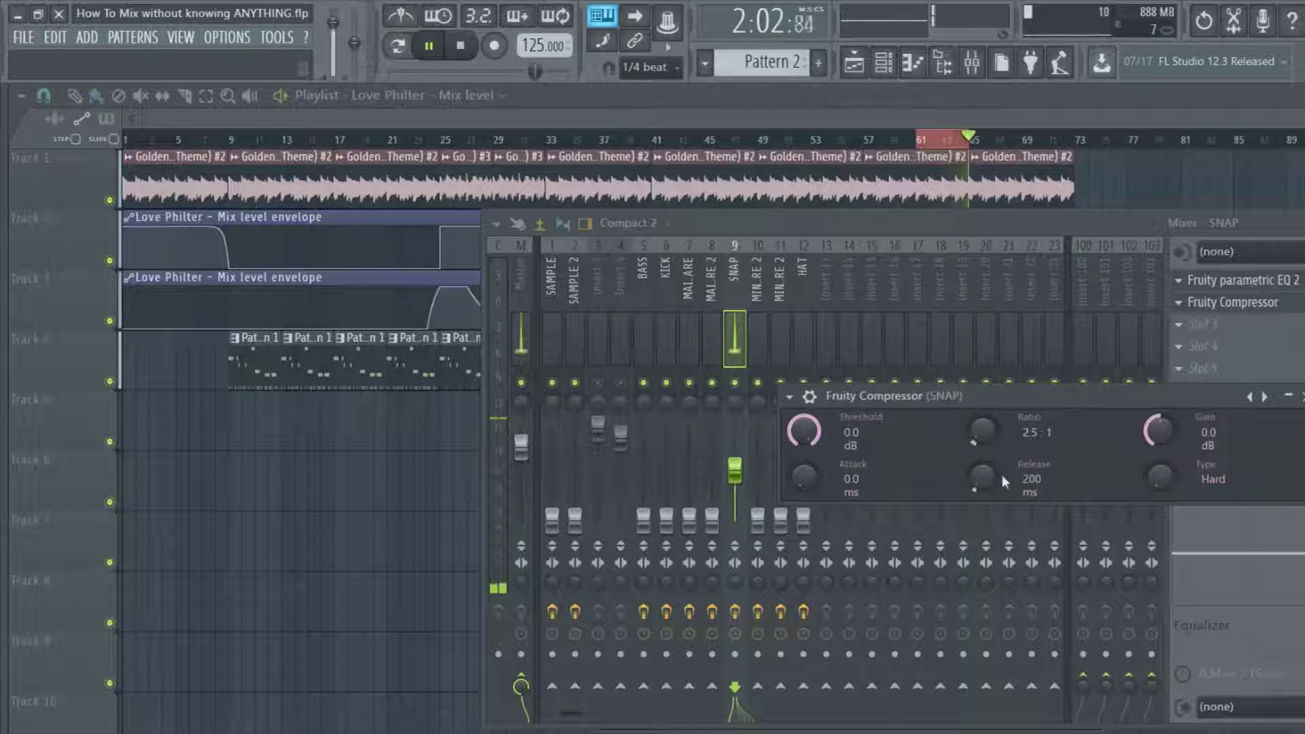
{"action": "left_click_drag", "start_coordinate": [805, 434], "coordinate": [804, 497]}
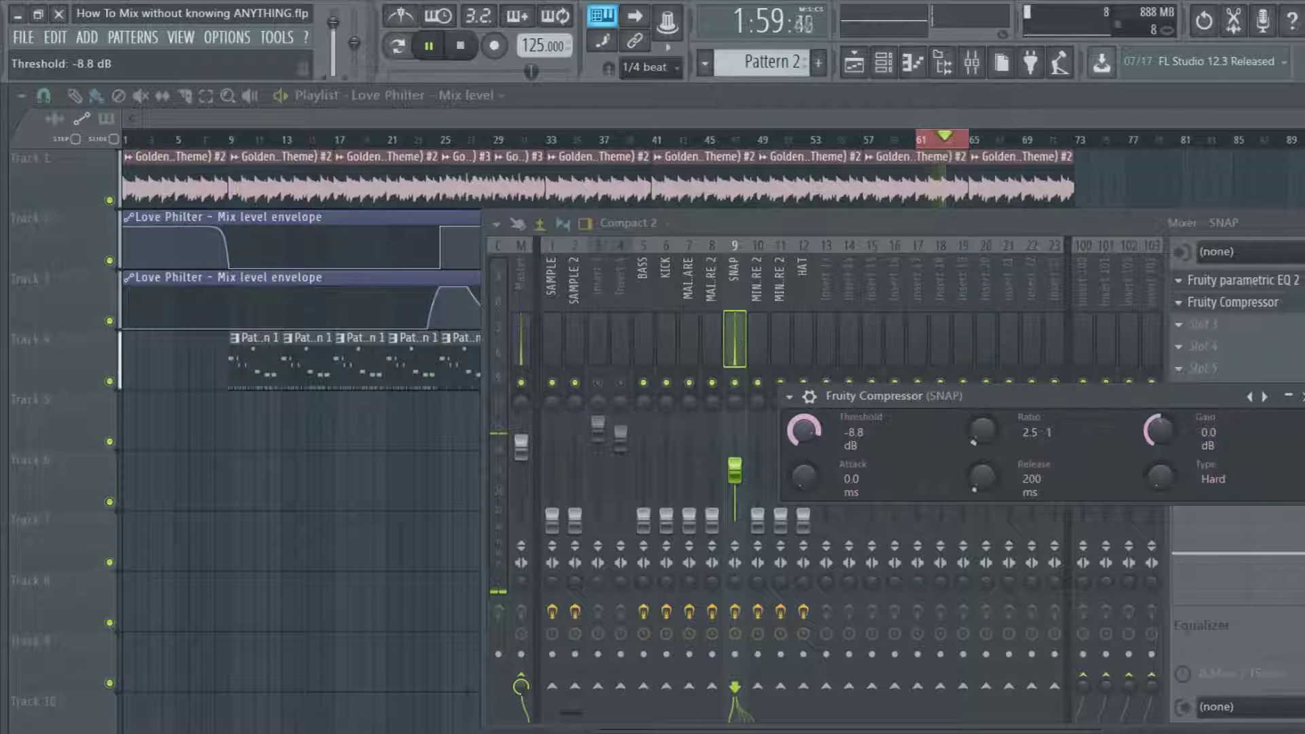
{"action": "left_click_drag", "start_coordinate": [1159, 430], "coordinate": [1159, 428]}
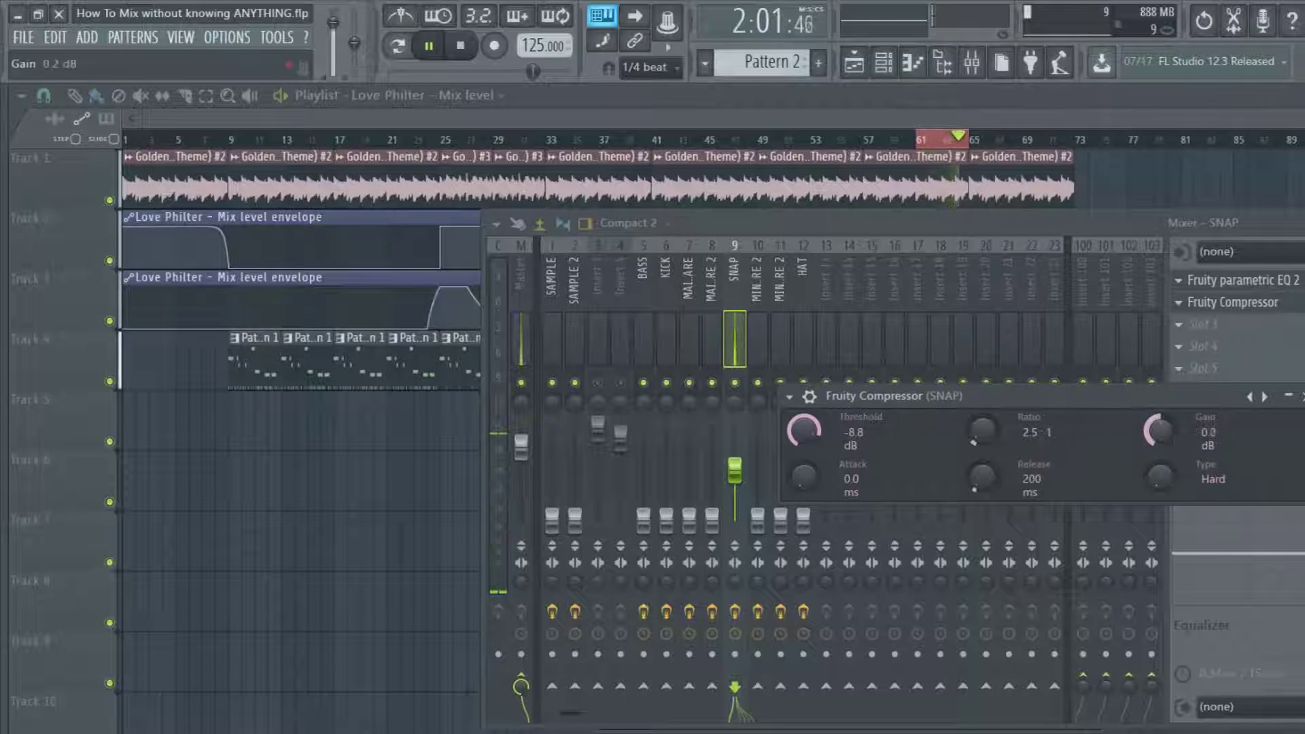
{"action": "left_click_drag", "start_coordinate": [1159, 428], "coordinate": [1159, 431]}
{"action": "right_click", "coordinate": [1156, 432]}
{"action": "left_click", "coordinate": [1172, 438]}
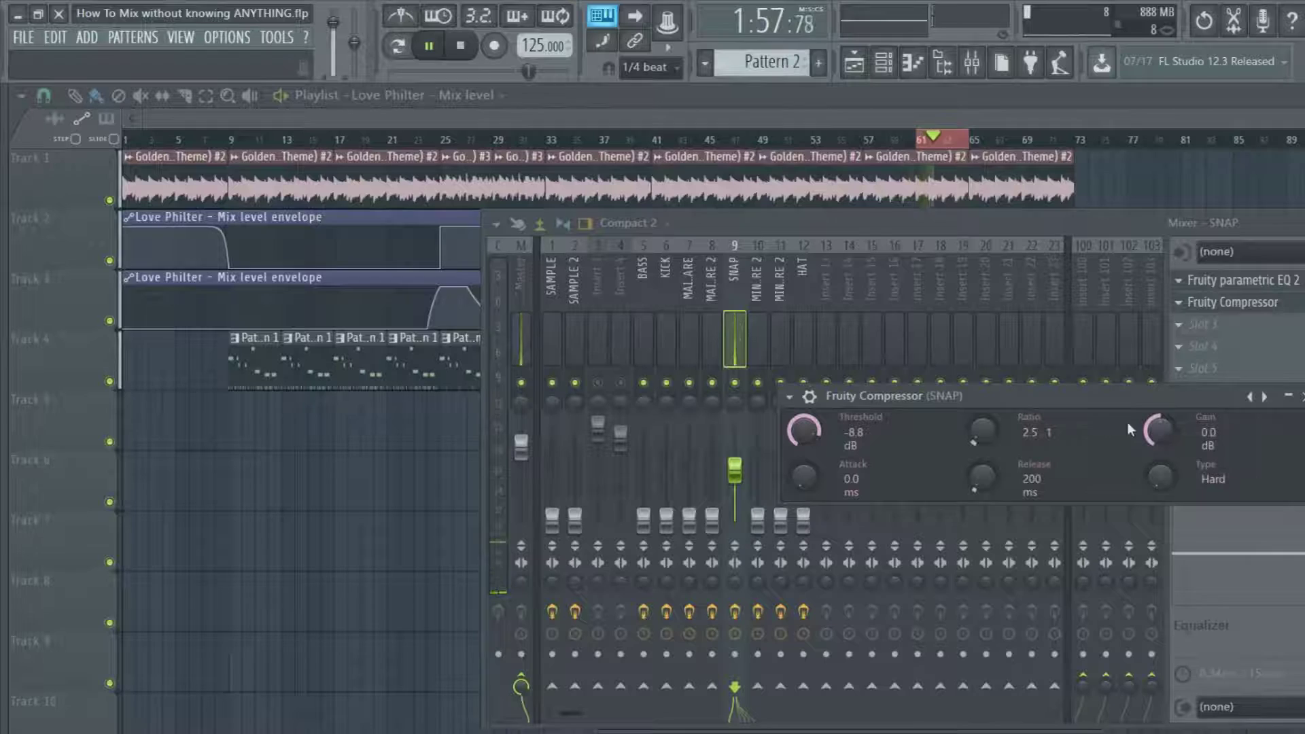
Step: Close SNAP's compressor and pull the SNAP track's volume fader down to zero
{"action": "left_click", "coordinate": [1302, 395]}
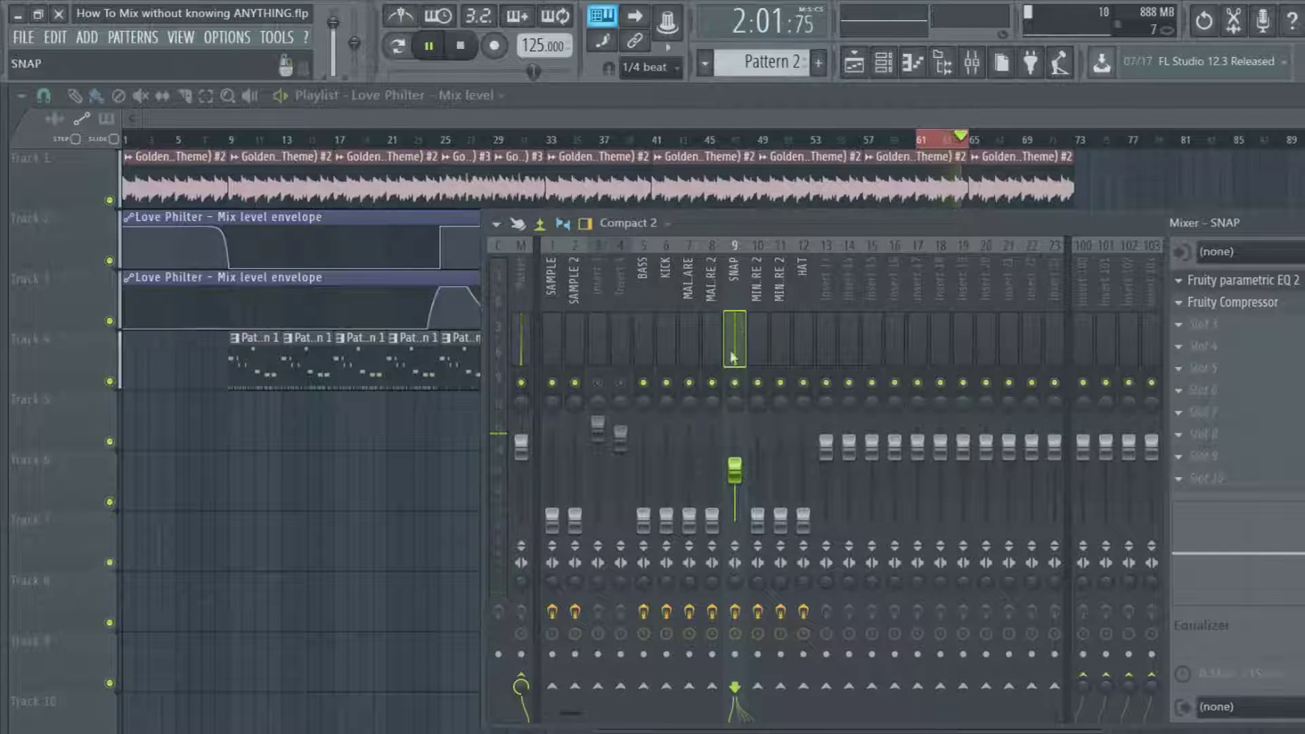
{"action": "left_click", "coordinate": [758, 343]}
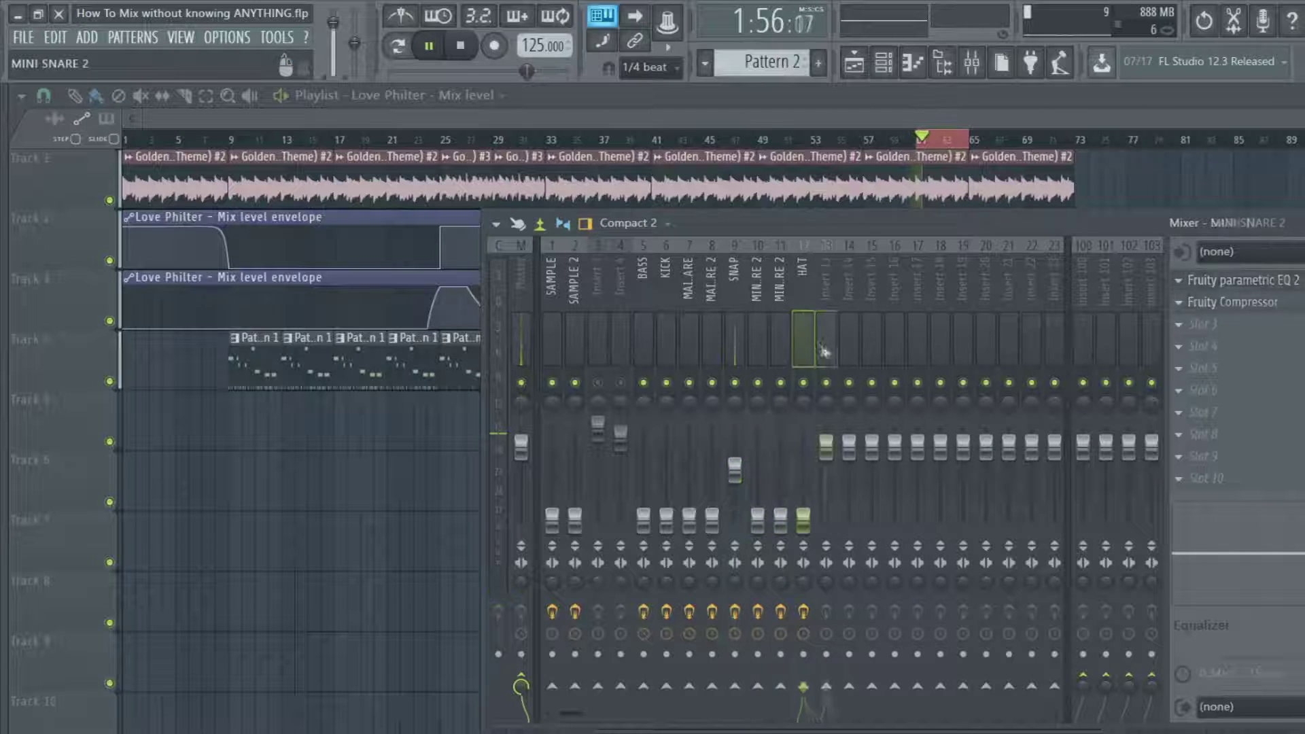
{"action": "left_click", "coordinate": [780, 345]}
{"action": "left_click", "coordinate": [734, 351]}
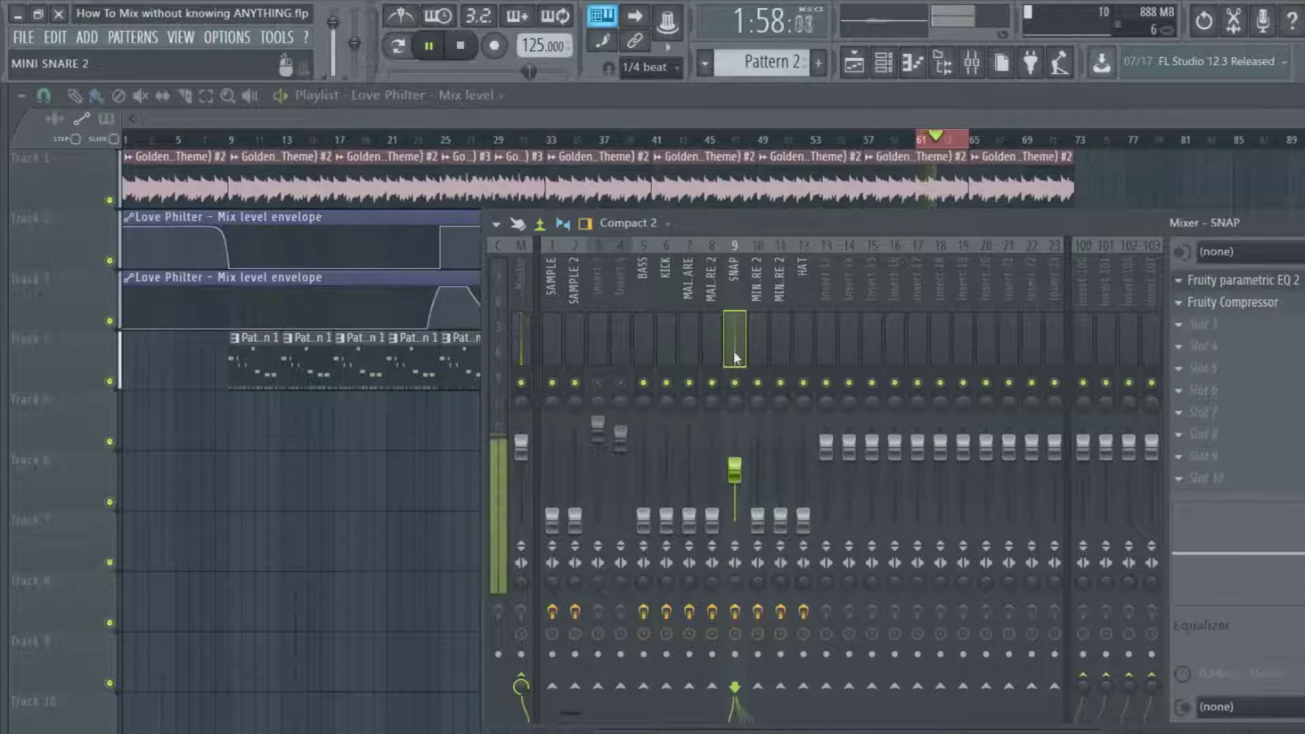
{"action": "left_click_drag", "start_coordinate": [734, 471], "coordinate": [734, 520]}
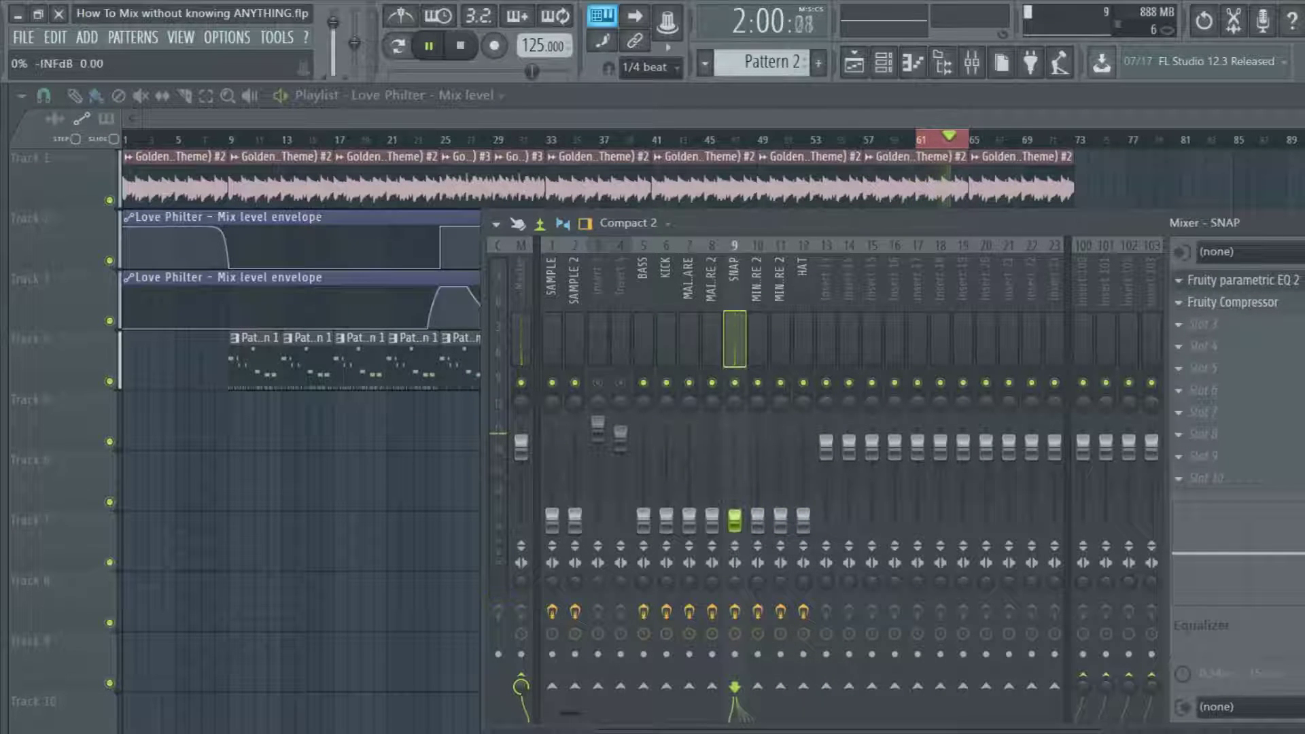
Step: Raise the MAIN SNARE 2 fader to about 61% and boost band 6 about 3.1 dB near 3097 Hz in its Fruity parametric EQ 2
{"action": "left_click", "coordinate": [709, 333]}
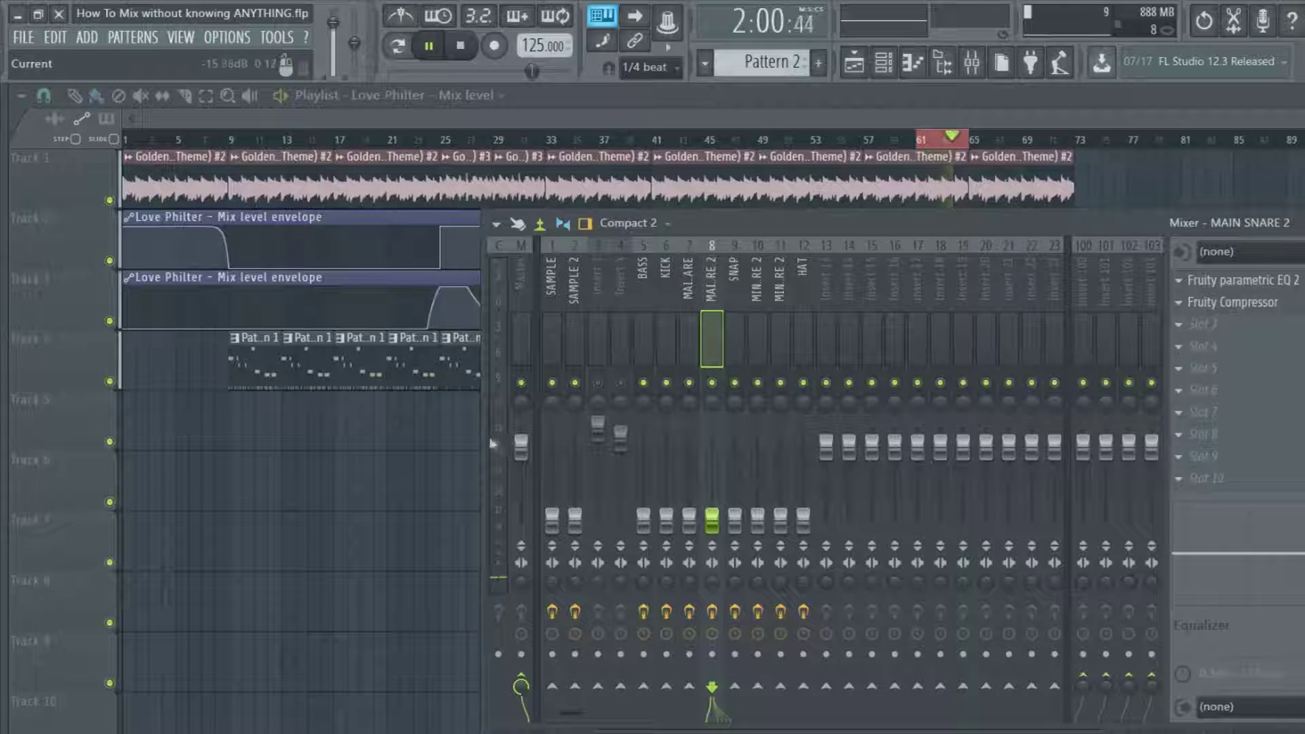
{"action": "left_click_drag", "start_coordinate": [719, 530], "coordinate": [719, 485]}
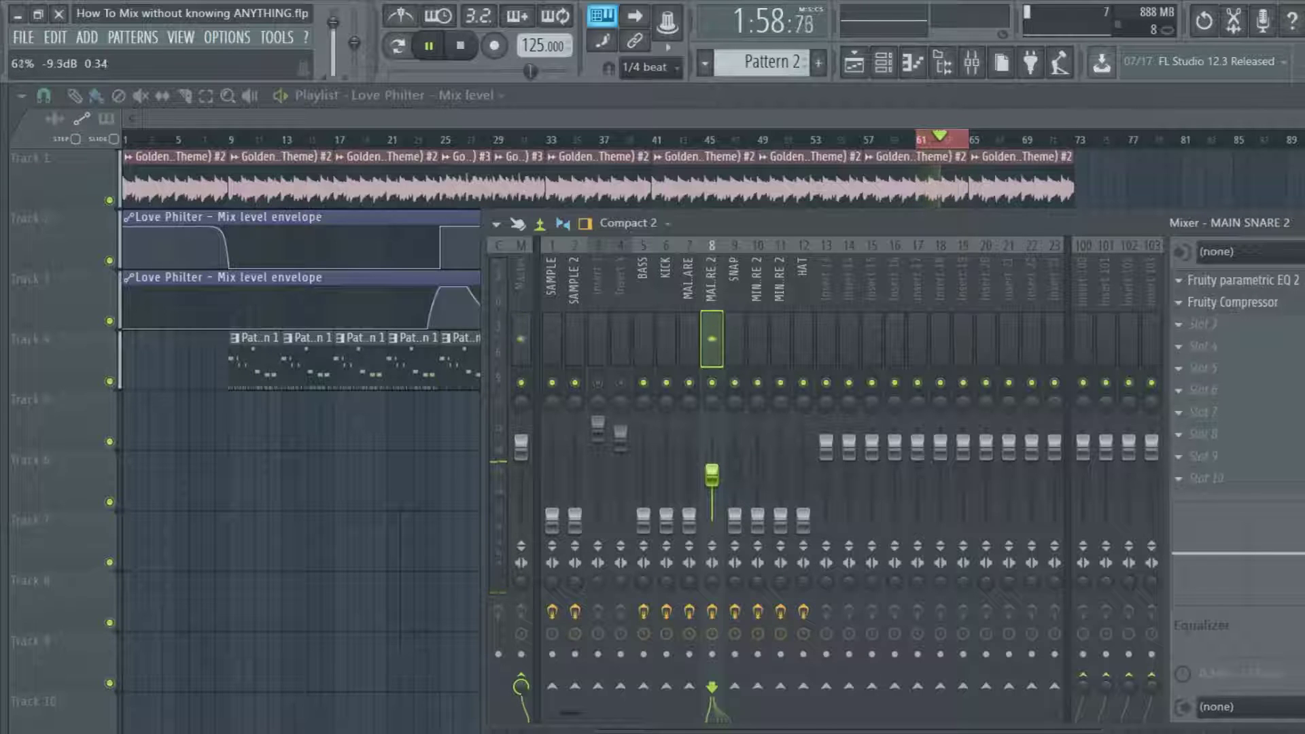
{"action": "left_click", "coordinate": [1238, 286]}
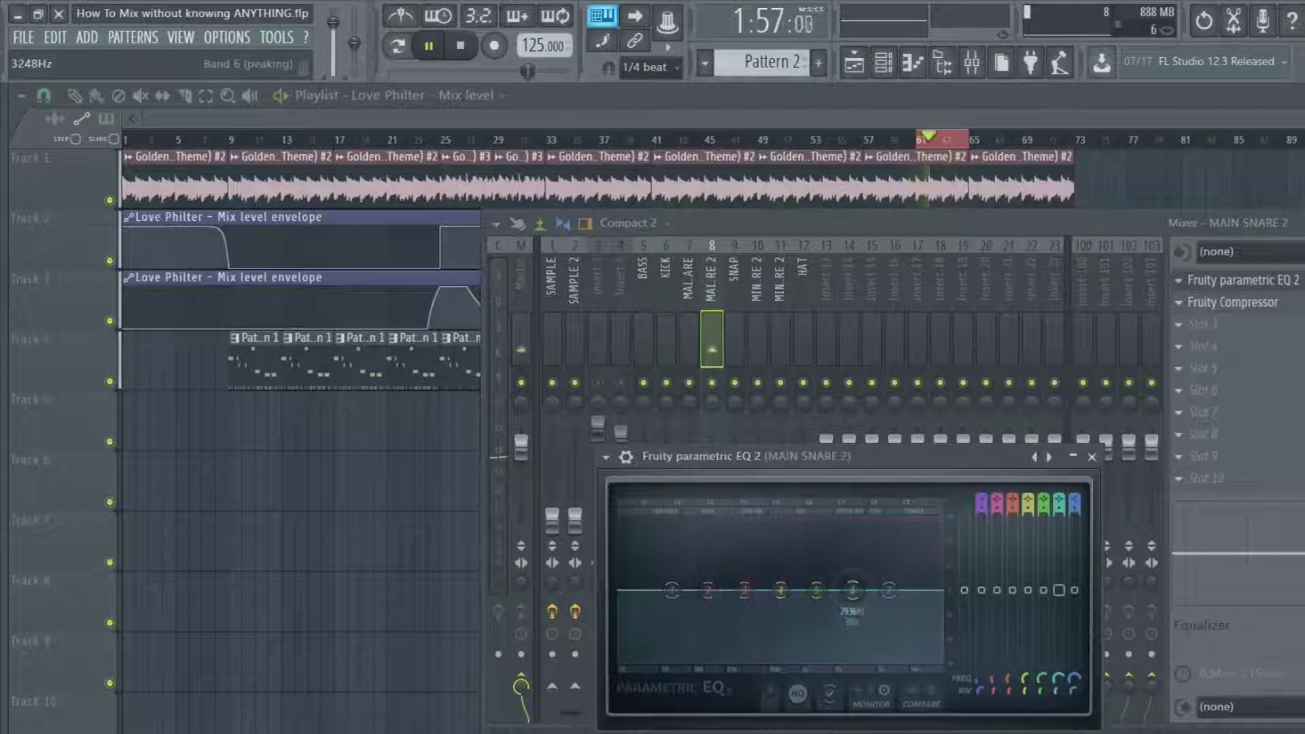
{"action": "left_click_drag", "start_coordinate": [852, 590], "coordinate": [859, 578]}
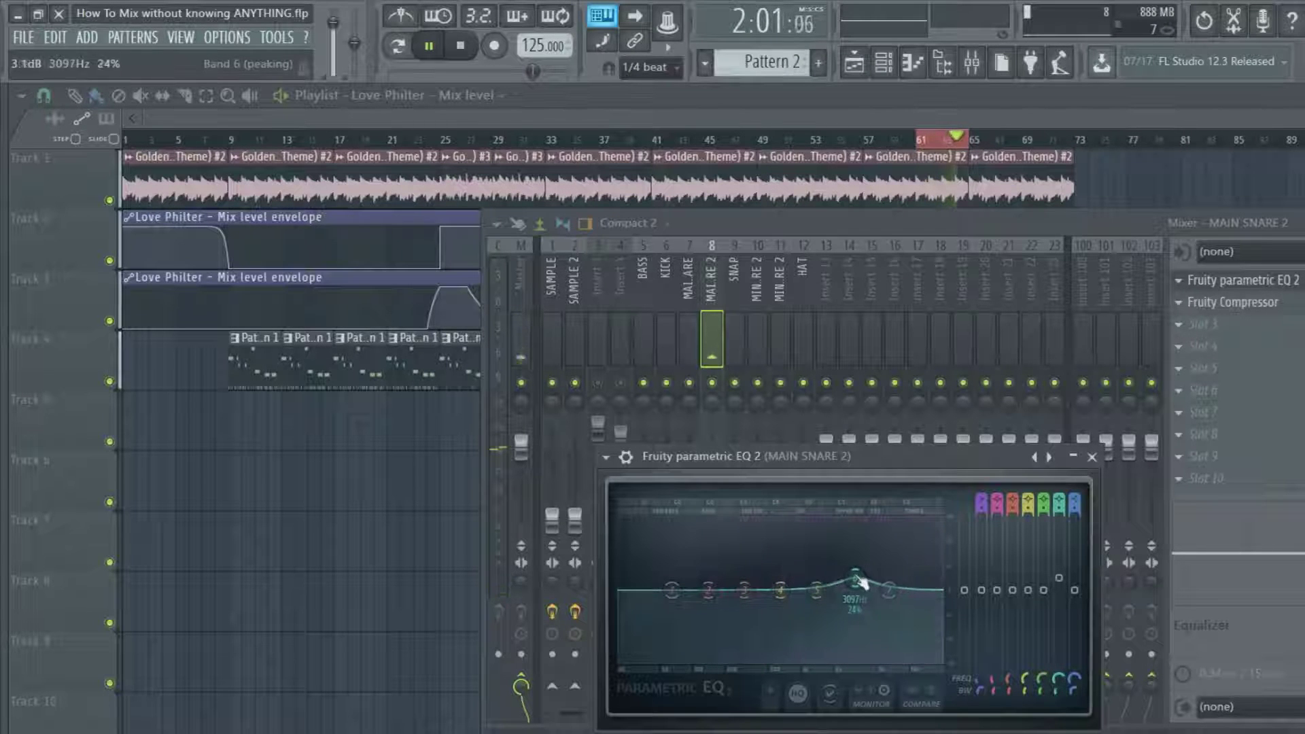
Step: Slightly boost band 3 and cut the lows with band 1 near 73 Hz in MAIN SNARE 2's equalizer, closing it when done
{"action": "left_click", "coordinate": [747, 590]}
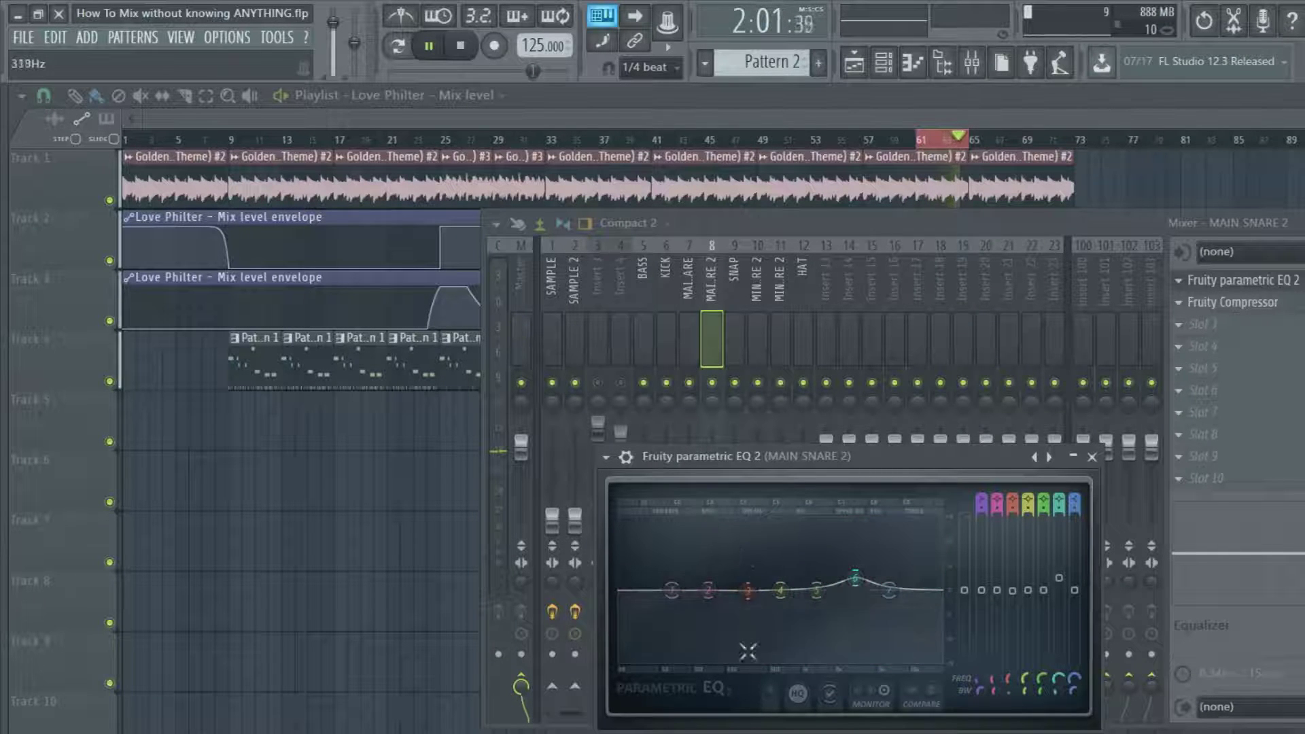
{"action": "left_click", "coordinate": [748, 589]}
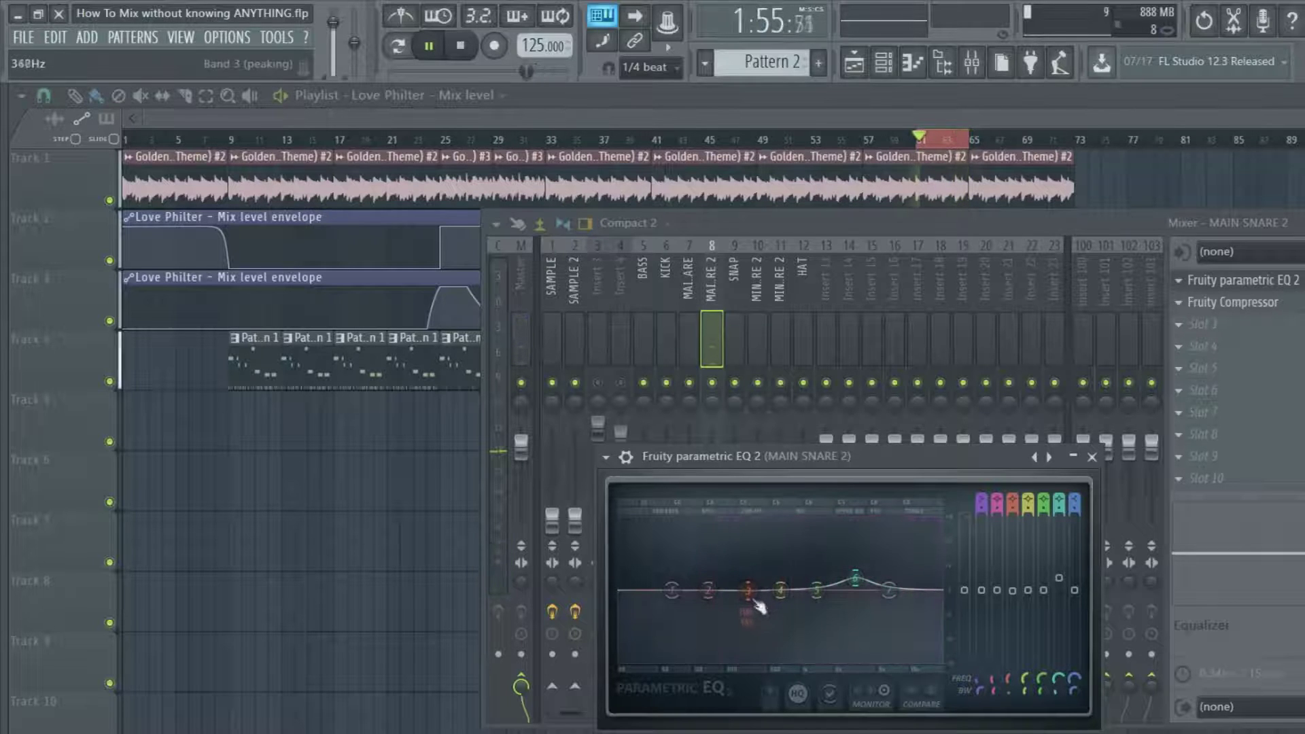
{"action": "left_click_drag", "start_coordinate": [748, 590], "coordinate": [748, 577]}
{"action": "left_click_drag", "start_coordinate": [671, 590], "coordinate": [682, 657]}
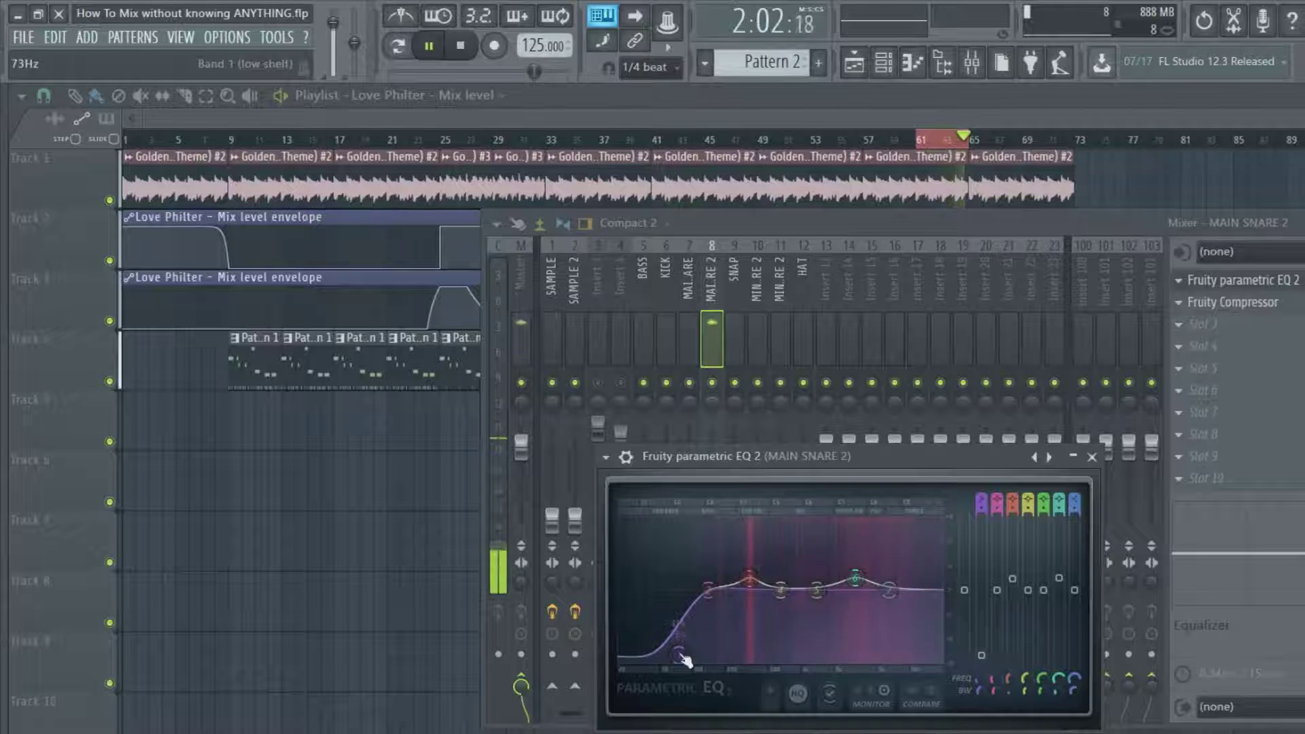
{"action": "left_click", "coordinate": [1092, 459]}
Step: Try out the panning of the MAIN SNARE 2 track
{"action": "left_click", "coordinate": [1215, 306]}
{"action": "left_click", "coordinate": [1215, 307]}
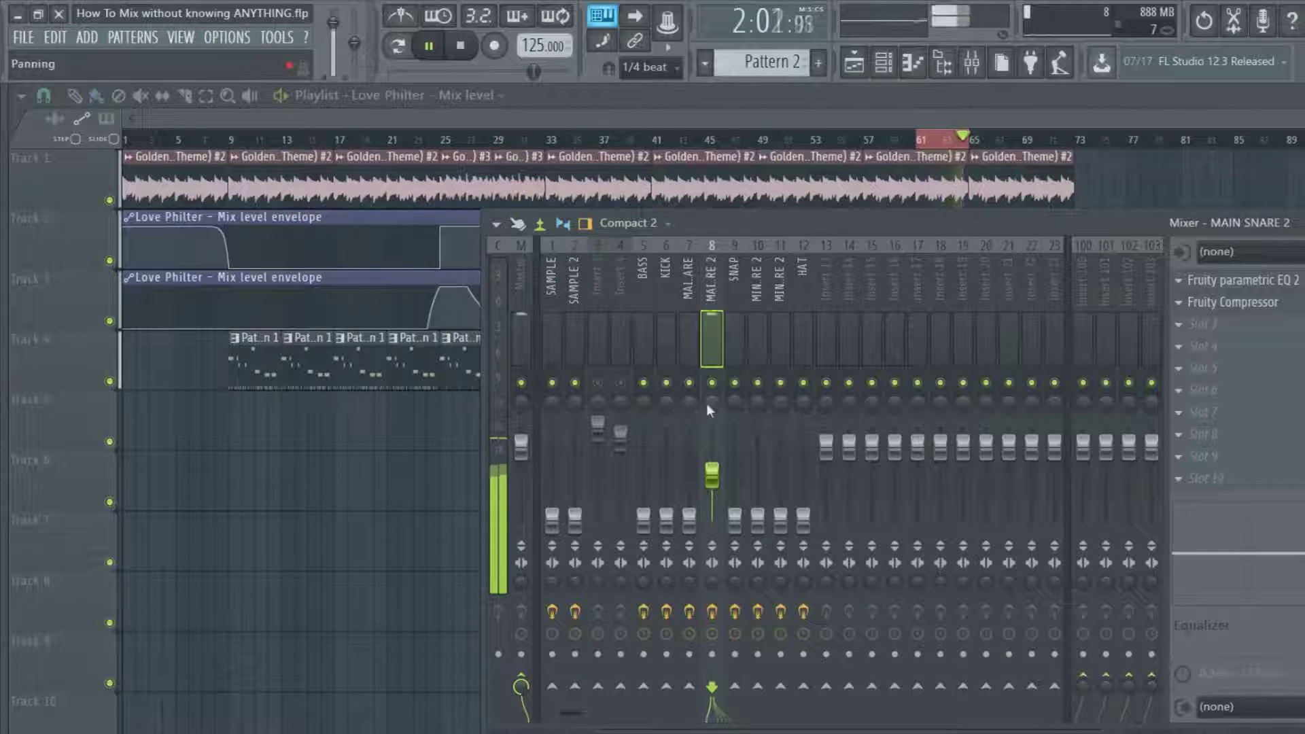
{"action": "left_click_drag", "start_coordinate": [712, 401], "coordinate": [712, 391]}
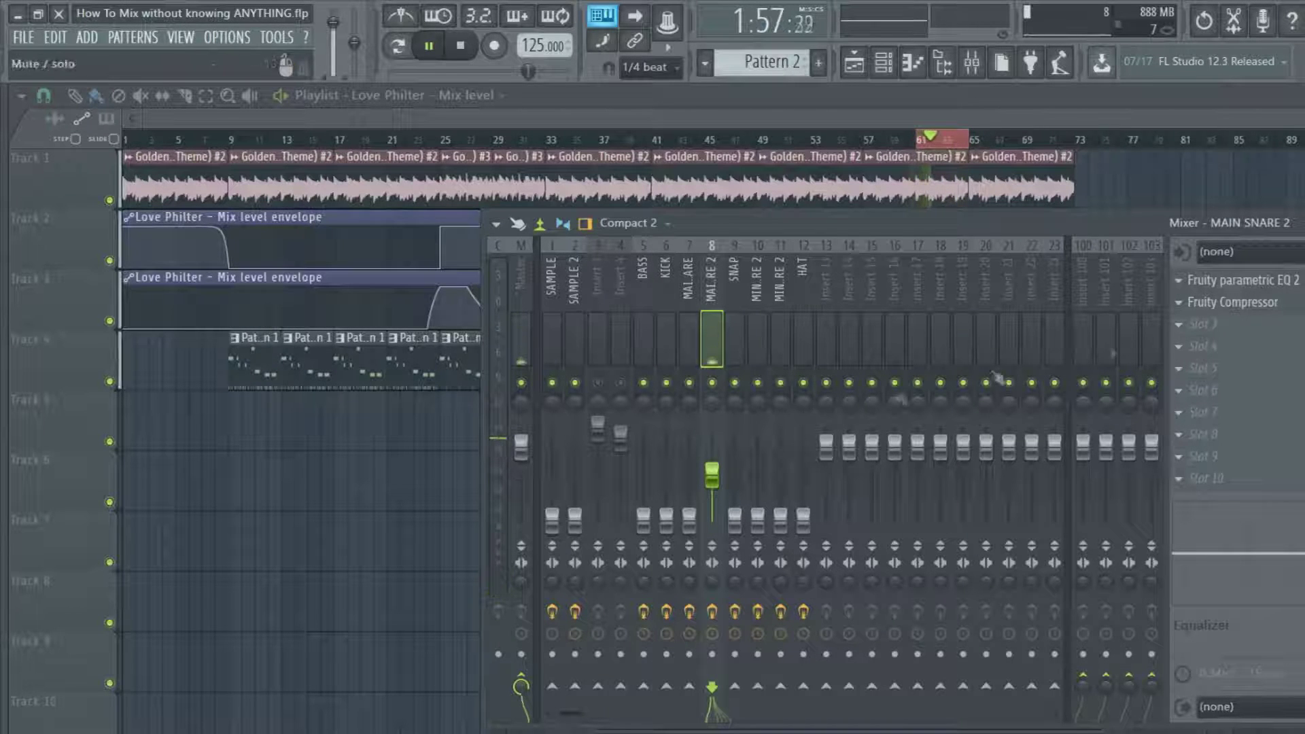
Step: In MAIN SNARE 2's Fruity Compressor, set attack to 0.0 ms, ratio to 2.5:1, threshold to -7.3 dB and gain to 1.1 dB, and close it
{"action": "left_click", "coordinate": [1295, 308]}
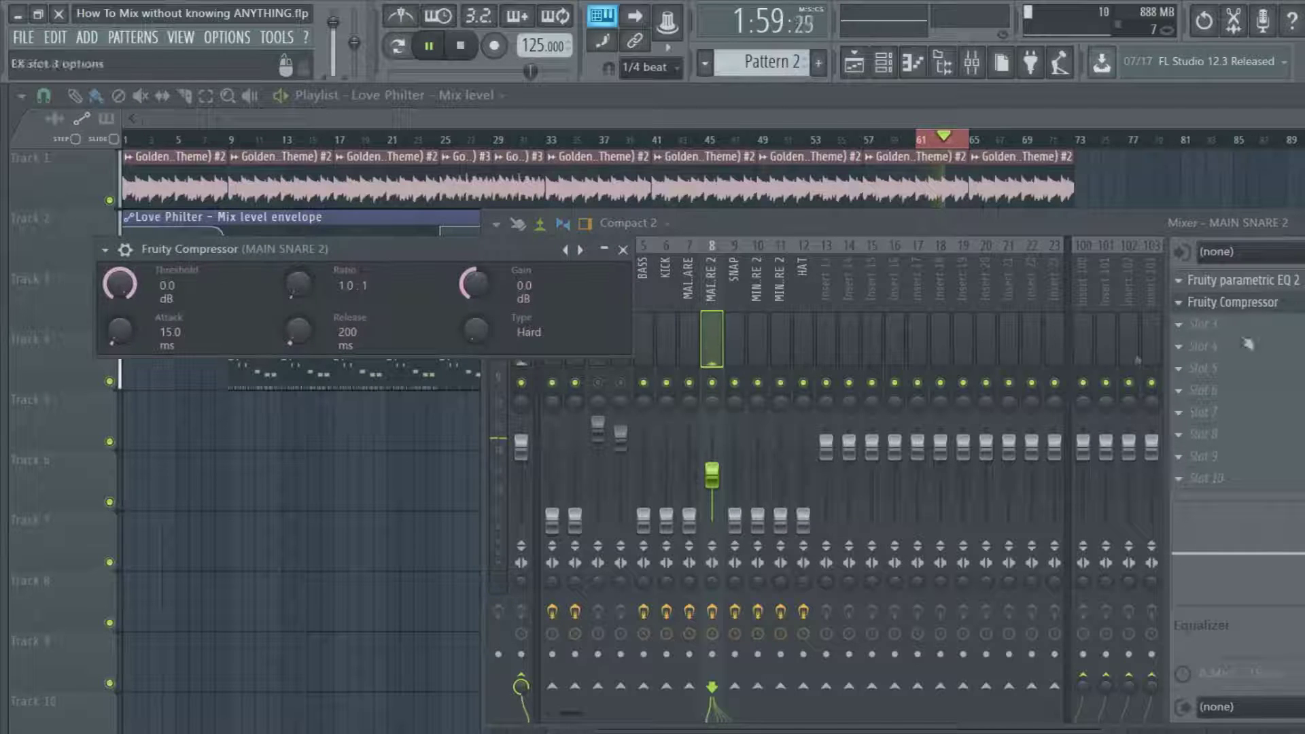
{"action": "left_click_drag", "start_coordinate": [463, 254], "coordinate": [1072, 253]}
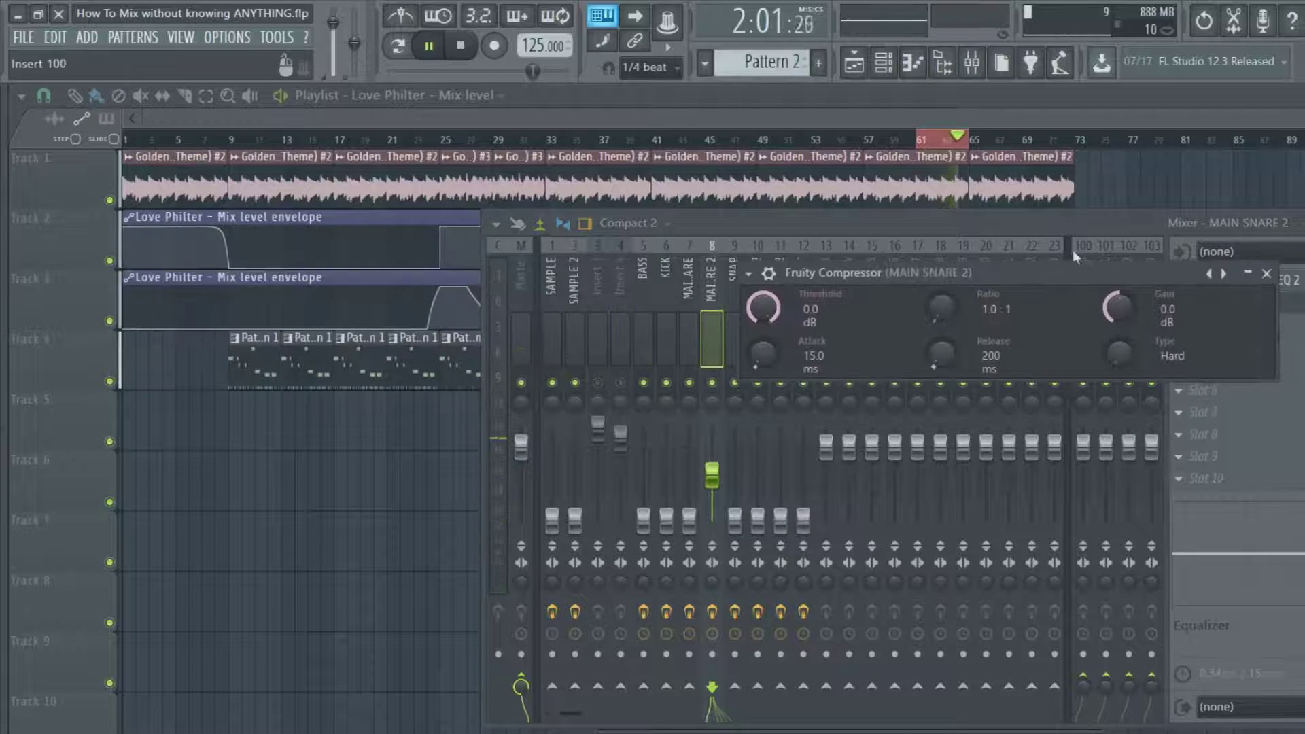
{"action": "left_click_drag", "start_coordinate": [762, 354], "coordinate": [762, 395]}
{"action": "mouse_move", "coordinate": [942, 307]}
{"action": "left_mouse_down"}
{"action": "mouse_move", "coordinate": [942, 279]}
{"action": "mouse_move", "coordinate": [941, 305]}
{"action": "left_mouse_up"}
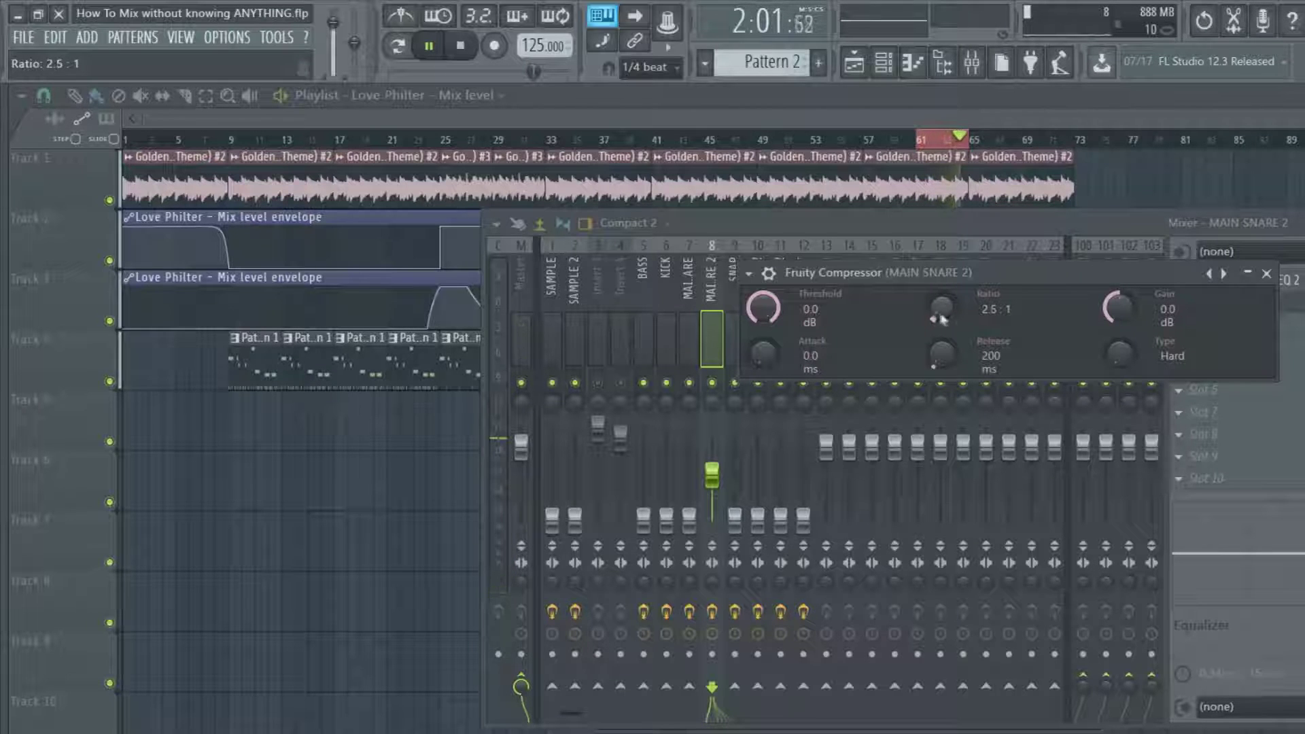
{"action": "left_click_drag", "start_coordinate": [763, 307], "coordinate": [762, 312]}
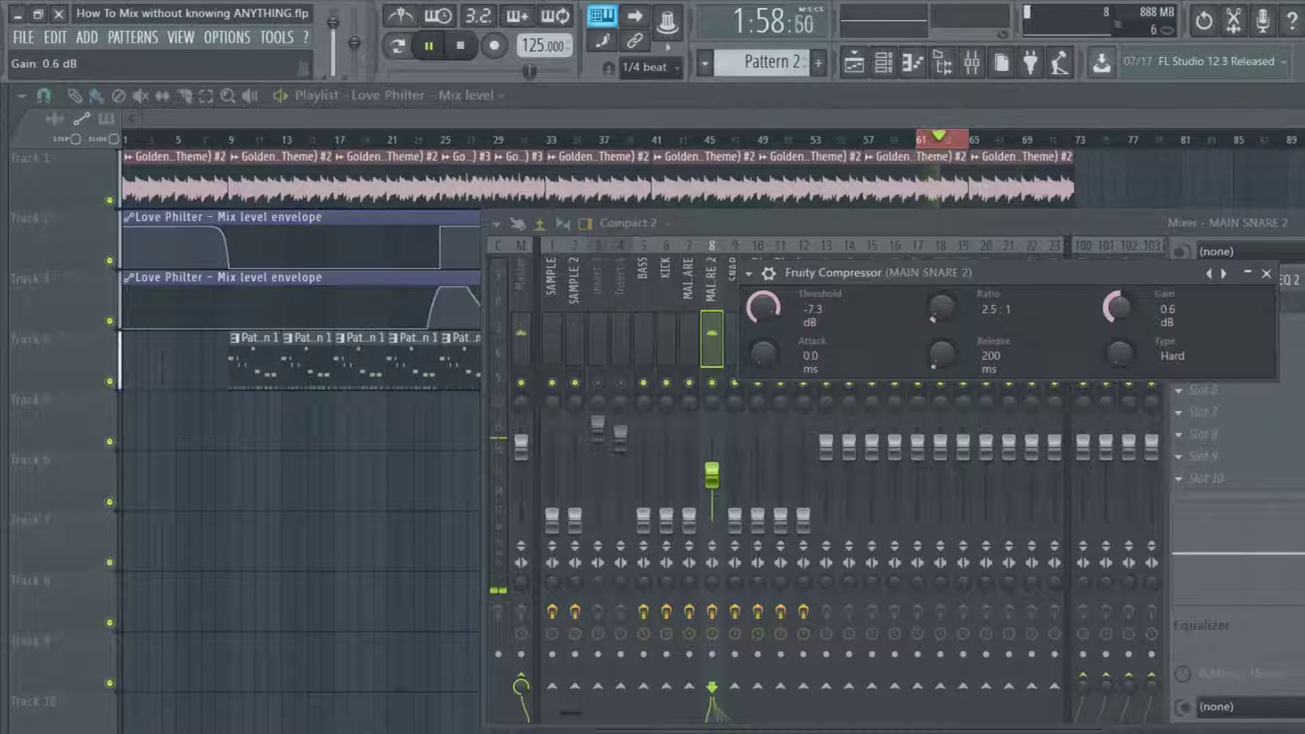
{"action": "left_click_drag", "start_coordinate": [1119, 307], "coordinate": [1118, 303]}
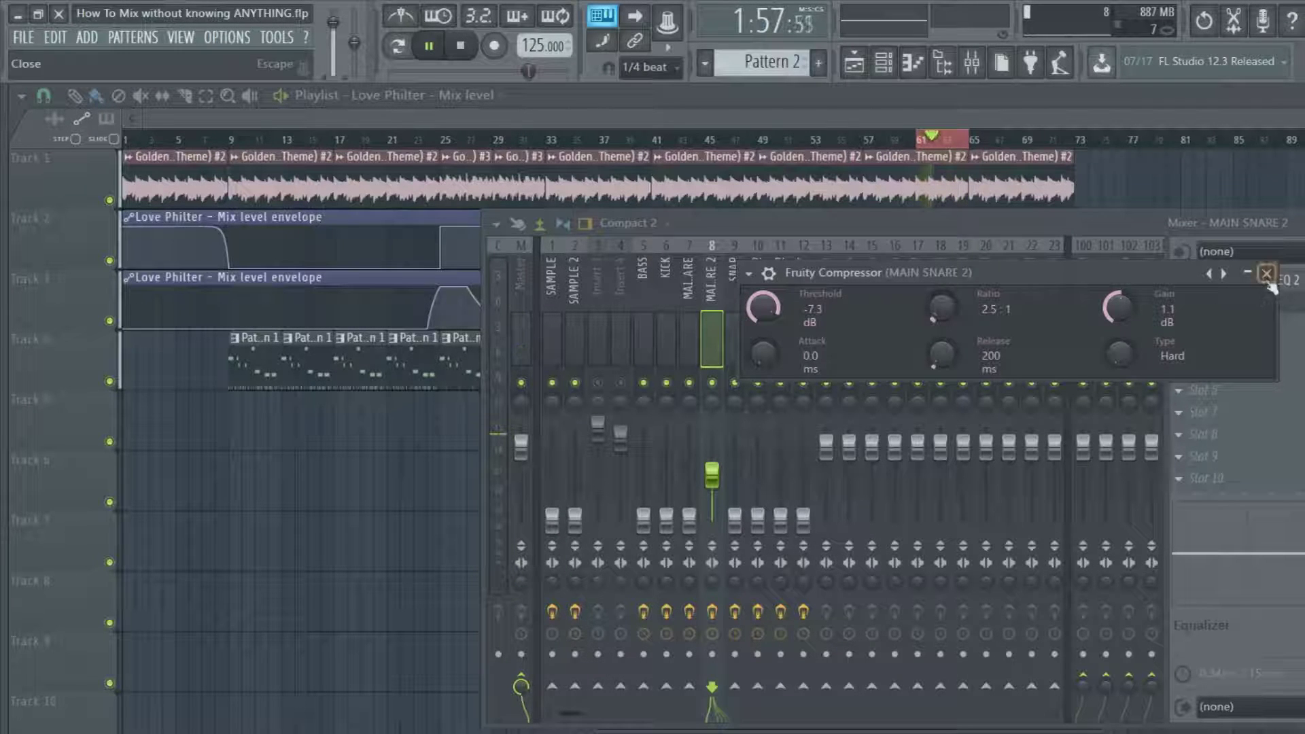
{"action": "key", "text": "Escape"}
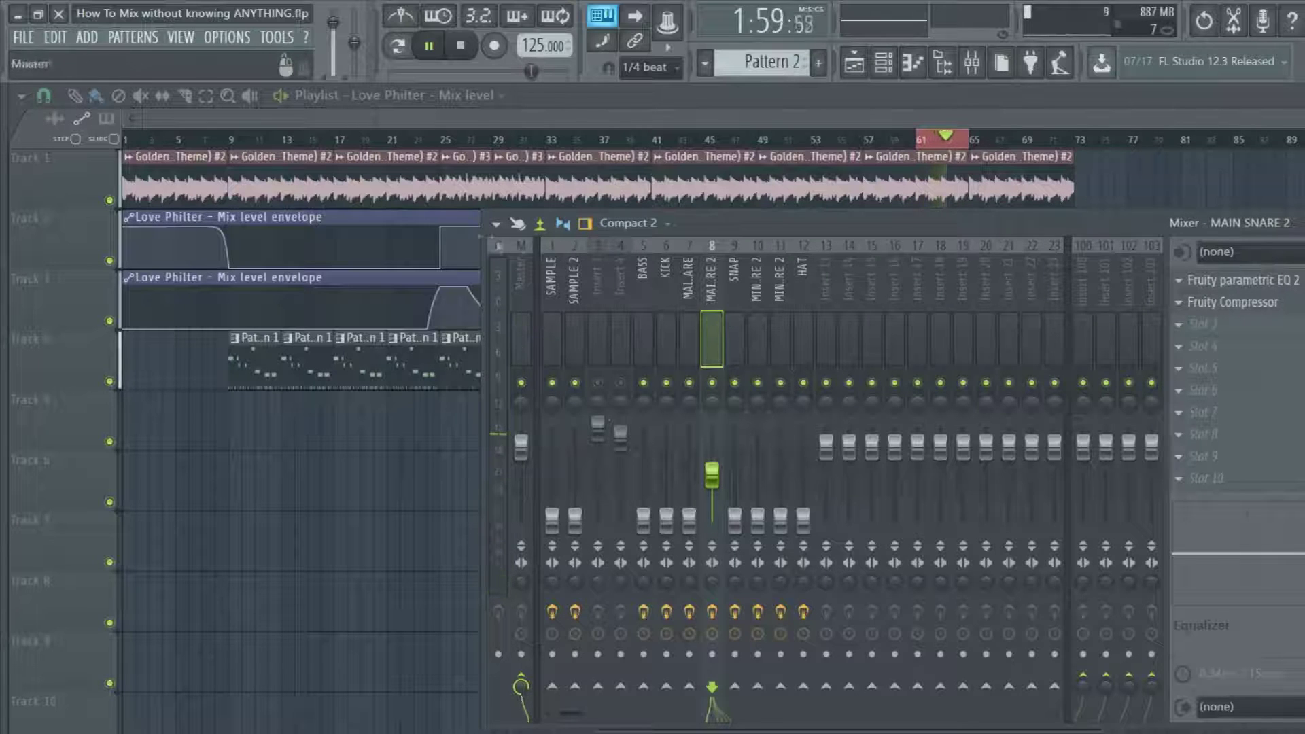
Step: Copy the MAIN SNARE 2 mixer track state onto mixer track 7
{"action": "left_click", "coordinate": [496, 224]}
{"action": "mouse_move", "coordinate": [612, 428]}
{"action": "left_click_drag", "start_coordinate": [719, 448], "coordinate": [689, 329]}
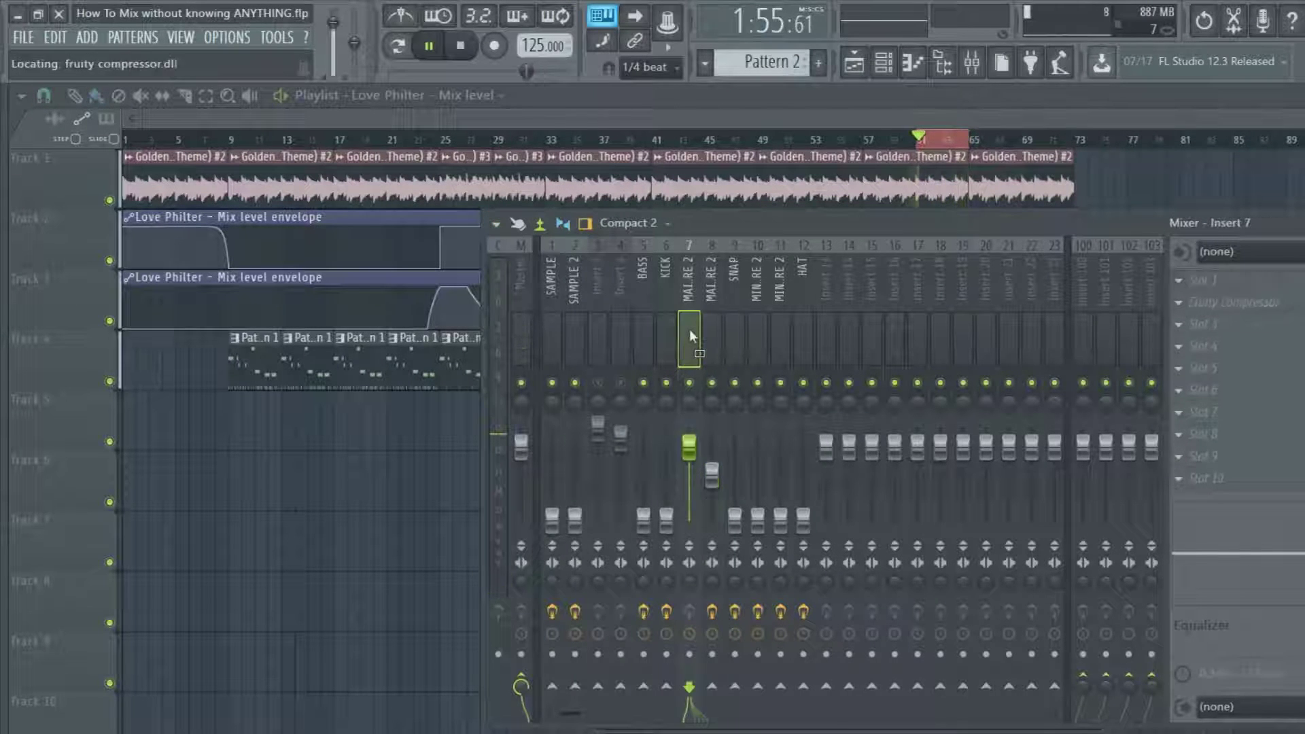
Step: Copy the mixer track state of track 7 onto the empty mixer track 16
{"action": "left_click", "coordinate": [497, 226]}
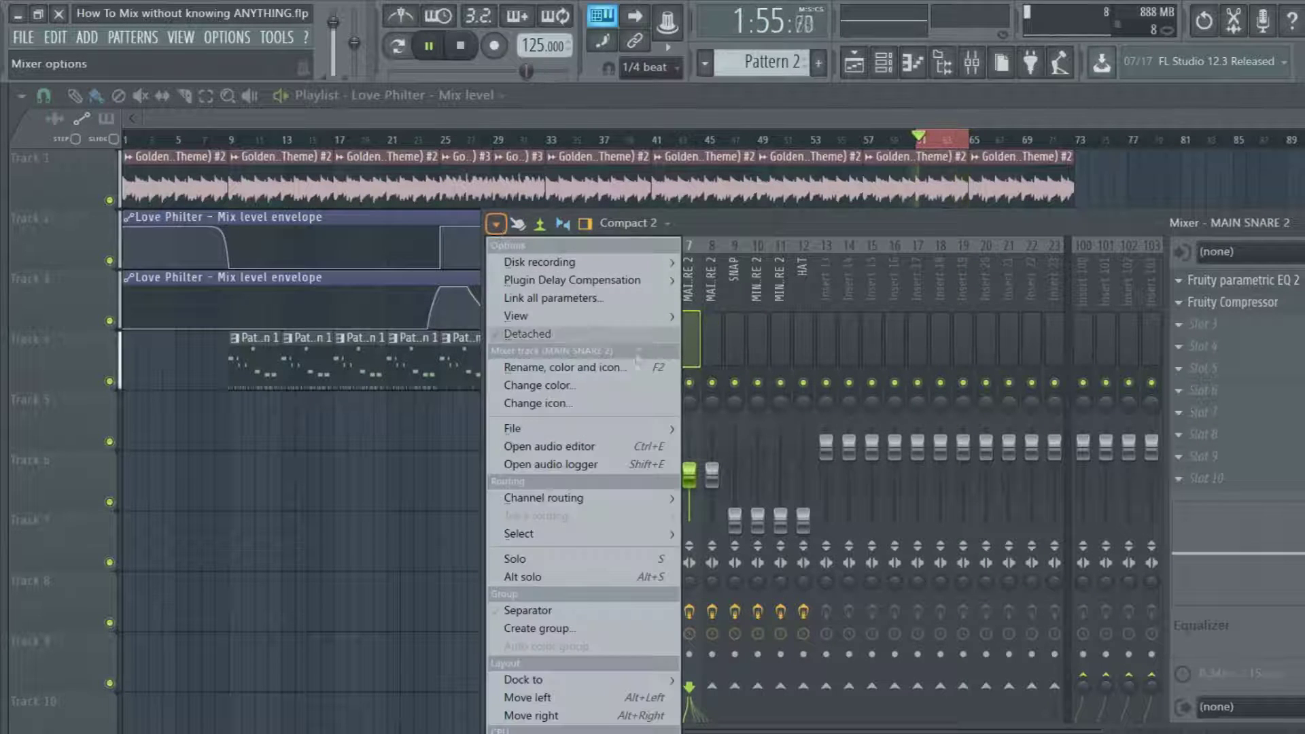
{"action": "mouse_move", "coordinate": [612, 427]}
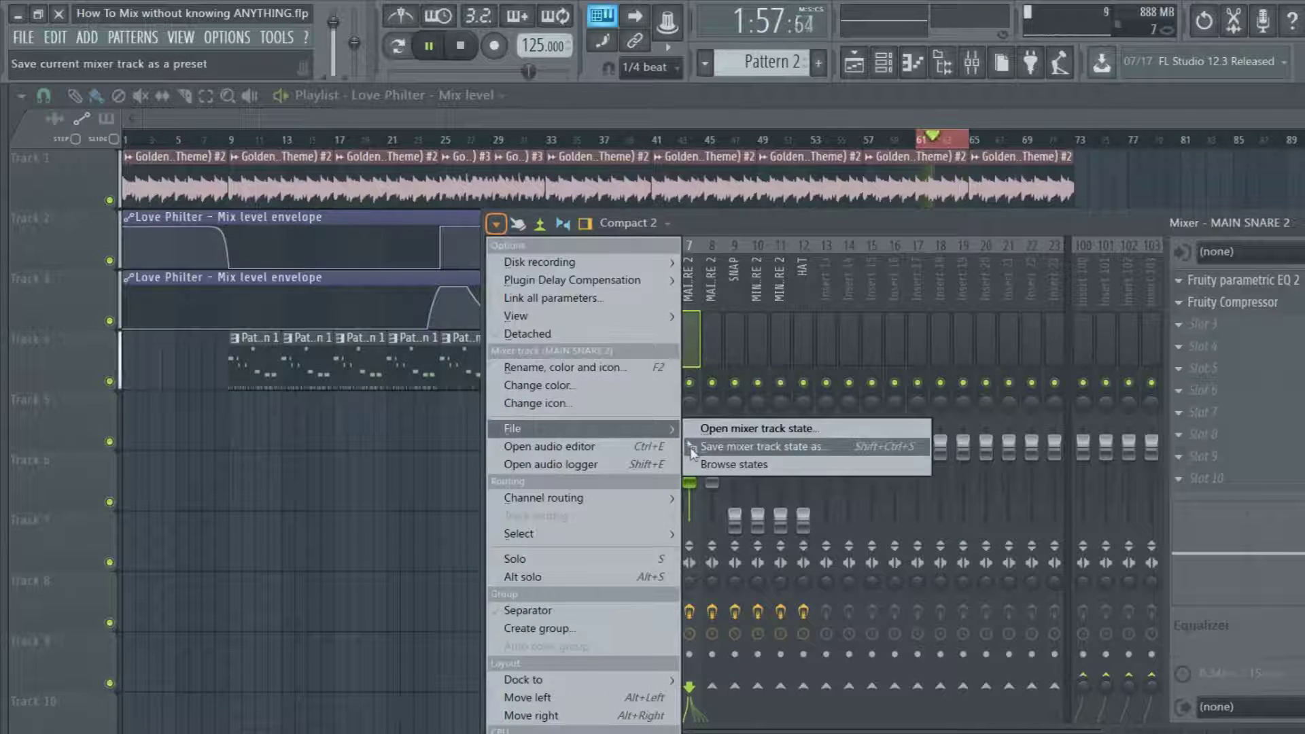
{"action": "left_click_drag", "start_coordinate": [691, 340], "coordinate": [882, 364]}
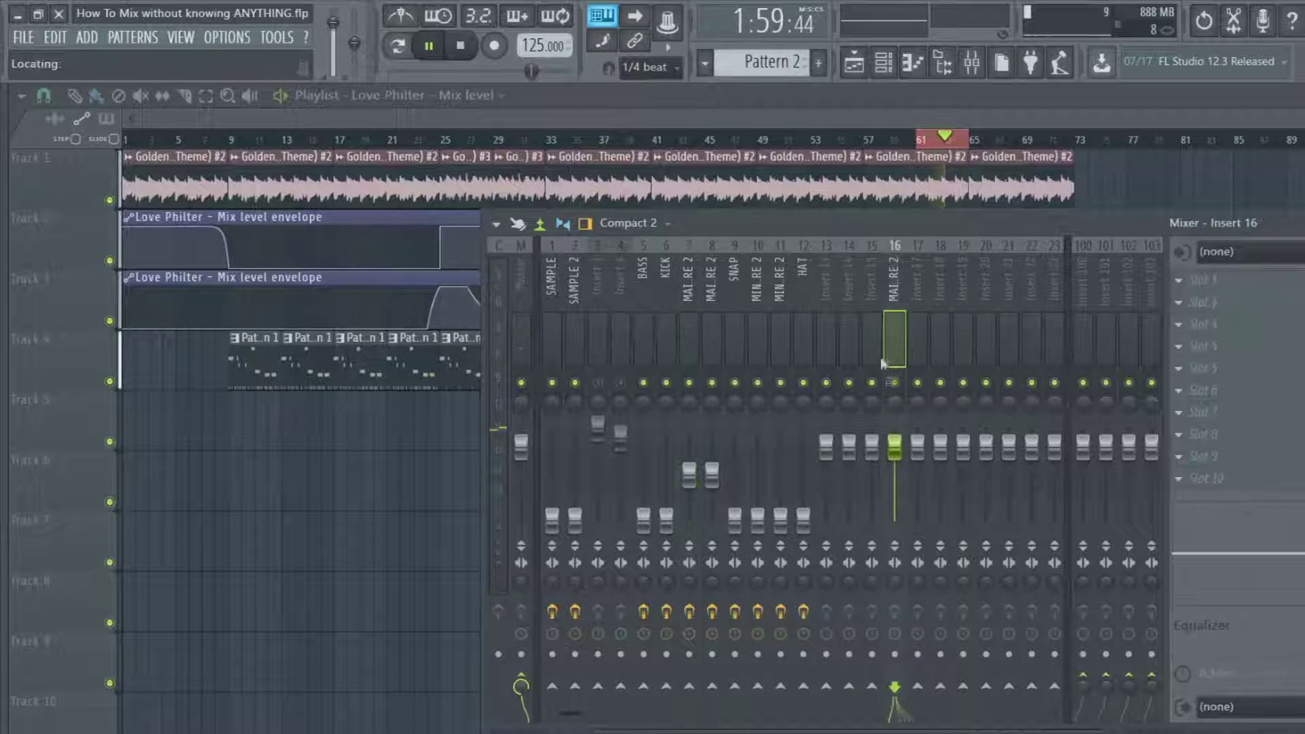
Step: Lower the fader of the duplicate MAIN SNARE 2 on mixer track 8 to match the other turned-down drum tracks
{"action": "left_click", "coordinate": [698, 340]}
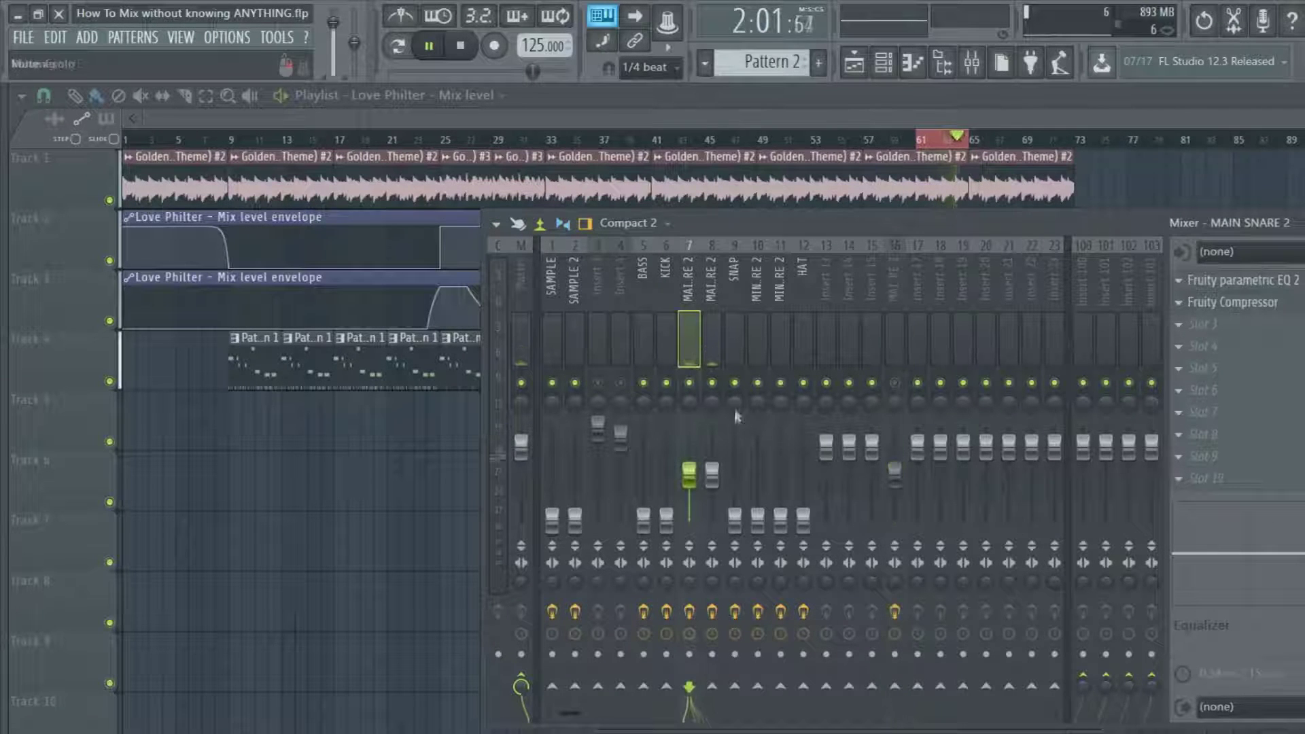
{"action": "left_click_drag", "start_coordinate": [712, 474], "coordinate": [715, 522]}
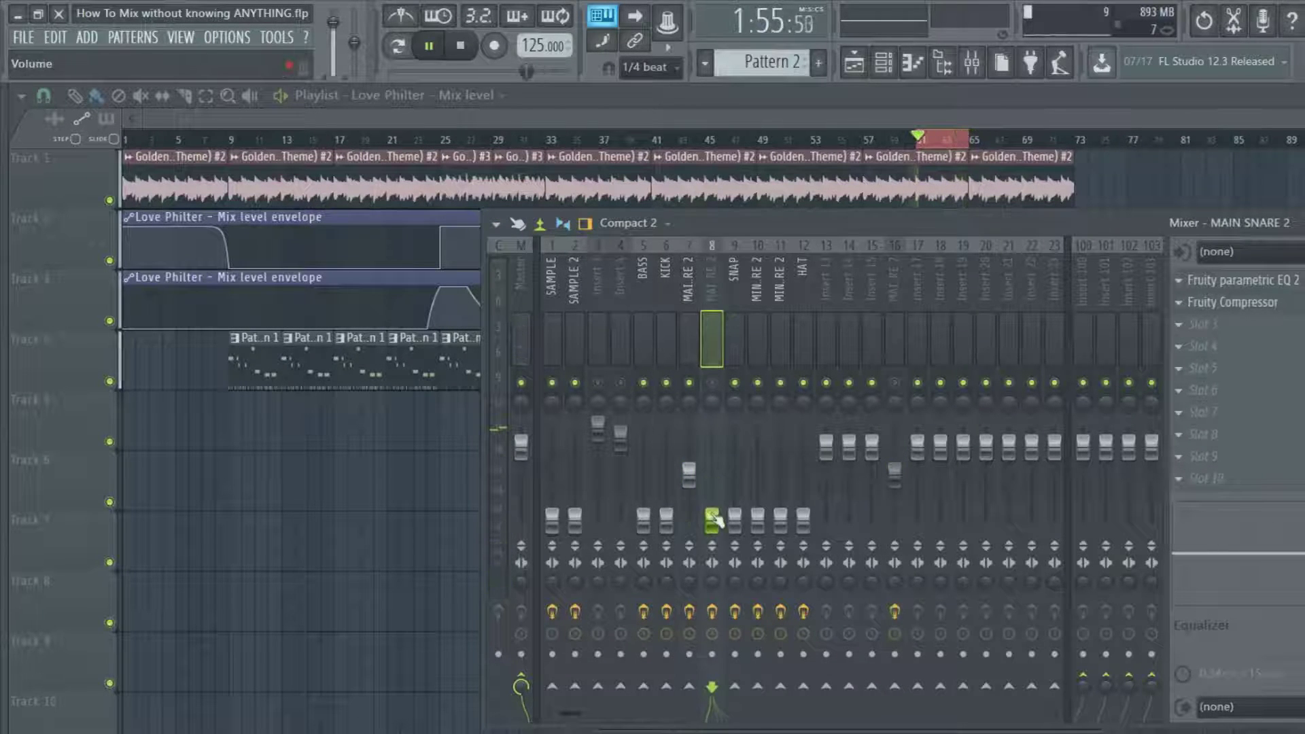
Step: In track 7's Fruity parametric EQ 2, move the band 3 boost to about 393 Hz, fine-tune the band 6 boost, and close it
{"action": "left_click", "coordinate": [687, 329]}
{"action": "left_click", "coordinate": [1237, 280]}
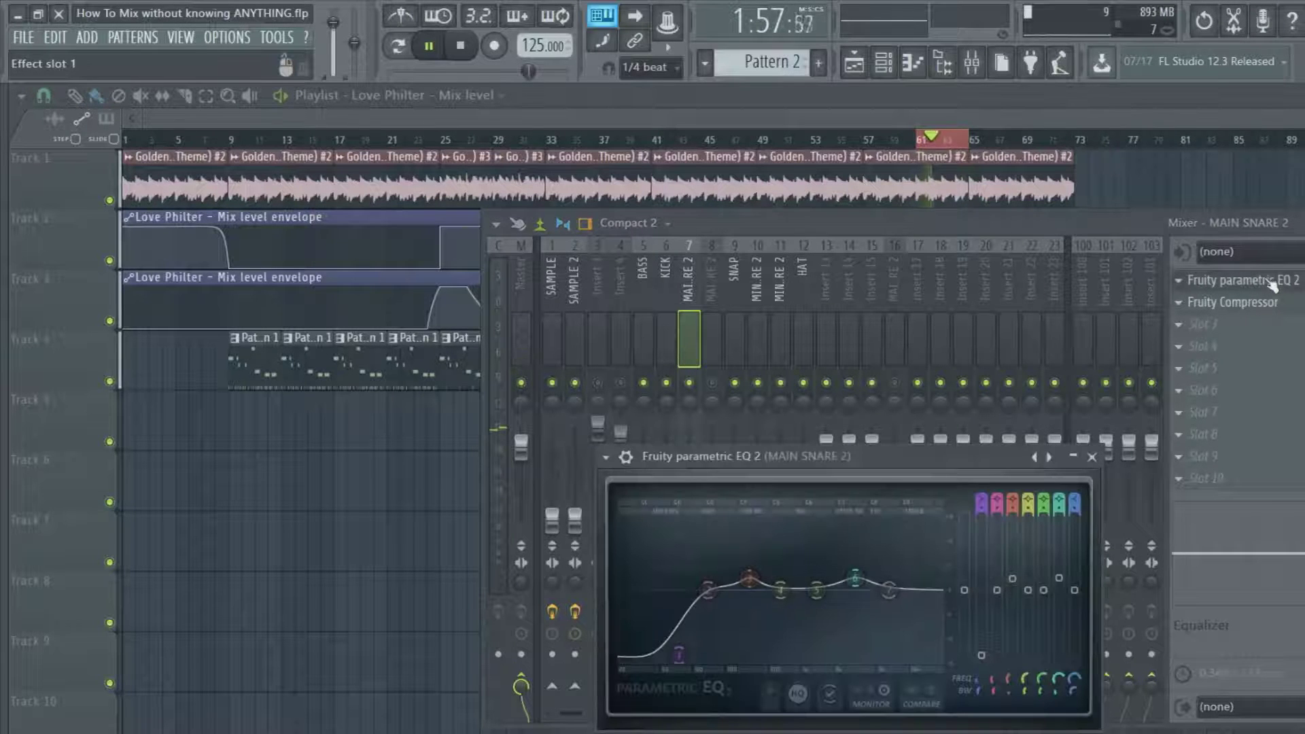
{"action": "left_click_drag", "start_coordinate": [749, 580], "coordinate": [760, 574]}
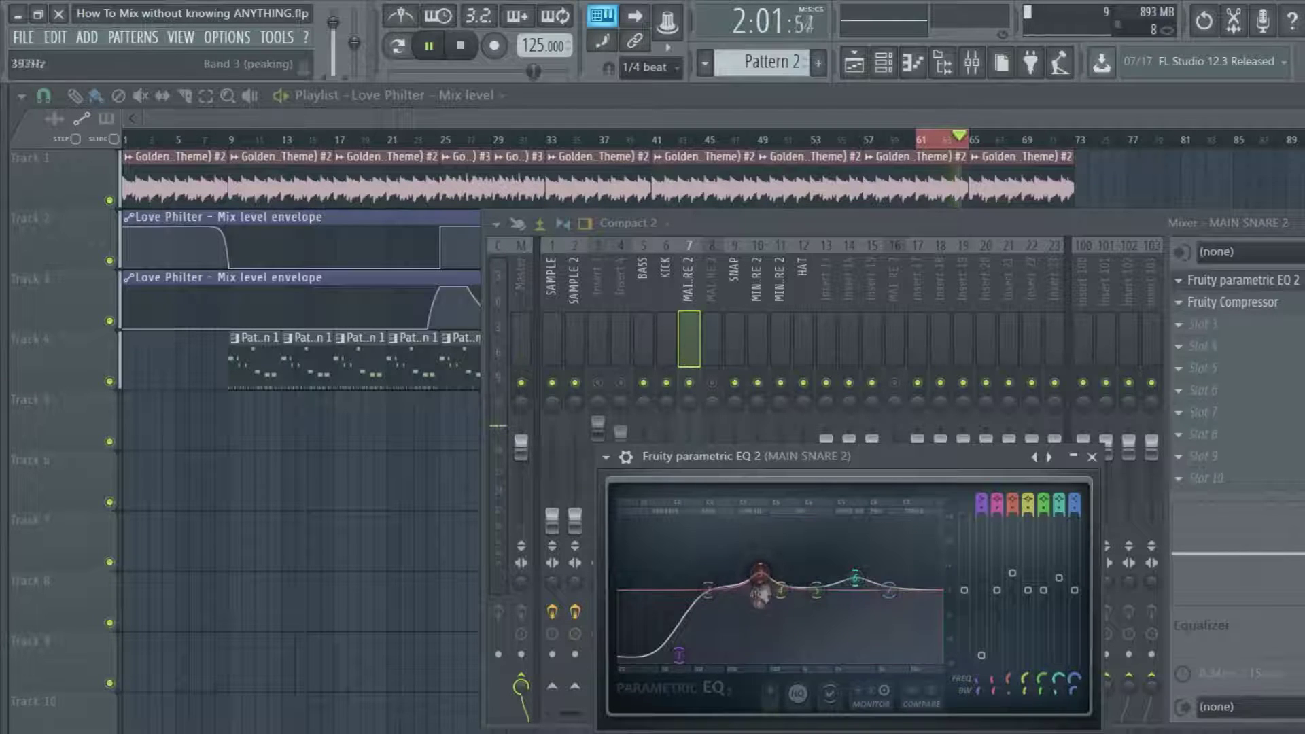
{"action": "mouse_move", "coordinate": [854, 585]}
{"action": "left_mouse_down"}
{"action": "mouse_move", "coordinate": [852, 566]}
{"action": "mouse_move", "coordinate": [854, 577]}
{"action": "left_mouse_up"}
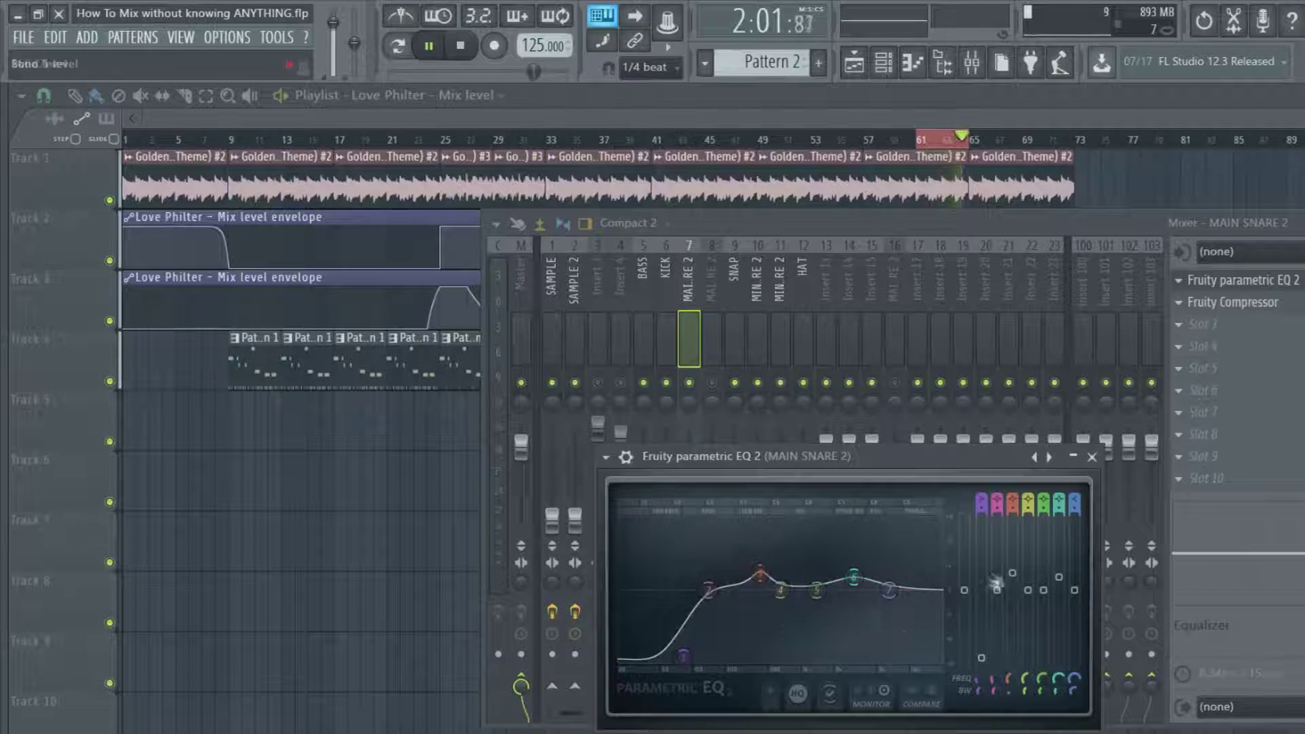
{"action": "left_click", "coordinate": [1092, 457]}
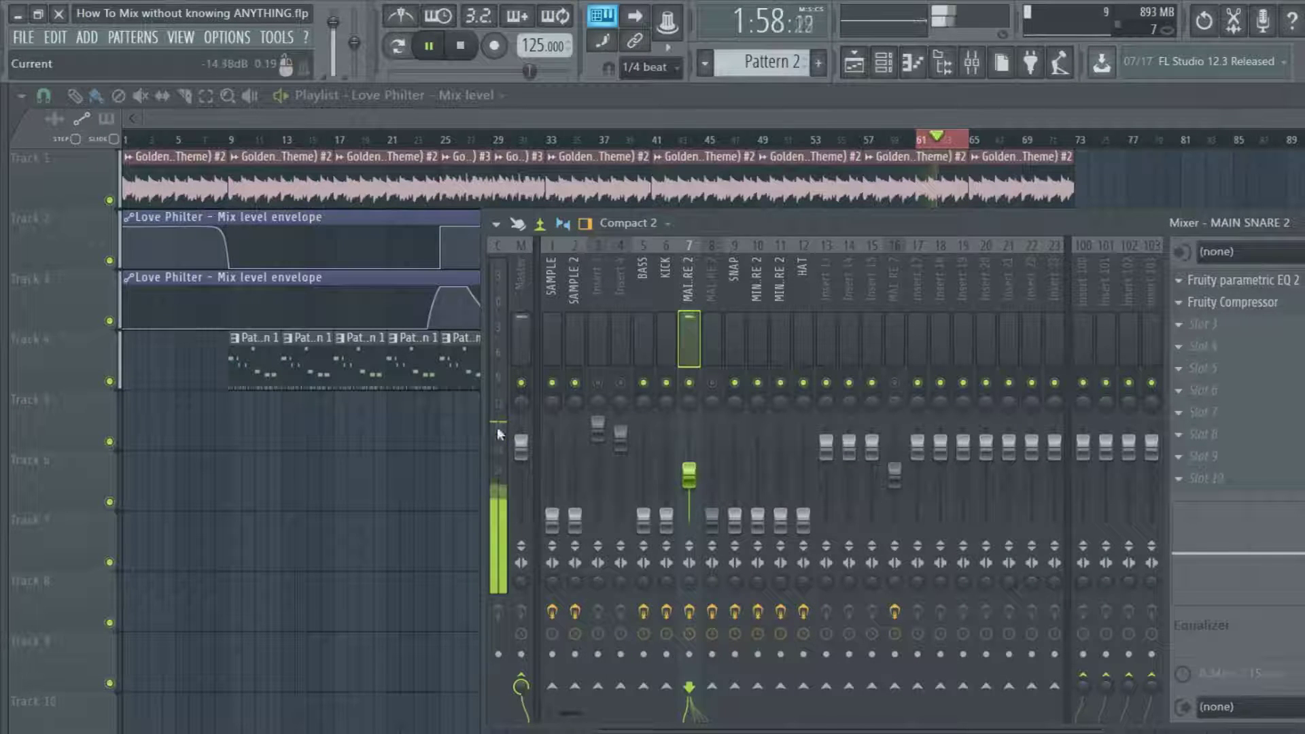
Step: In track 7's Fruity Compressor, set the threshold to -10.7 dB and the gain to 1.5 dB, stop playback and close it
{"action": "left_click", "coordinate": [1195, 305]}
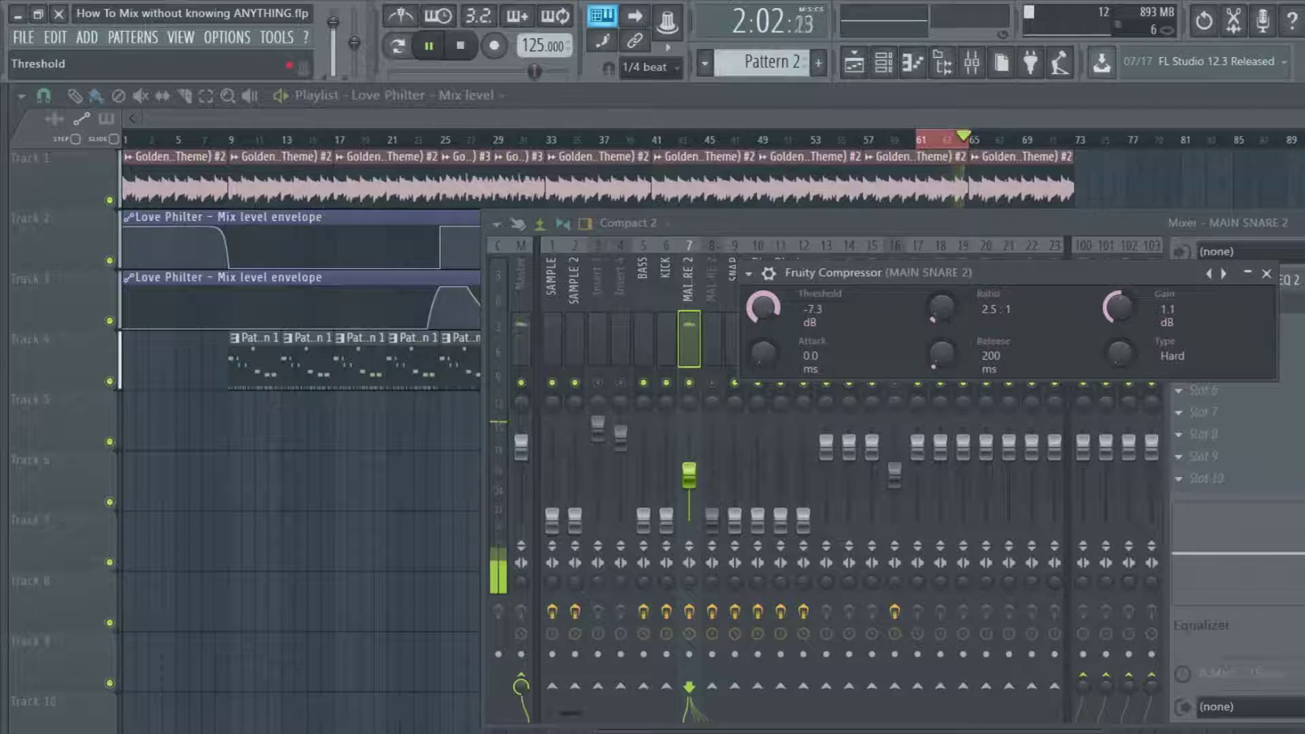
{"action": "scroll", "coordinate": [763, 307], "scroll_direction": "down", "scroll_amount": 1}
{"action": "right_click", "coordinate": [1108, 311]}
{"action": "left_click", "coordinate": [1125, 325]}
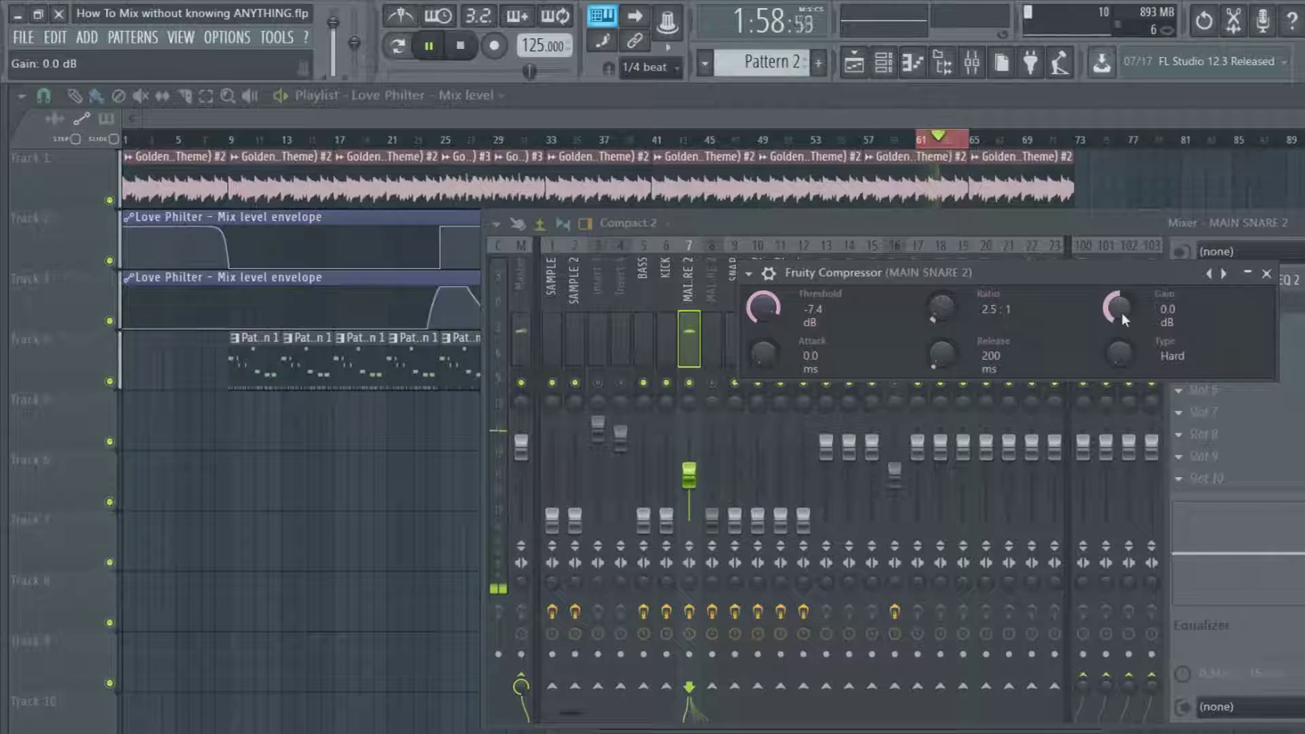
{"action": "left_click_drag", "start_coordinate": [763, 307], "coordinate": [764, 326]}
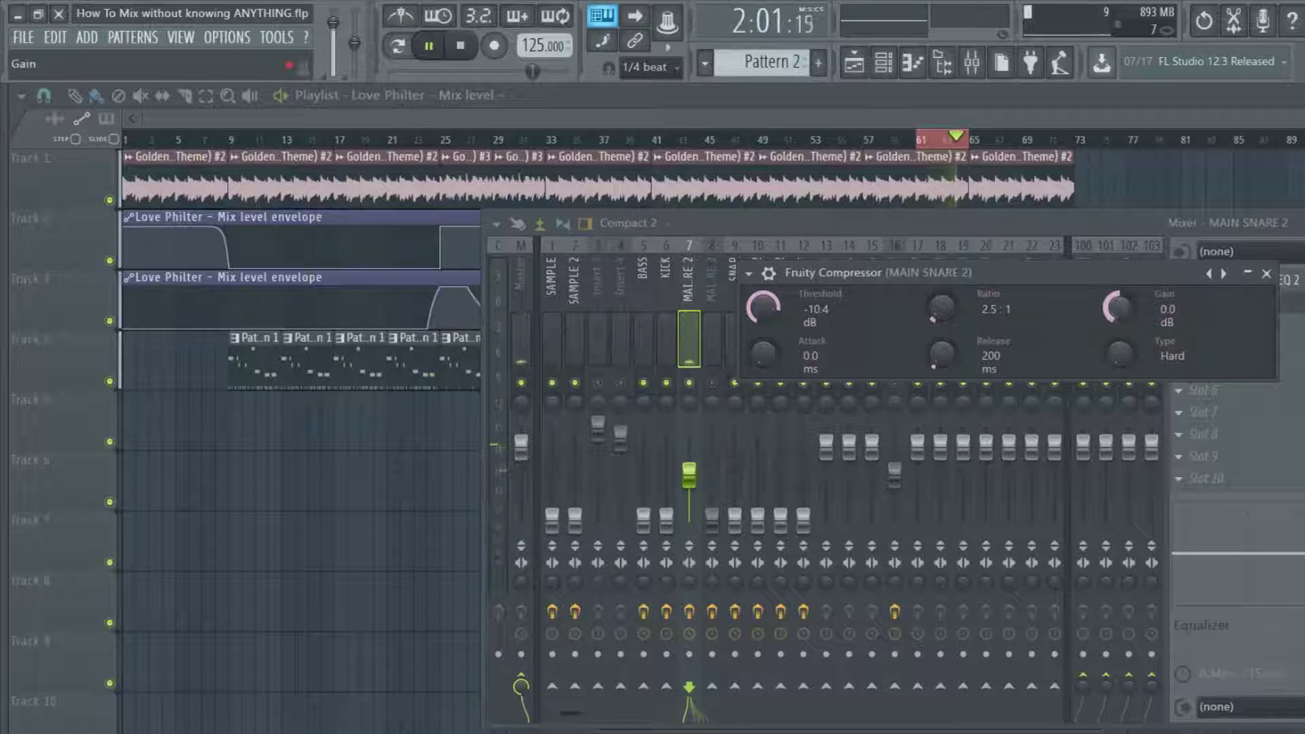
{"action": "left_click_drag", "start_coordinate": [1117, 307], "coordinate": [1117, 300]}
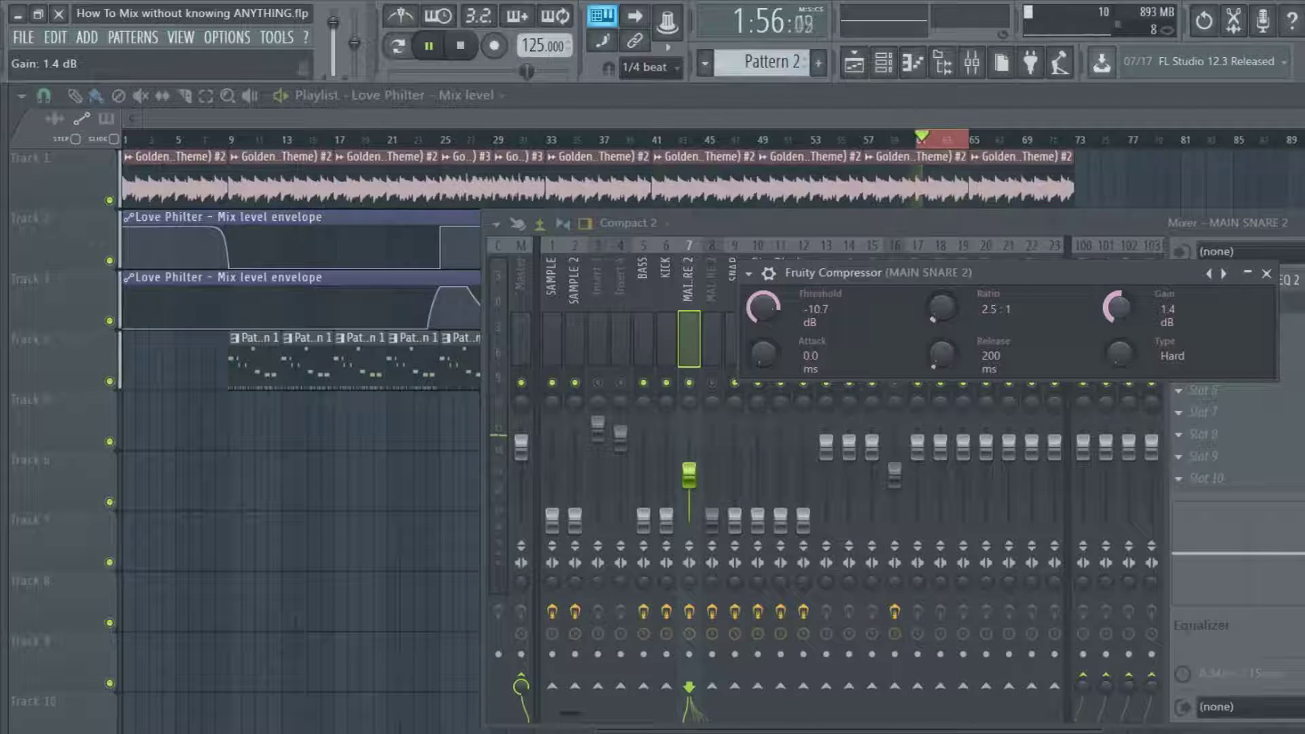
{"action": "left_click_drag", "start_coordinate": [1117, 307], "coordinate": [1120, 310]}
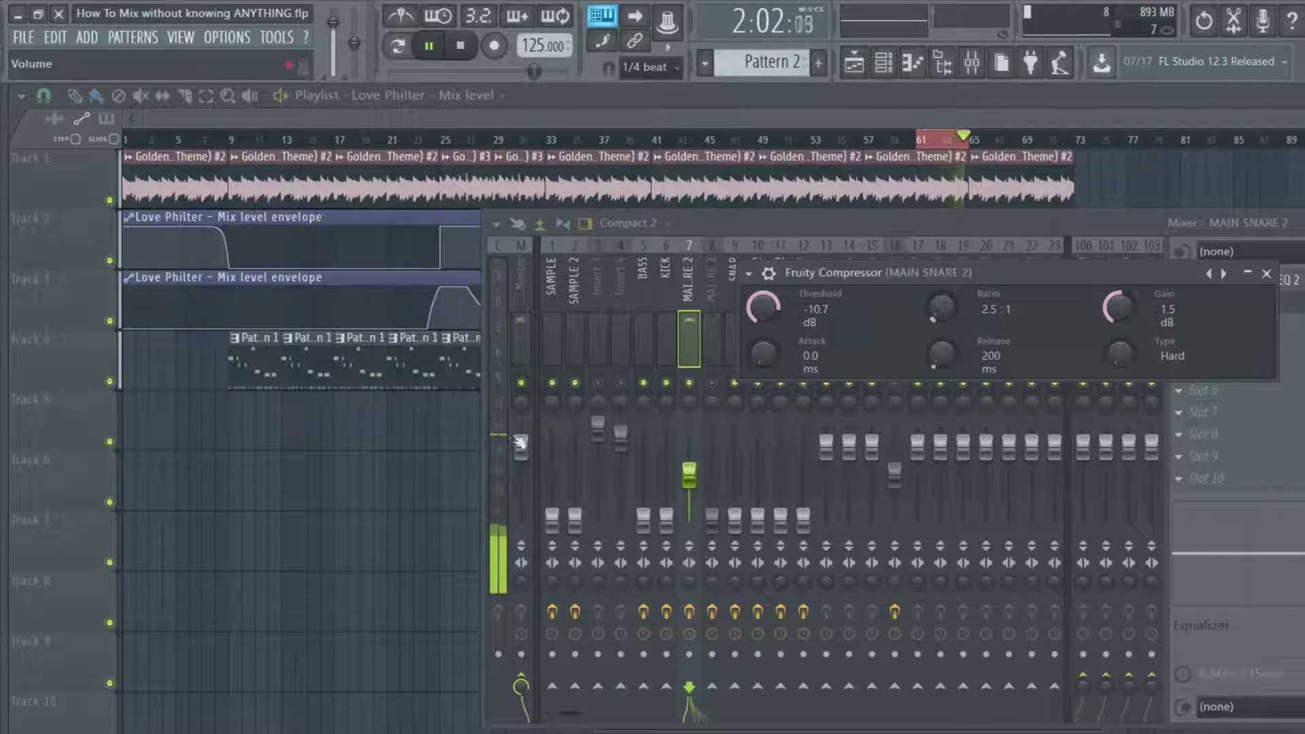
{"action": "left_click", "coordinate": [456, 54]}
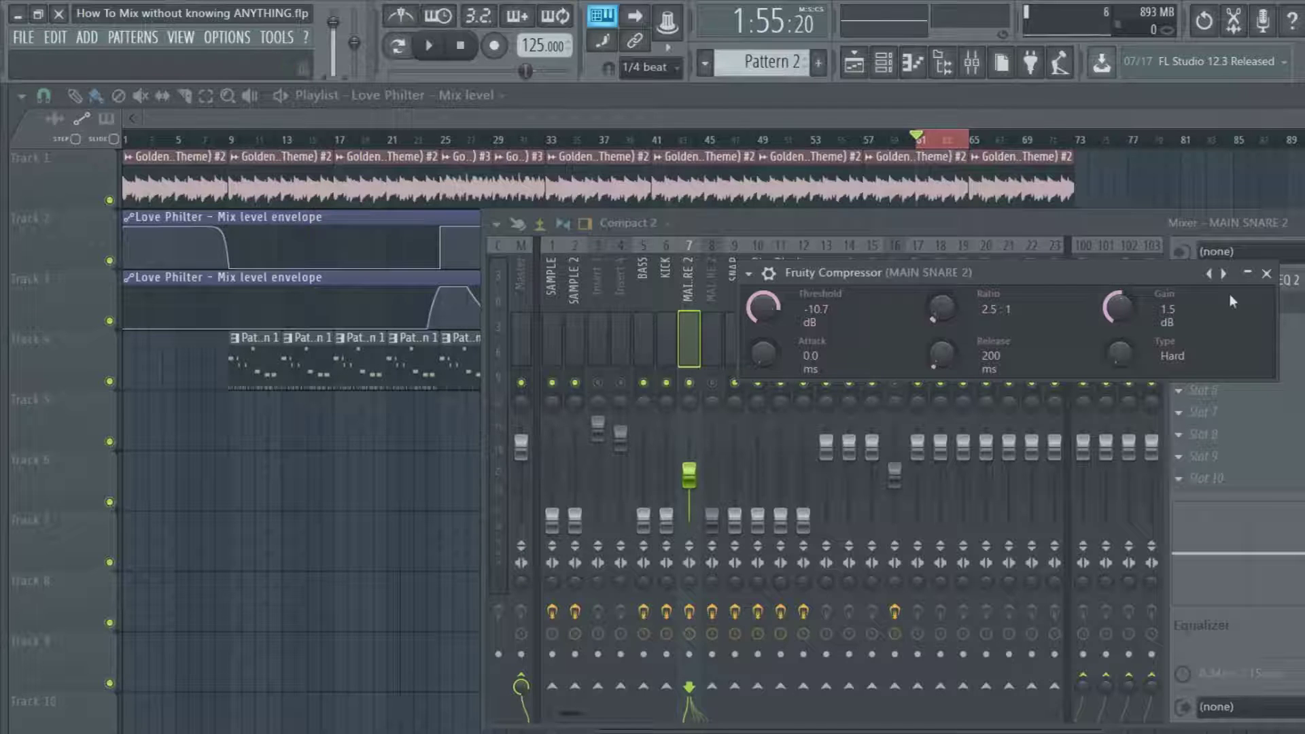
{"action": "left_click", "coordinate": [1267, 273]}
{"action": "left_click", "coordinate": [714, 346]}
{"action": "left_click", "coordinate": [683, 348]}
{"action": "left_click", "coordinate": [727, 348]}
{"action": "left_click", "coordinate": [803, 345]}
{"action": "left_click", "coordinate": [679, 350]}
{"action": "left_click", "coordinate": [735, 348]}
{"action": "left_click", "coordinate": [781, 348]}
{"action": "left_click", "coordinate": [694, 353]}
{"action": "left_click", "coordinate": [758, 350]}
{"action": "left_click", "coordinate": [786, 354]}
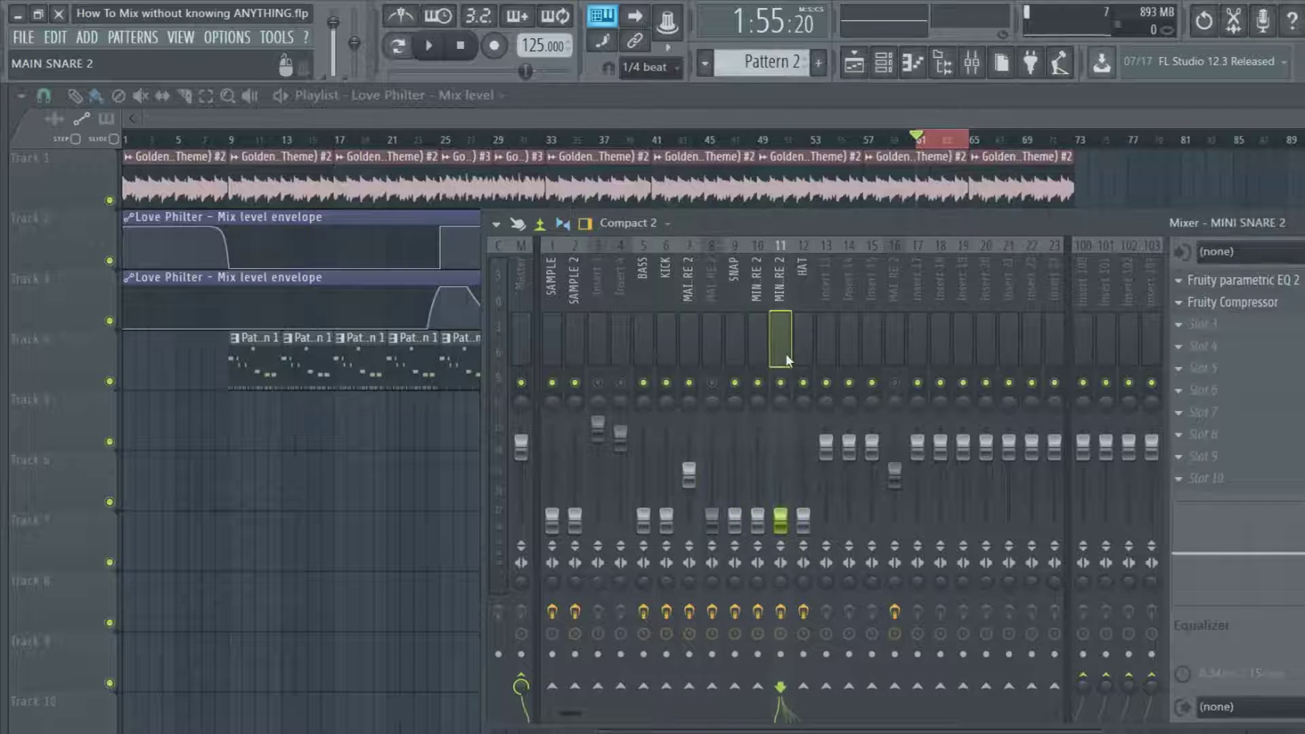
{"action": "left_click", "coordinate": [671, 346]}
{"action": "left_click", "coordinate": [691, 350]}
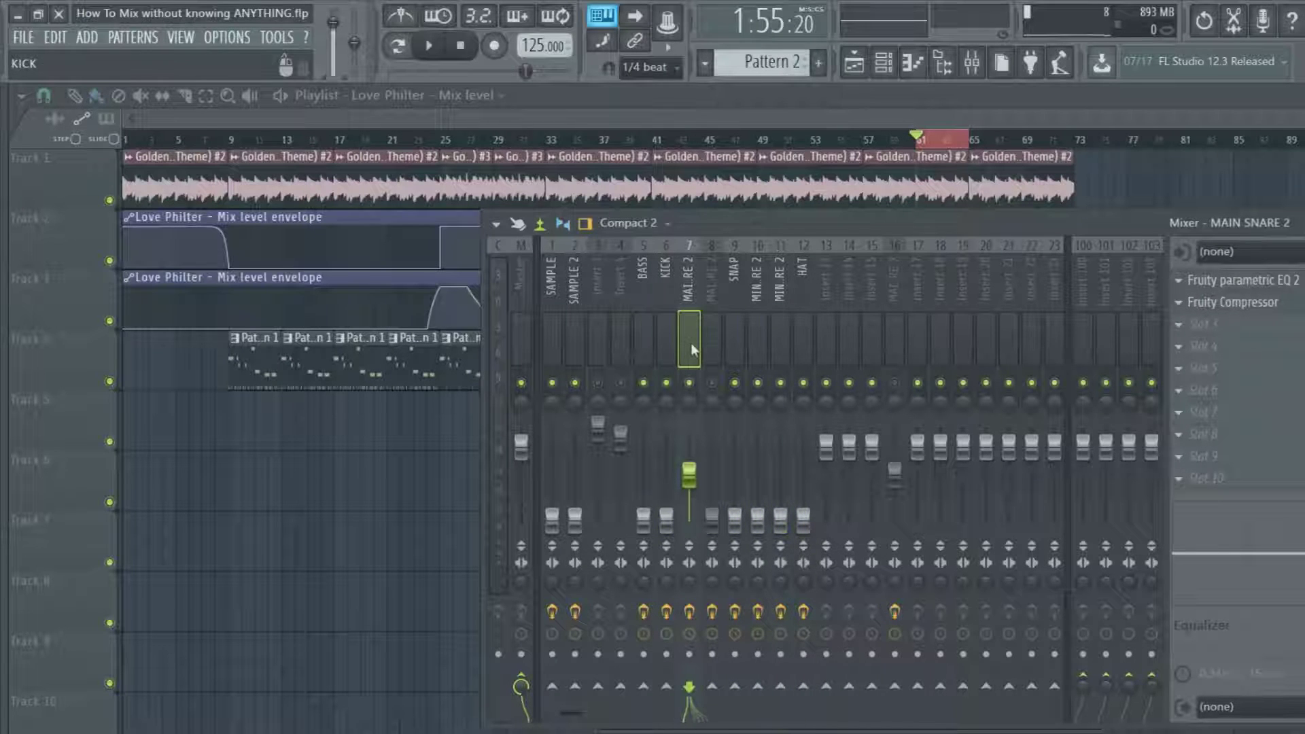
{"action": "left_click", "coordinate": [780, 348]}
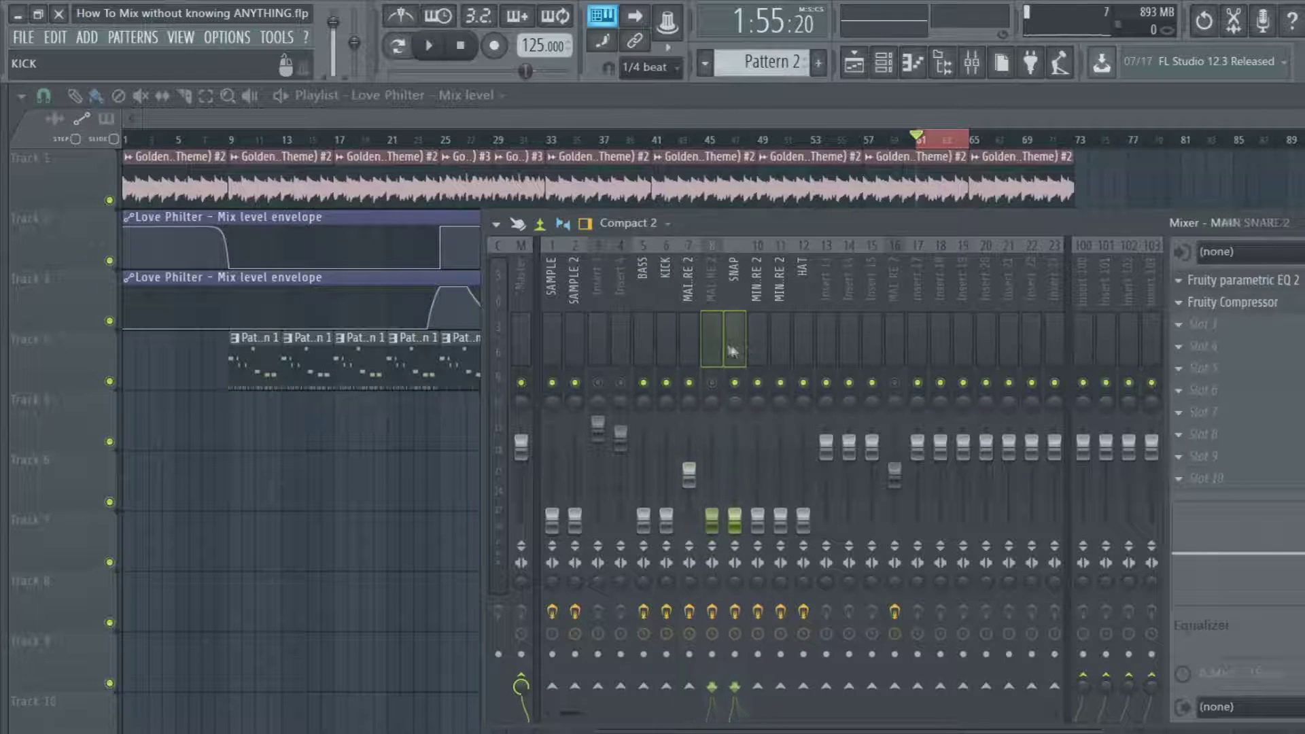
{"action": "left_click", "coordinate": [797, 351], "text": "ctrl"}
{"action": "left_click", "coordinate": [709, 359]}
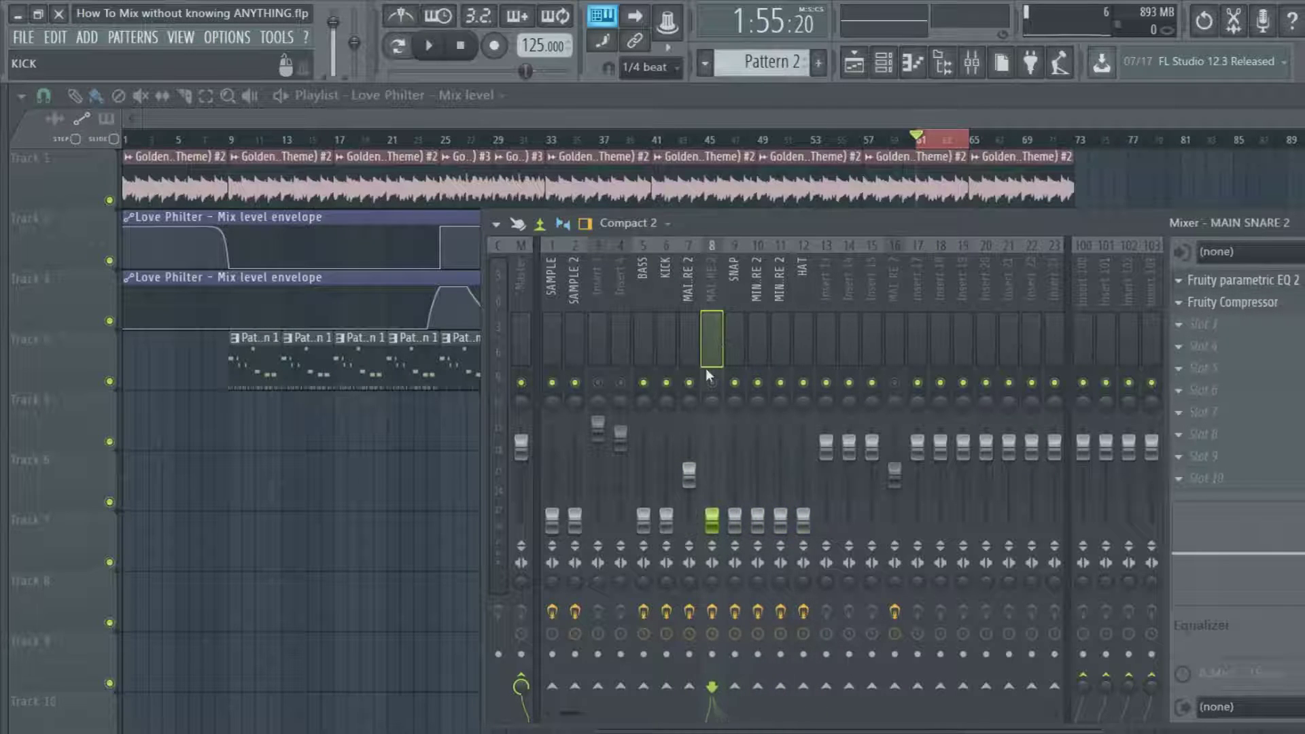
Step: Unmute MAIN SNARE 2 on track 8 and lower track 7's fader to match the other drum tracks
{"action": "left_click", "coordinate": [712, 383]}
{"action": "left_click_drag", "start_coordinate": [689, 474], "coordinate": [689, 520]}
Step: Select the KICK track, examine the knob setting of its OneKnob Phatter plugin, and close the plugin
{"action": "left_click", "coordinate": [647, 340]}
{"action": "left_click", "coordinate": [666, 347]}
{"action": "left_click", "coordinate": [652, 341]}
{"action": "left_click", "coordinate": [658, 347]}
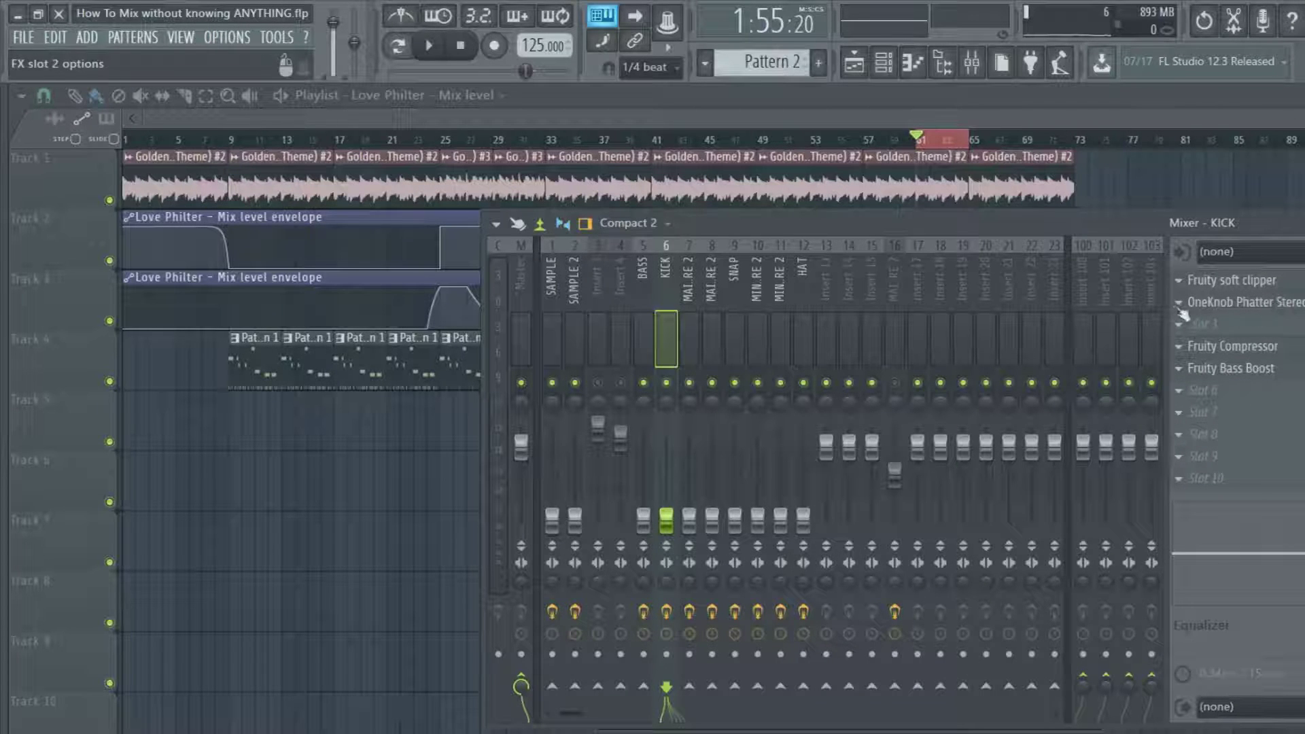
{"action": "left_click", "coordinate": [1295, 302]}
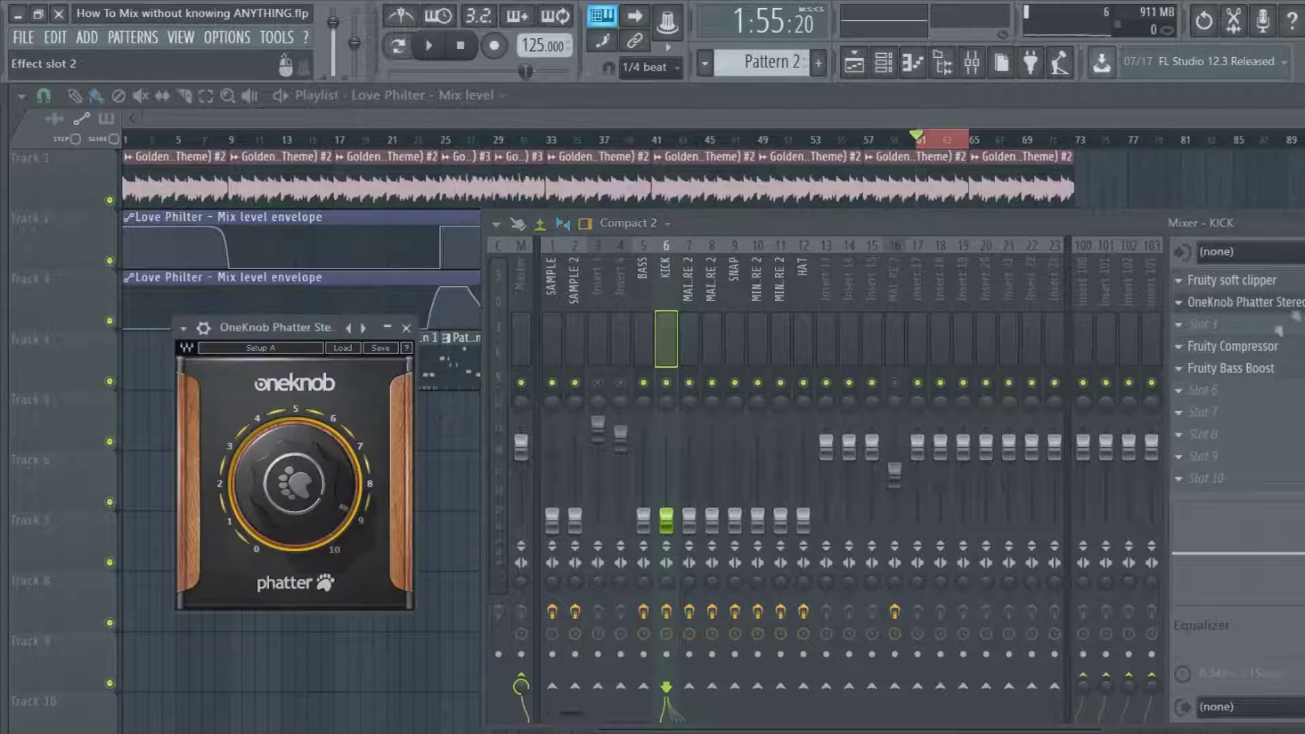
{"action": "left_click", "coordinate": [1228, 310]}
{"action": "left_click", "coordinate": [1228, 310]}
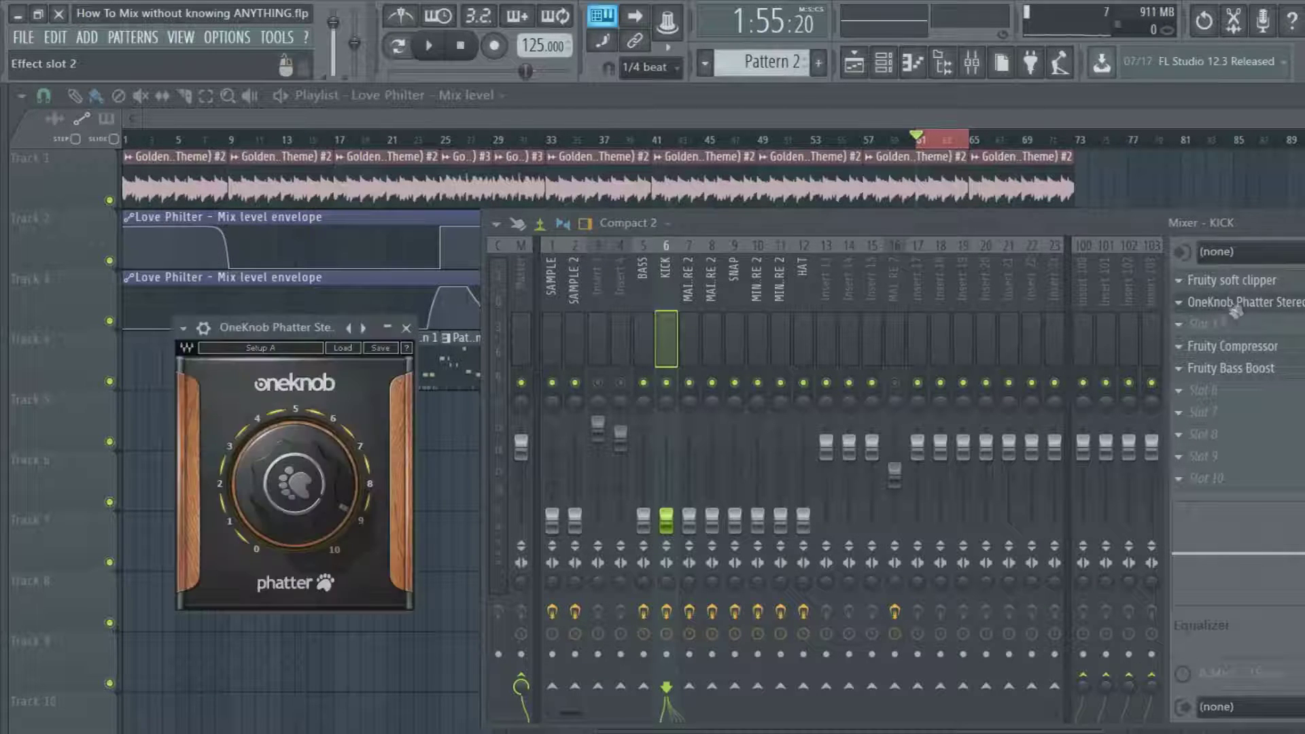
{"action": "left_click", "coordinate": [406, 329]}
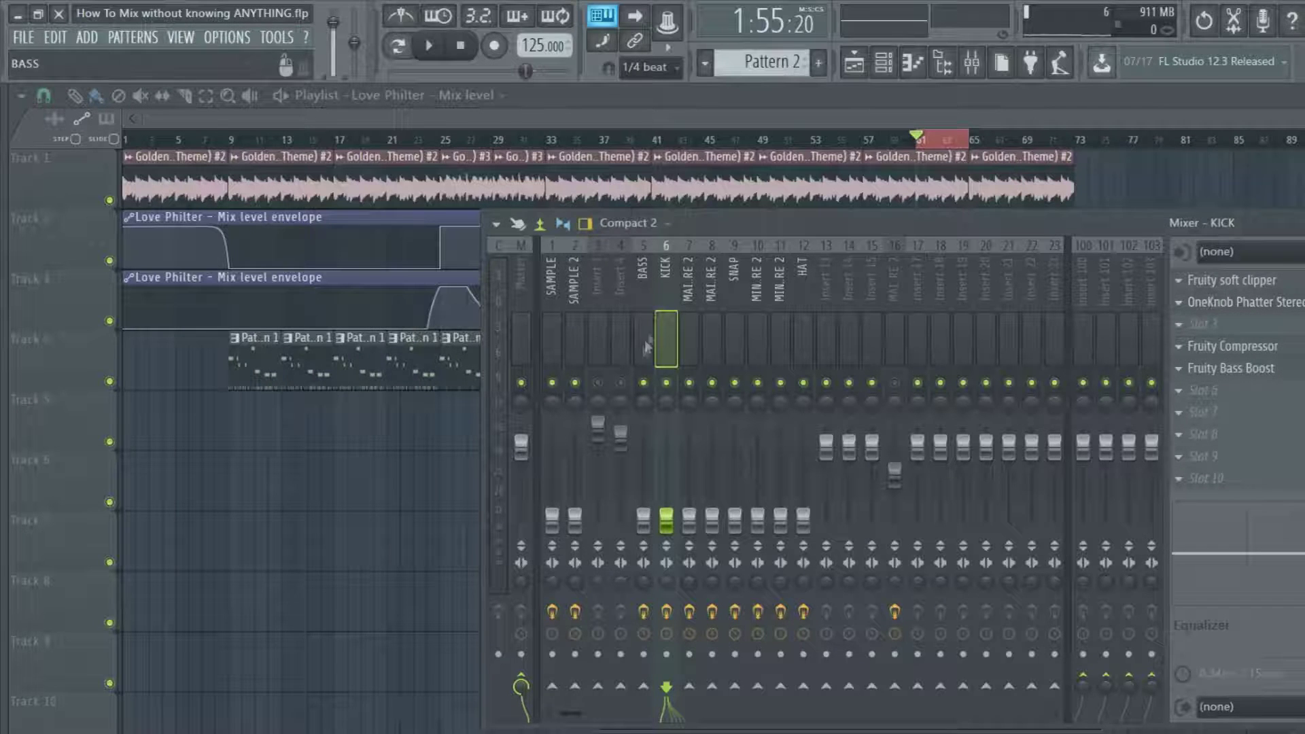
{"action": "left_click", "coordinate": [1217, 305]}
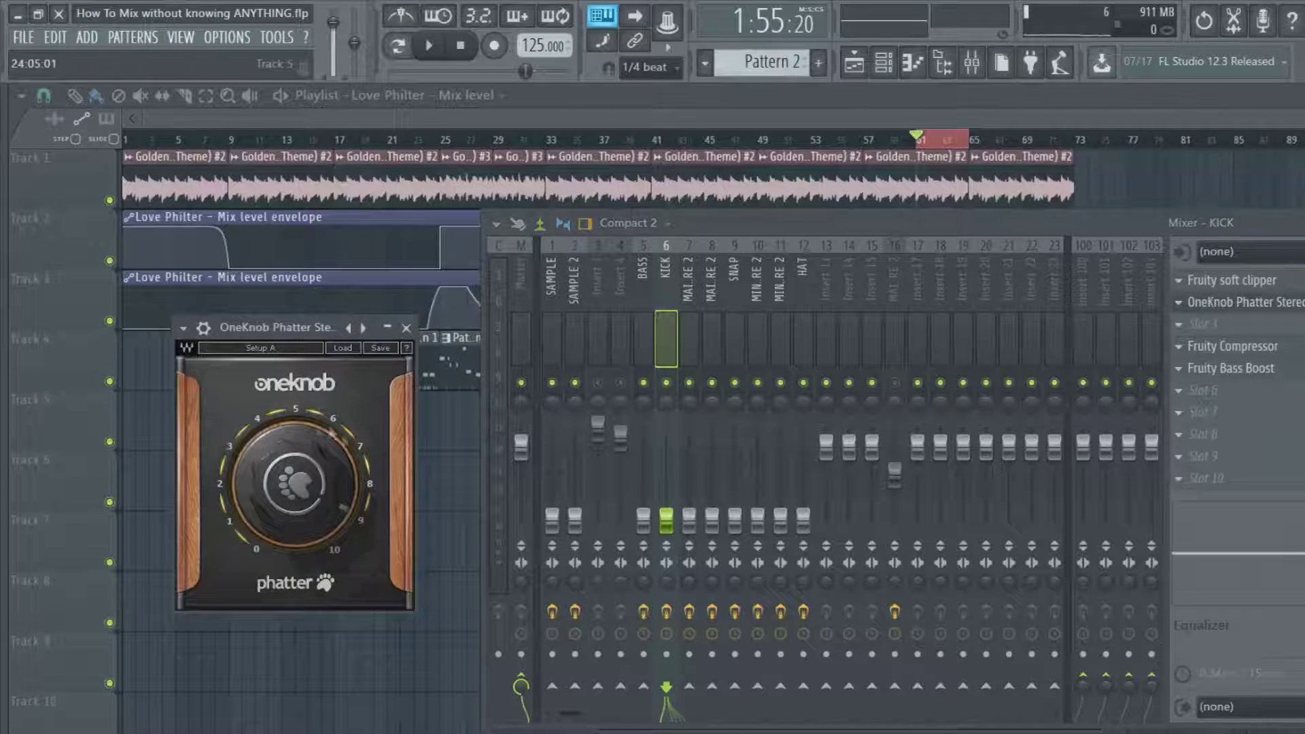
{"action": "left_click", "coordinate": [405, 329]}
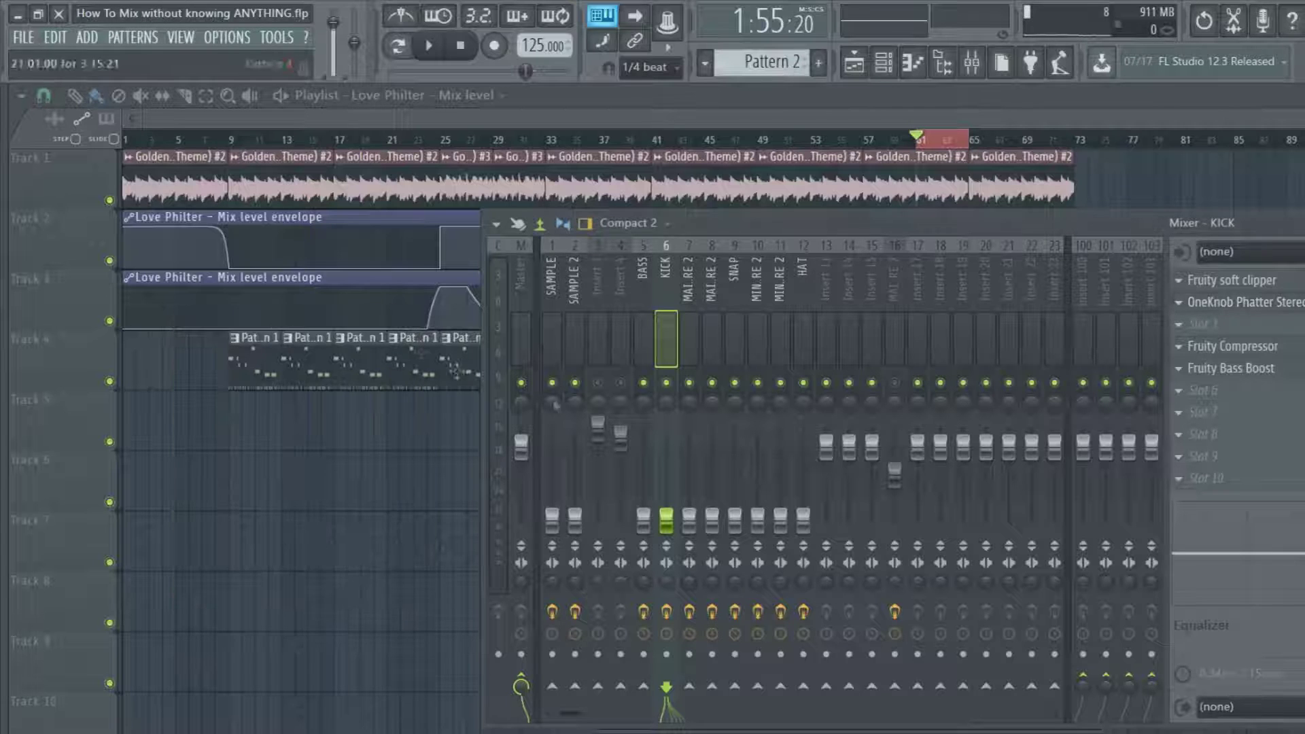
Step: Examine the frequency and amount settings of the KICK's Fruity Bass Boost and recheck its OneKnob Phatter, closing both plugins
{"action": "left_click", "coordinate": [1277, 367]}
{"action": "left_click", "coordinate": [1276, 367]}
{"action": "left_click", "coordinate": [1276, 367]}
{"action": "left_click_drag", "start_coordinate": [342, 256], "coordinate": [1080, 507]}
{"action": "left_click", "coordinate": [1230, 302]}
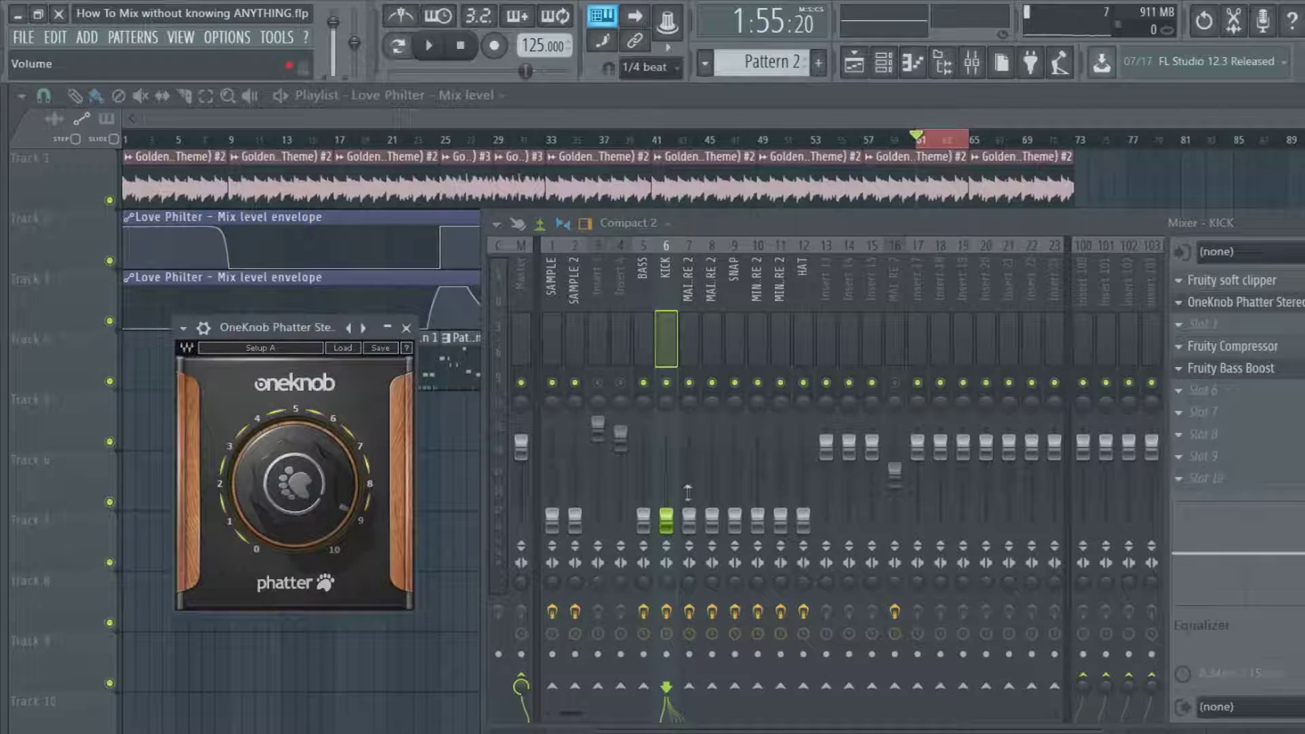
{"action": "left_click", "coordinate": [406, 328]}
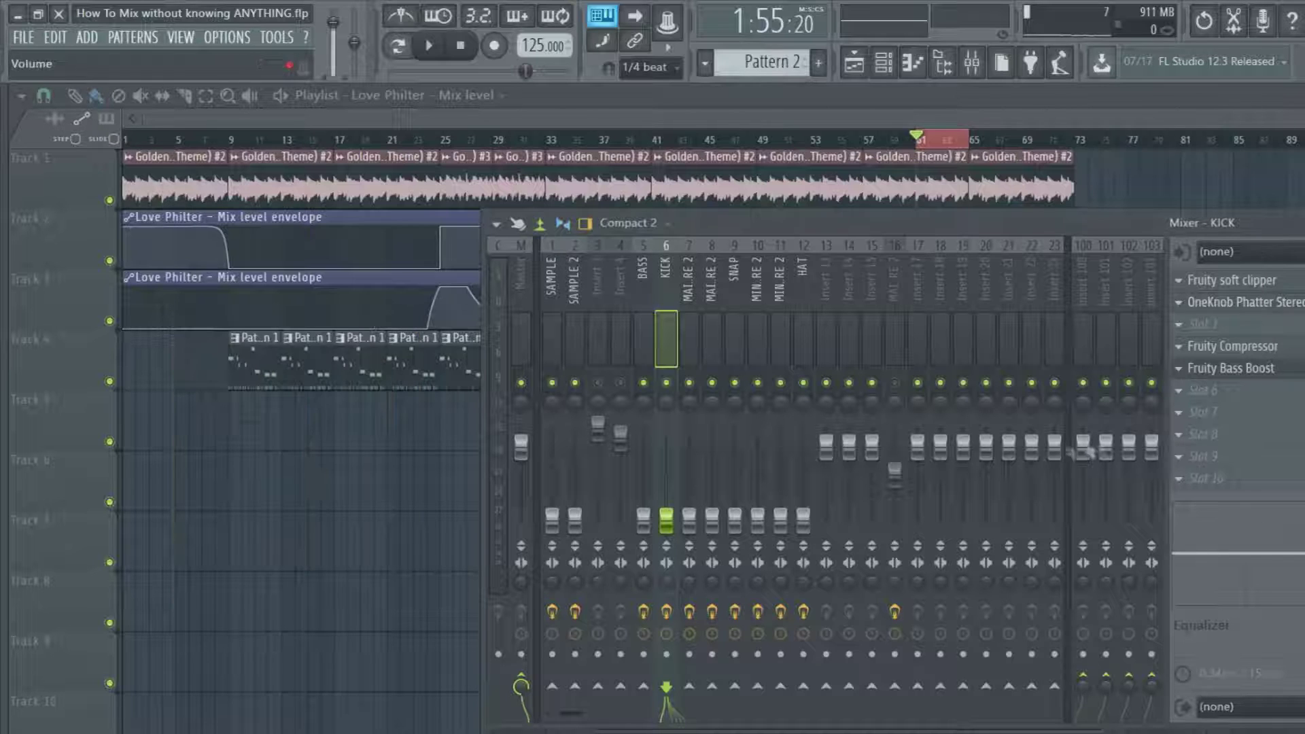
{"action": "left_click", "coordinate": [1230, 368]}
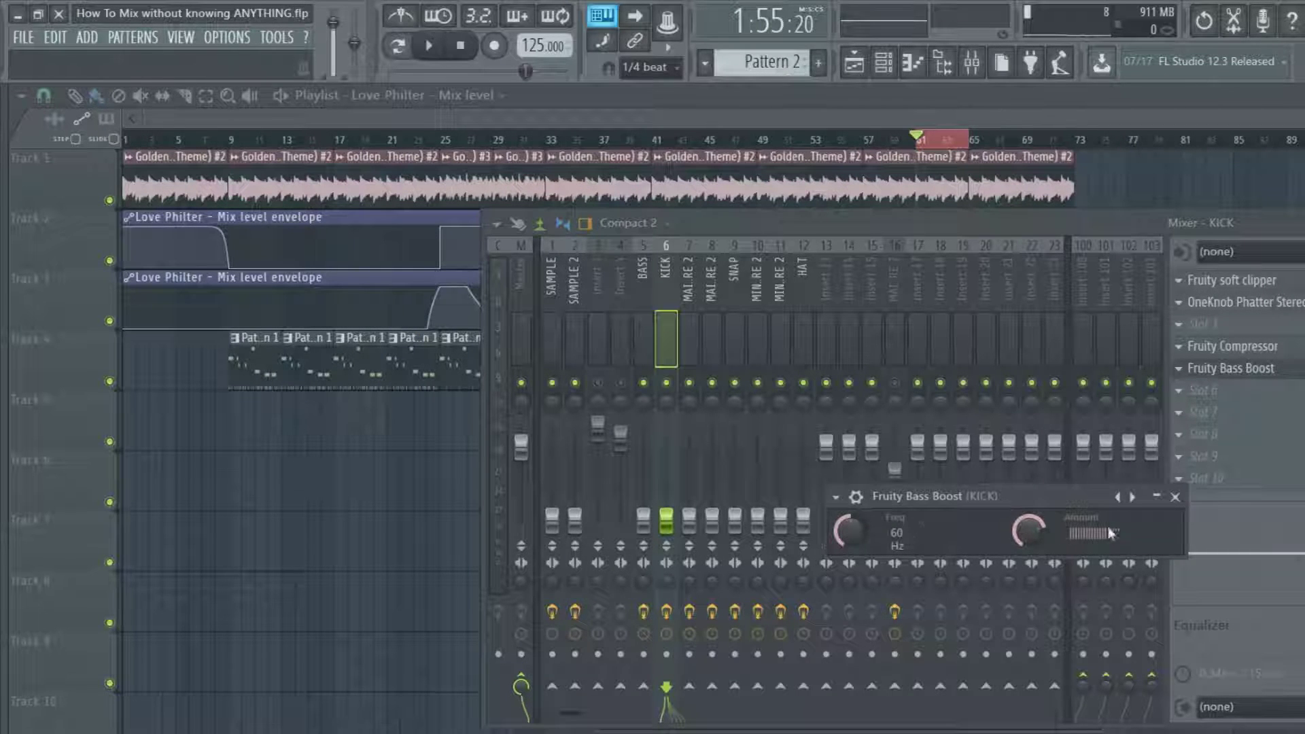
{"action": "left_click", "coordinate": [1299, 368]}
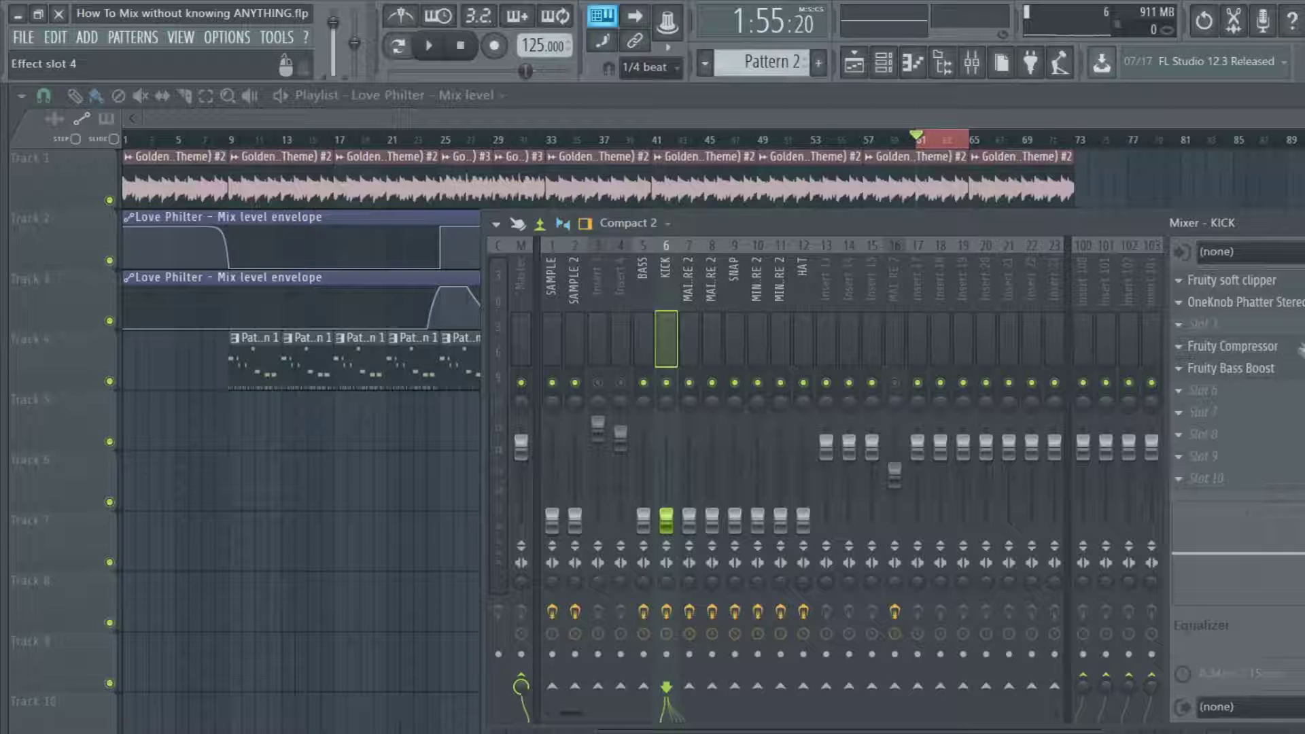
Step: Raise the KICK track's level to about 55% (-11.3 dB), listening to it during playback, and stop playback
{"action": "left_click_drag", "start_coordinate": [668, 522], "coordinate": [672, 478]}
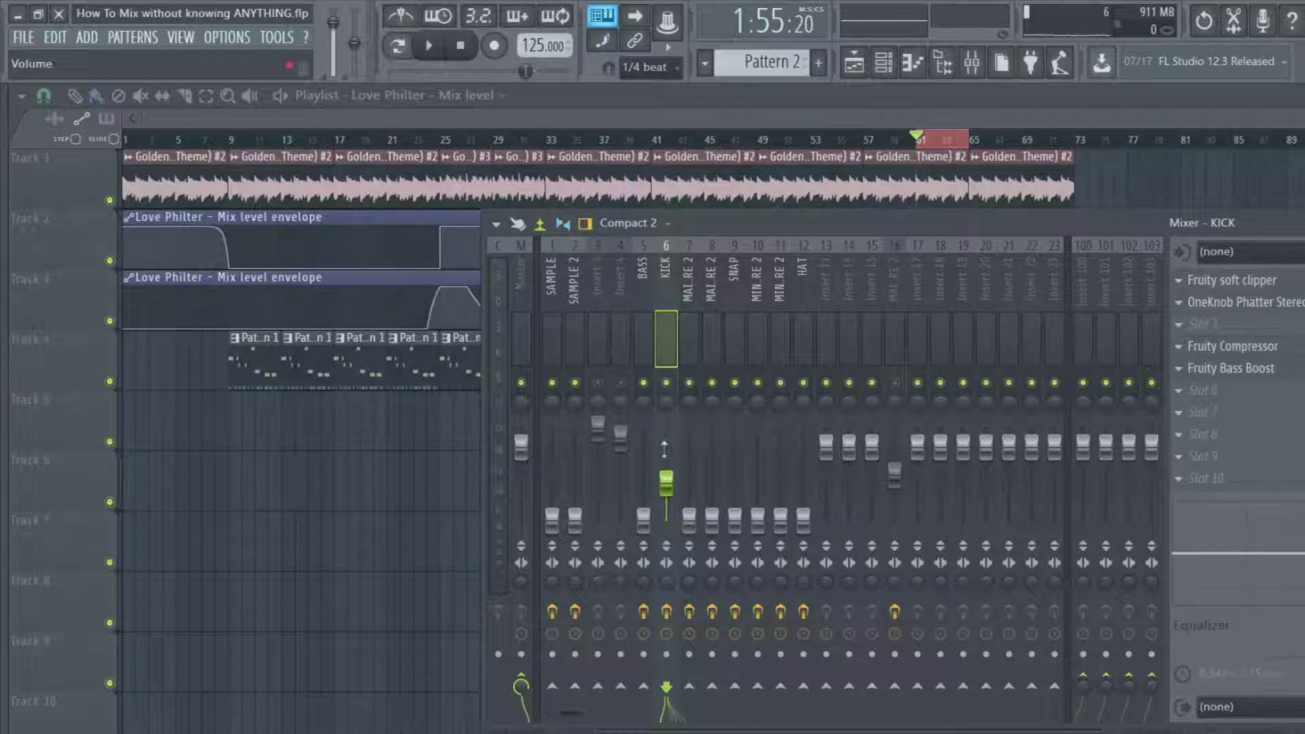
{"action": "left_click", "coordinate": [442, 38]}
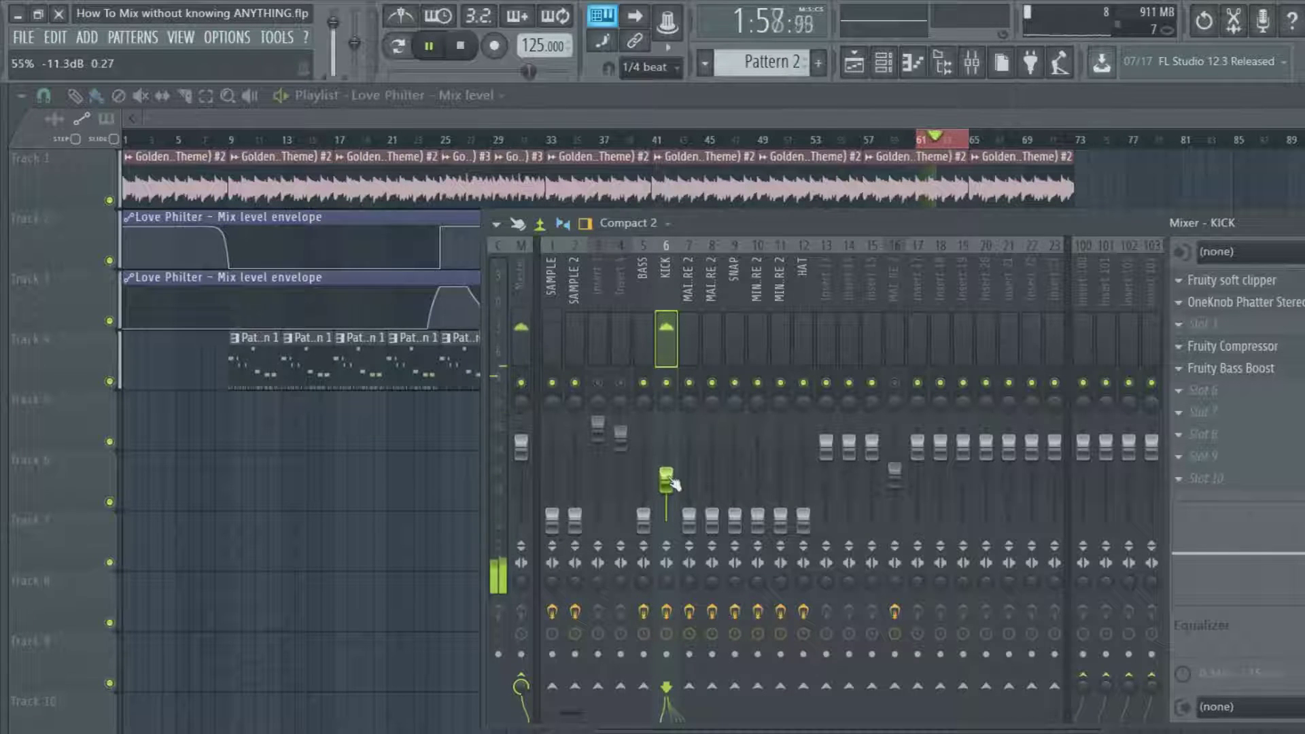
{"action": "scroll", "coordinate": [670, 488], "scroll_direction": "down", "scroll_amount": 1}
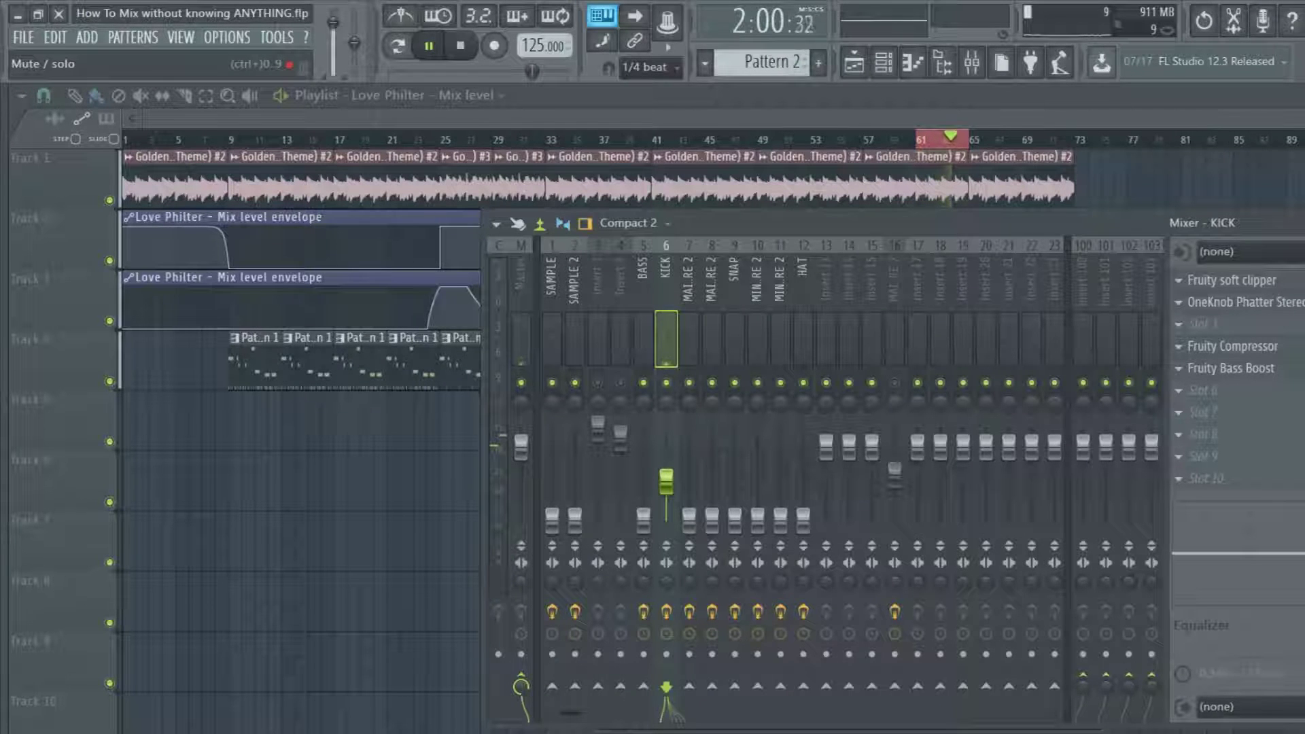
{"action": "key", "text": "space"}
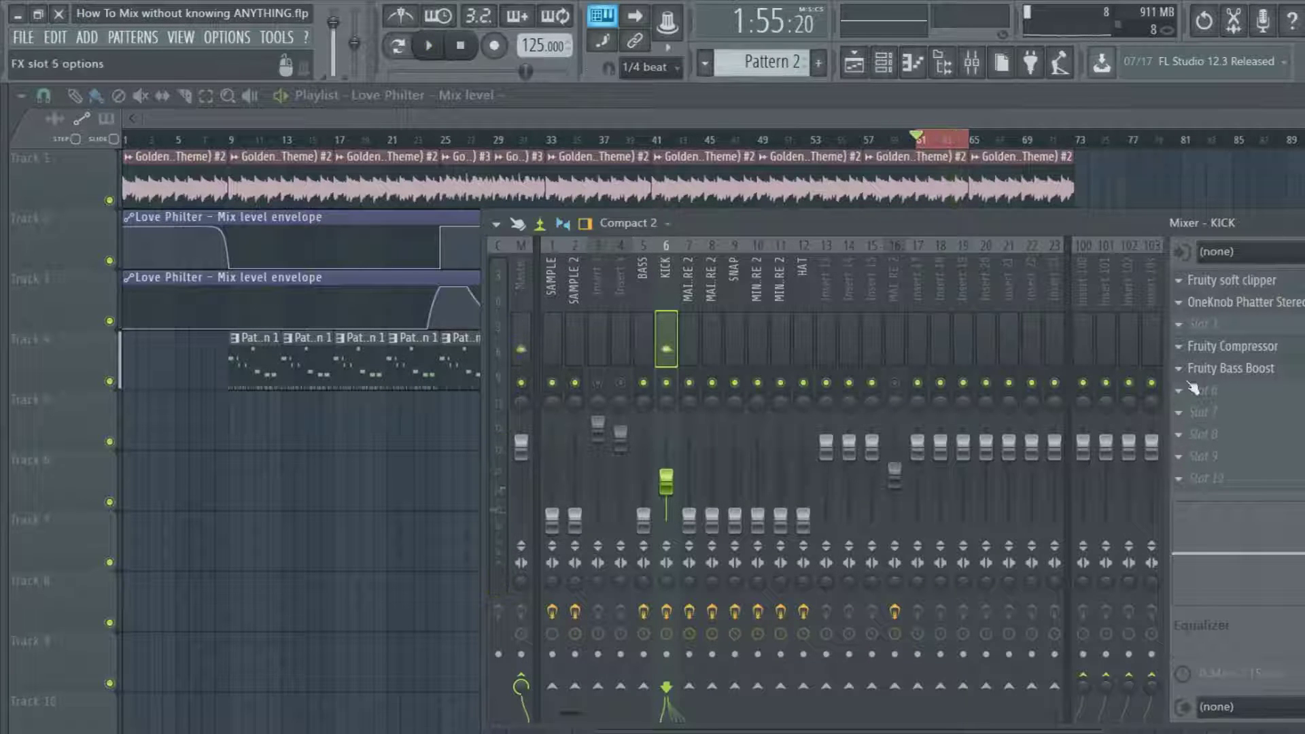
Step: Open the KICK's Fruity soft clipper over the mixer and play the loop to check its clipping curve and the kick's level
{"action": "left_click", "coordinate": [1278, 287]}
{"action": "left_click_drag", "start_coordinate": [332, 354], "coordinate": [904, 358]}
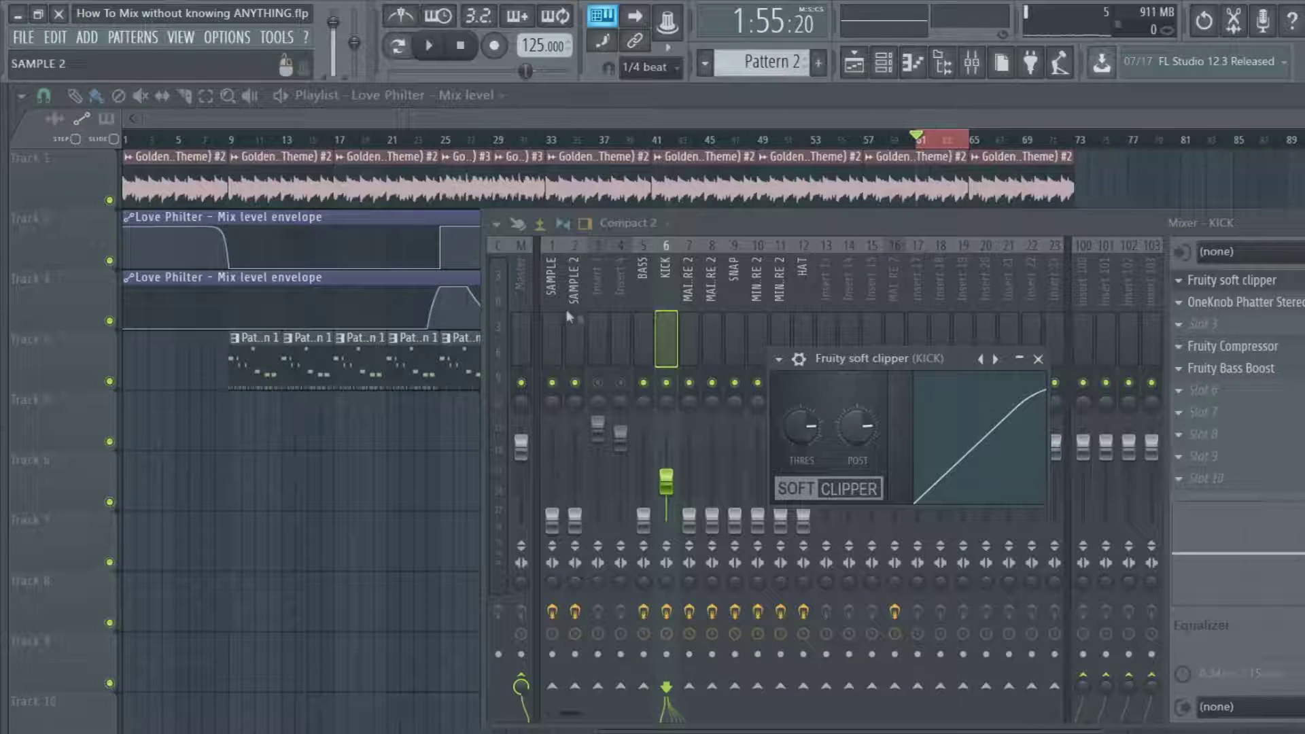
{"action": "key", "text": "space"}
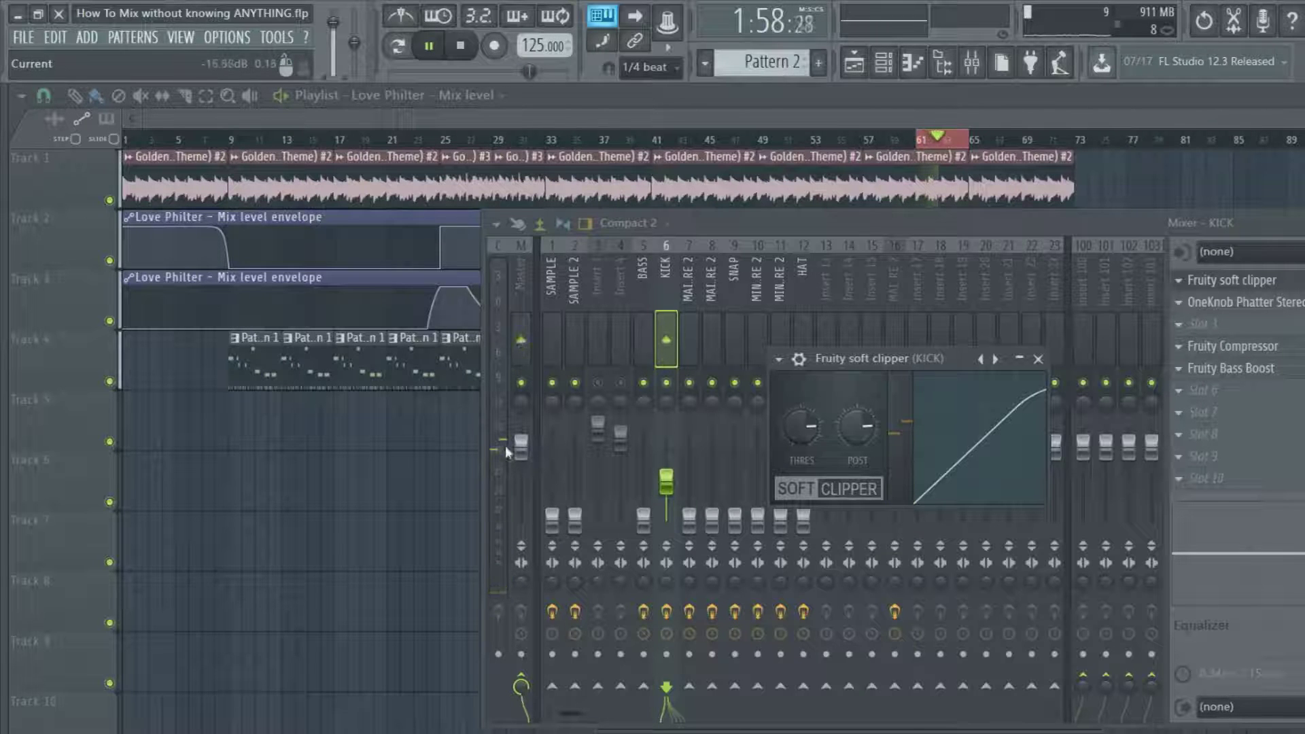
Step: Try out the panning of the KICK track during playback
{"action": "left_click", "coordinate": [665, 402]}
{"action": "left_click_drag", "start_coordinate": [666, 401], "coordinate": [666, 406]}
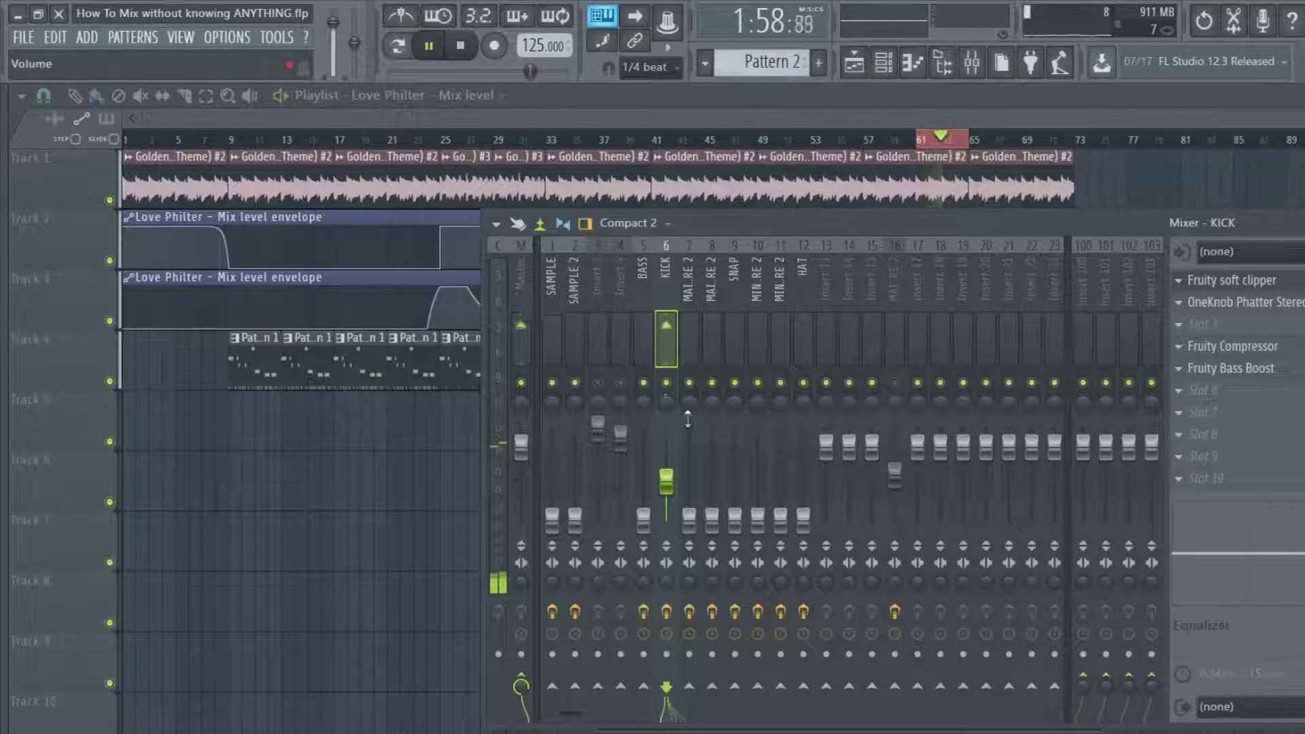
{"action": "left_click_drag", "start_coordinate": [665, 402], "coordinate": [665, 401]}
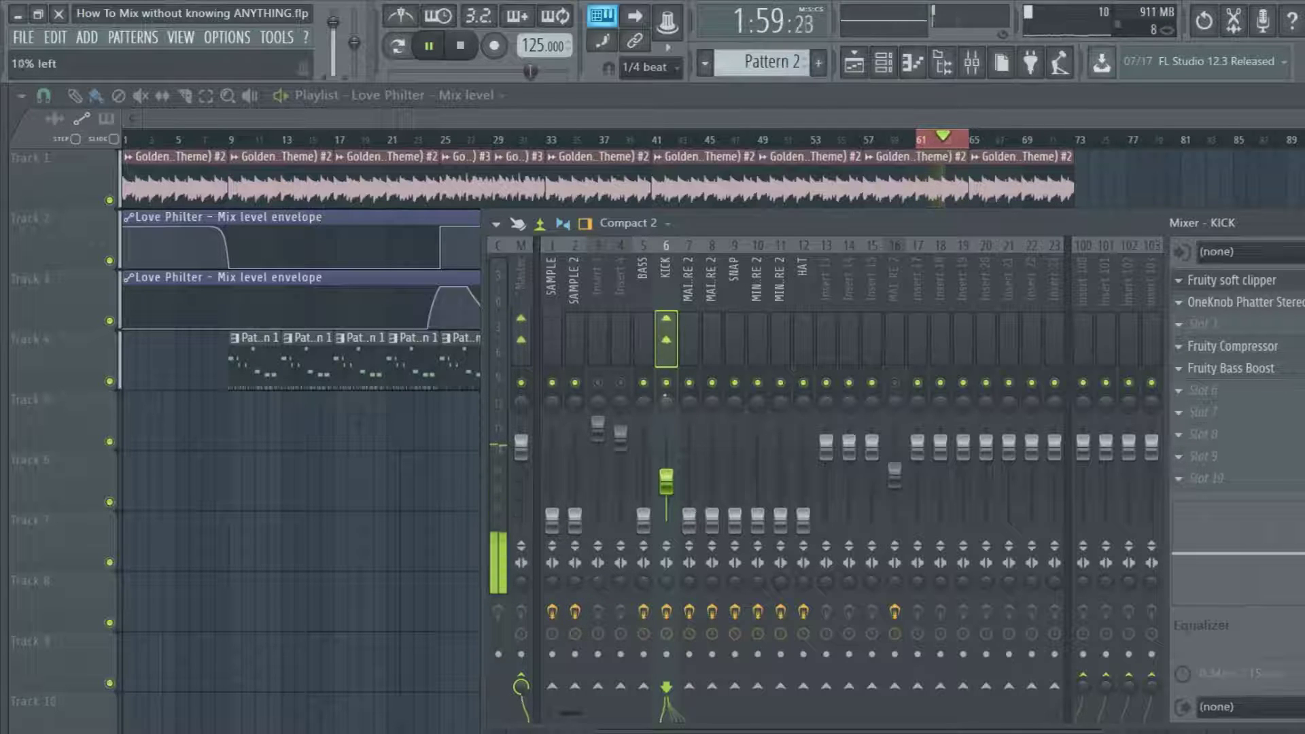
{"action": "left_click_drag", "start_coordinate": [665, 401], "coordinate": [667, 401]}
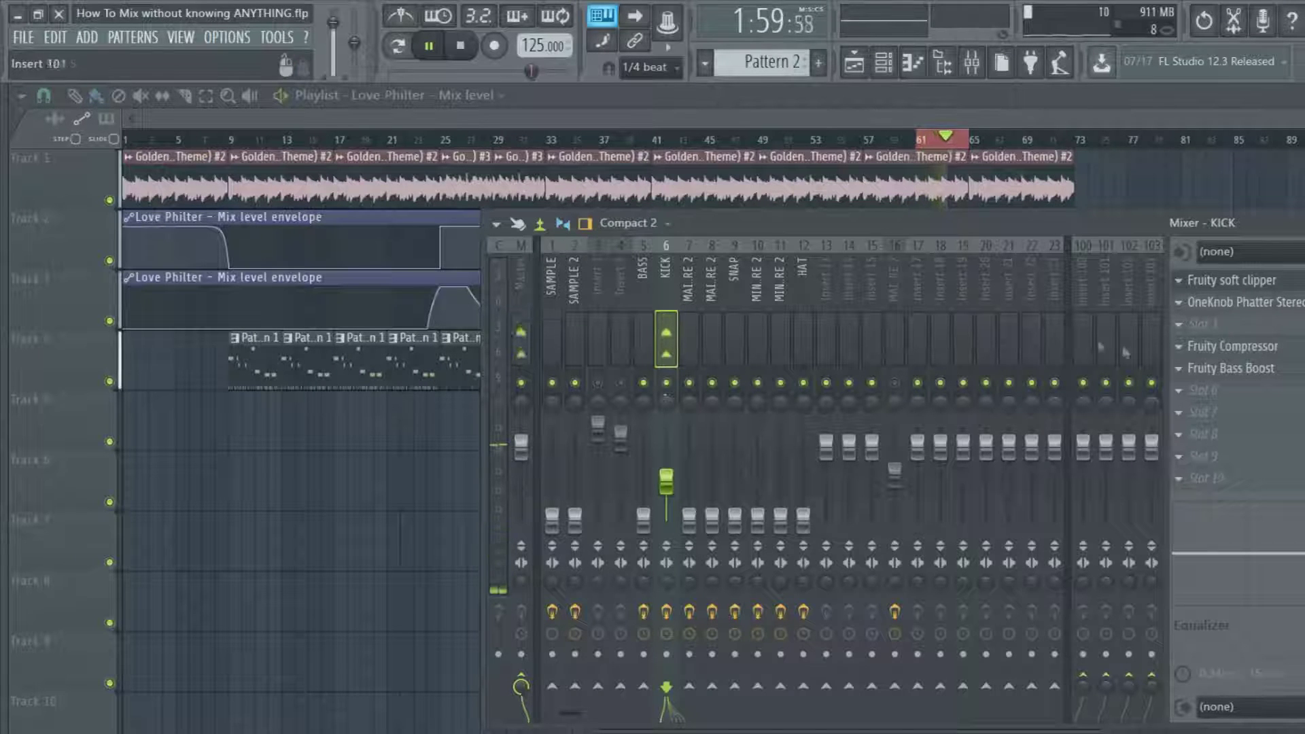
Step: Compare the KICK's Fruity Bass Boost with no and high amount, set its frequency to 58 Hz and close the plugin
{"action": "left_click", "coordinate": [1234, 371]}
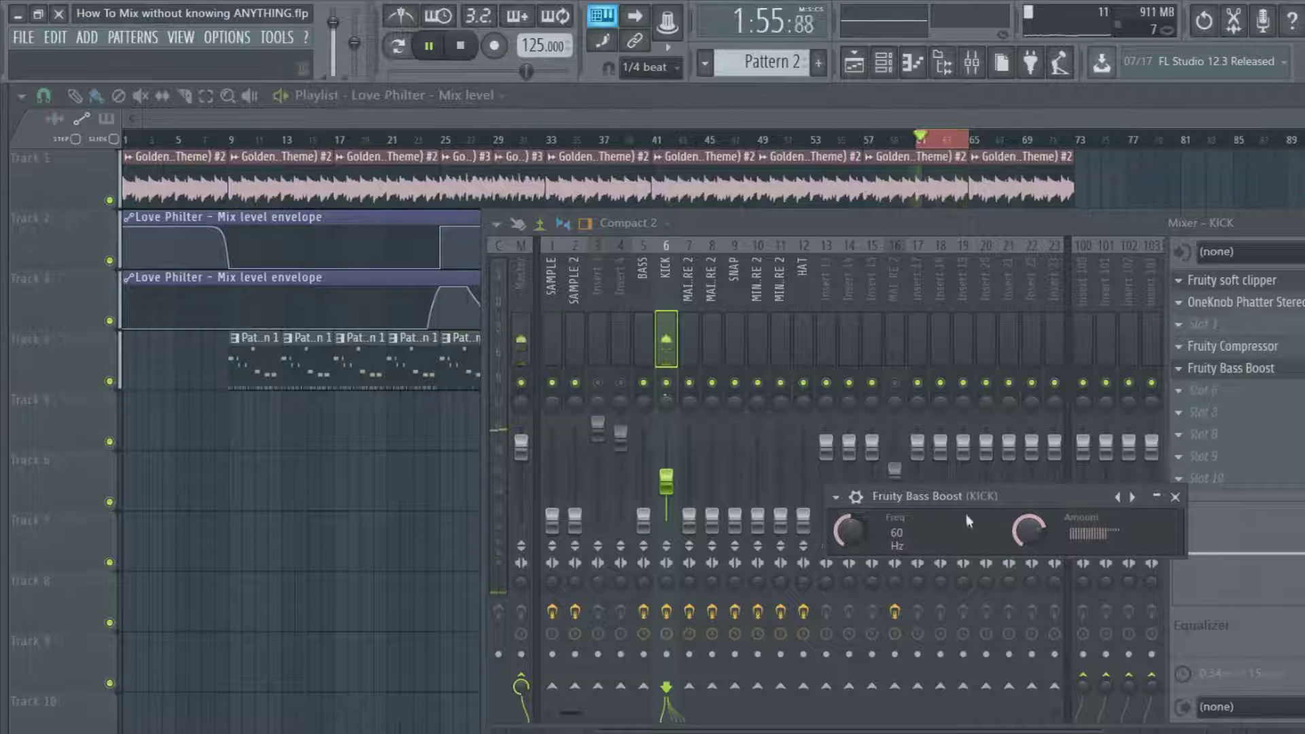
{"action": "left_click_drag", "start_coordinate": [959, 497], "coordinate": [990, 374]}
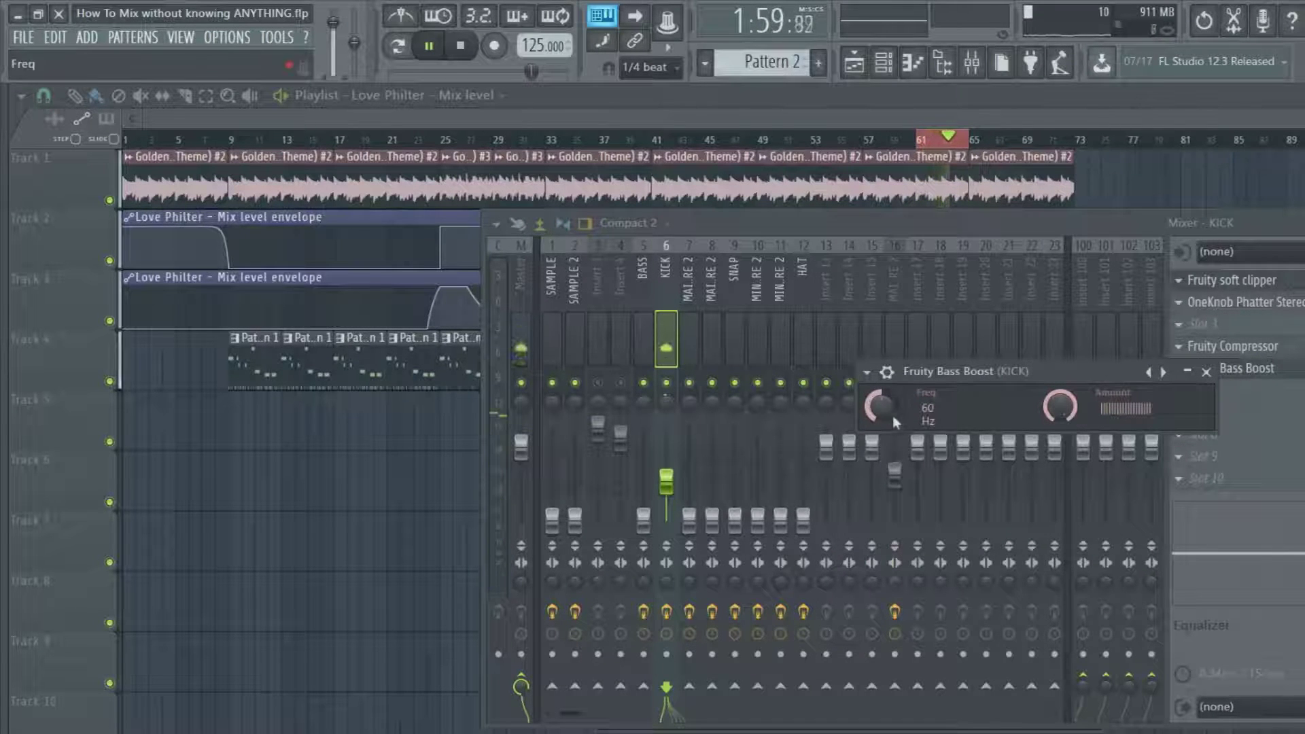
{"action": "scroll", "coordinate": [1064, 401], "scroll_direction": "down", "scroll_amount": 5}
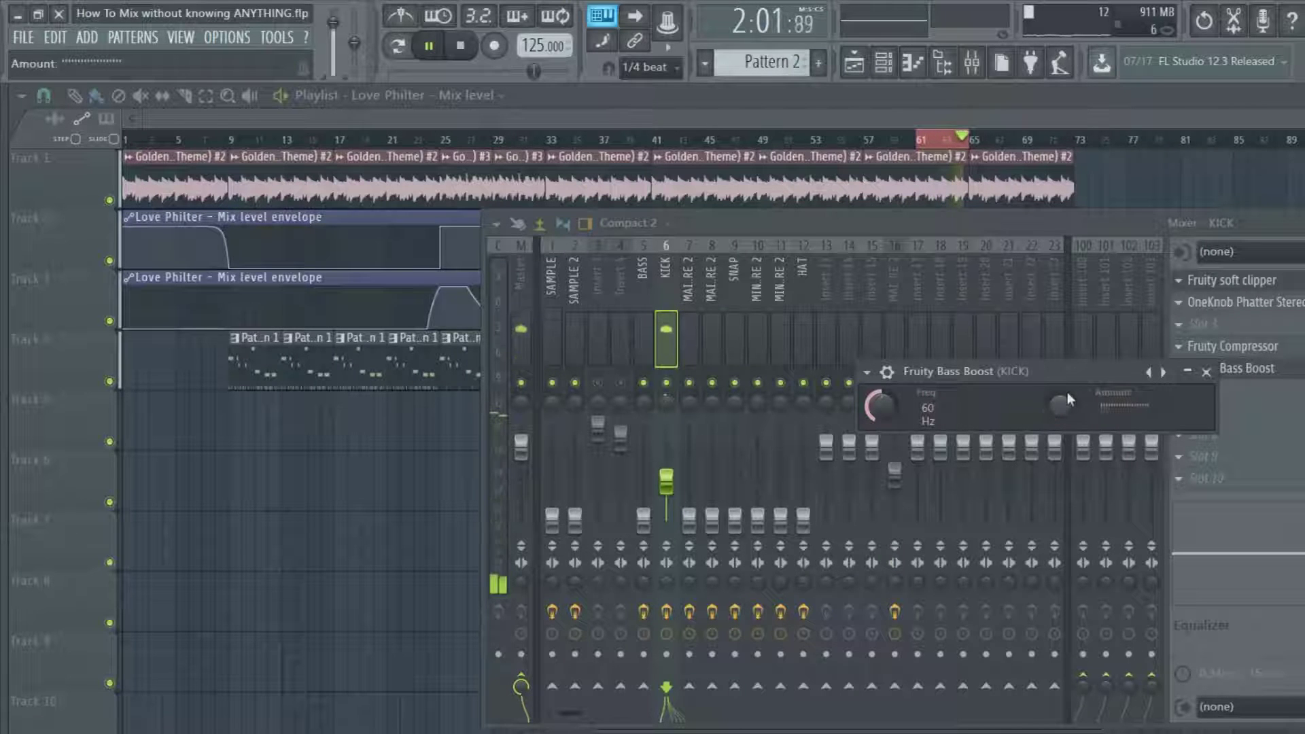
{"action": "scroll", "coordinate": [1058, 425], "scroll_direction": "up", "scroll_amount": 10}
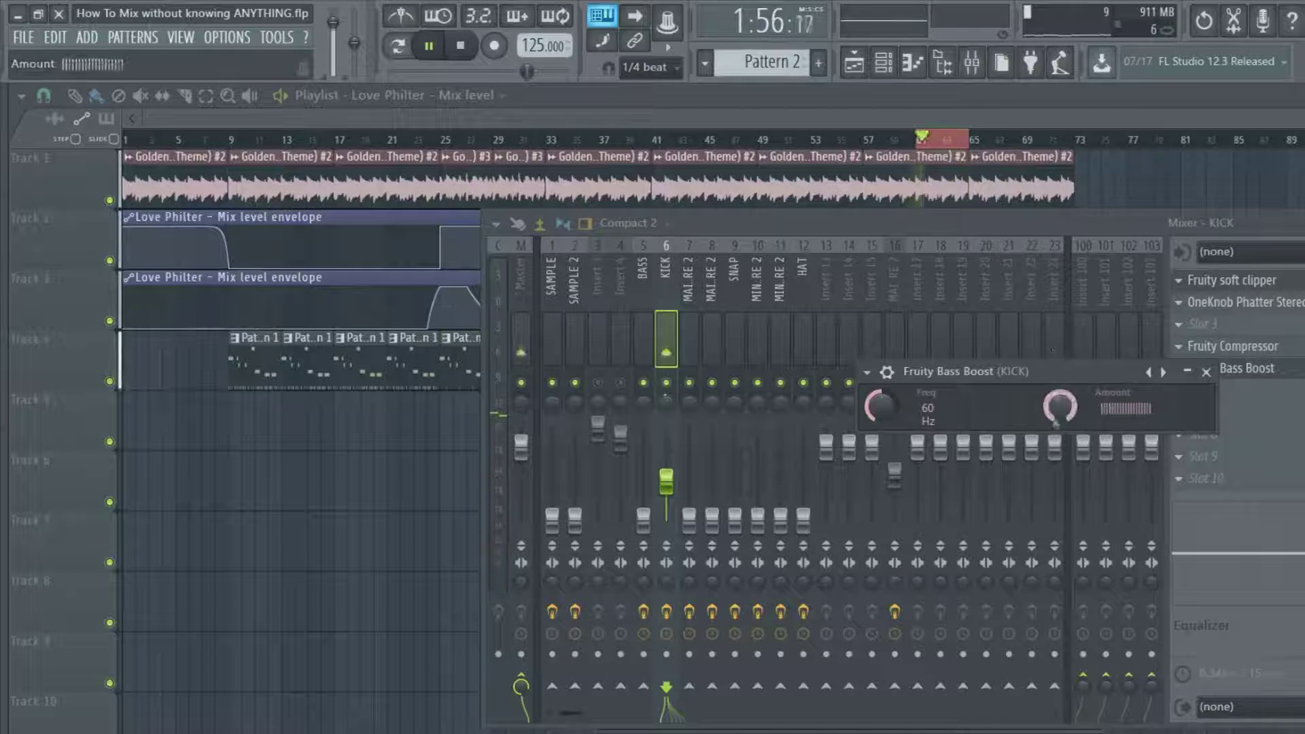
{"action": "left_click_drag", "start_coordinate": [879, 407], "coordinate": [879, 420]}
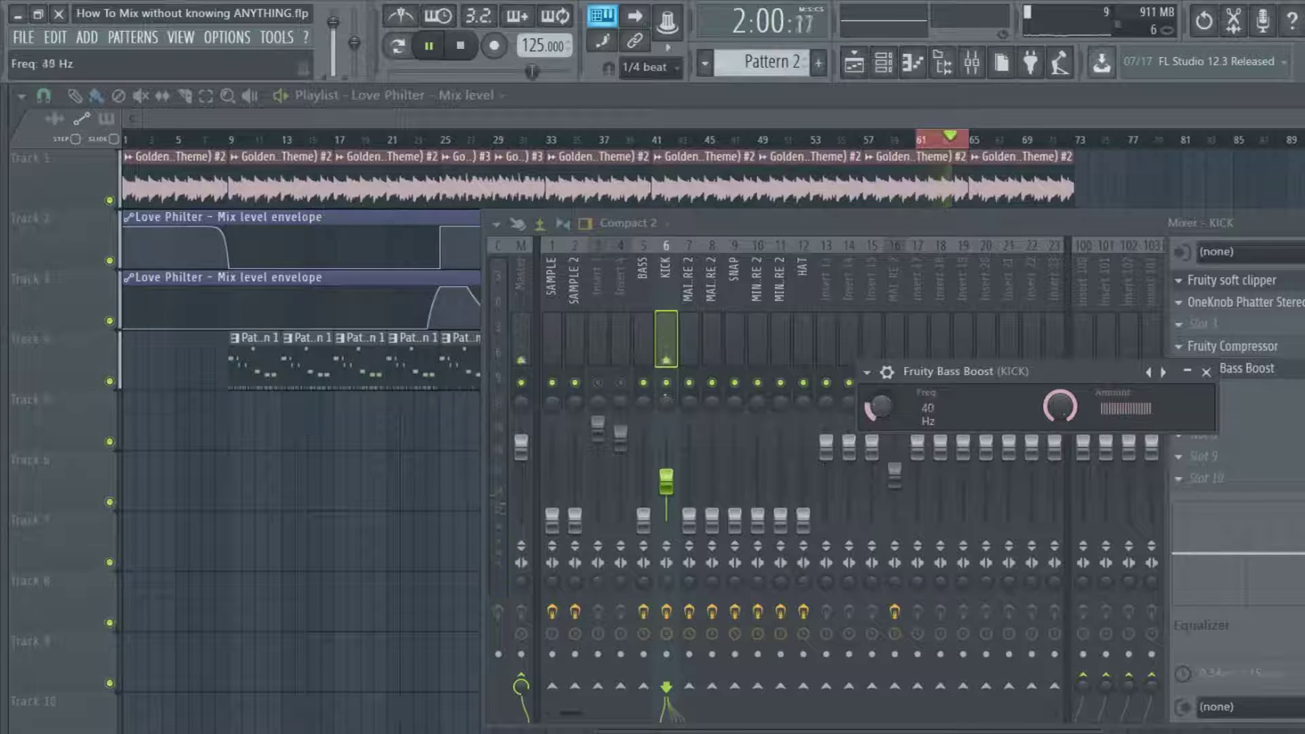
{"action": "left_click_drag", "start_coordinate": [879, 406], "coordinate": [879, 398]}
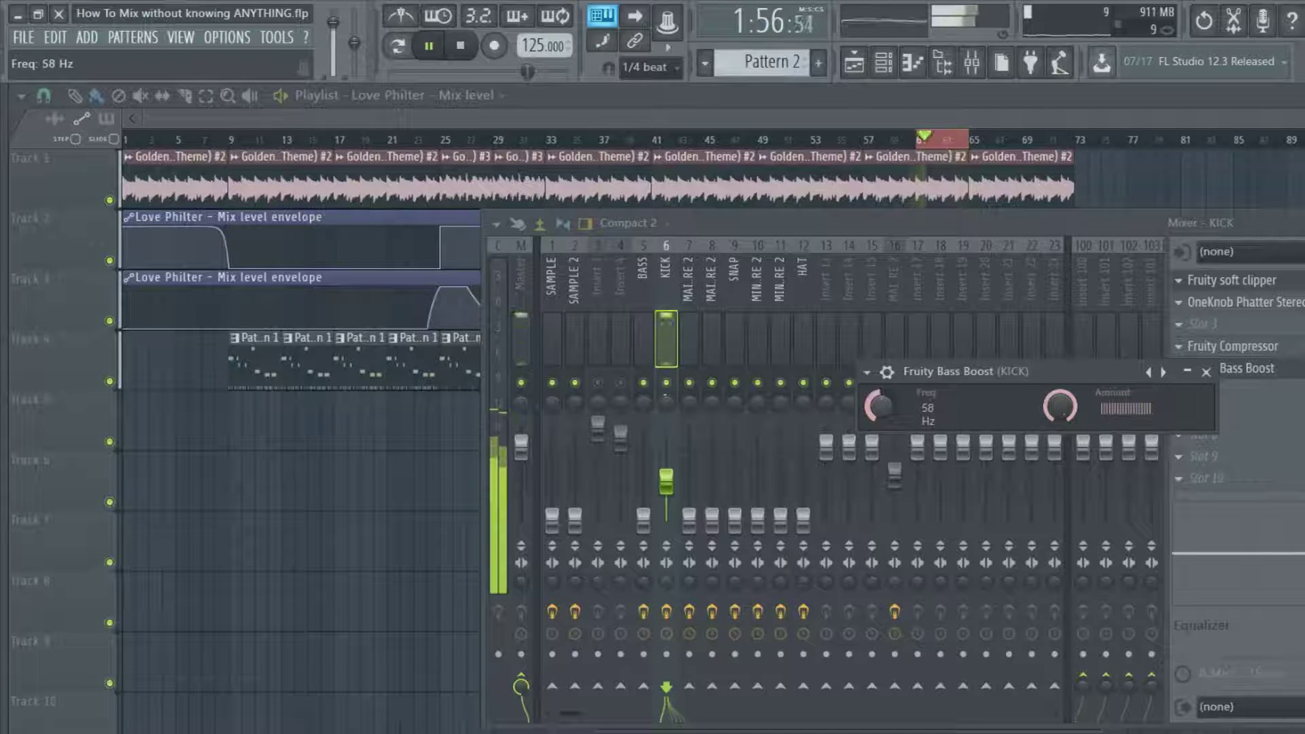
{"action": "left_click", "coordinate": [1206, 372]}
Step: Set the KICK's Fruity Compressor to an attack of 0.0 ms and a ratio of 2.6:1
{"action": "left_click", "coordinate": [1223, 347]}
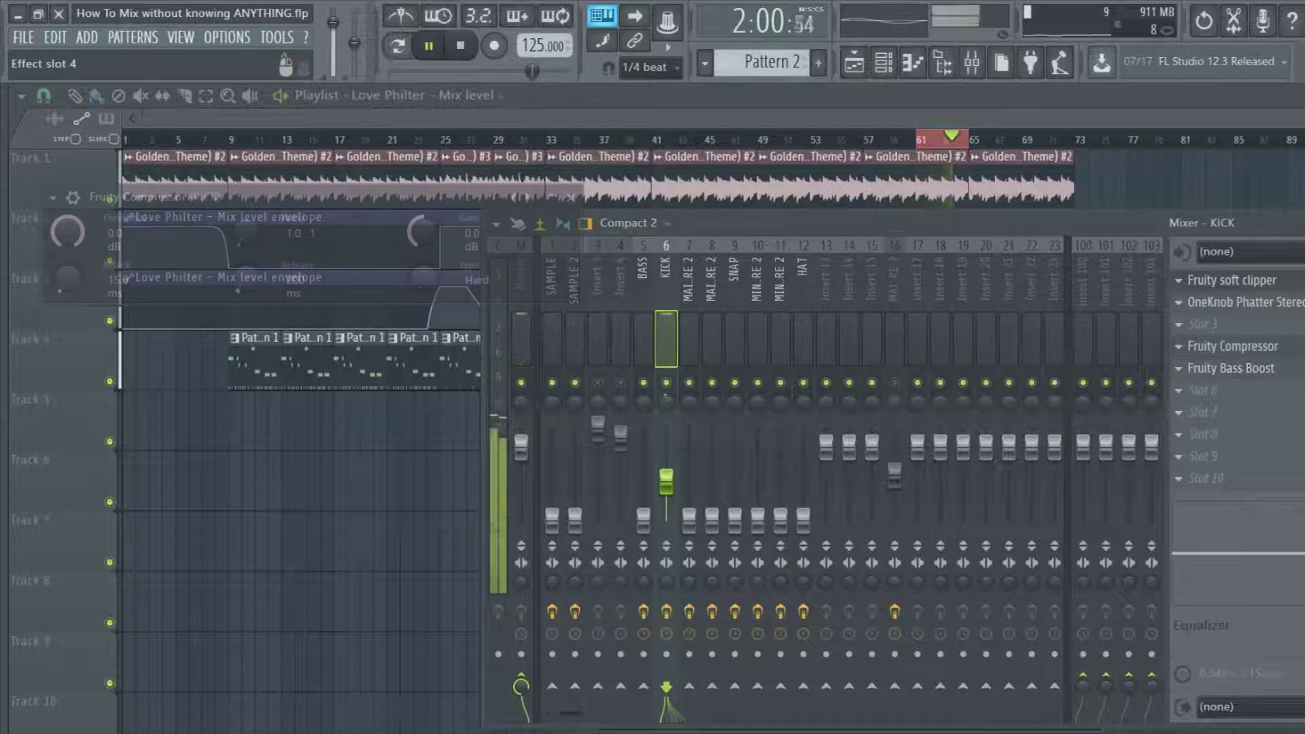
{"action": "left_click_drag", "start_coordinate": [436, 200], "coordinate": [1141, 350]}
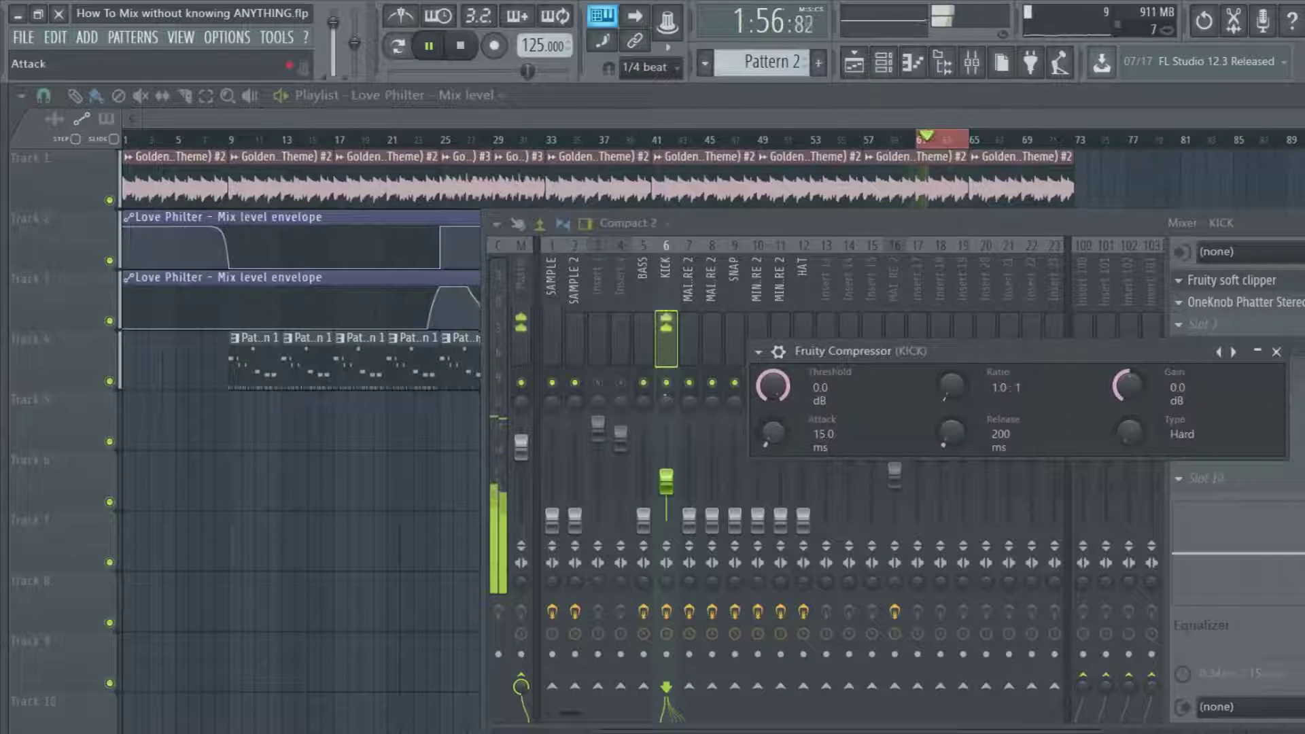
{"action": "left_click_drag", "start_coordinate": [773, 433], "coordinate": [772, 476]}
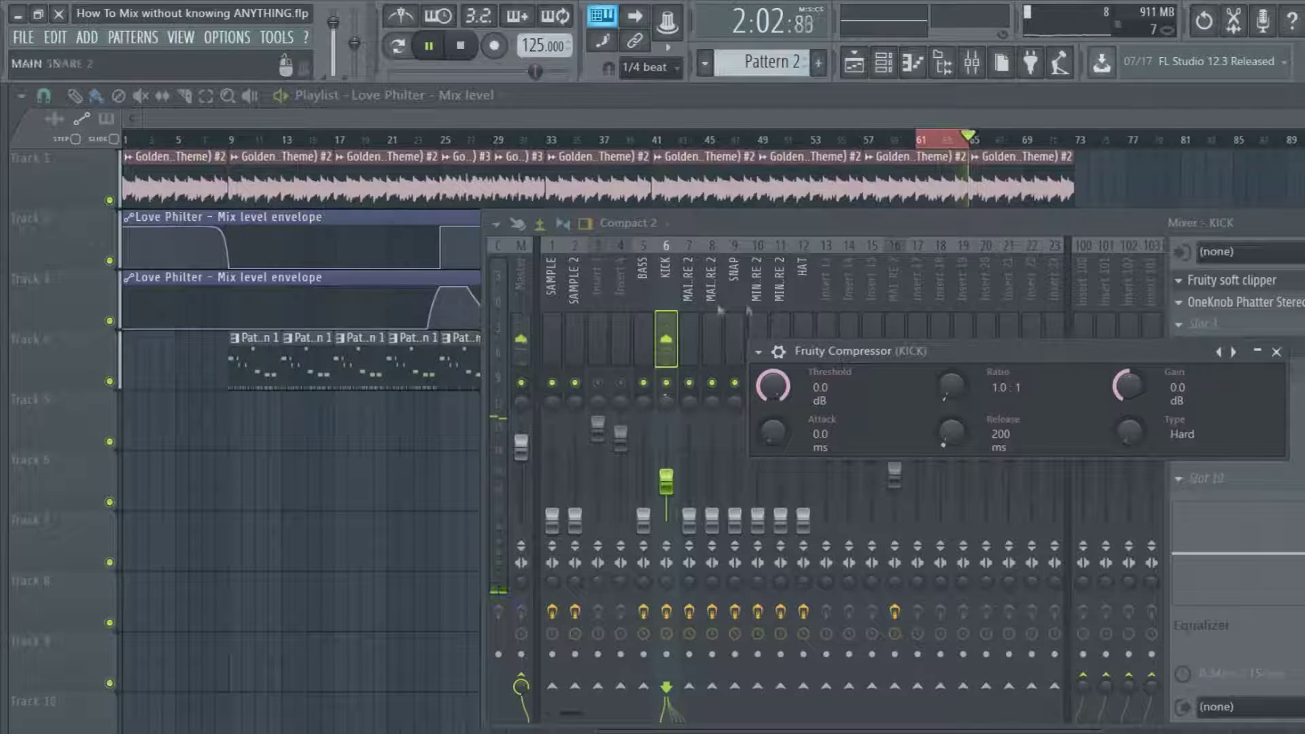
{"action": "mouse_move", "coordinate": [952, 386]}
{"action": "left_mouse_down"}
{"action": "mouse_move", "coordinate": [951, 367]}
{"action": "mouse_move", "coordinate": [953, 390]}
{"action": "left_mouse_up"}
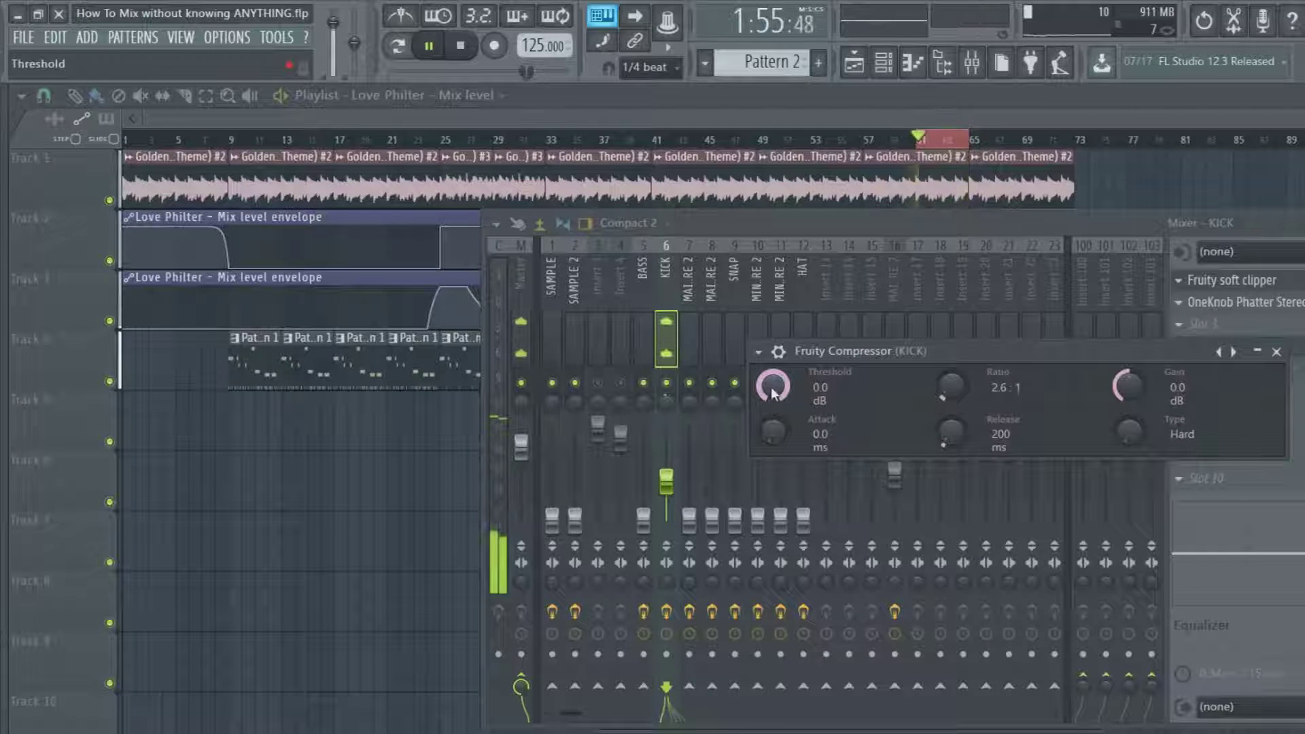
Step: Try lower thresholds on the KICK's Fruity Compressor during playback, settle on -8.7 dB and close the plugin
{"action": "left_click_drag", "start_coordinate": [771, 386], "coordinate": [771, 390]}
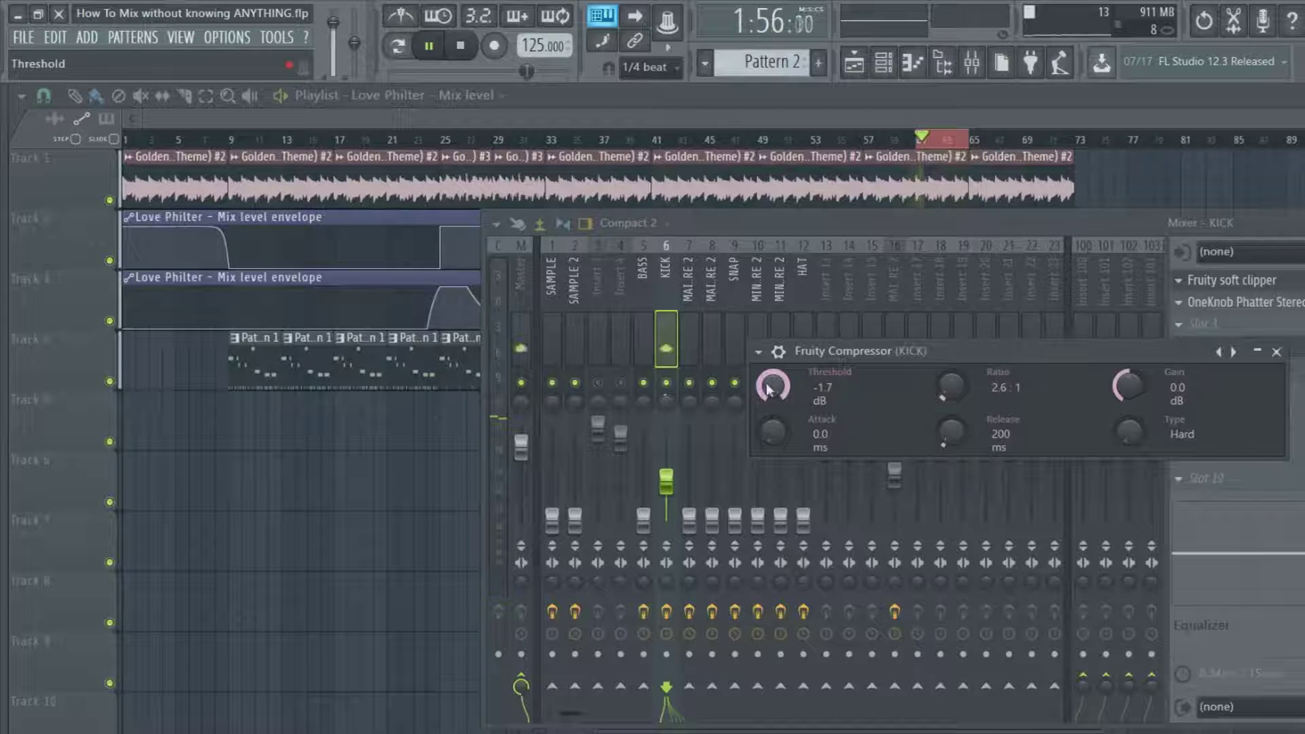
{"action": "scroll", "coordinate": [771, 389], "scroll_direction": "down", "scroll_amount": 2}
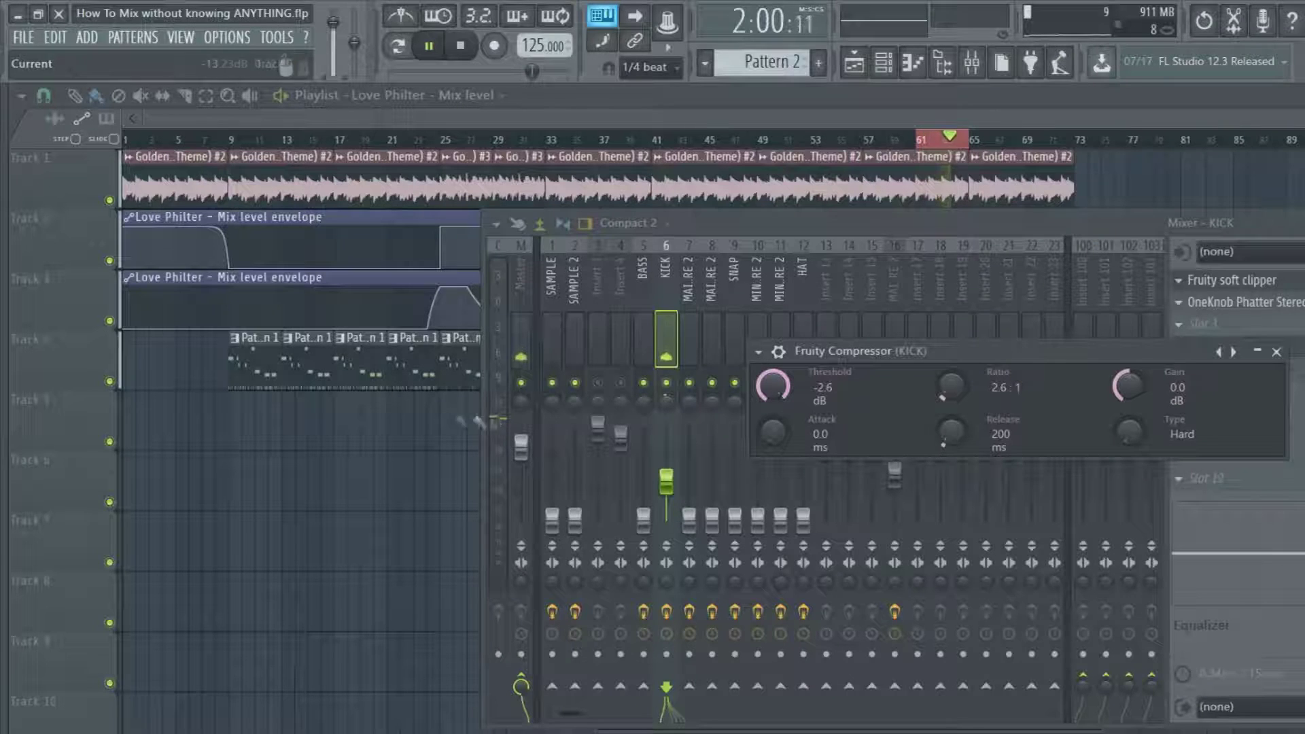
{"action": "scroll", "coordinate": [773, 386], "scroll_direction": "down", "scroll_amount": 3}
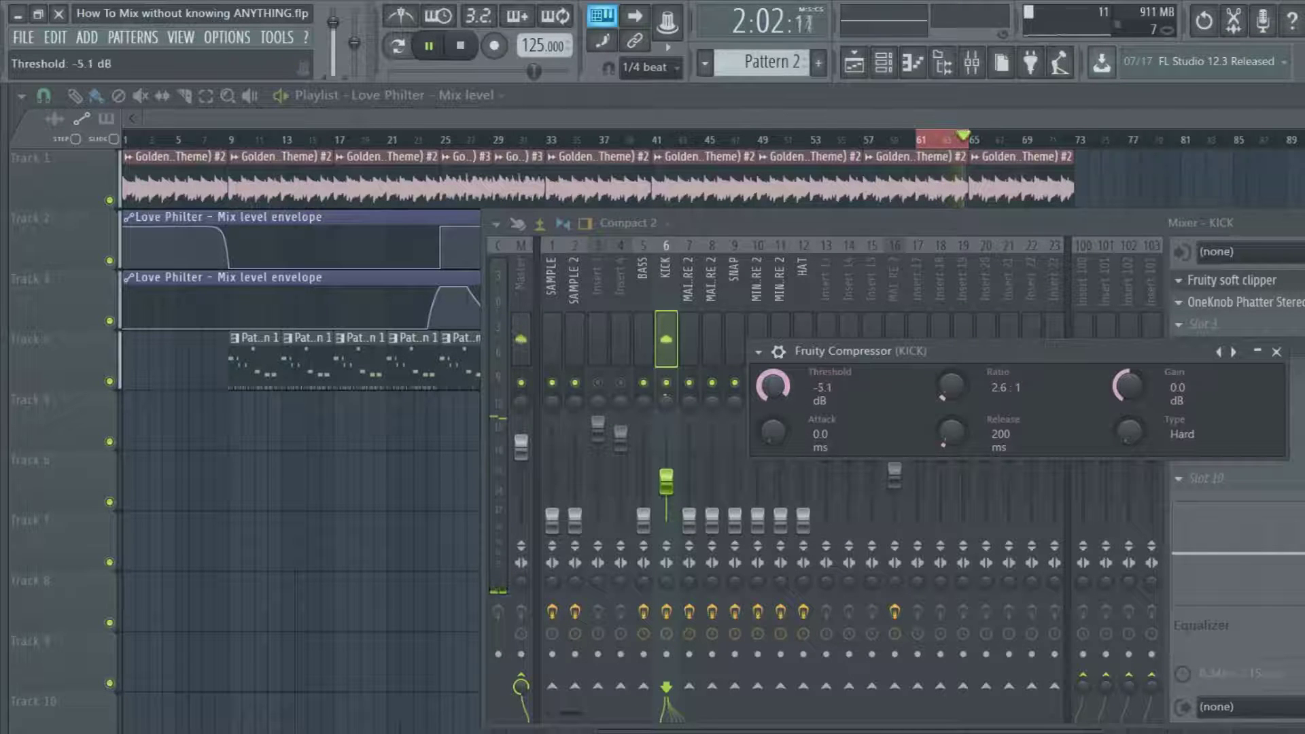
{"action": "scroll", "coordinate": [773, 386], "scroll_direction": "down", "scroll_amount": 4}
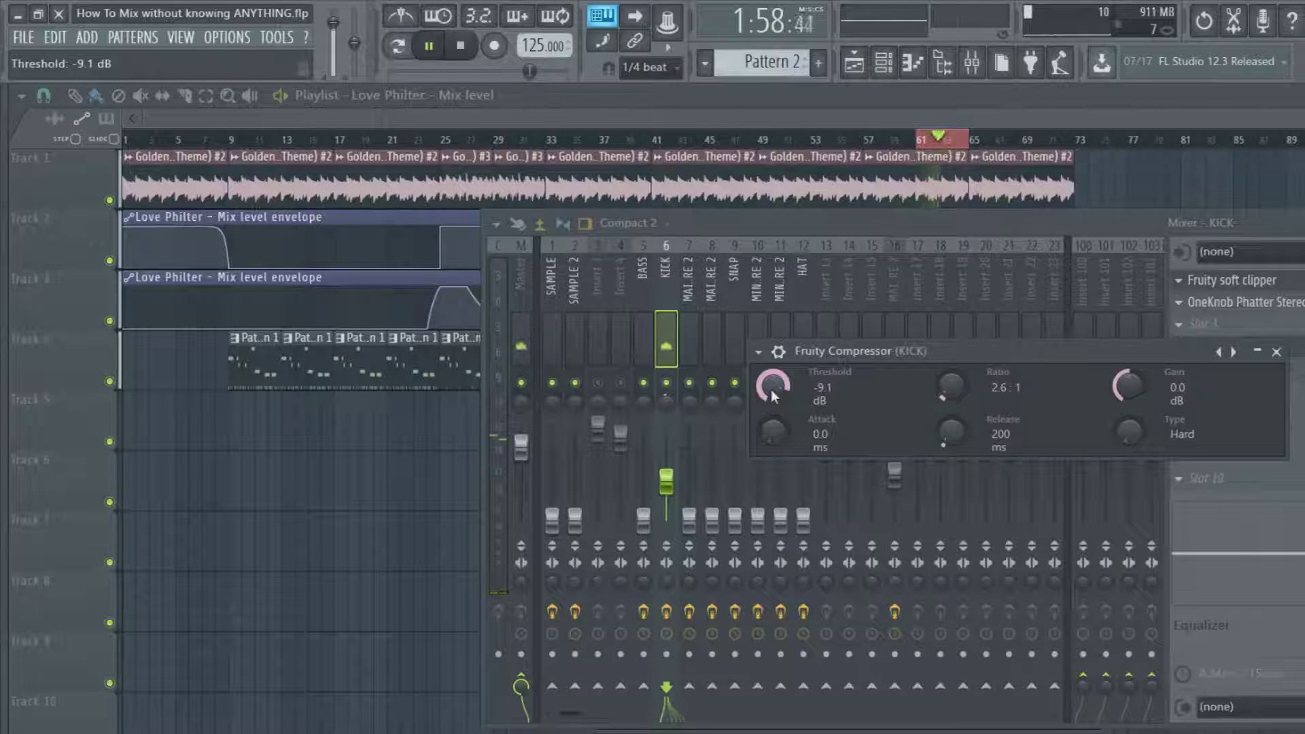
{"action": "scroll", "coordinate": [770, 390], "scroll_direction": "down", "scroll_amount": 4}
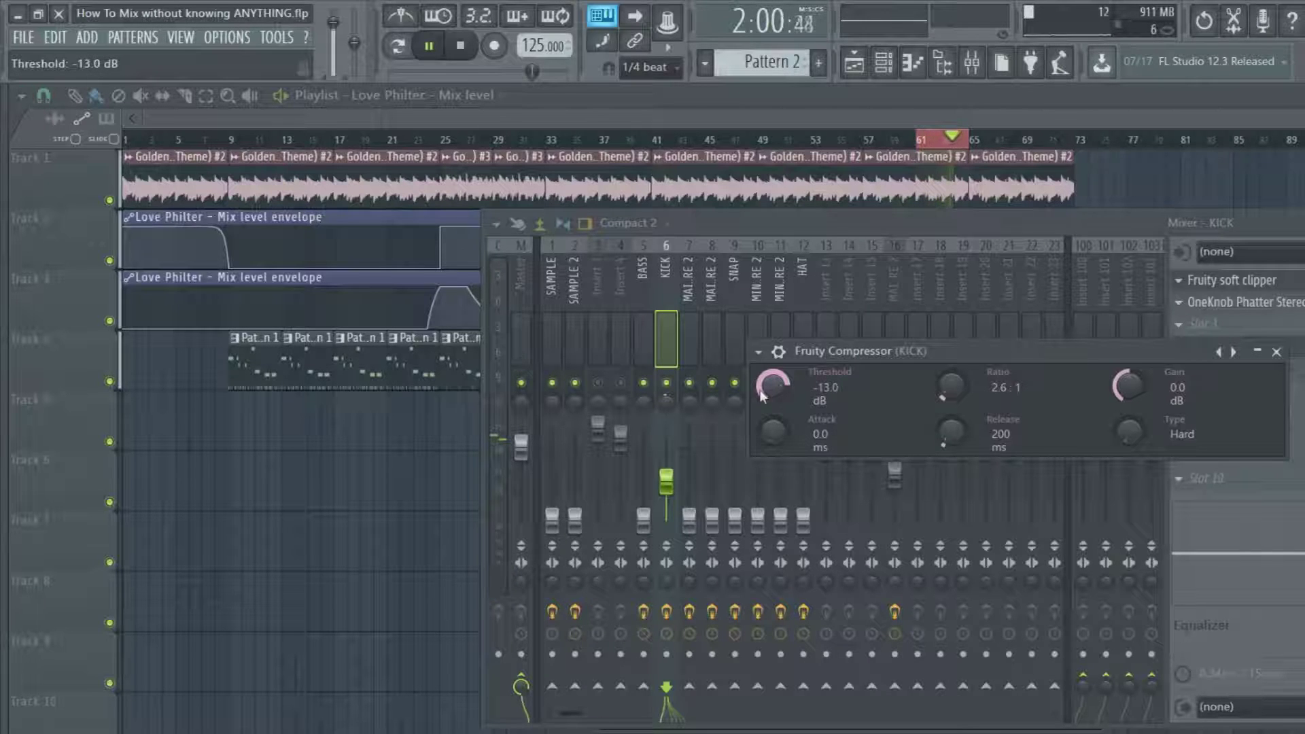
{"action": "scroll", "coordinate": [762, 391], "scroll_direction": "up", "scroll_amount": 1}
{"action": "scroll", "coordinate": [773, 386], "scroll_direction": "down", "scroll_amount": 1}
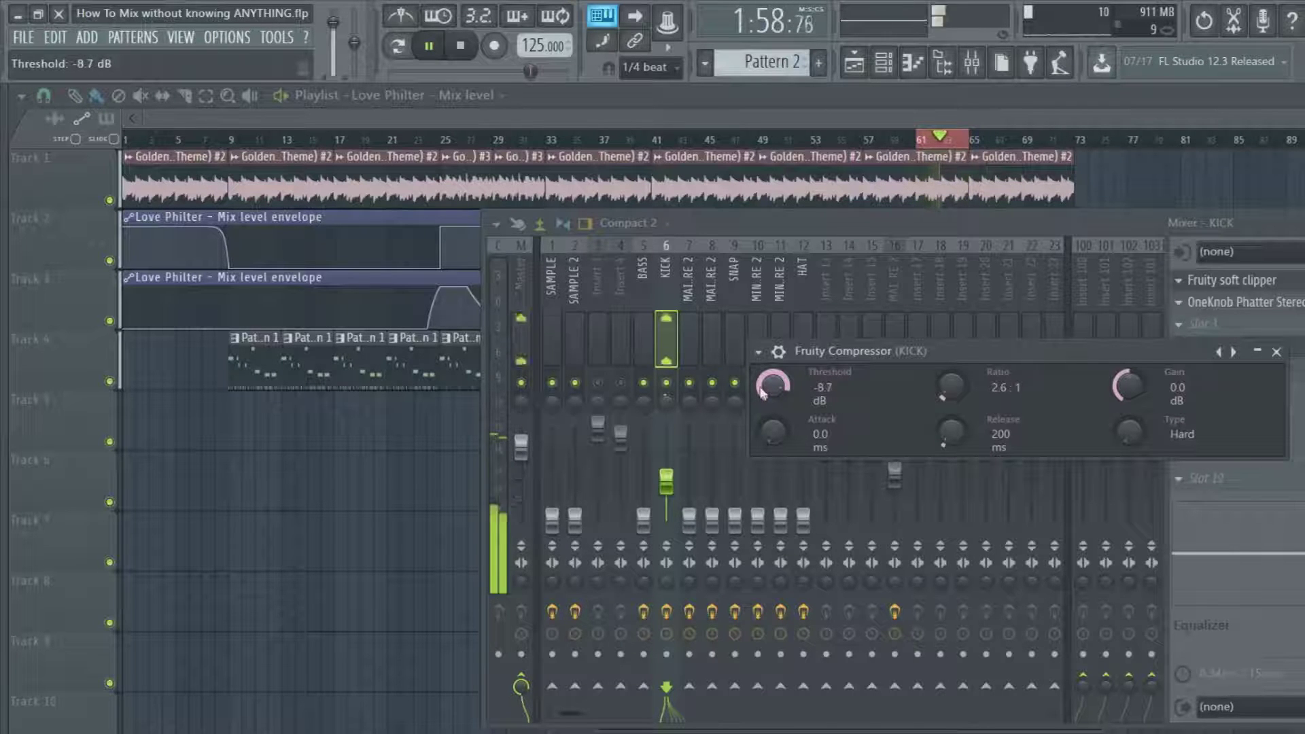
{"action": "scroll", "coordinate": [768, 389], "scroll_direction": "up", "scroll_amount": 1}
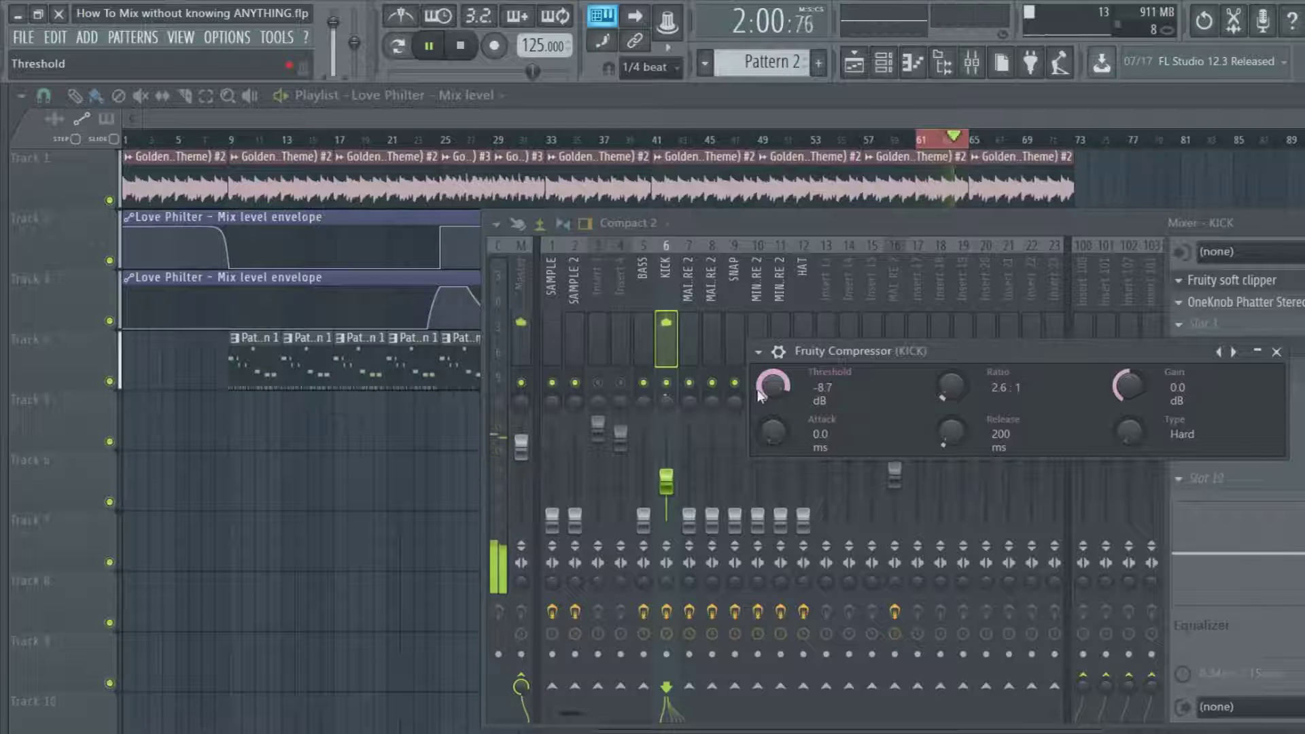
{"action": "key", "text": "Escape"}
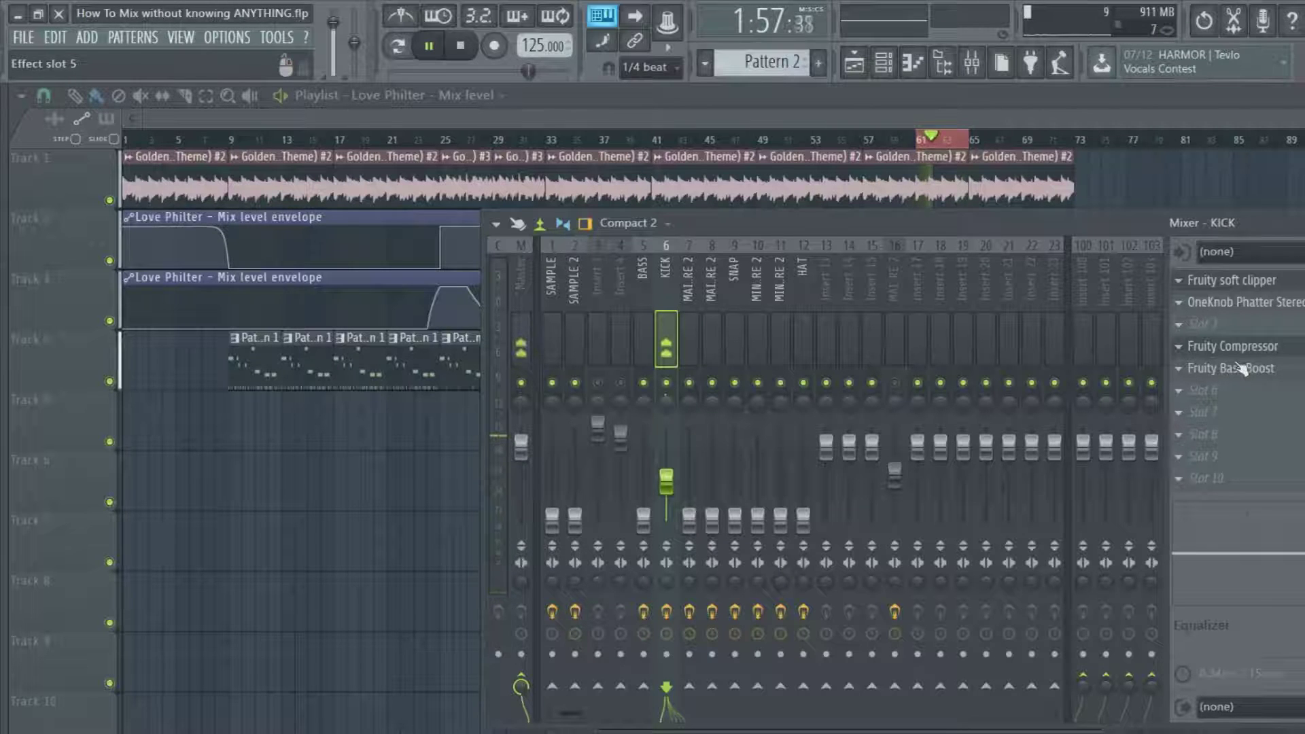
Step: Move the KICK's OneKnob Phatter to the last effect slot and pull the KICK track's level down to zero
{"action": "left_click_drag", "start_coordinate": [1276, 304], "coordinate": [1277, 480]}
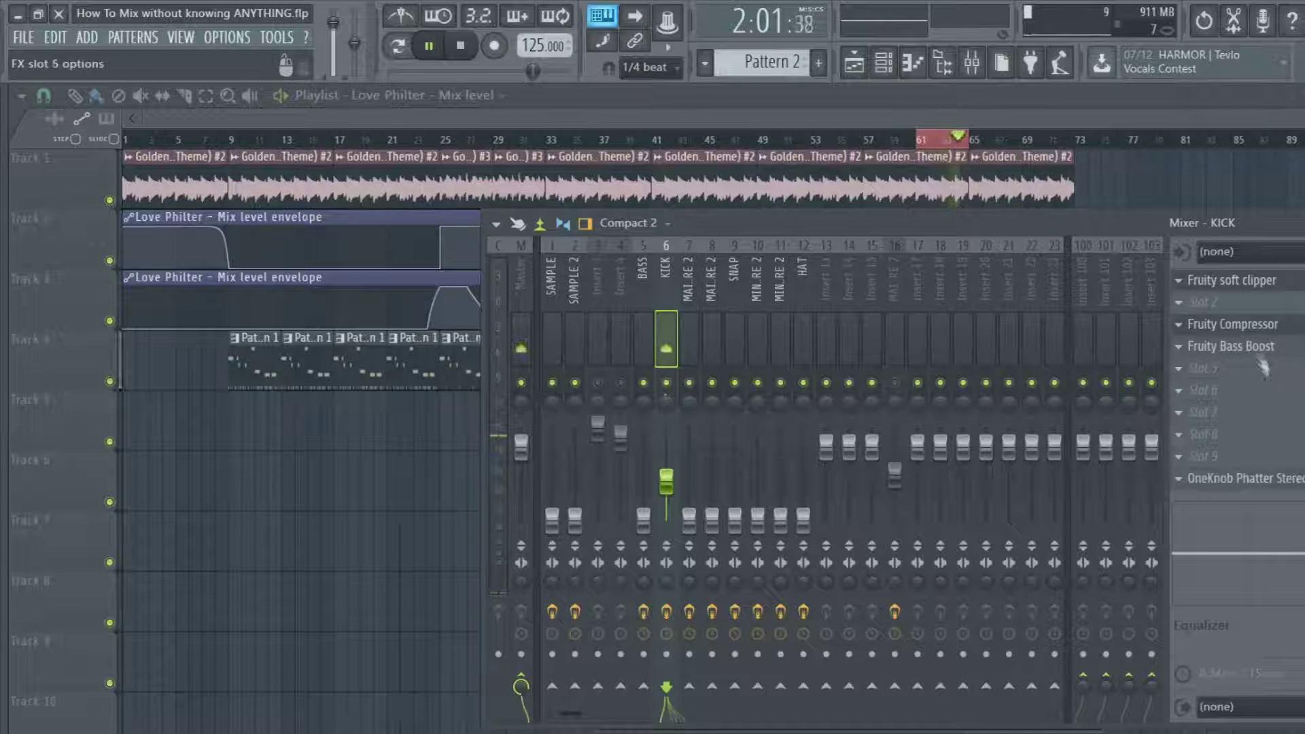
{"action": "mouse_move", "coordinate": [1255, 324]}
{"action": "left_mouse_down"}
{"action": "mouse_move", "coordinate": [1255, 309]}
{"action": "mouse_move", "coordinate": [1254, 324]}
{"action": "left_mouse_up"}
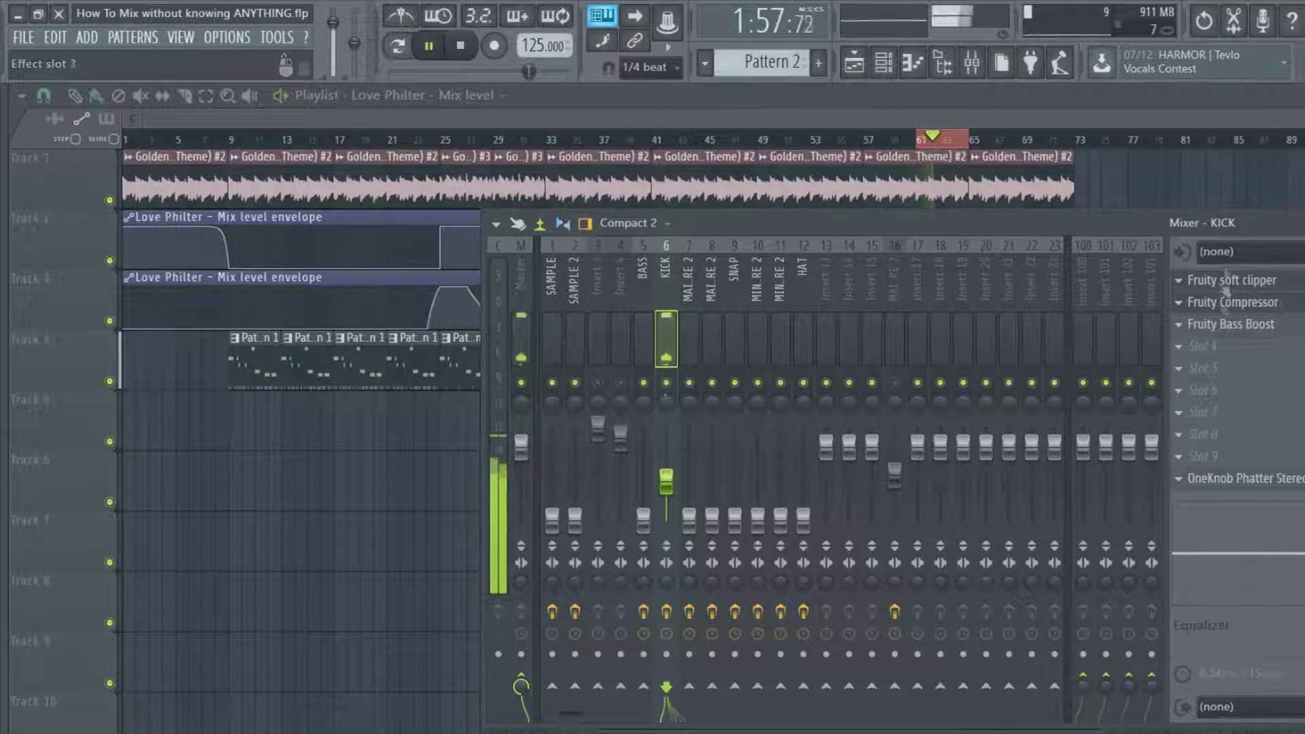
{"action": "left_click_drag", "start_coordinate": [666, 481], "coordinate": [666, 520]}
Step: Raise the BASS track's level to about halfway up the fader while it plays, and mute the track
{"action": "left_click", "coordinate": [642, 348]}
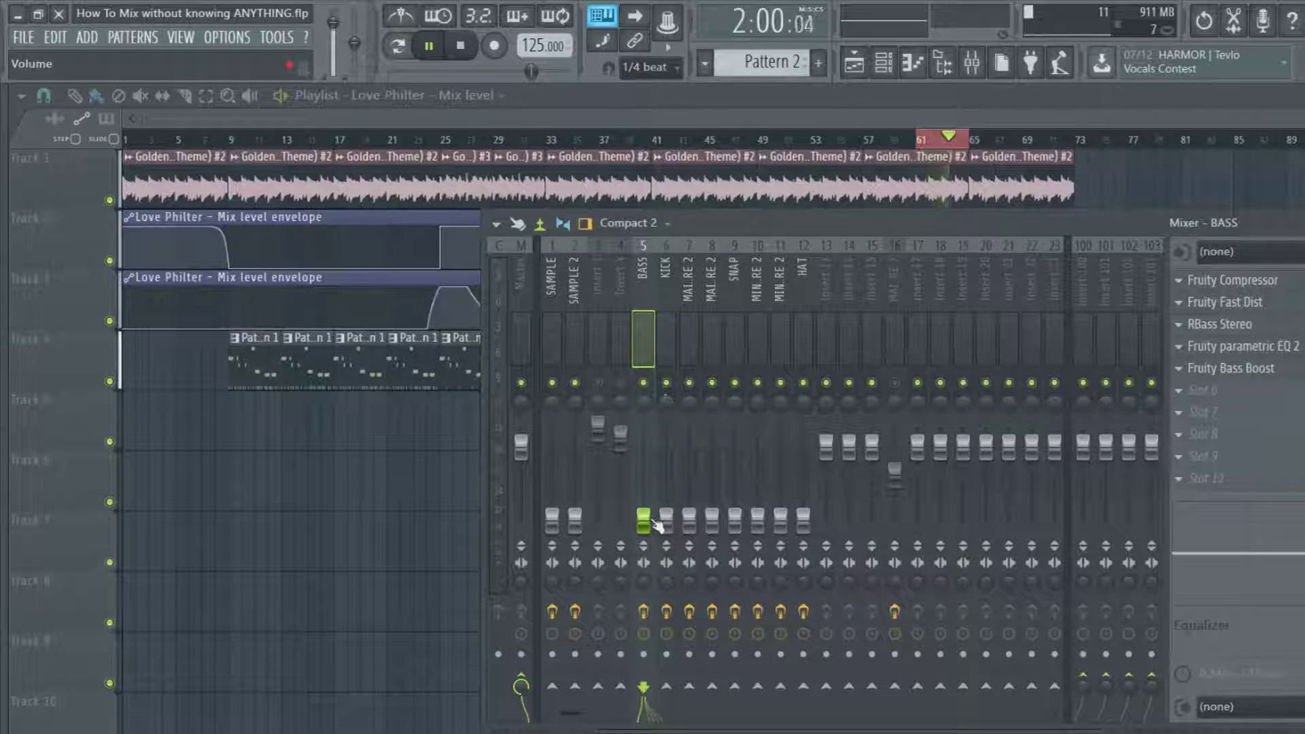
{"action": "left_click_drag", "start_coordinate": [654, 521], "coordinate": [654, 516]}
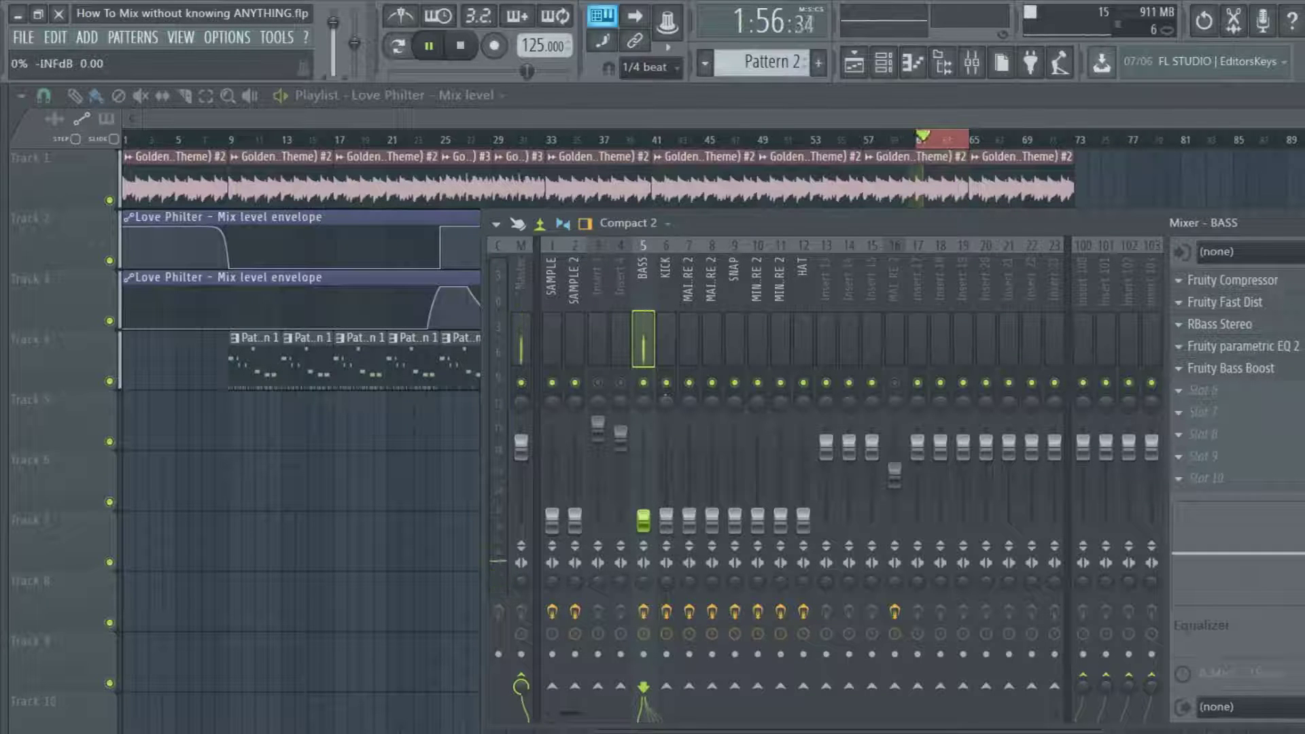
{"action": "left_click_drag", "start_coordinate": [643, 521], "coordinate": [643, 484]}
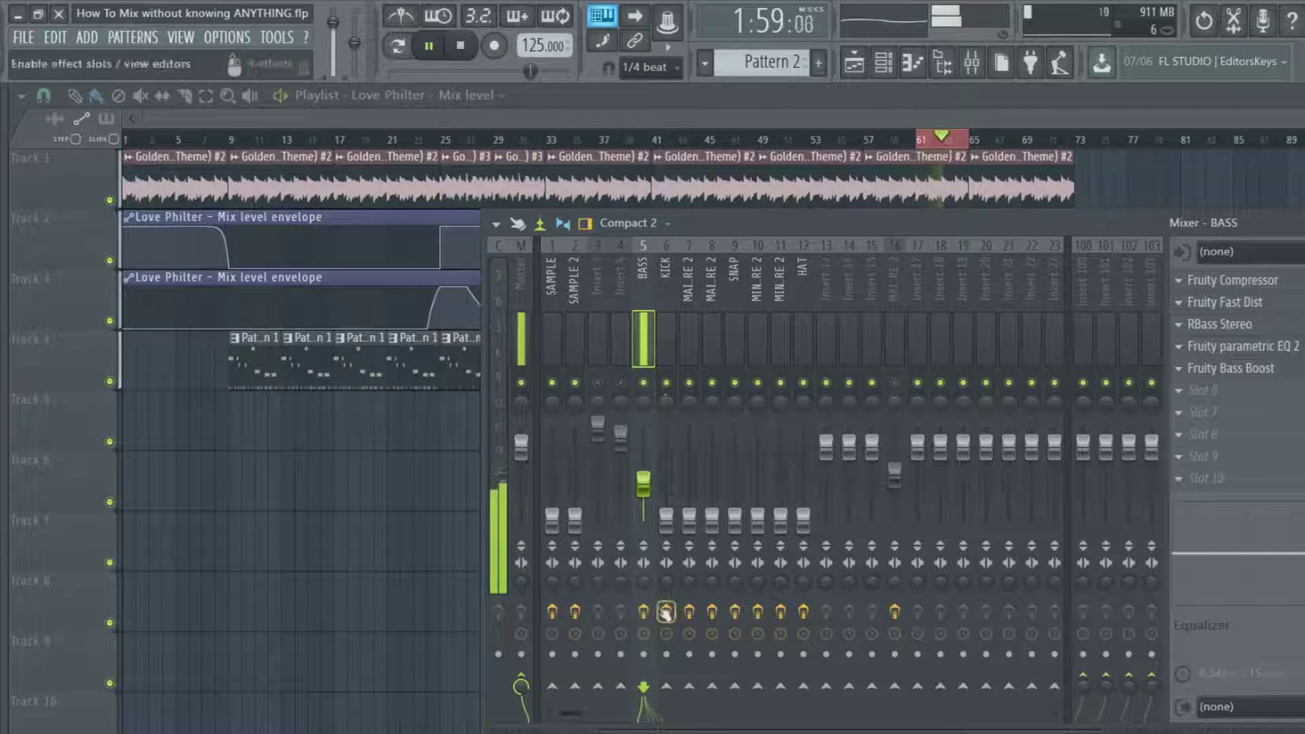
{"action": "left_click", "coordinate": [643, 383]}
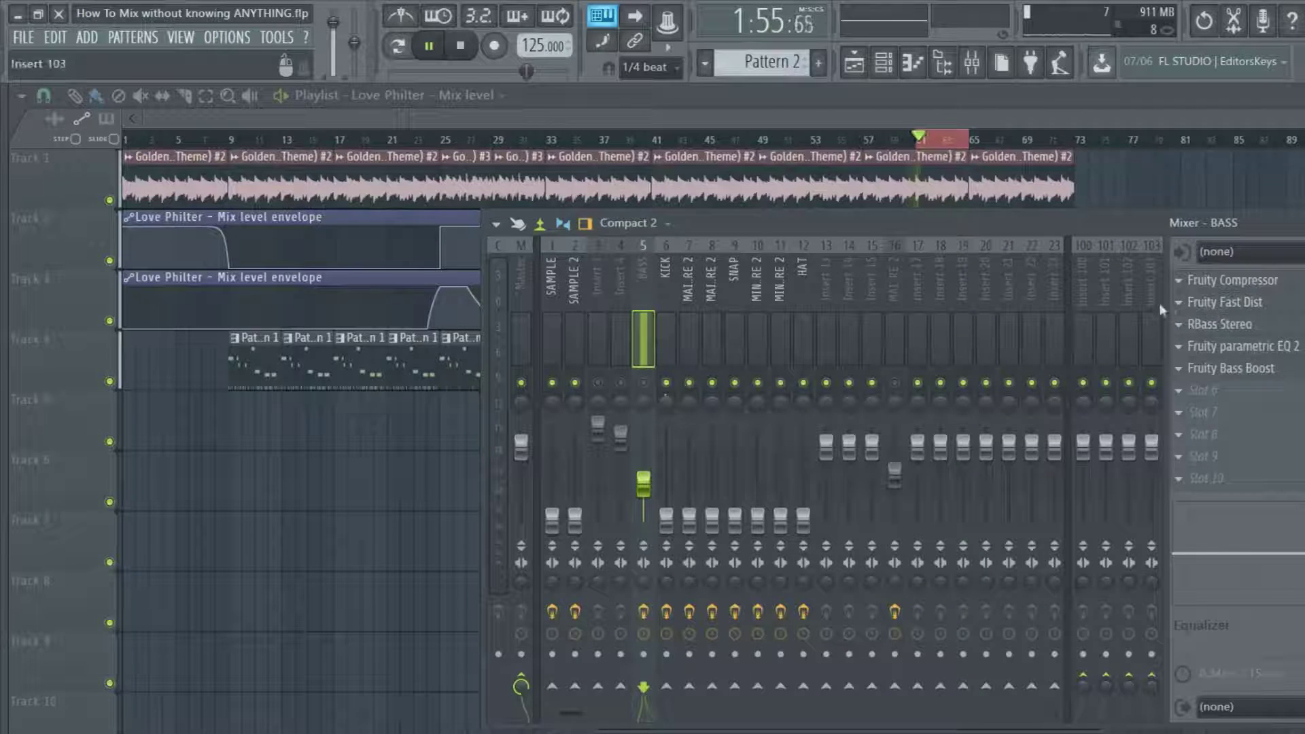
Step: Move the BASS track's Fruity Fast Dist to the last effect slot and set its RBass Stereo frequency to 256 Hz
{"action": "left_click_drag", "start_coordinate": [1194, 309], "coordinate": [1221, 479]}
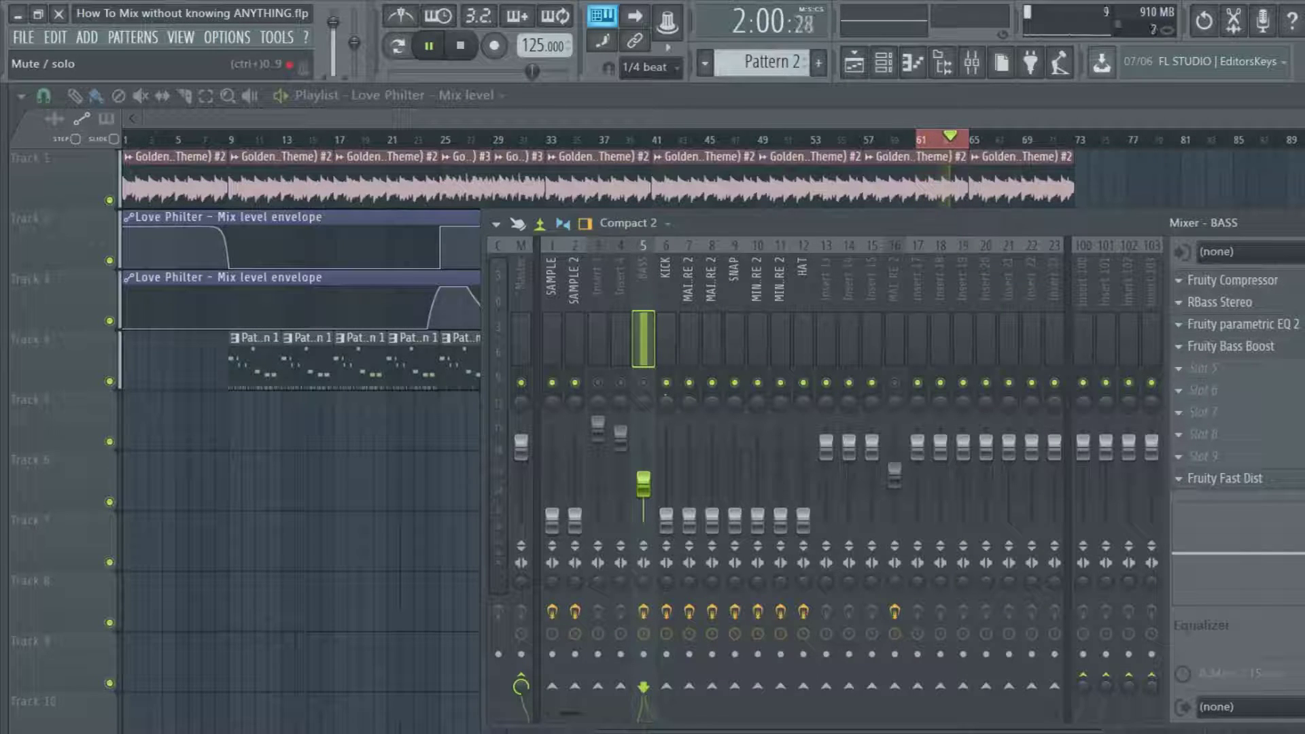
{"action": "left_click", "coordinate": [1244, 306]}
{"action": "left_click", "coordinate": [1244, 306]}
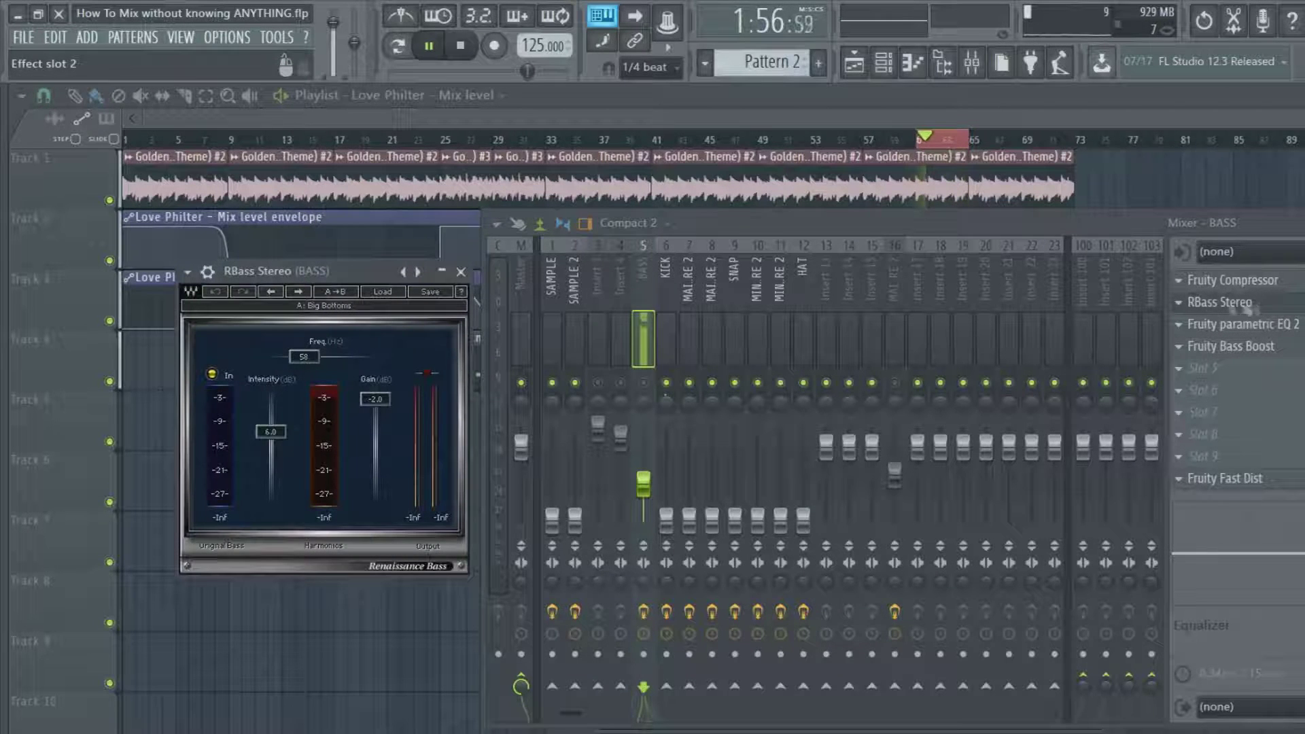
{"action": "left_click_drag", "start_coordinate": [309, 352], "coordinate": [360, 357]}
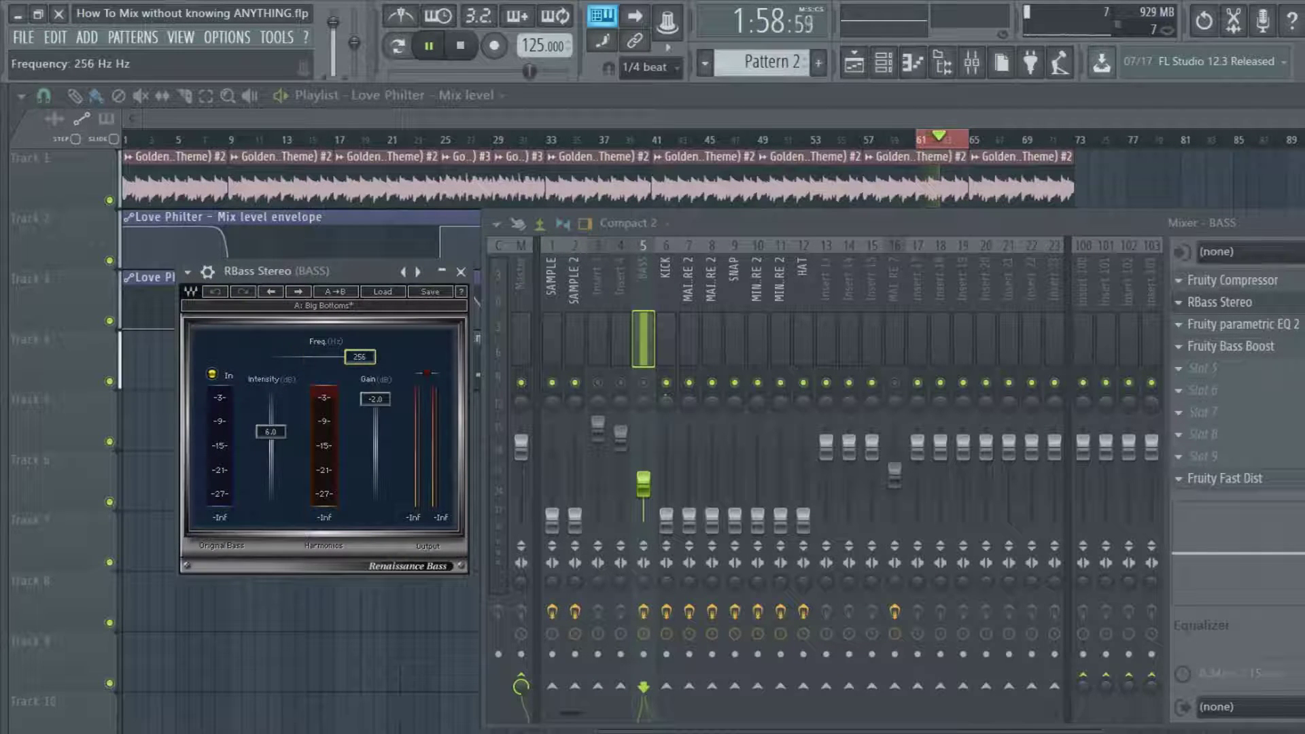
Step: Set the frequency of the BASS track's Fruity Bass Boost to 100 Hz
{"action": "left_click", "coordinate": [1231, 346]}
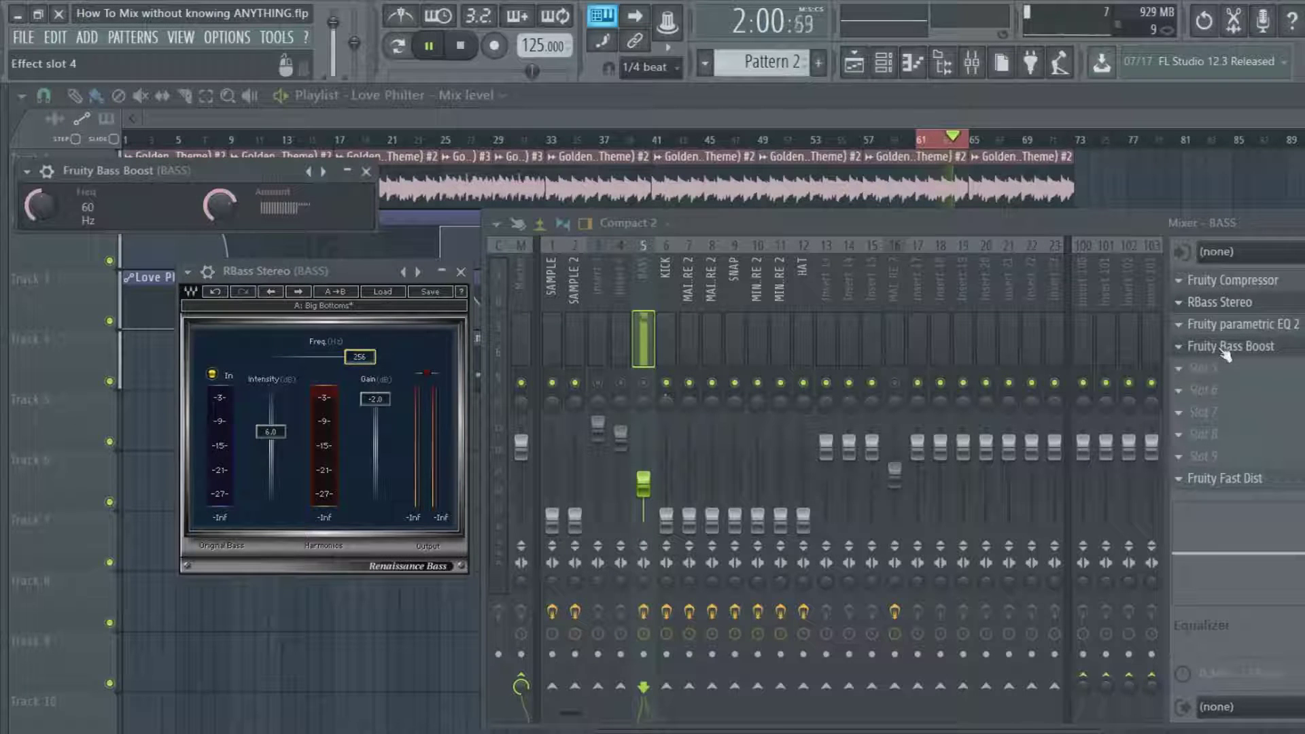
{"action": "left_click_drag", "start_coordinate": [41, 206], "coordinate": [72, 193]}
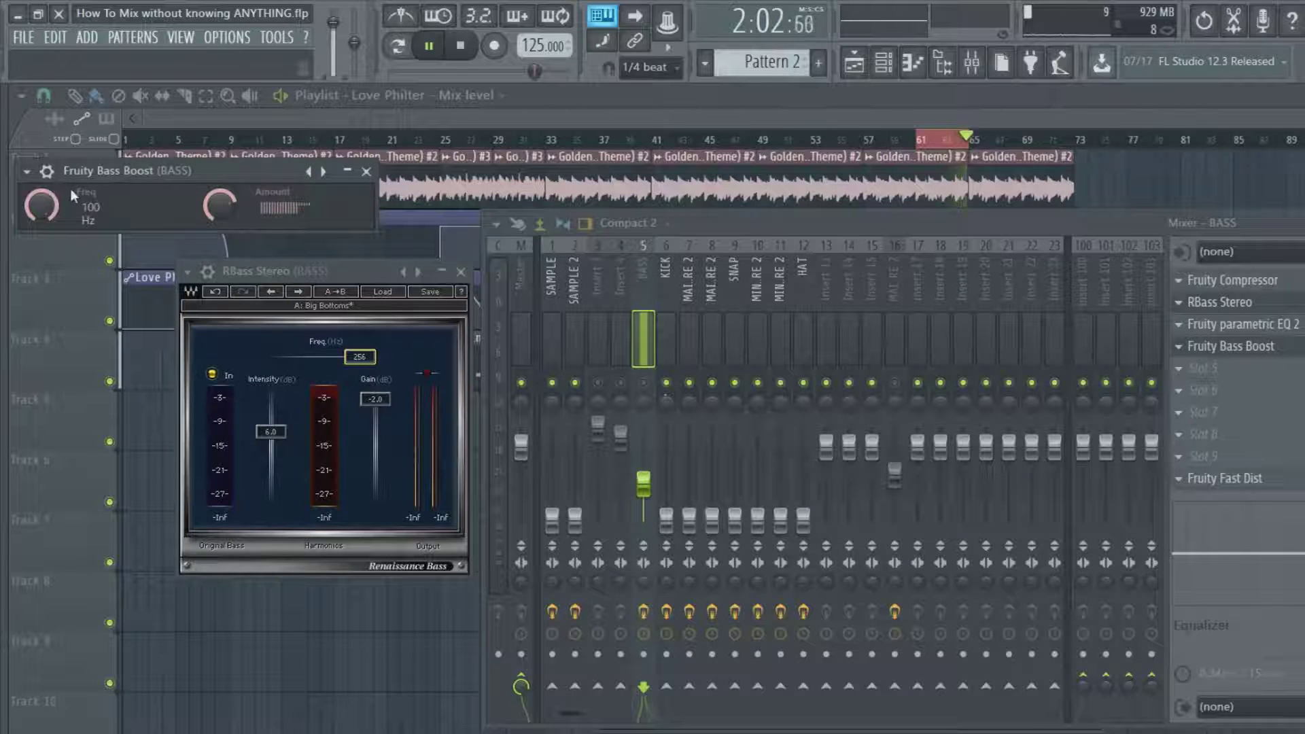
{"action": "left_click_drag", "start_coordinate": [102, 170], "coordinate": [728, 592]}
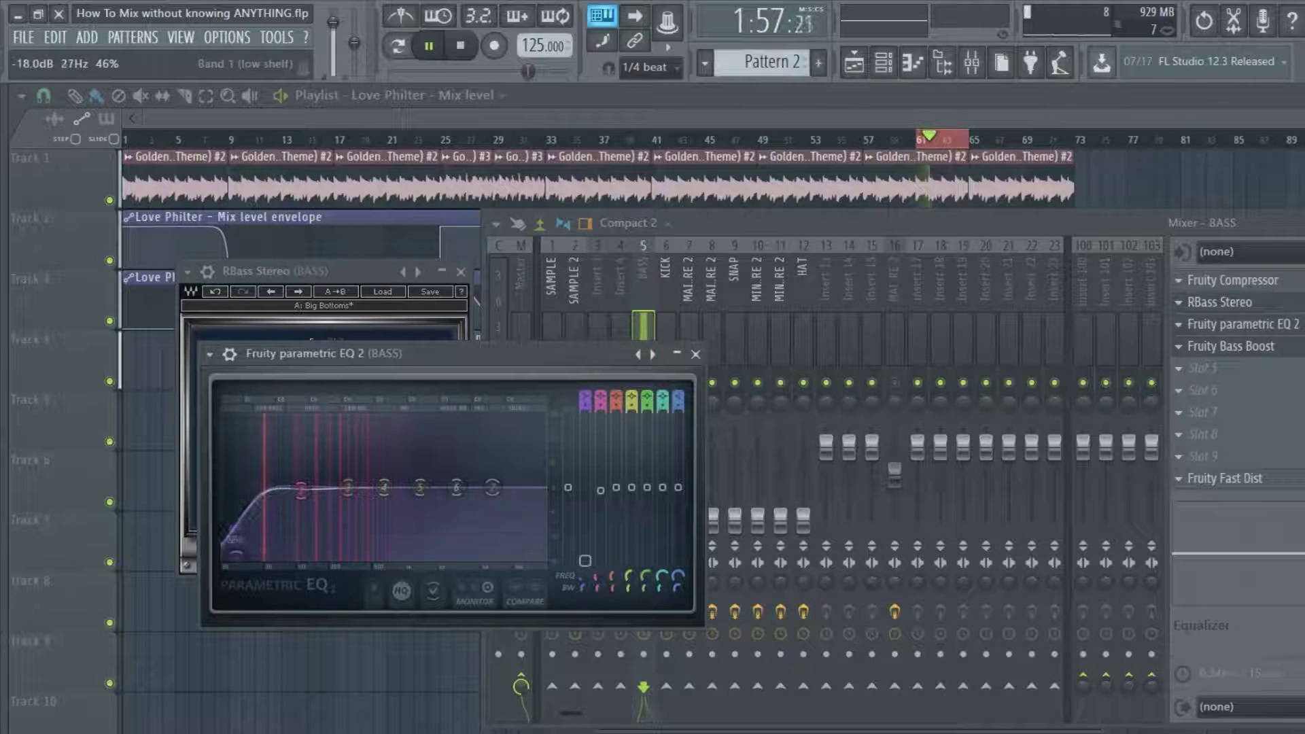
Step: Unmute the BASS track, shift the low-shelf band 1 of its Fruity parametric EQ 2 slightly higher in frequency, and stop playback
{"action": "left_click_drag", "start_coordinate": [293, 353], "coordinate": [919, 397]}
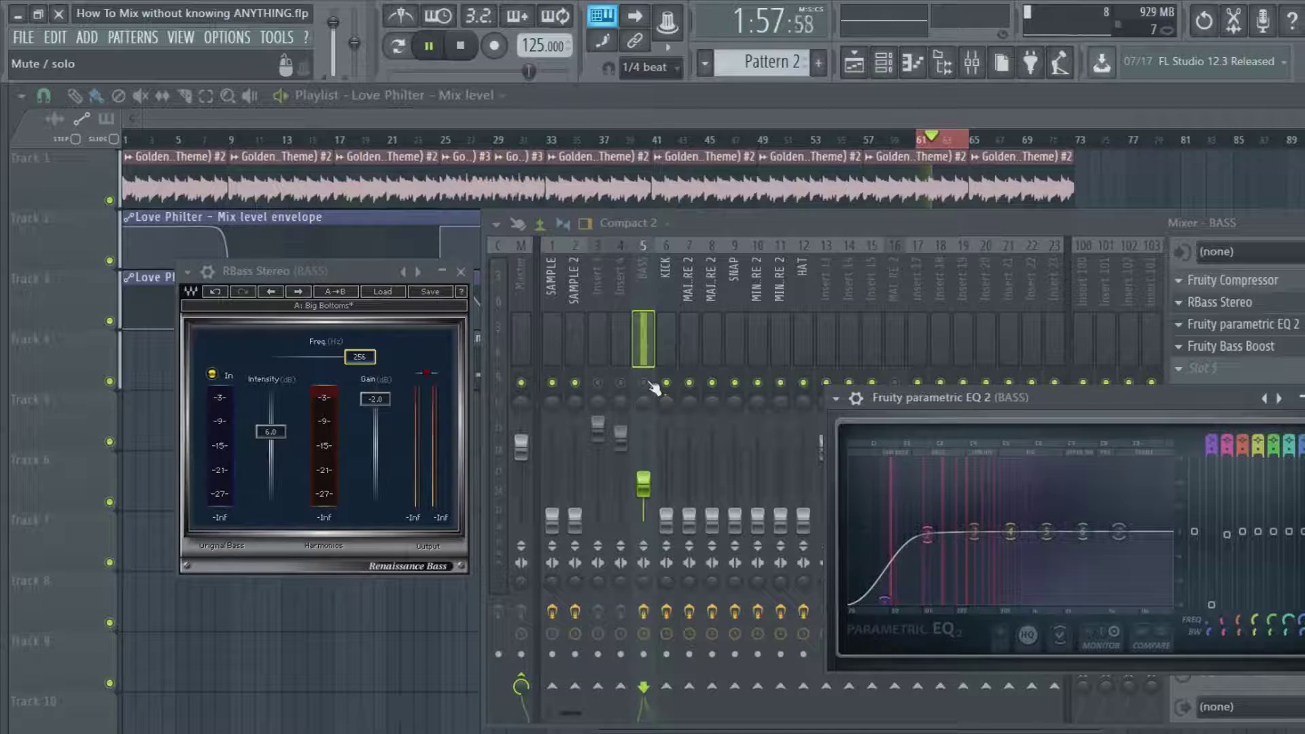
{"action": "left_click", "coordinate": [650, 386]}
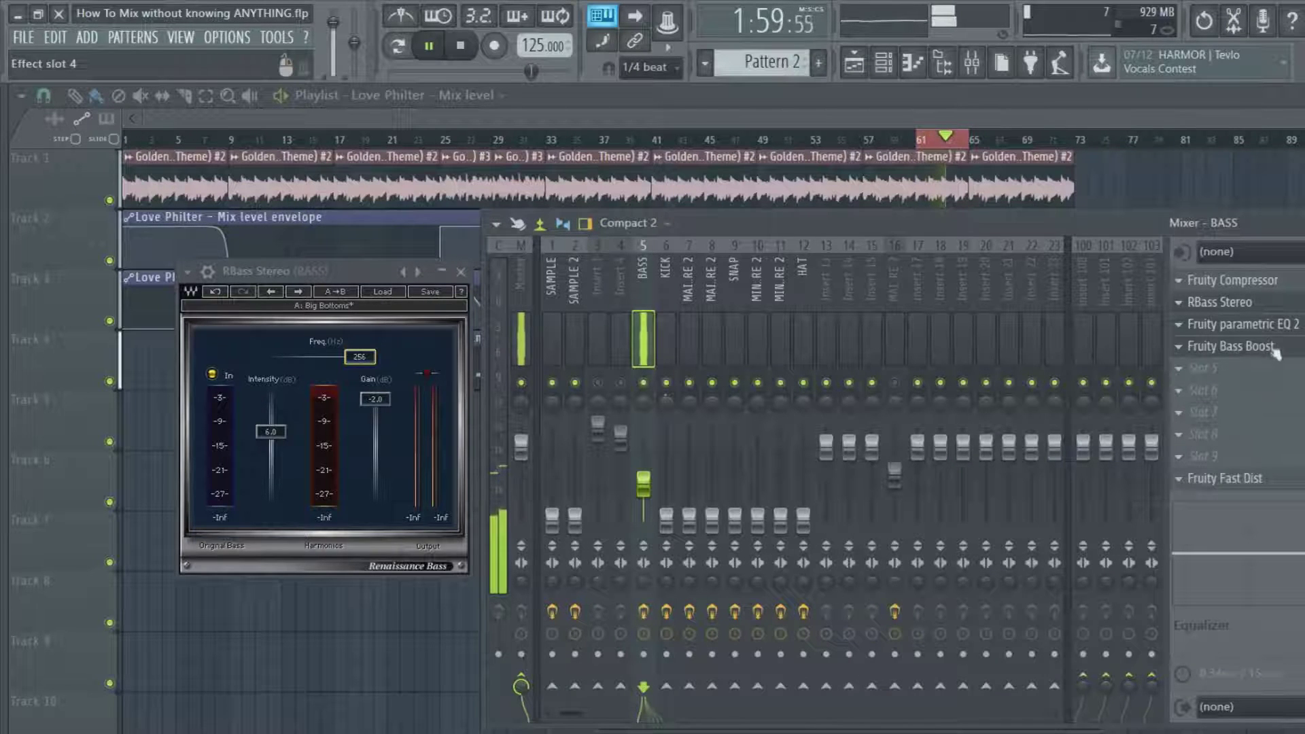
{"action": "left_click", "coordinate": [1230, 326]}
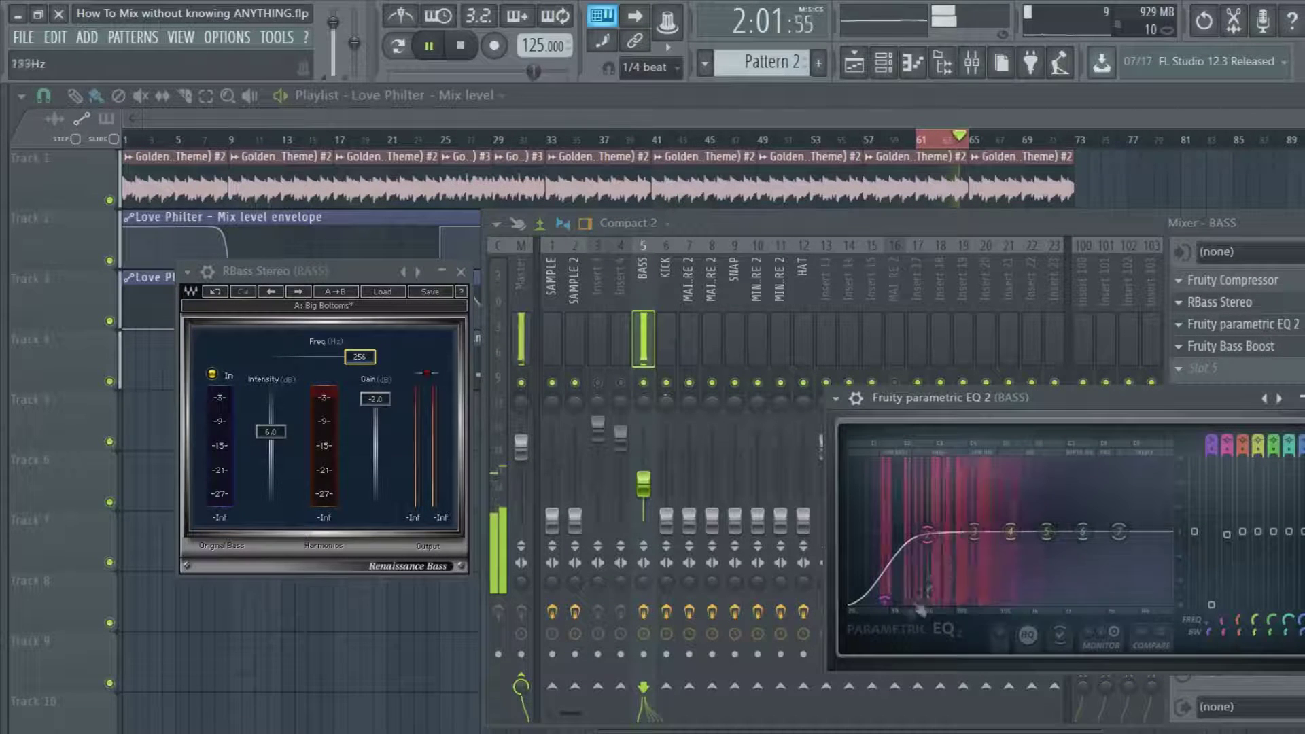
{"action": "left_click_drag", "start_coordinate": [921, 608], "coordinate": [889, 600]}
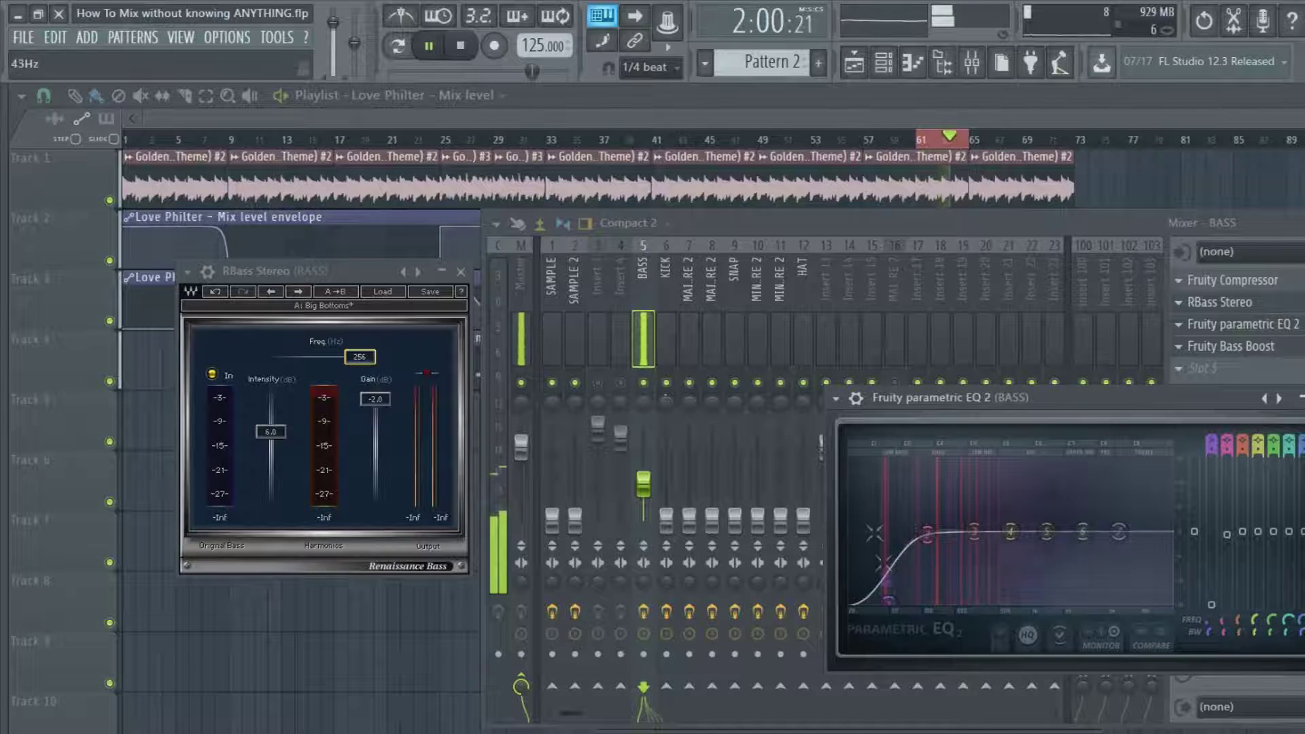
{"action": "key", "text": "space"}
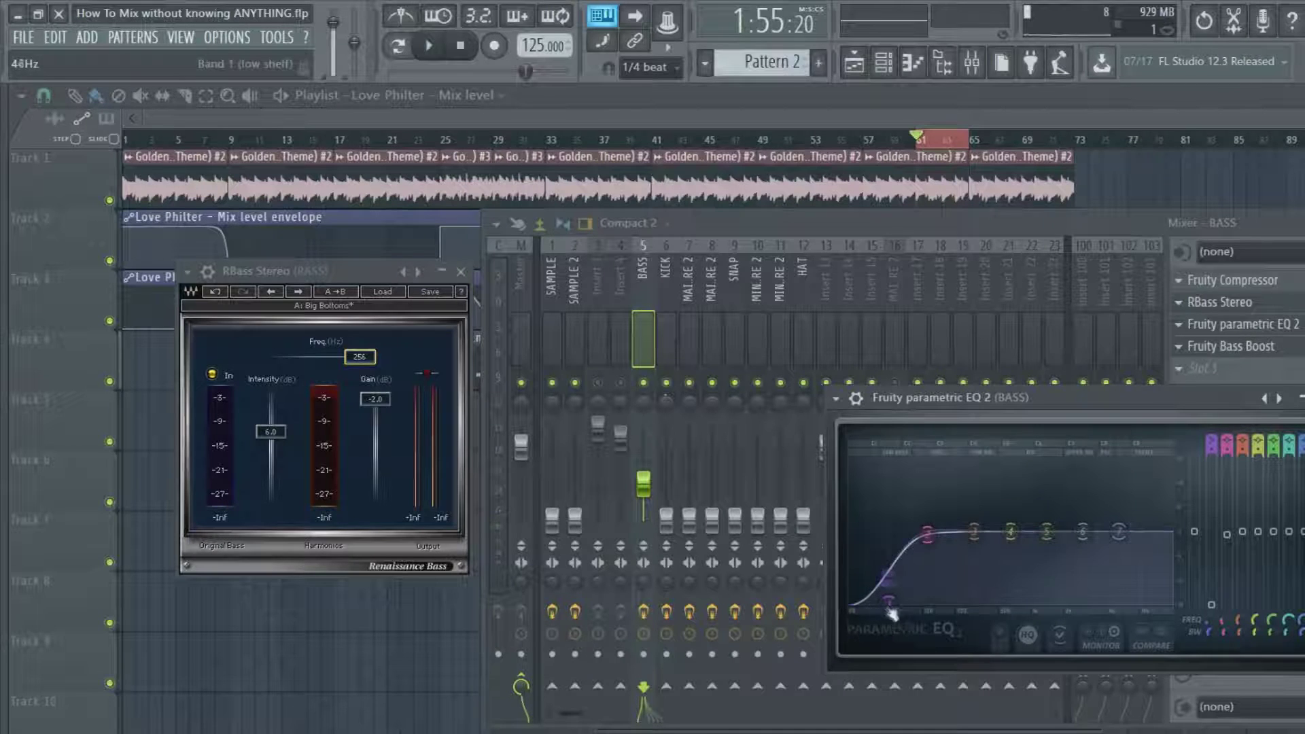
Step: Shift band 1 of the BASS track's Fruity parametric EQ 2 slightly lower in frequency and play the section to check the bass spectrum
{"action": "left_click_drag", "start_coordinate": [889, 583], "coordinate": [860, 612]}
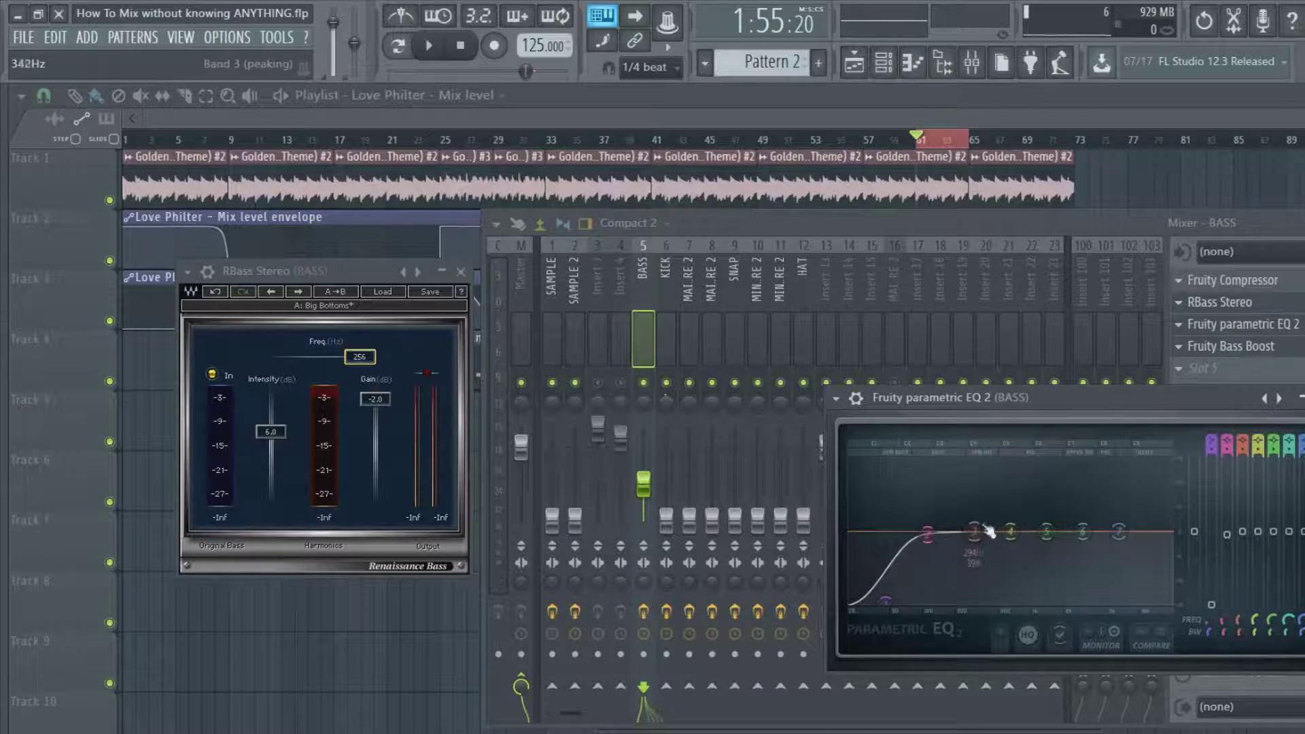
{"action": "left_click_drag", "start_coordinate": [1027, 408], "coordinate": [889, 427]}
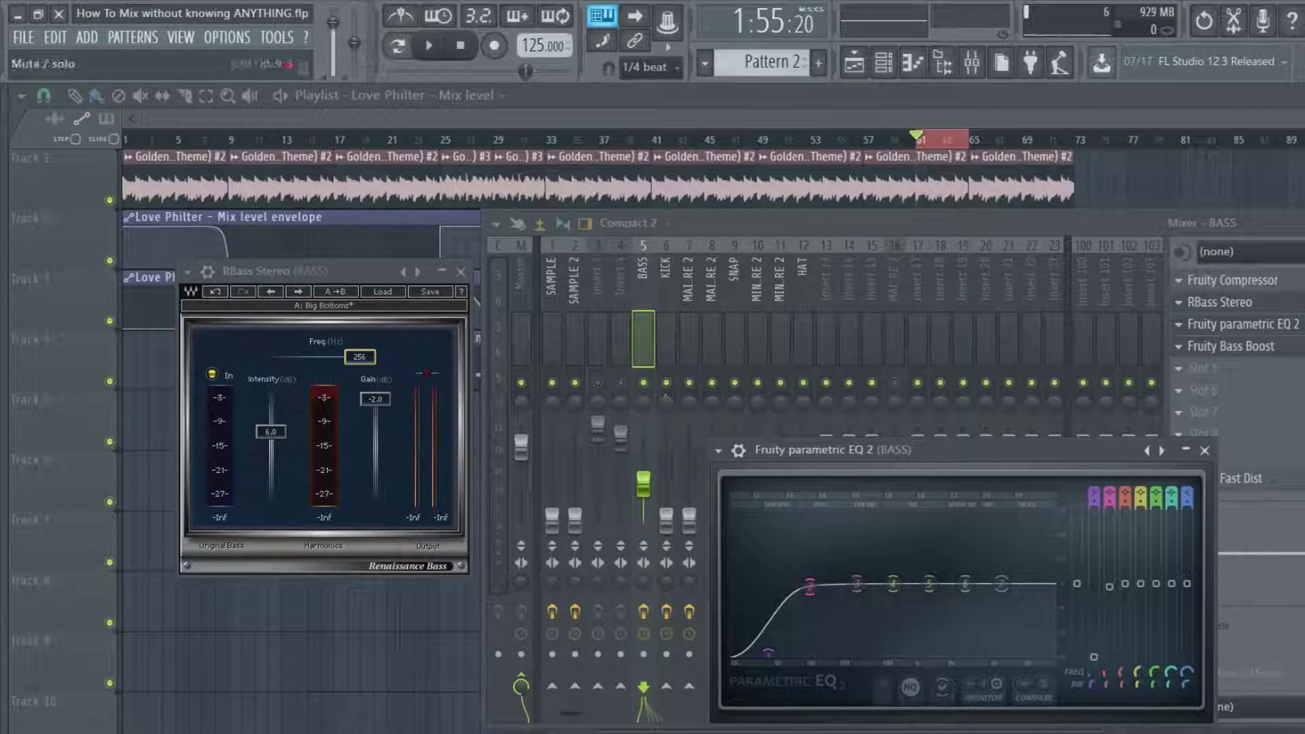
{"action": "left_click", "coordinate": [1205, 450]}
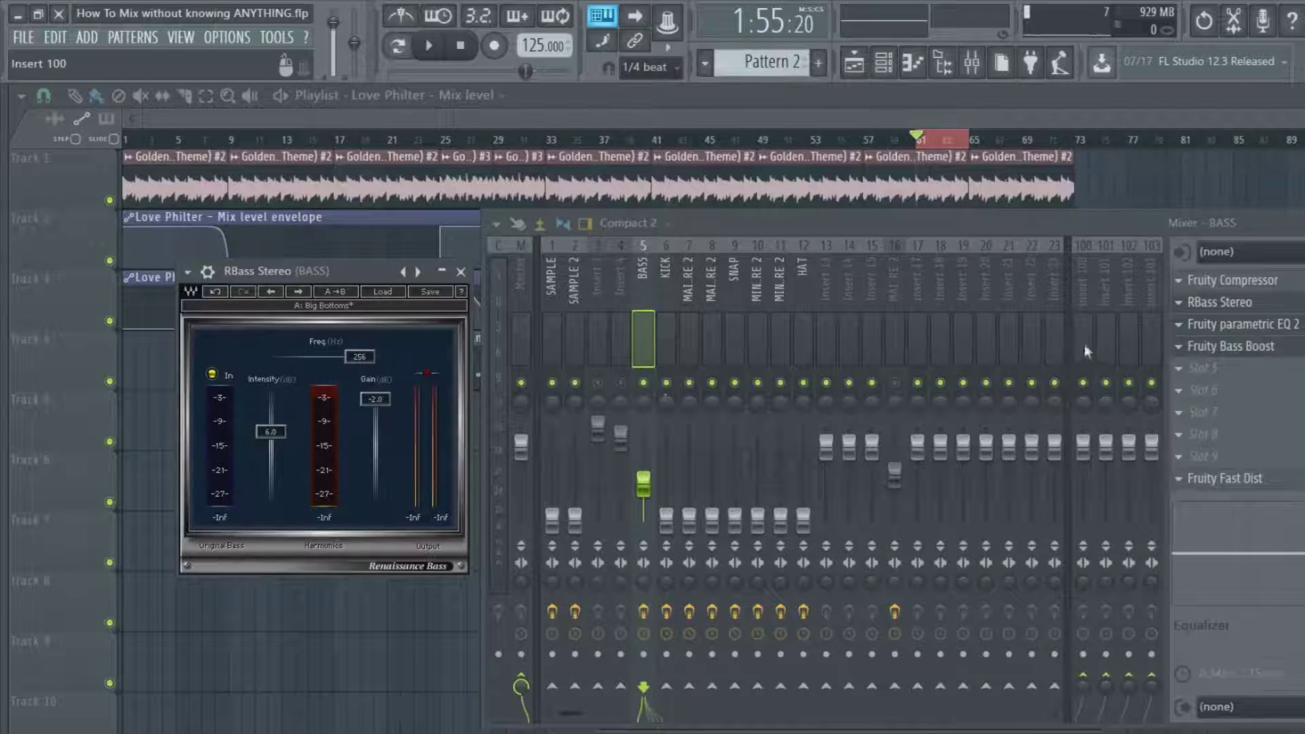
{"action": "left_click", "coordinate": [1282, 329]}
{"action": "left_click_drag", "start_coordinate": [819, 450], "coordinate": [613, 312]}
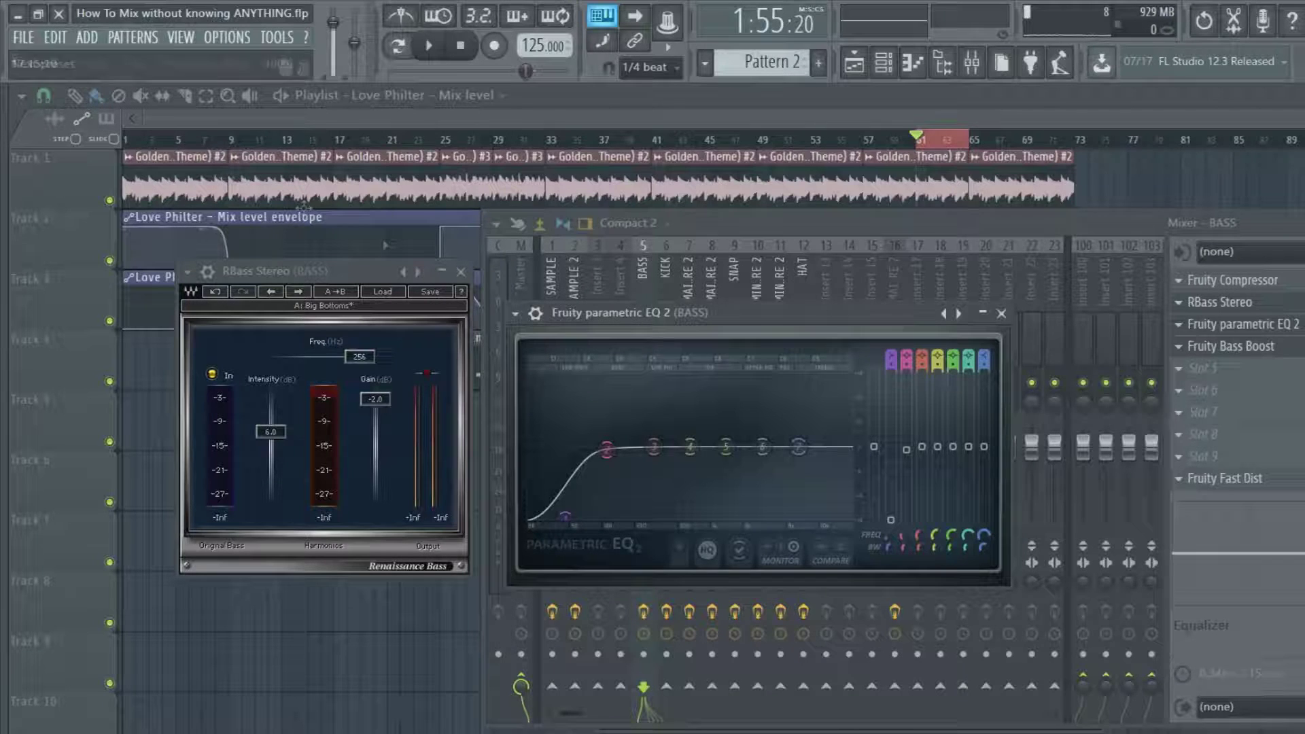
{"action": "left_click", "coordinate": [428, 46]}
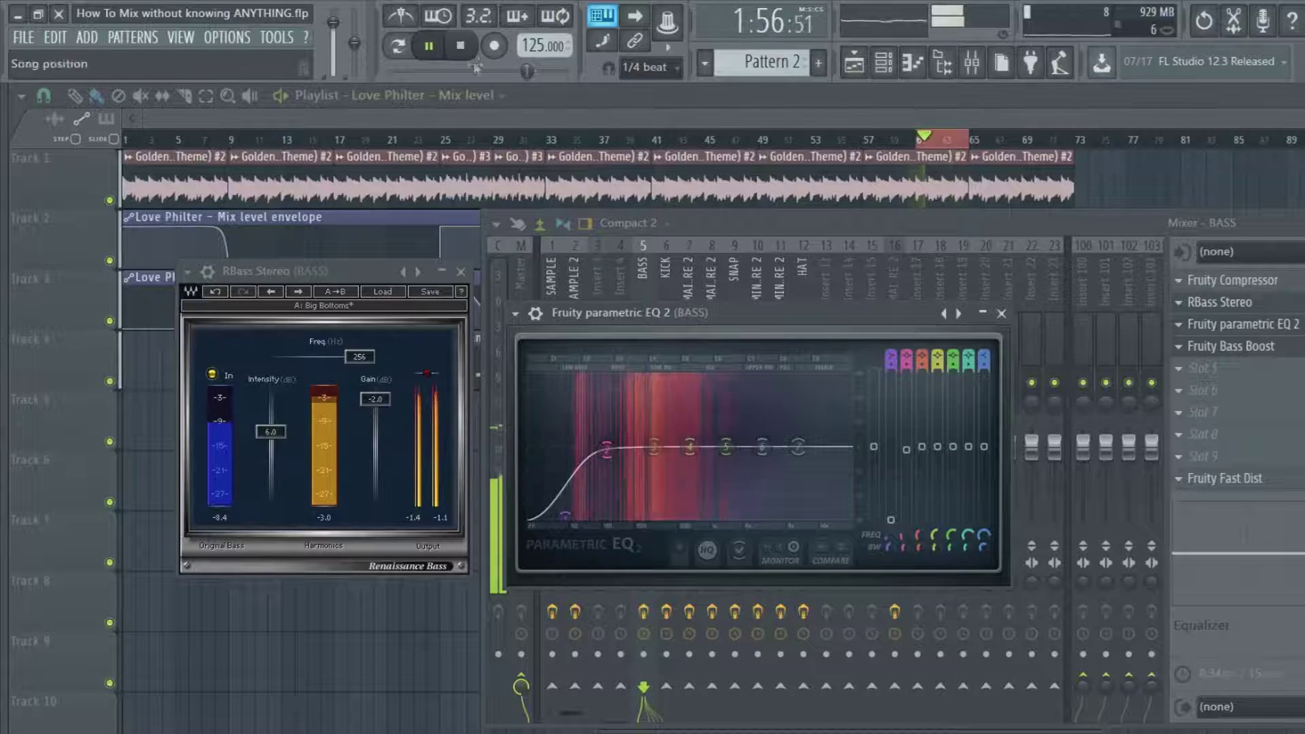
{"action": "key", "text": "space"}
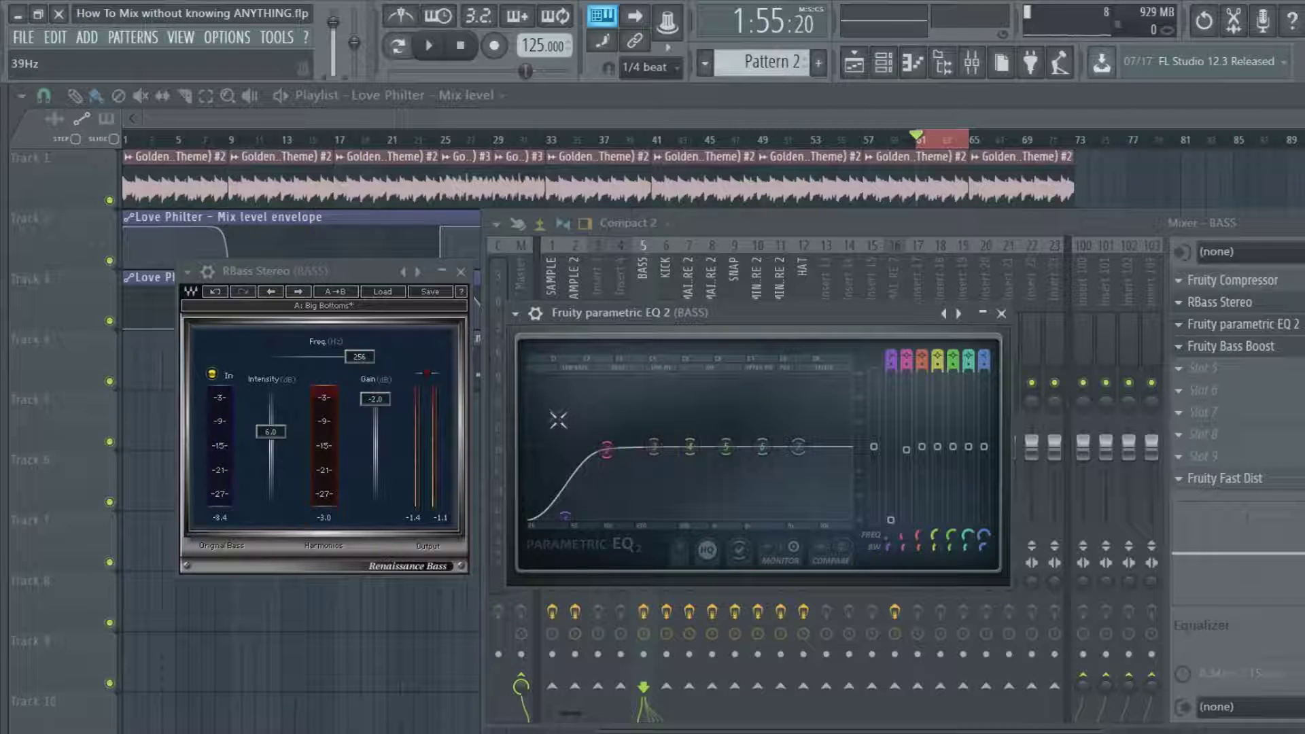
Step: Set the BASS track's RBass Stereo frequency to 41 Hz, listen to it, and move the plugin to effect slot 8
{"action": "left_click_drag", "start_coordinate": [367, 360], "coordinate": [313, 358]}
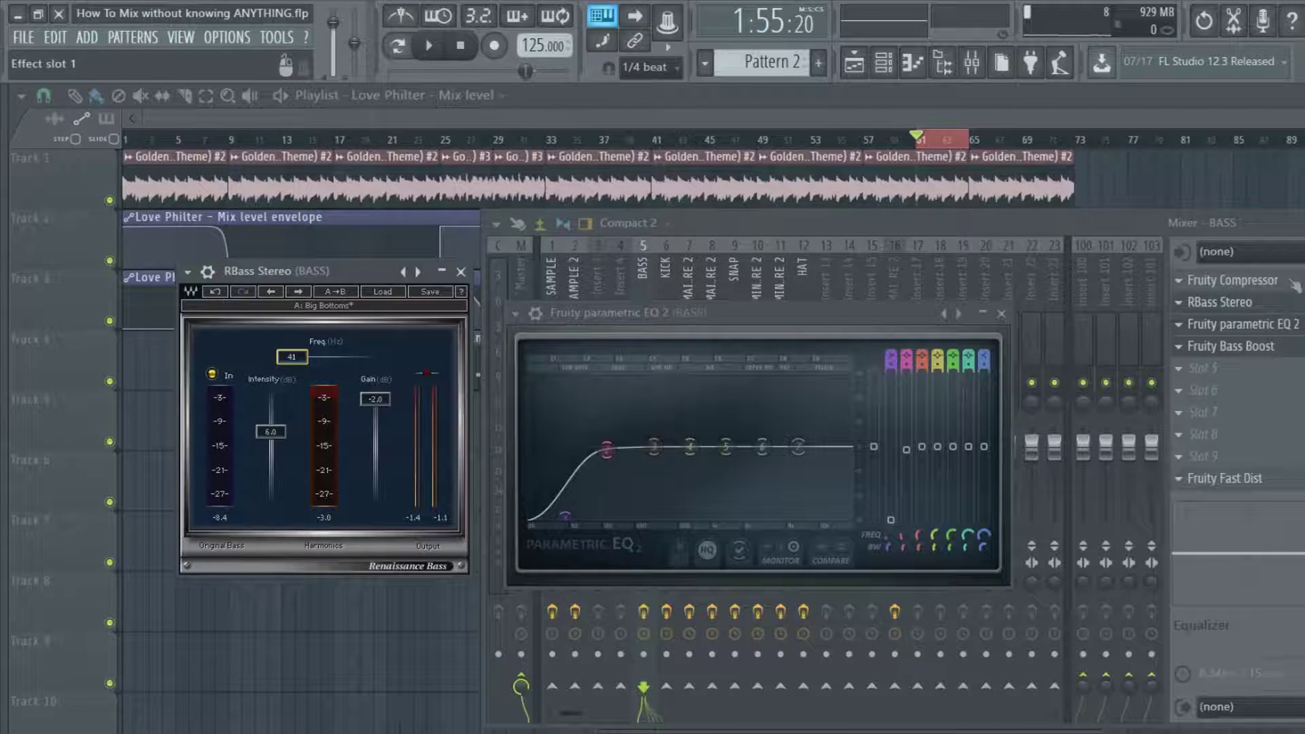
{"action": "key", "text": "Escape"}
{"action": "key", "text": "space"}
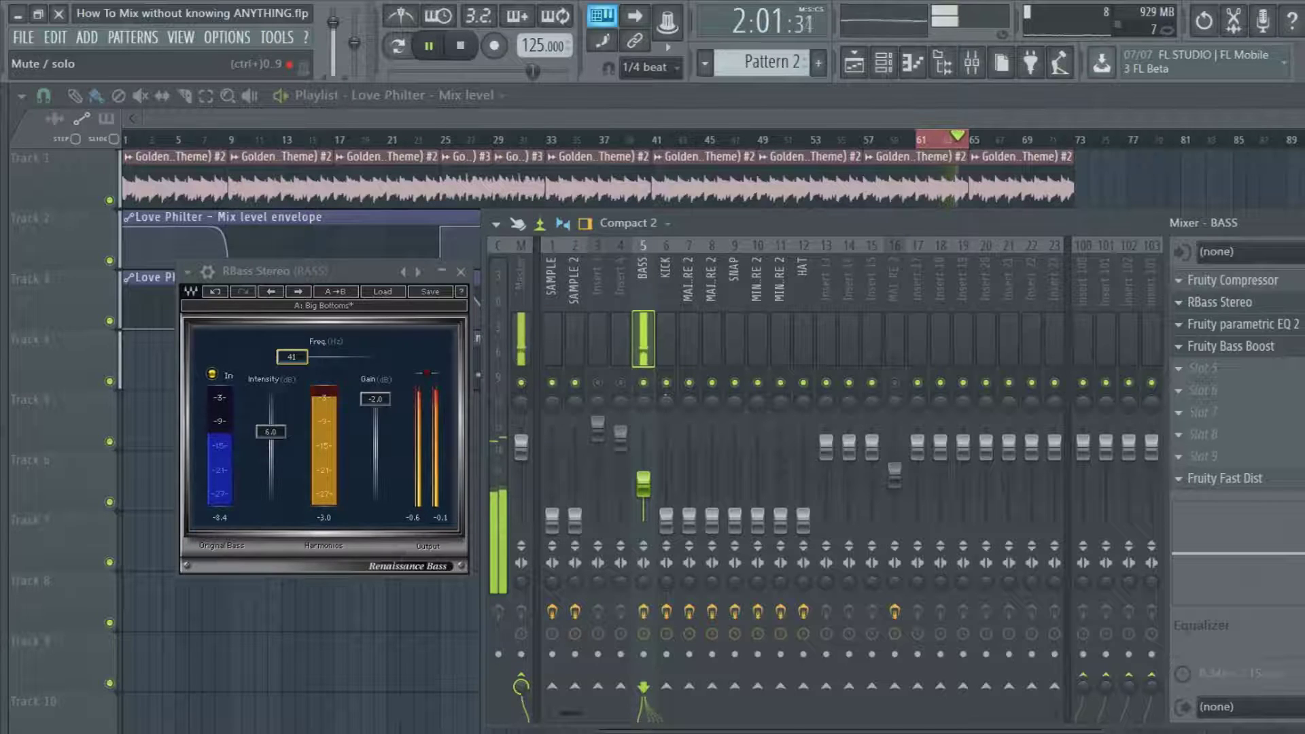
{"action": "left_click", "coordinate": [1300, 303]}
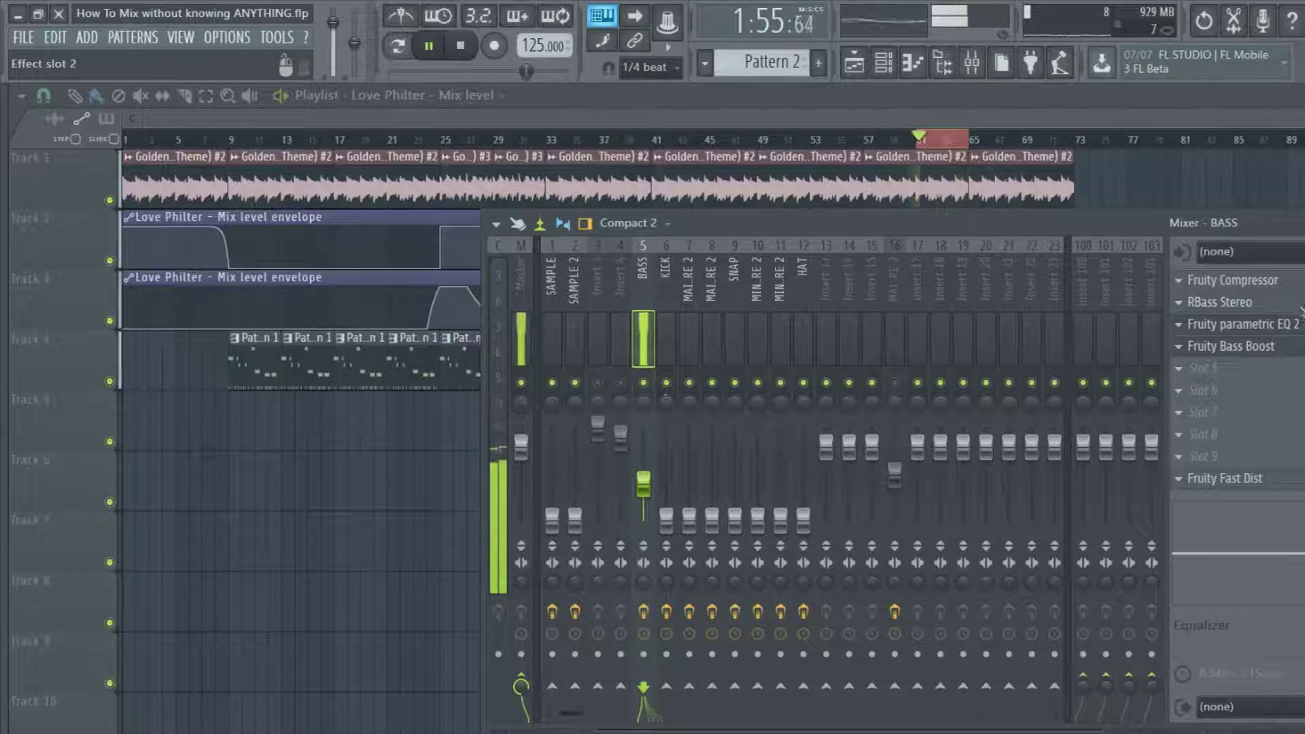
{"action": "key", "text": "space"}
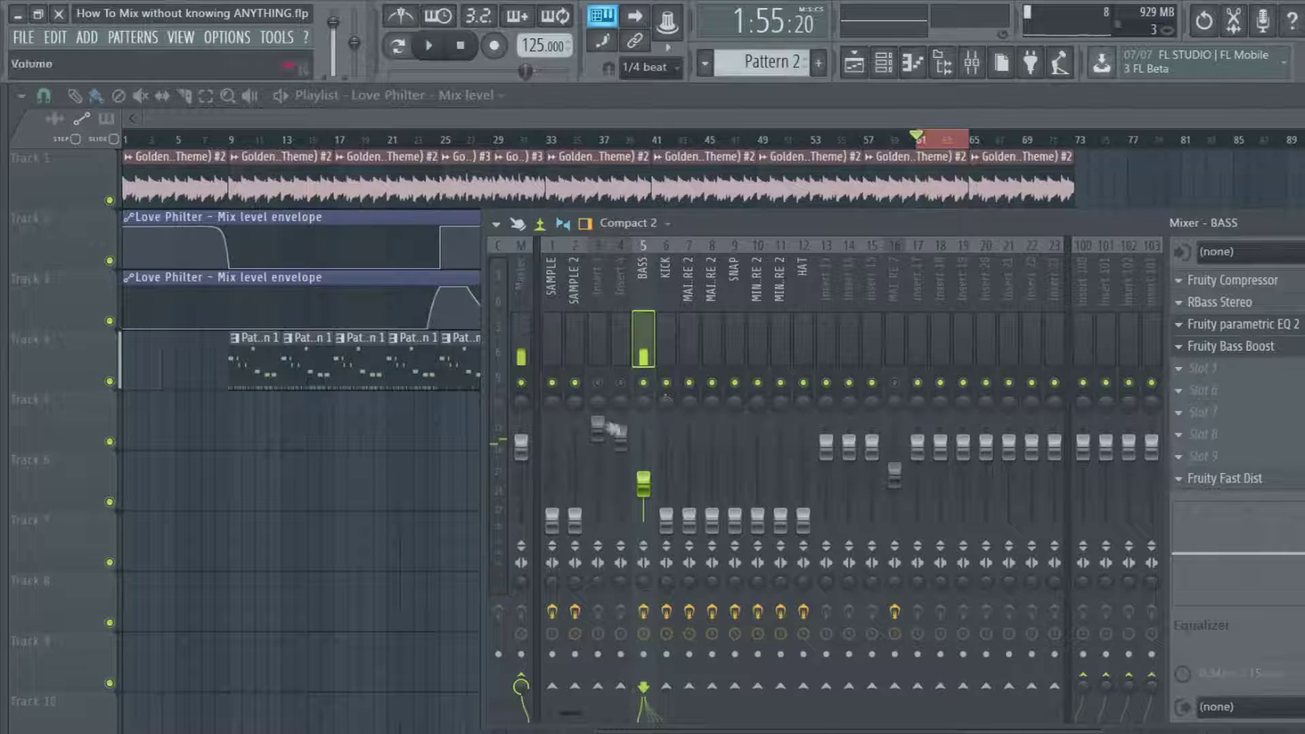
{"action": "left_click_drag", "start_coordinate": [1281, 303], "coordinate": [1281, 435]}
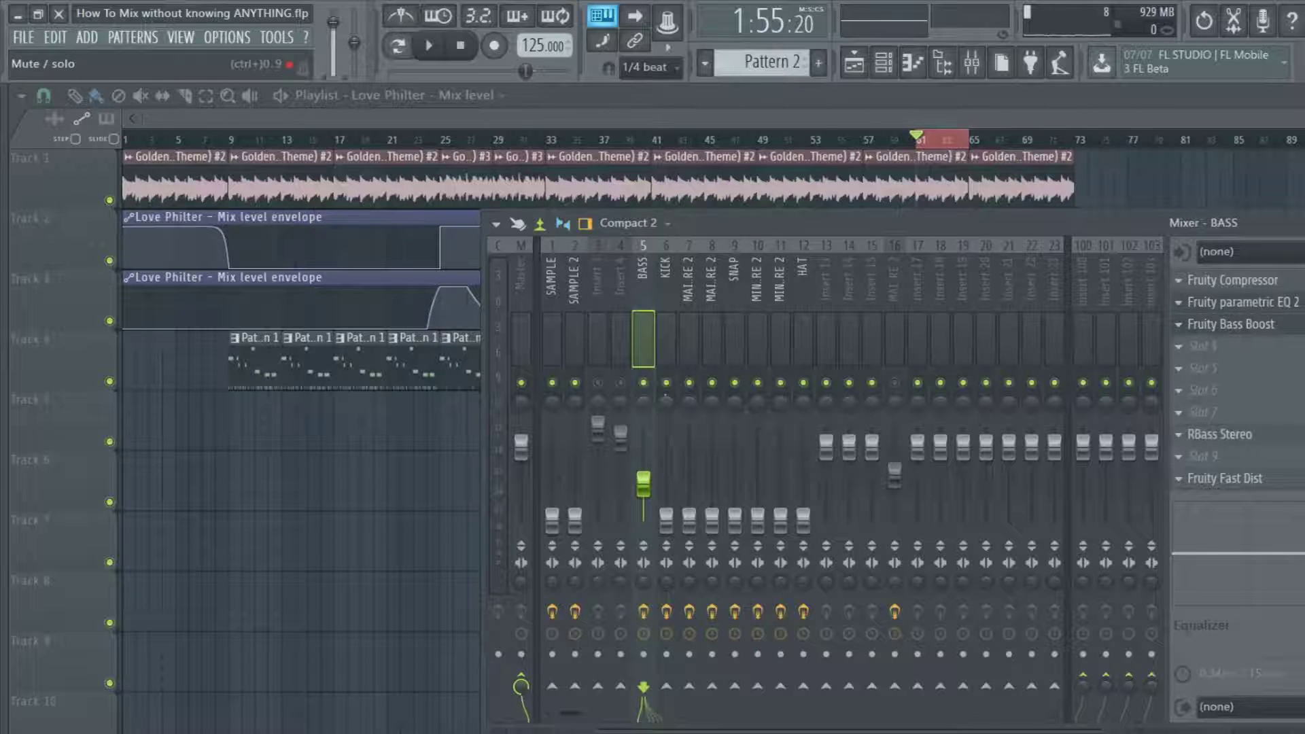
Step: Set the BASS track's Fruity Bass Boost frequency to 41 Hz and its amount to maximum, then listen to the result
{"action": "left_click", "coordinate": [1232, 325]}
{"action": "left_click_drag", "start_coordinate": [665, 626], "coordinate": [665, 643]}
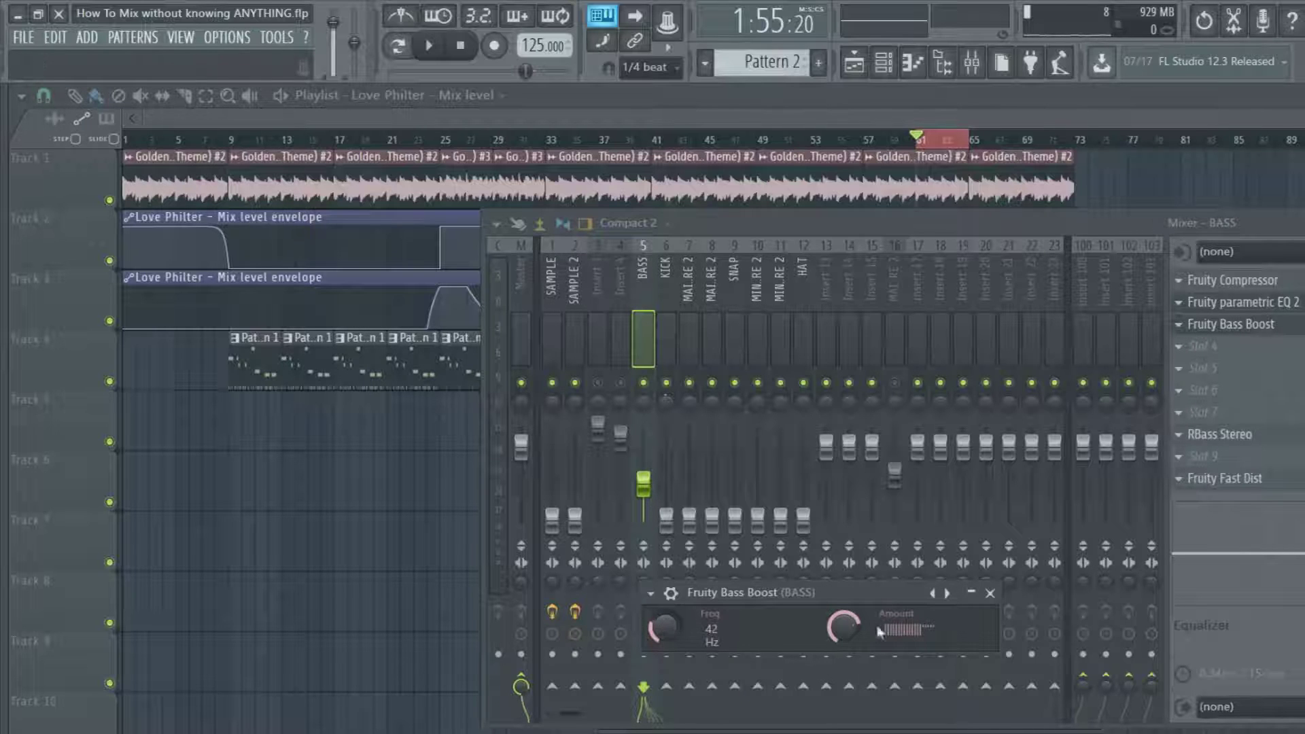
{"action": "left_click_drag", "start_coordinate": [844, 626], "coordinate": [843, 615]}
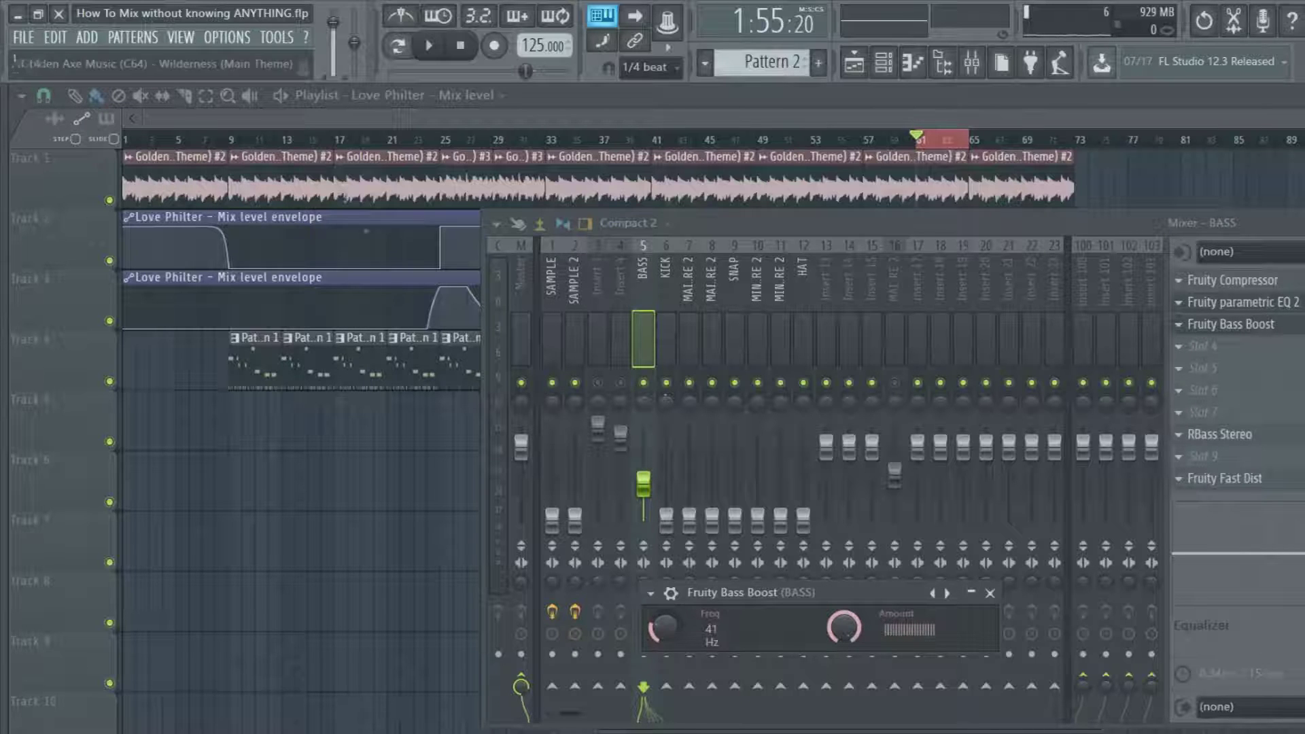
{"action": "left_click", "coordinate": [429, 46]}
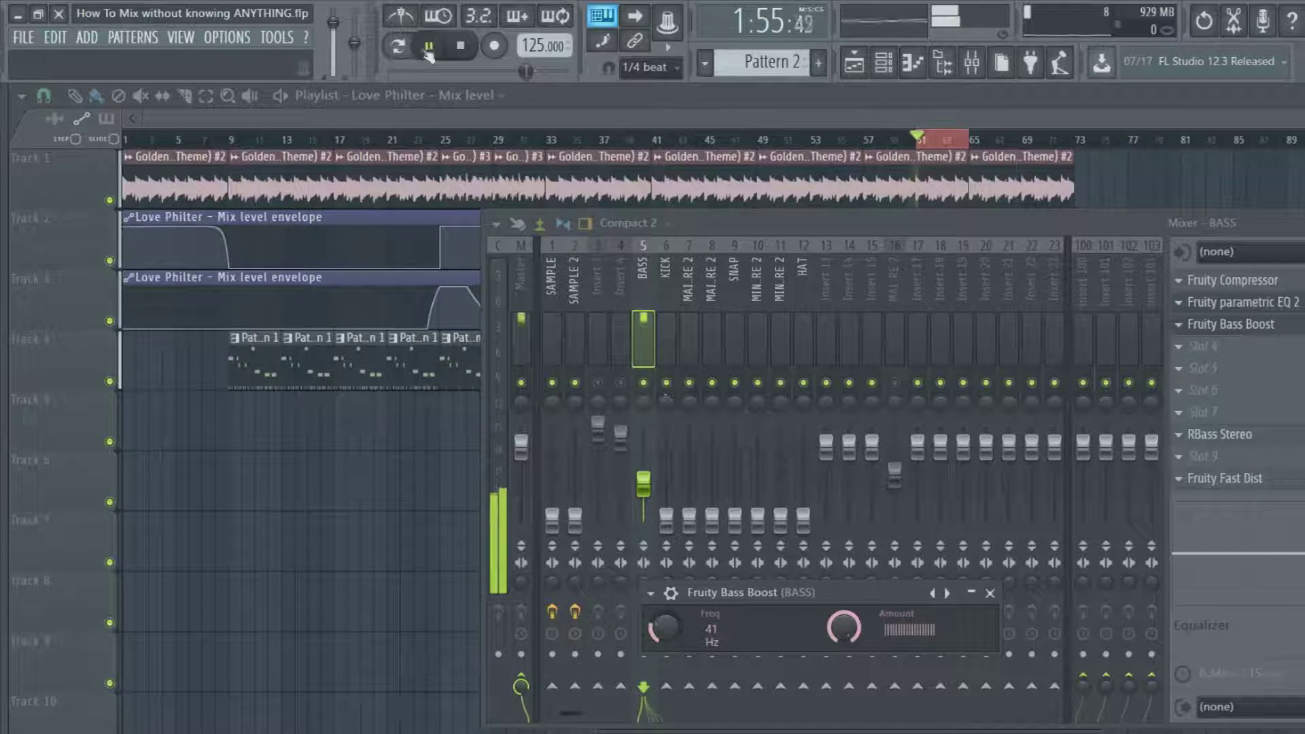
{"action": "left_click", "coordinate": [473, 46]}
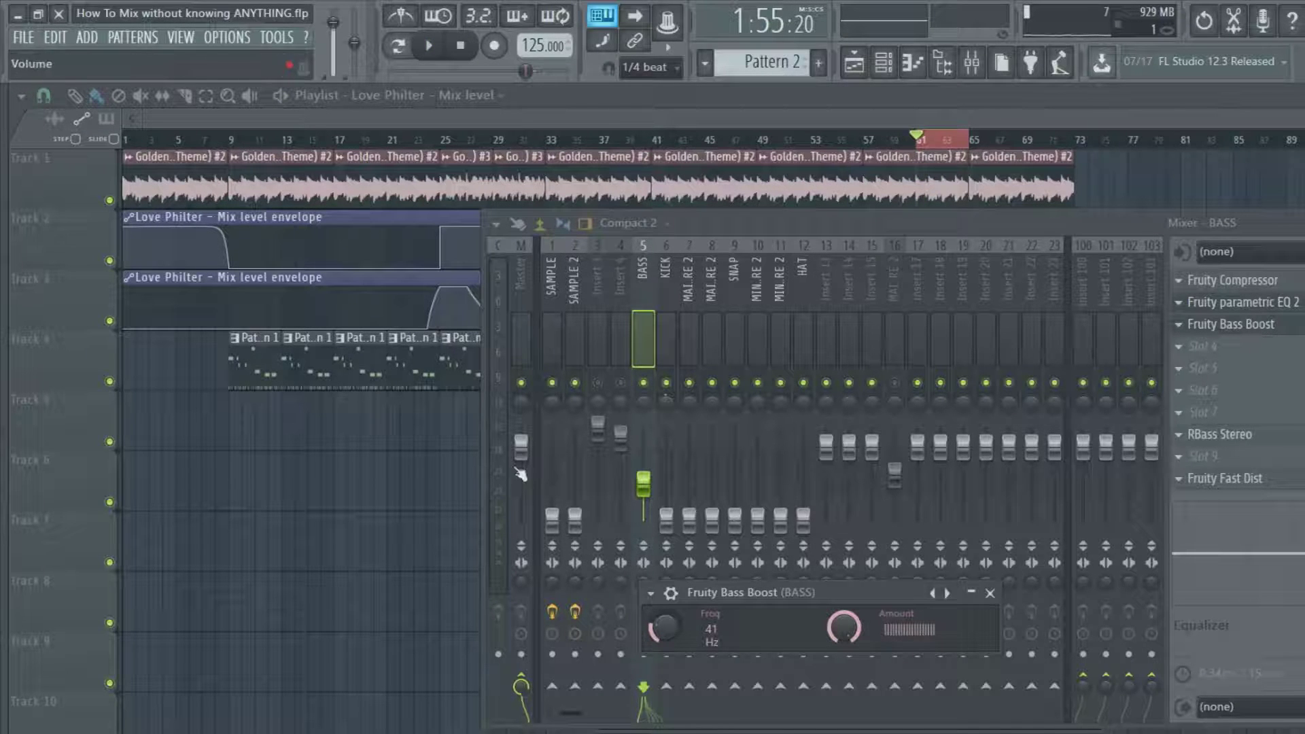
{"action": "left_click", "coordinate": [429, 45]}
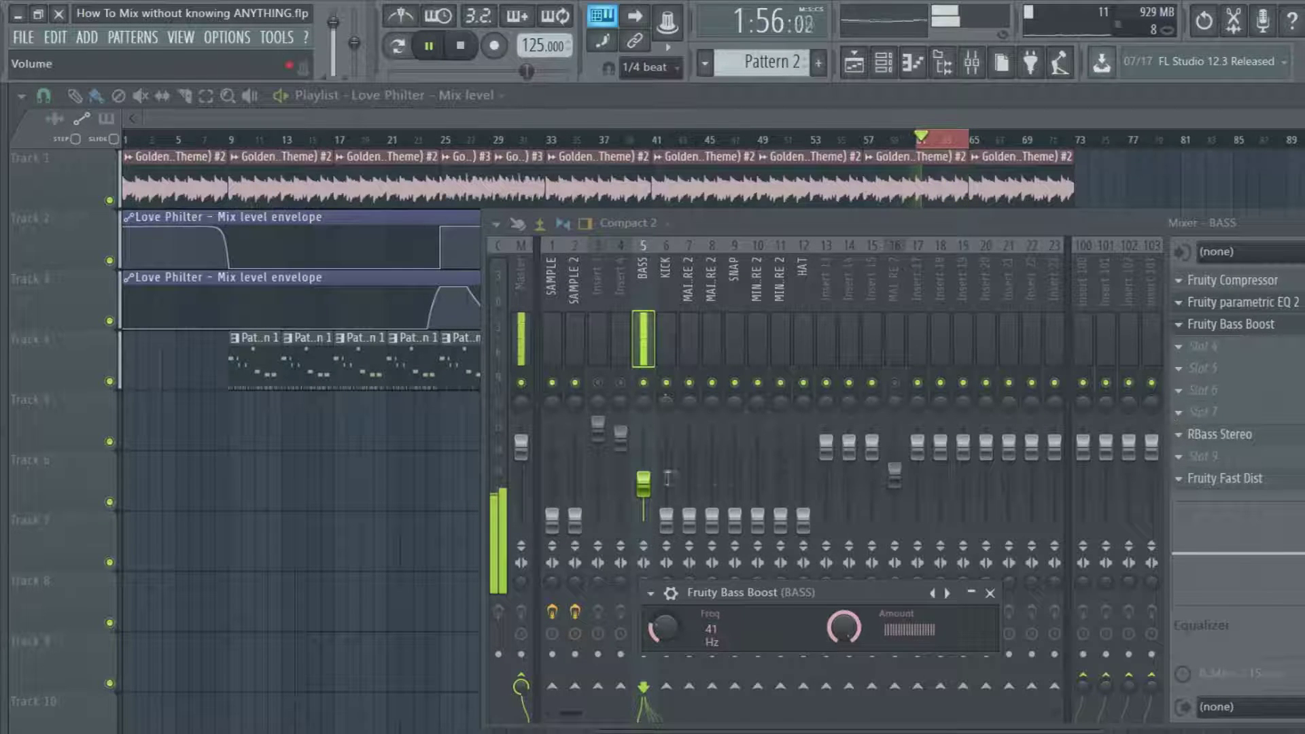
{"action": "key", "text": "Escape"}
Step: Pan the BASS track 6% left during playback to even out its stereo balance
{"action": "left_click", "coordinate": [1232, 280]}
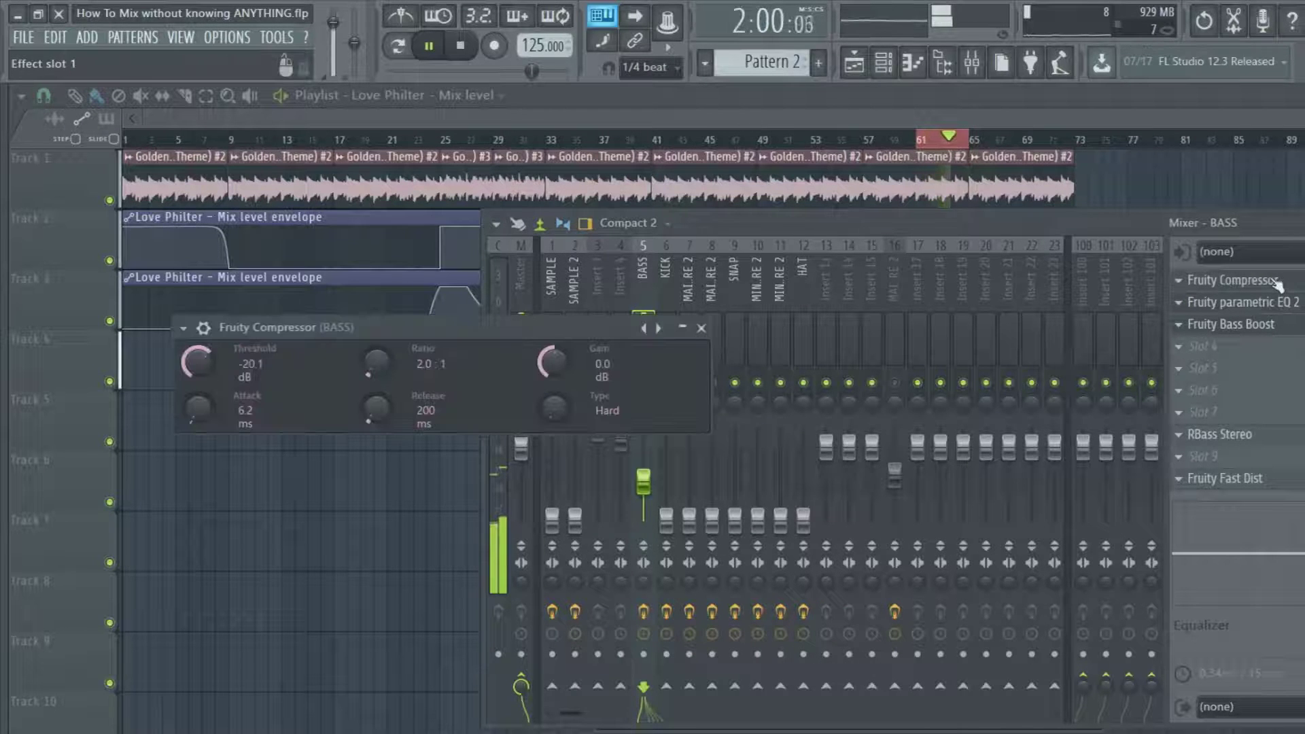
{"action": "left_click_drag", "start_coordinate": [437, 336], "coordinate": [1068, 579]}
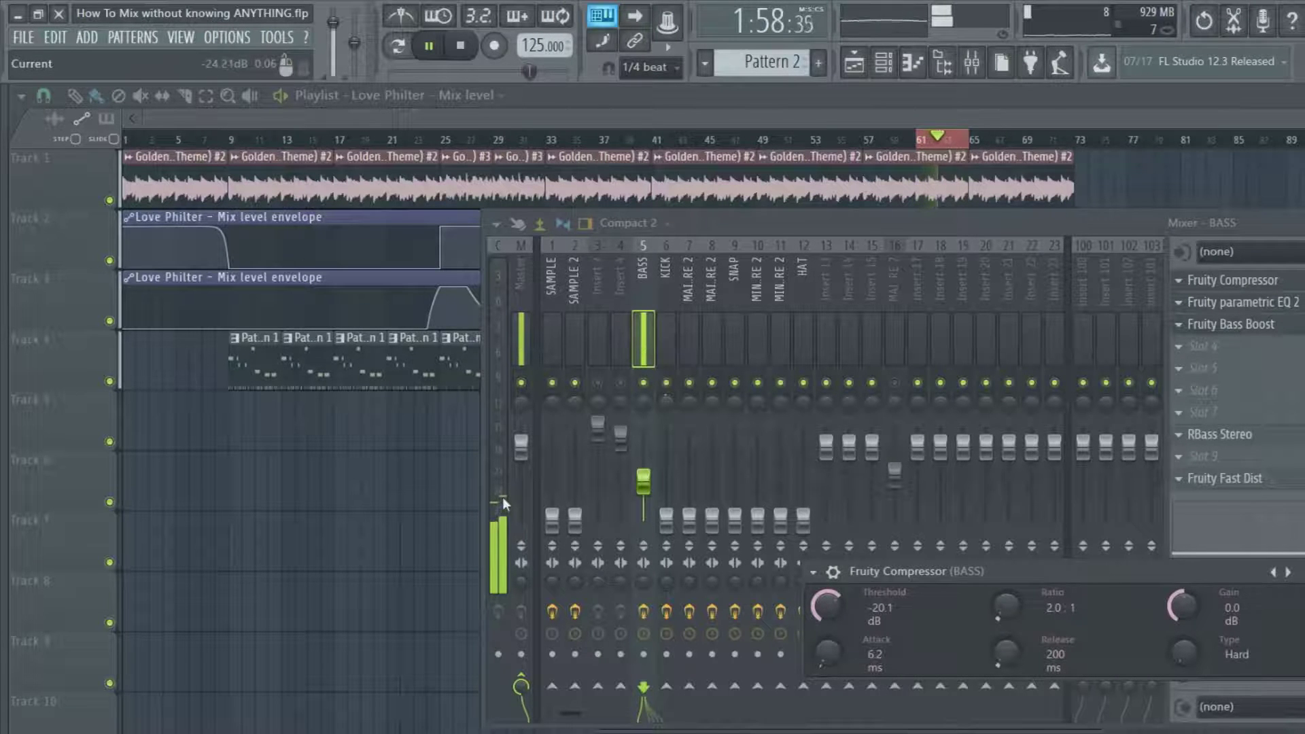
{"action": "left_click", "coordinate": [521, 563]}
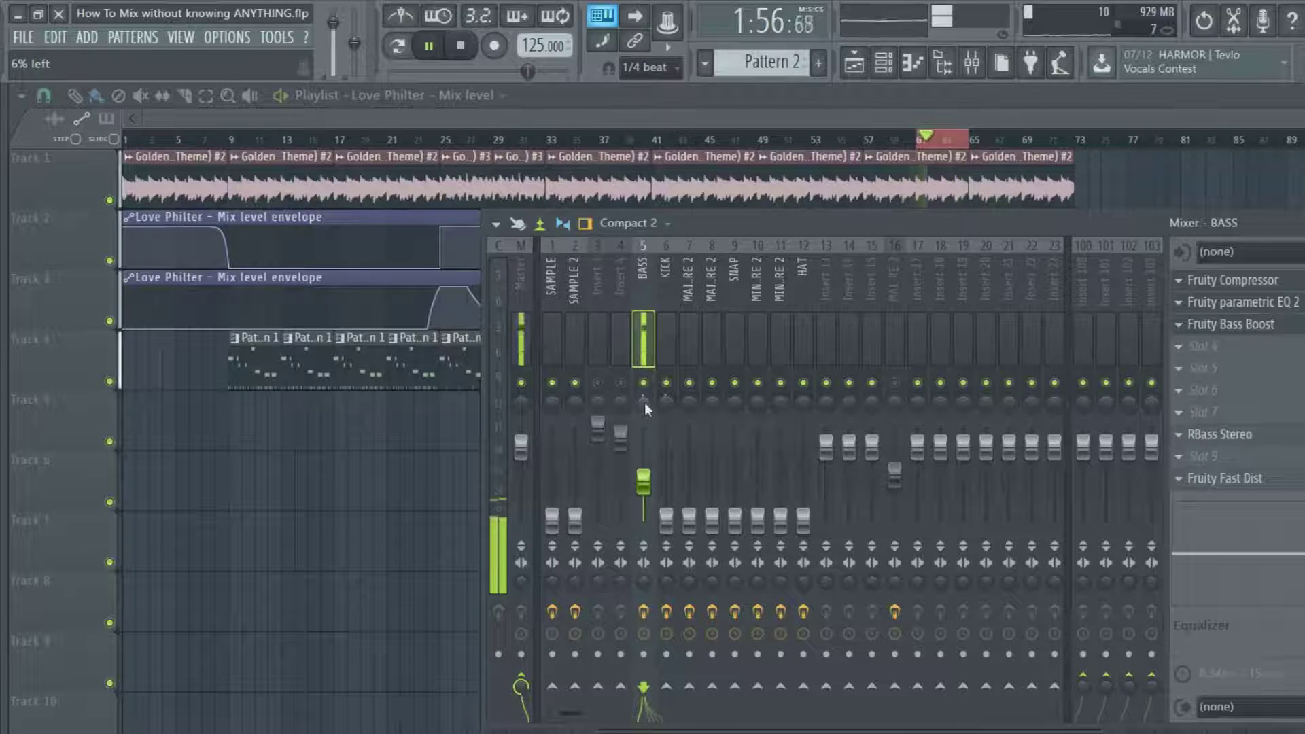
Step: Load the Default preset in the BASS track's Fruity Compressor
{"action": "left_click", "coordinate": [1233, 280]}
{"action": "left_click_drag", "start_coordinate": [892, 573], "coordinate": [884, 335]}
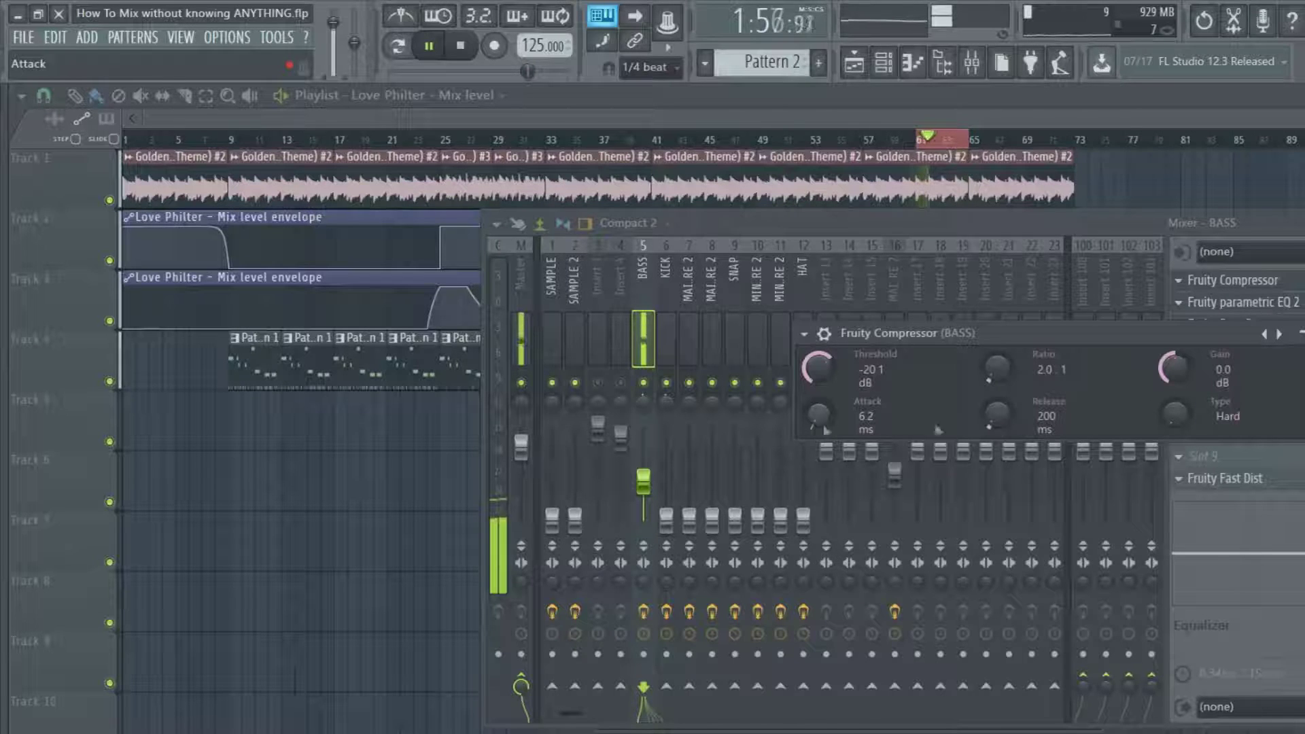
{"action": "left_click", "coordinate": [809, 345]}
{"action": "mouse_move", "coordinate": [850, 384]}
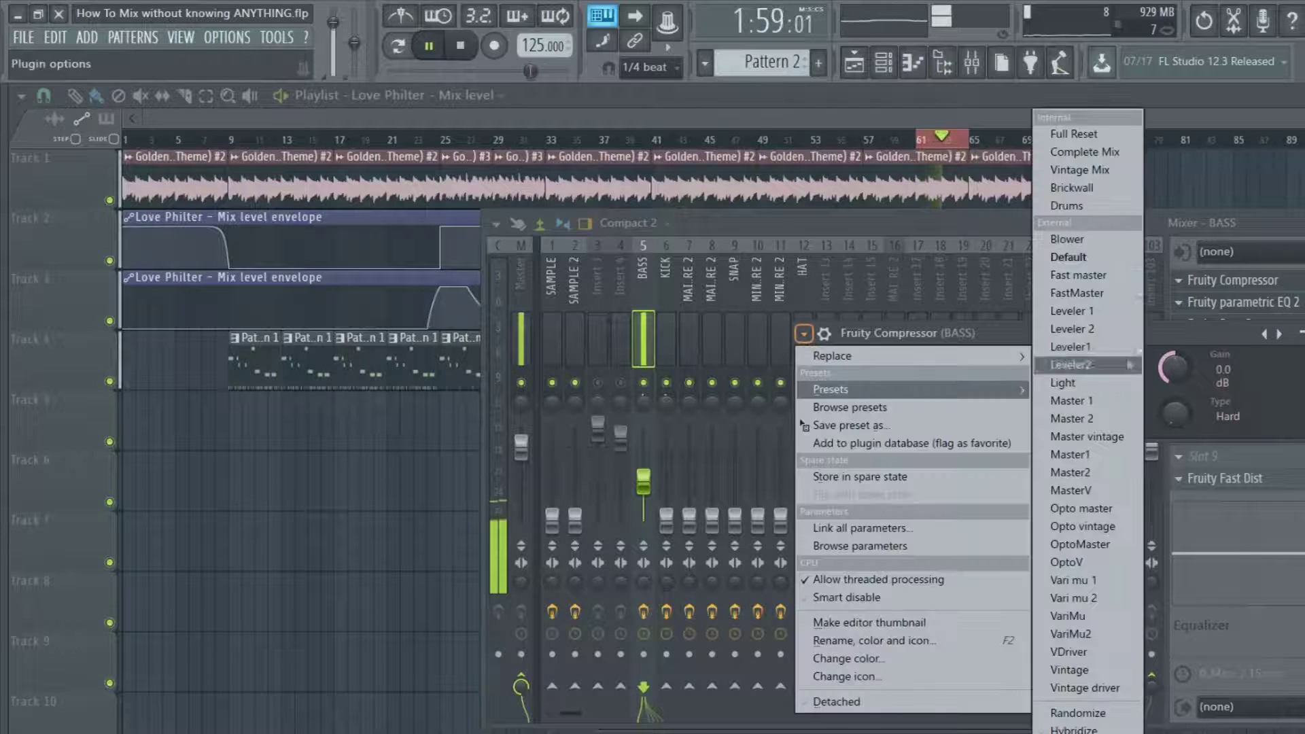
{"action": "left_click", "coordinate": [1060, 259]}
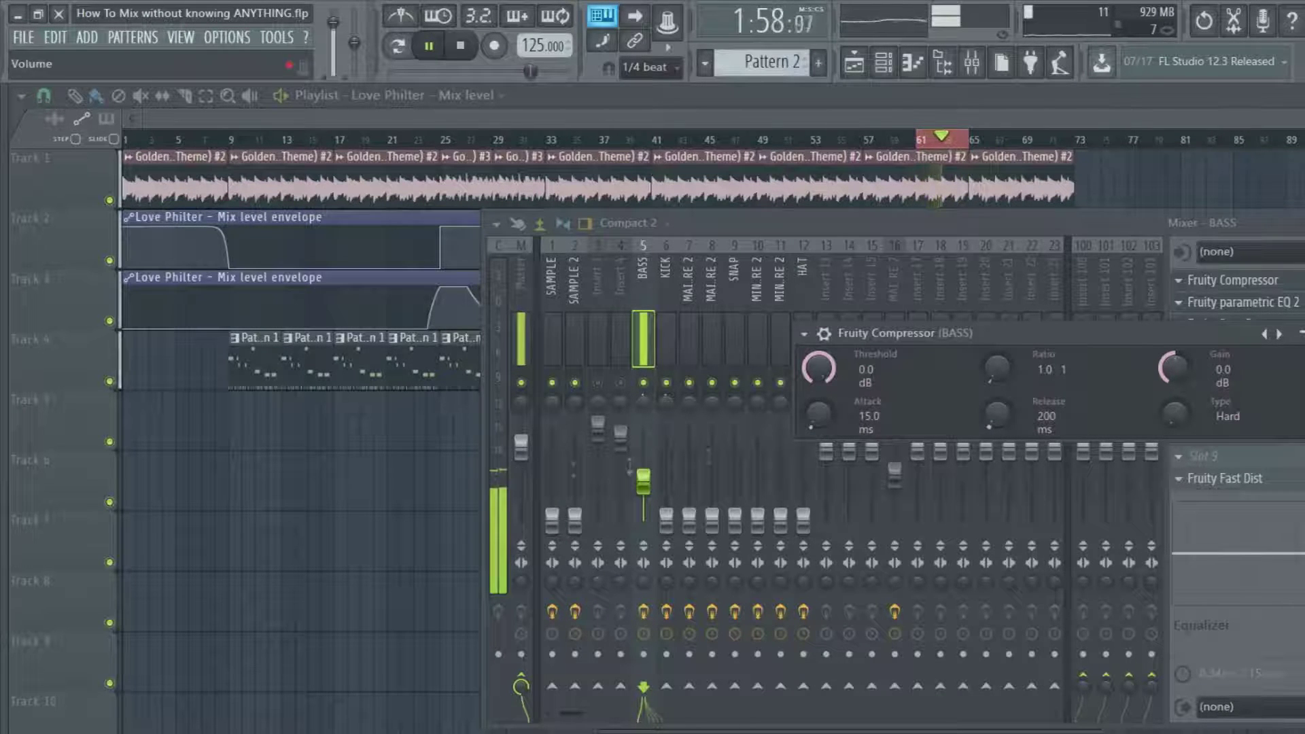
Step: Set the BASS compressor's ratio to 2.6:1, threshold to -15.3 dB and gain to 3.2 dB during playback, and close it
{"action": "left_click_drag", "start_coordinate": [998, 369], "coordinate": [998, 353]}
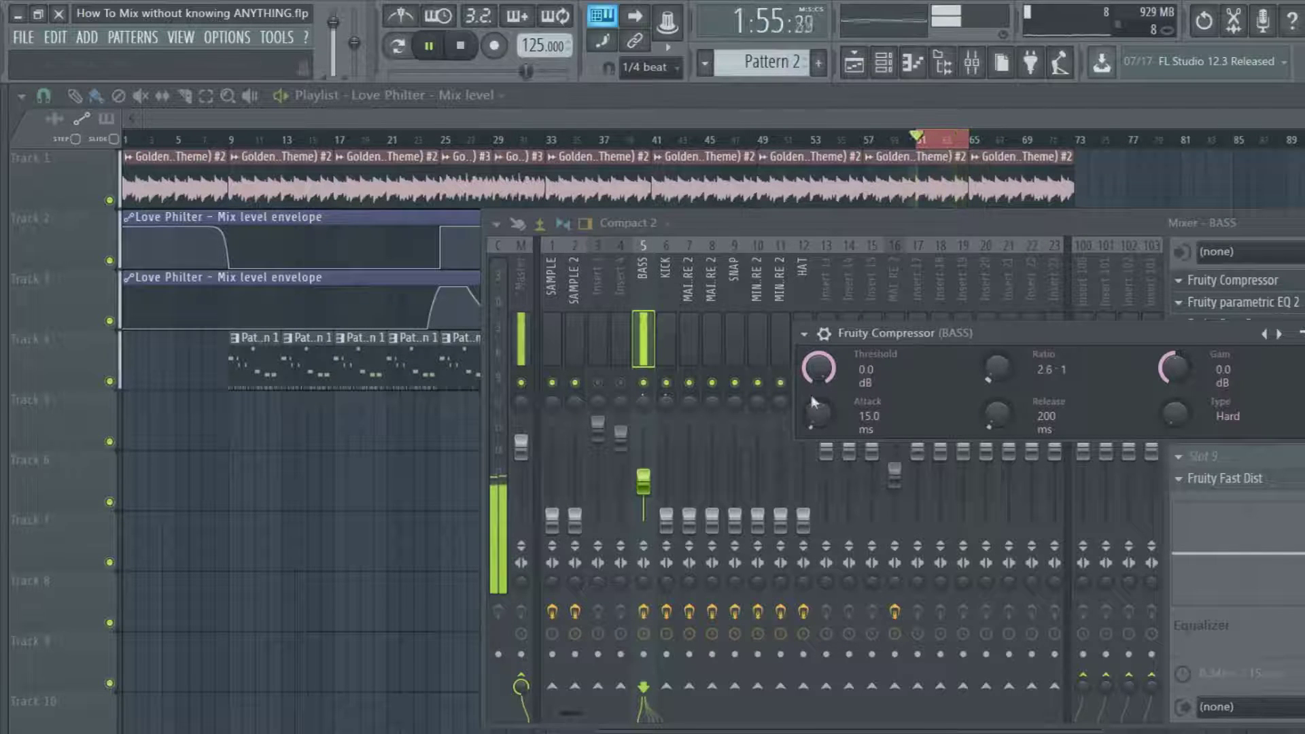
{"action": "left_click_drag", "start_coordinate": [819, 368], "coordinate": [819, 374]}
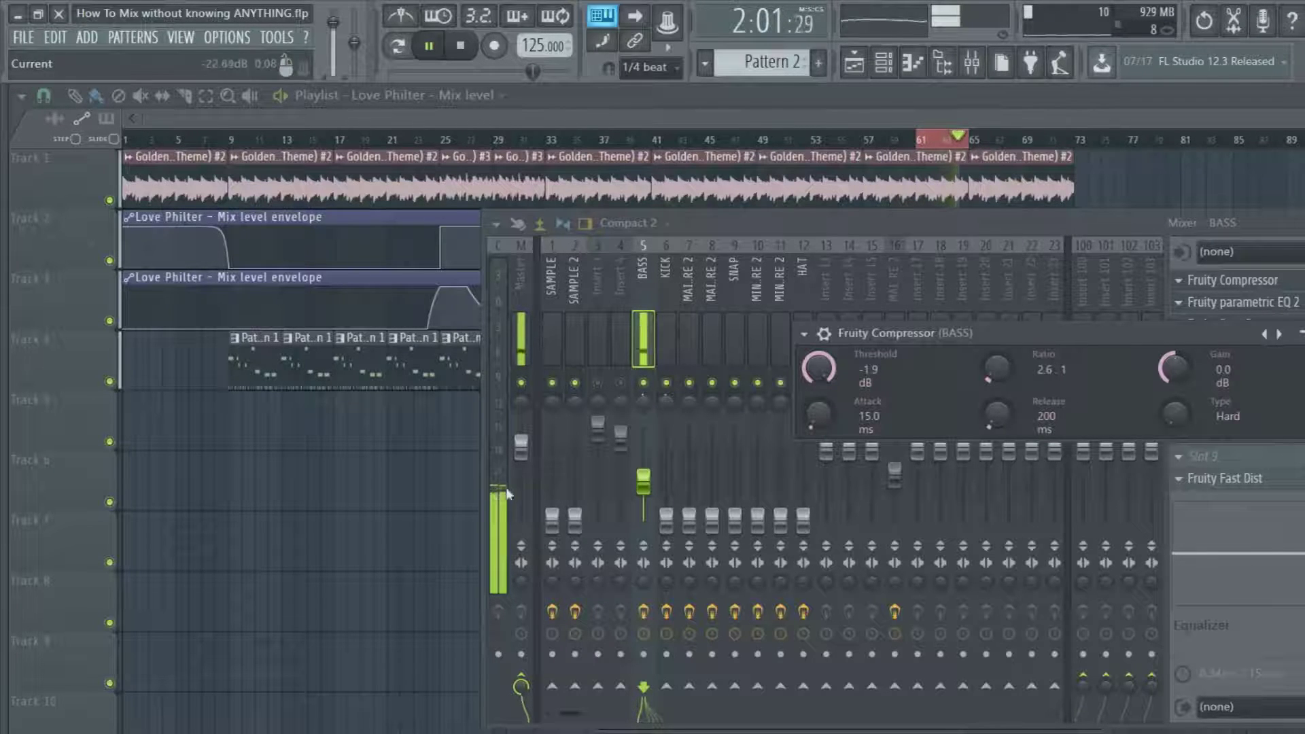
{"action": "left_click_drag", "start_coordinate": [819, 368], "coordinate": [819, 375]}
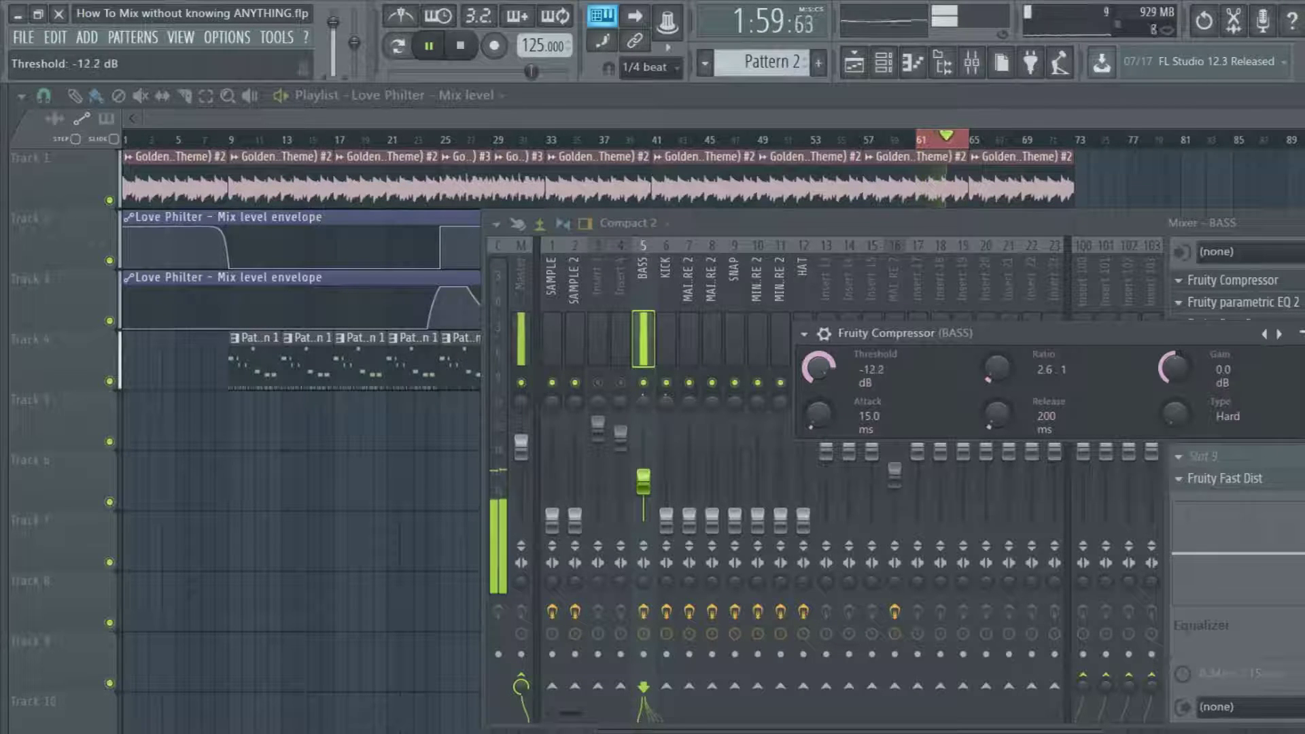
{"action": "left_click_drag", "start_coordinate": [813, 379], "coordinate": [813, 372]}
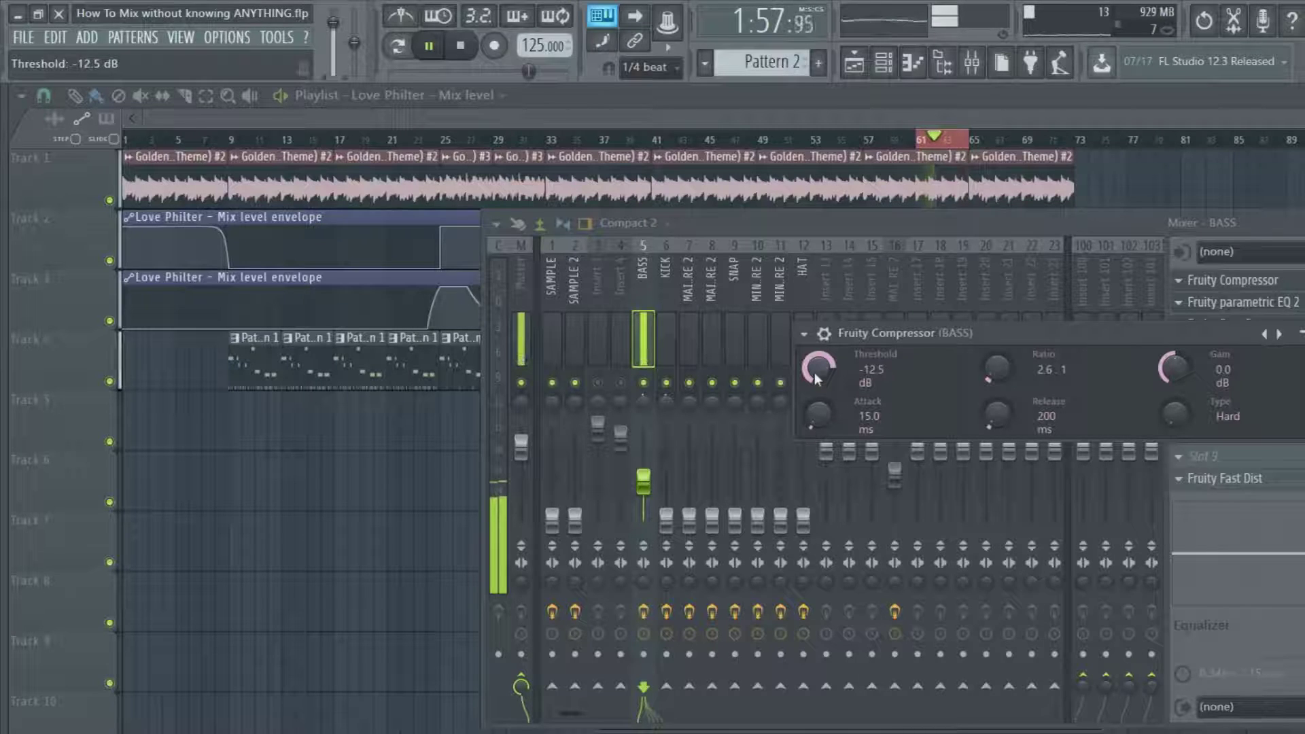
{"action": "left_click_drag", "start_coordinate": [814, 372], "coordinate": [816, 377]}
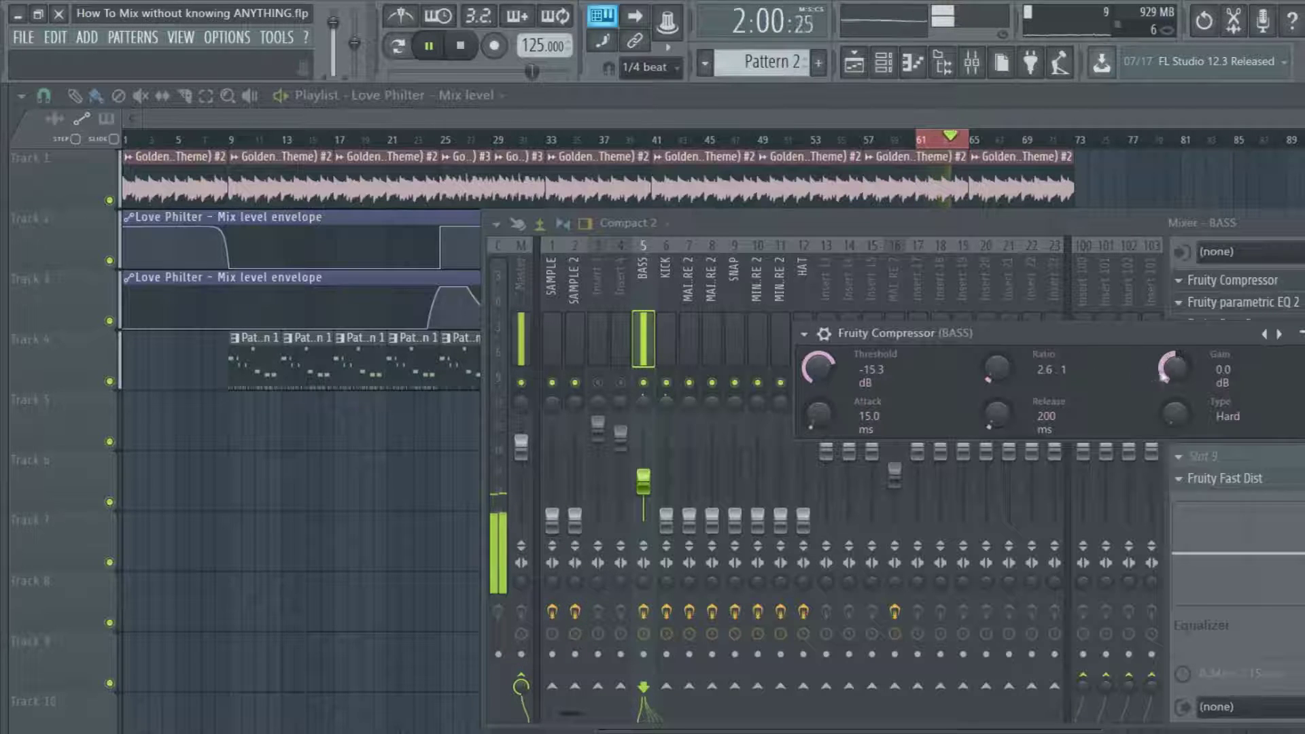
{"action": "left_click_drag", "start_coordinate": [1174, 368], "coordinate": [1174, 361]}
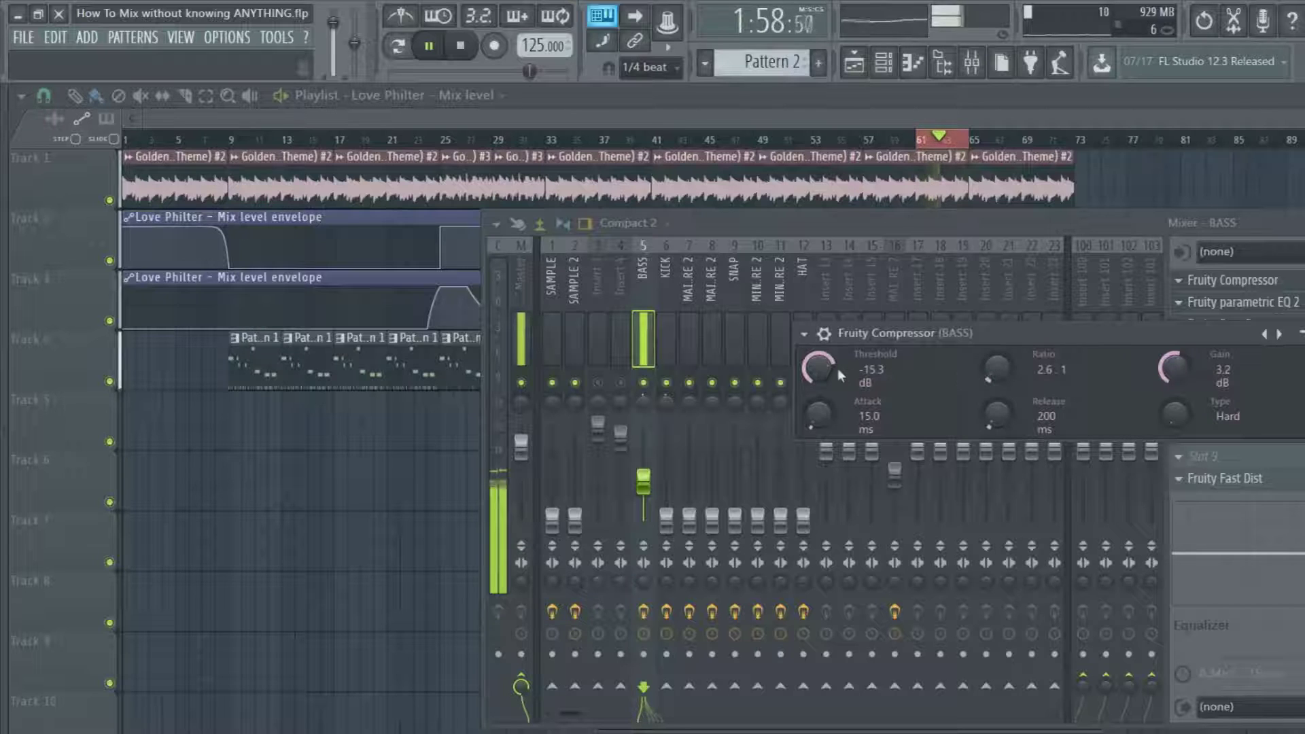
{"action": "left_click", "coordinate": [460, 53]}
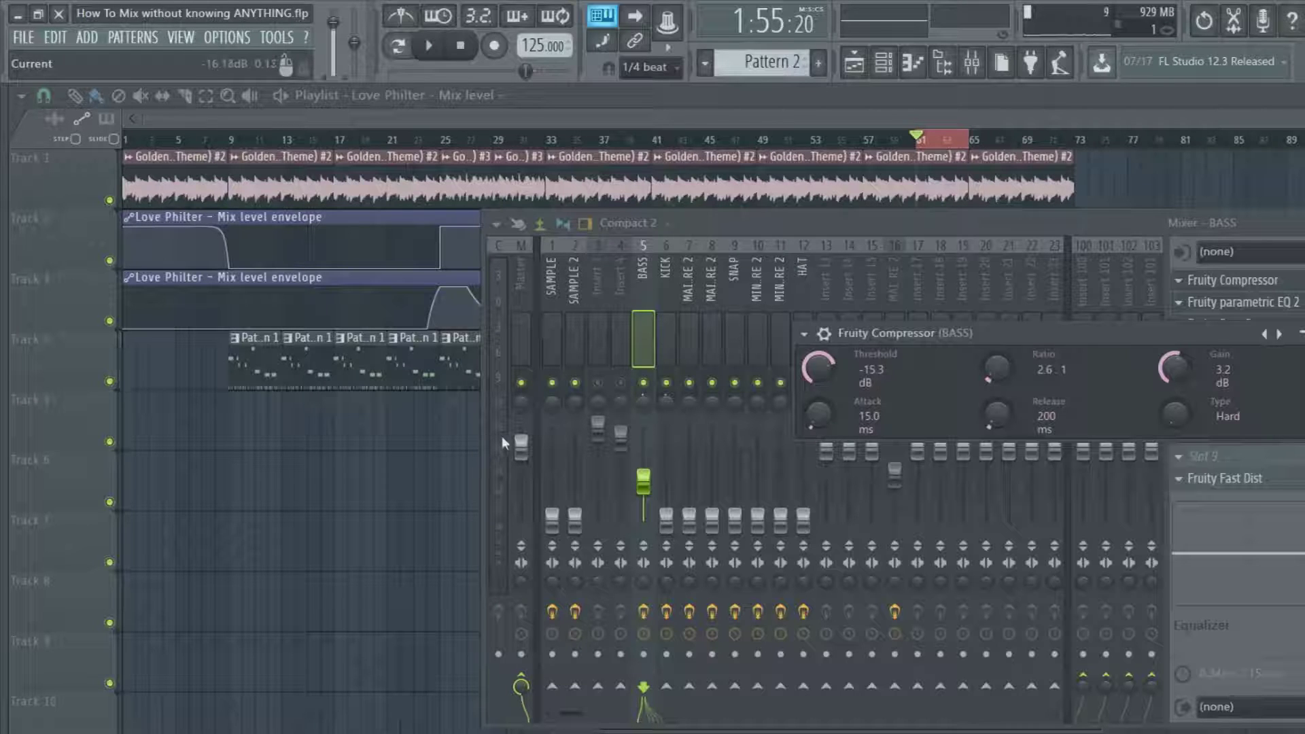
{"action": "left_click", "coordinate": [643, 351]}
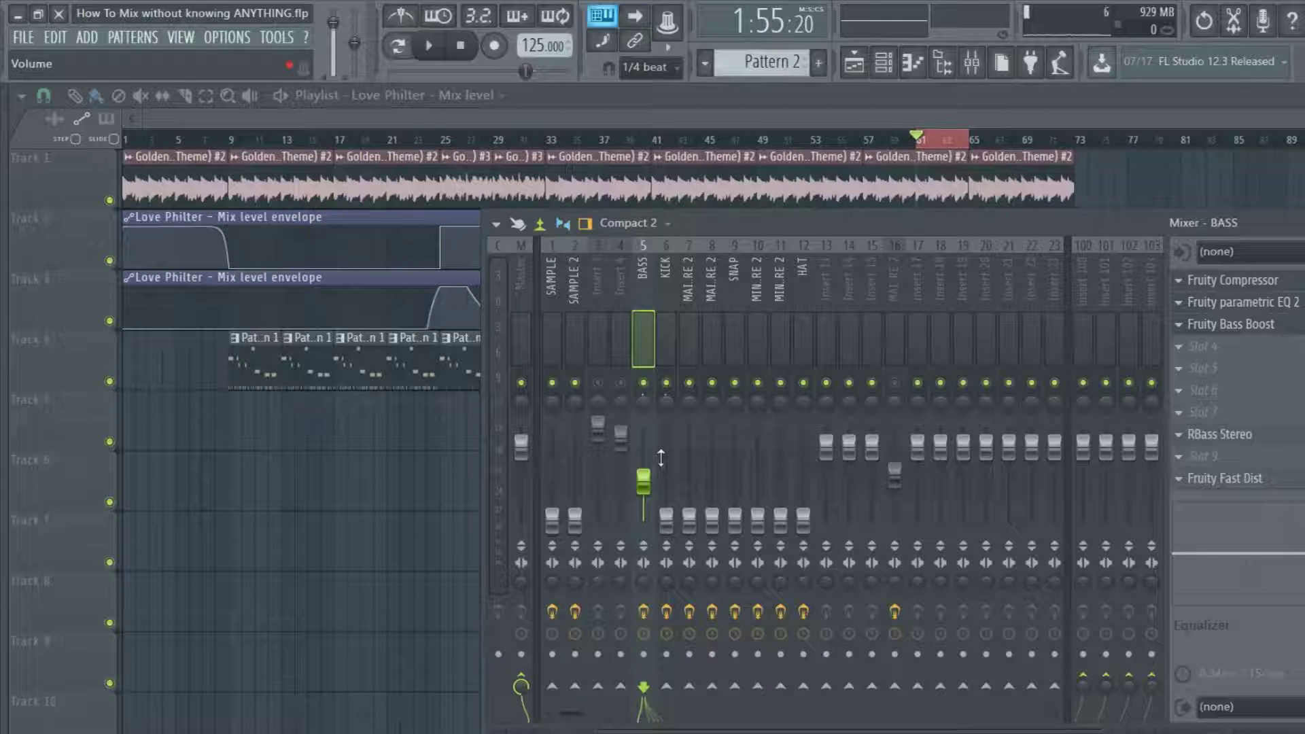
Step: Lower band 1 of the BASS track's Fruity parametric EQ 2 to about 34 Hz while the section plays, and stop playback
{"action": "left_click", "coordinate": [1253, 302]}
{"action": "left_click", "coordinate": [1253, 301]}
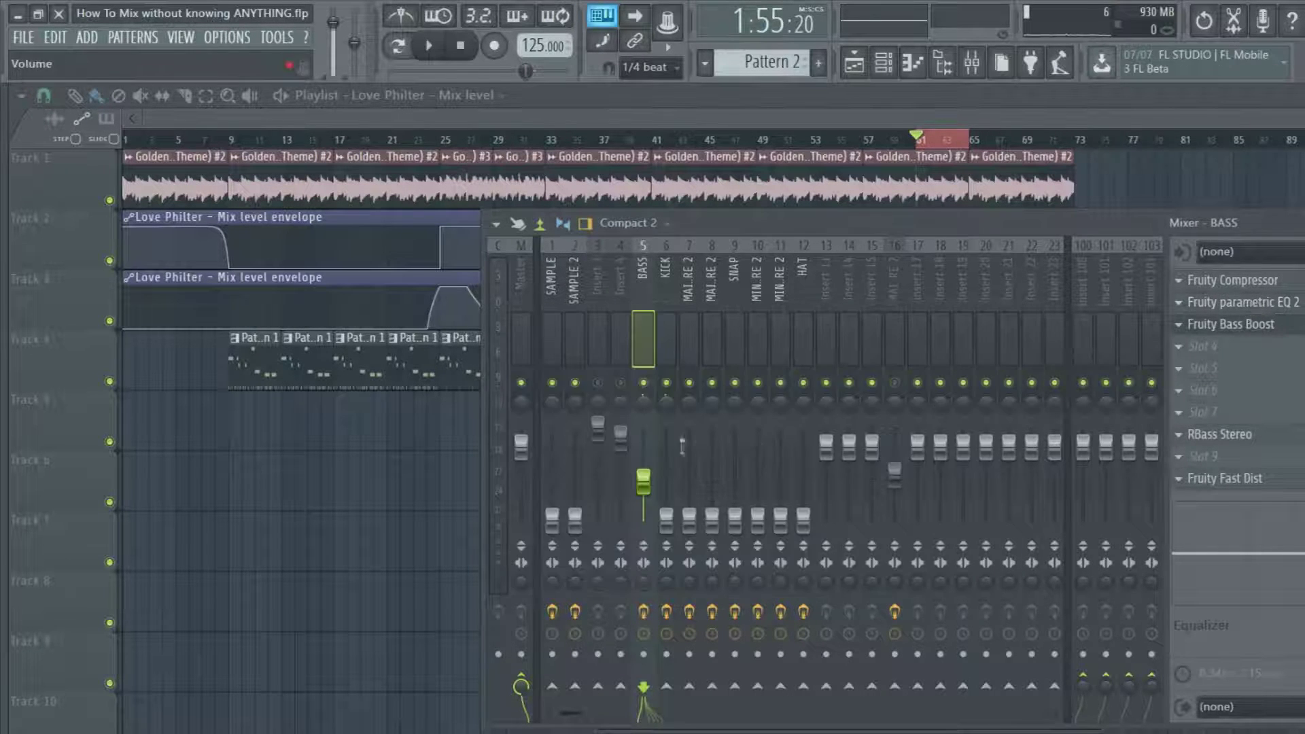
{"action": "left_click", "coordinate": [1221, 310]}
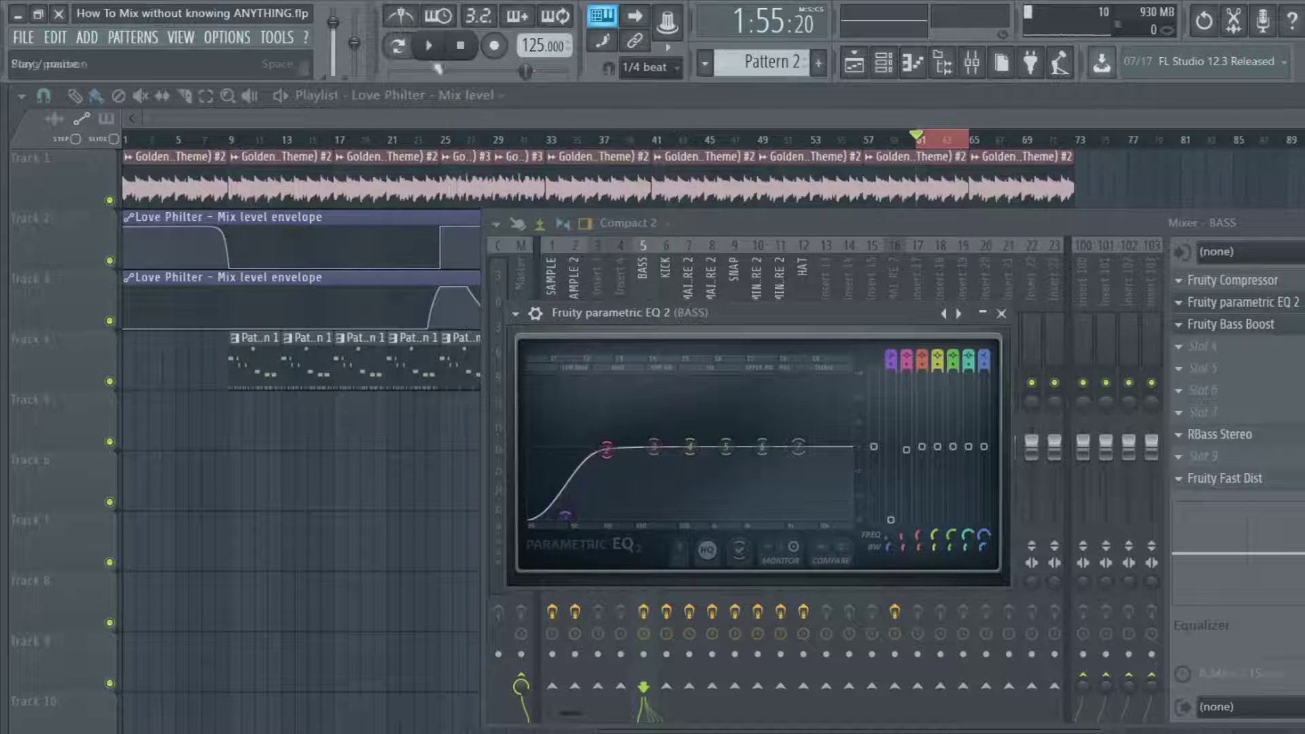
{"action": "left_click", "coordinate": [431, 47]}
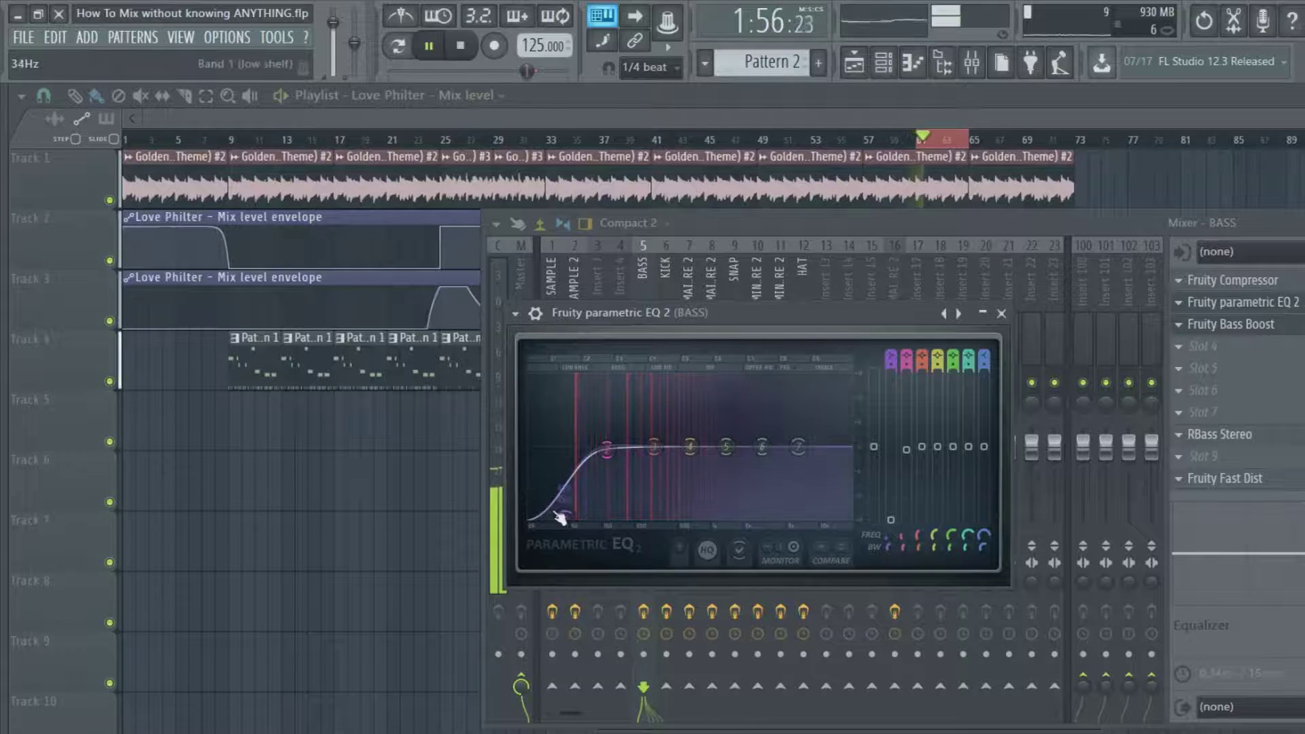
{"action": "left_click_drag", "start_coordinate": [558, 511], "coordinate": [556, 513]}
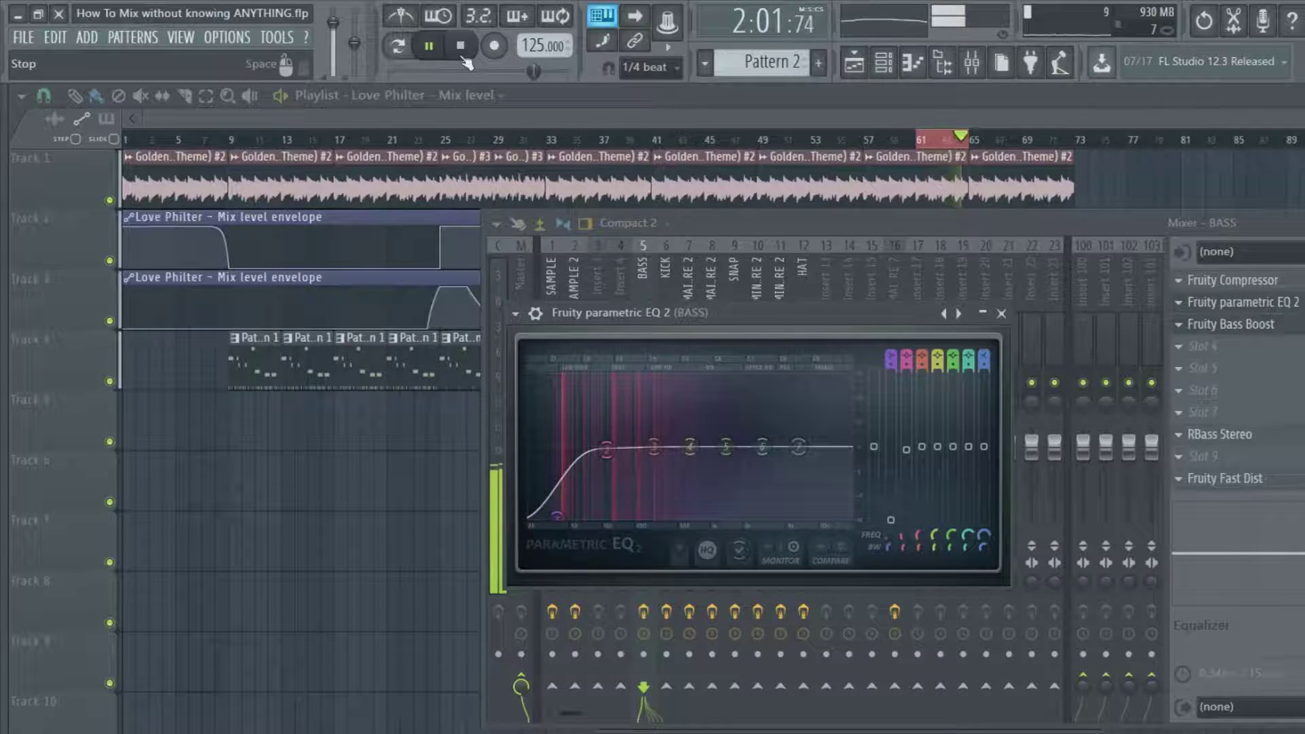
{"action": "key", "text": "space"}
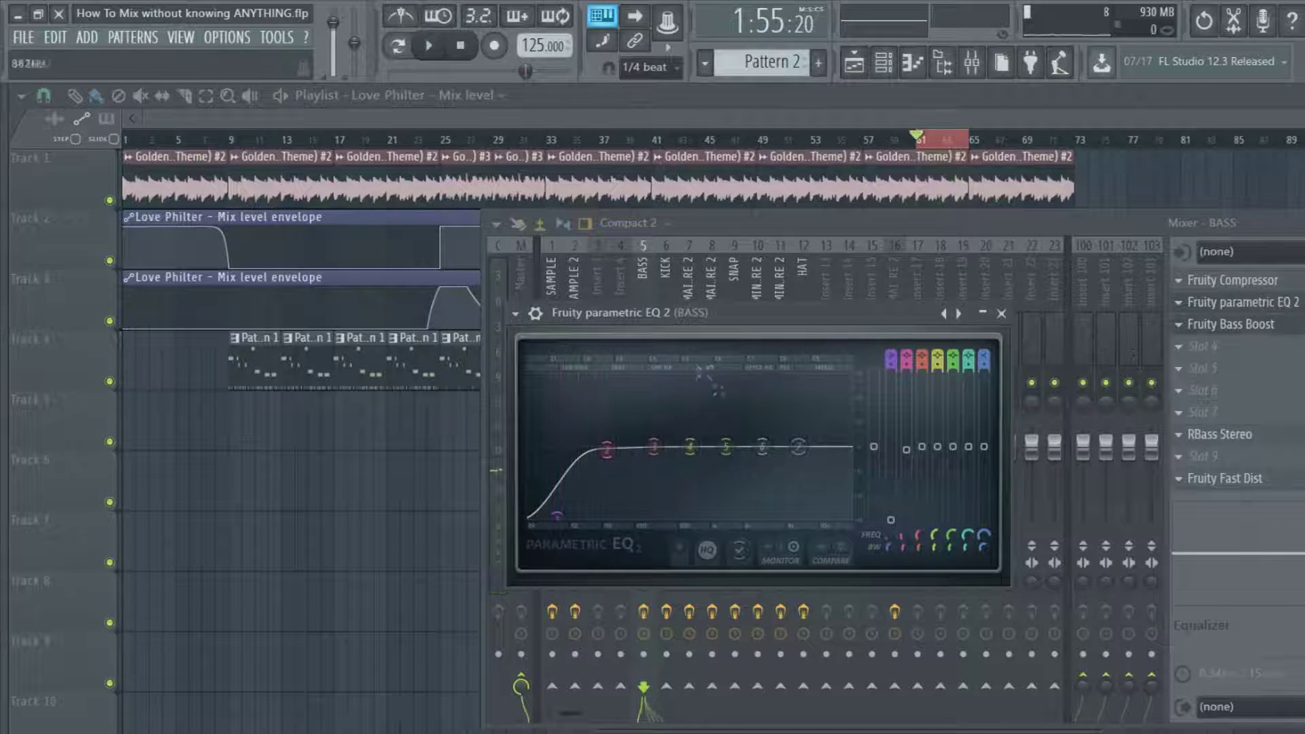
Step: Close the BASS track's parametric EQ, select the SAMPLE track and reset its built-in mixer equalizer to flat
{"action": "left_click_drag", "start_coordinate": [689, 318], "coordinate": [1014, 553]}
{"action": "left_click", "coordinate": [575, 339]}
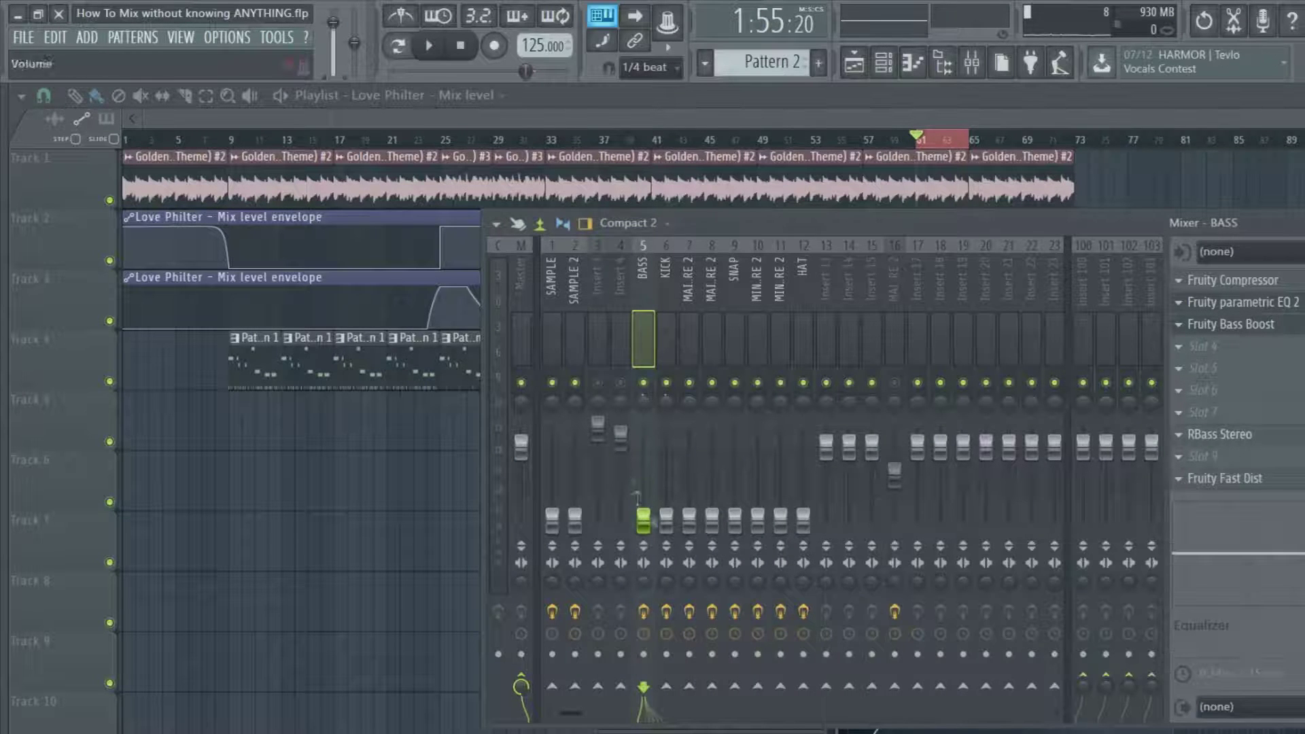
{"action": "left_click", "coordinate": [574, 340]}
{"action": "left_click", "coordinate": [561, 345]}
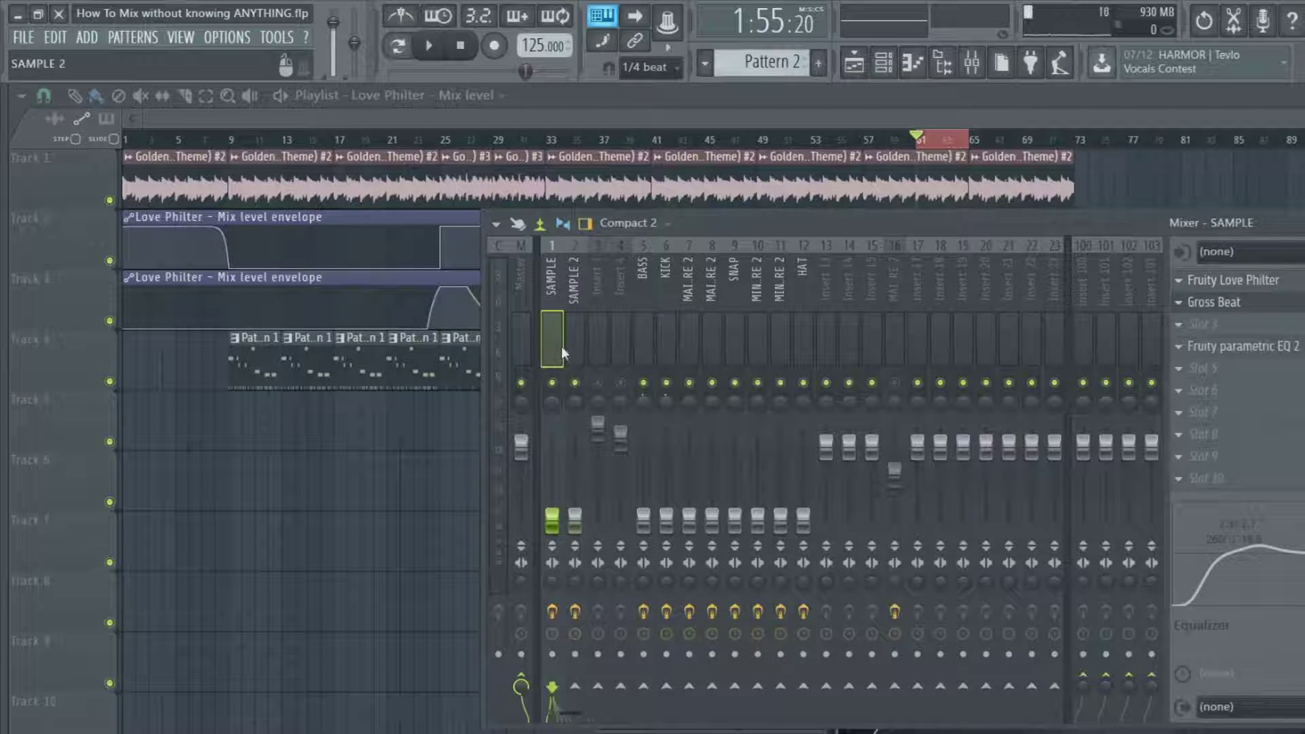
{"action": "left_click", "coordinate": [575, 300]}
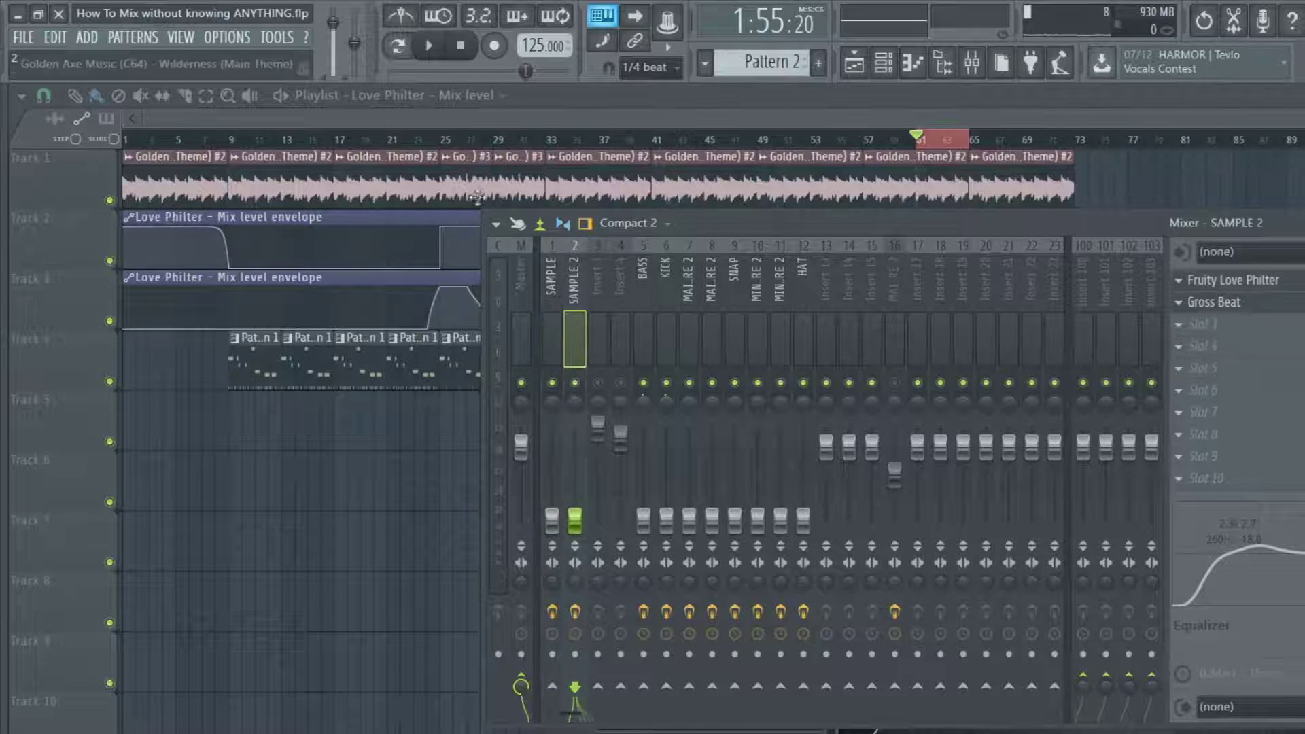
{"action": "left_click", "coordinate": [552, 302]}
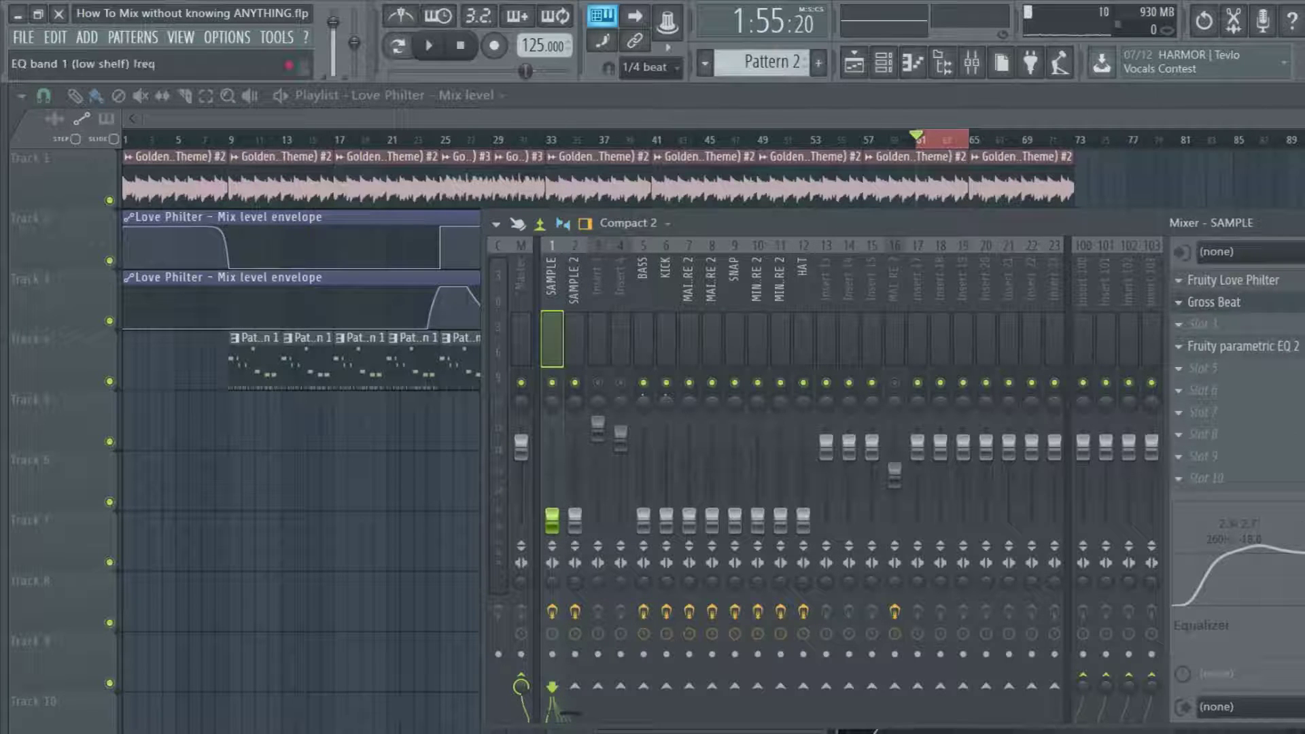
{"action": "right_click", "coordinate": [1279, 488]}
{"action": "key", "text": "Escape"}
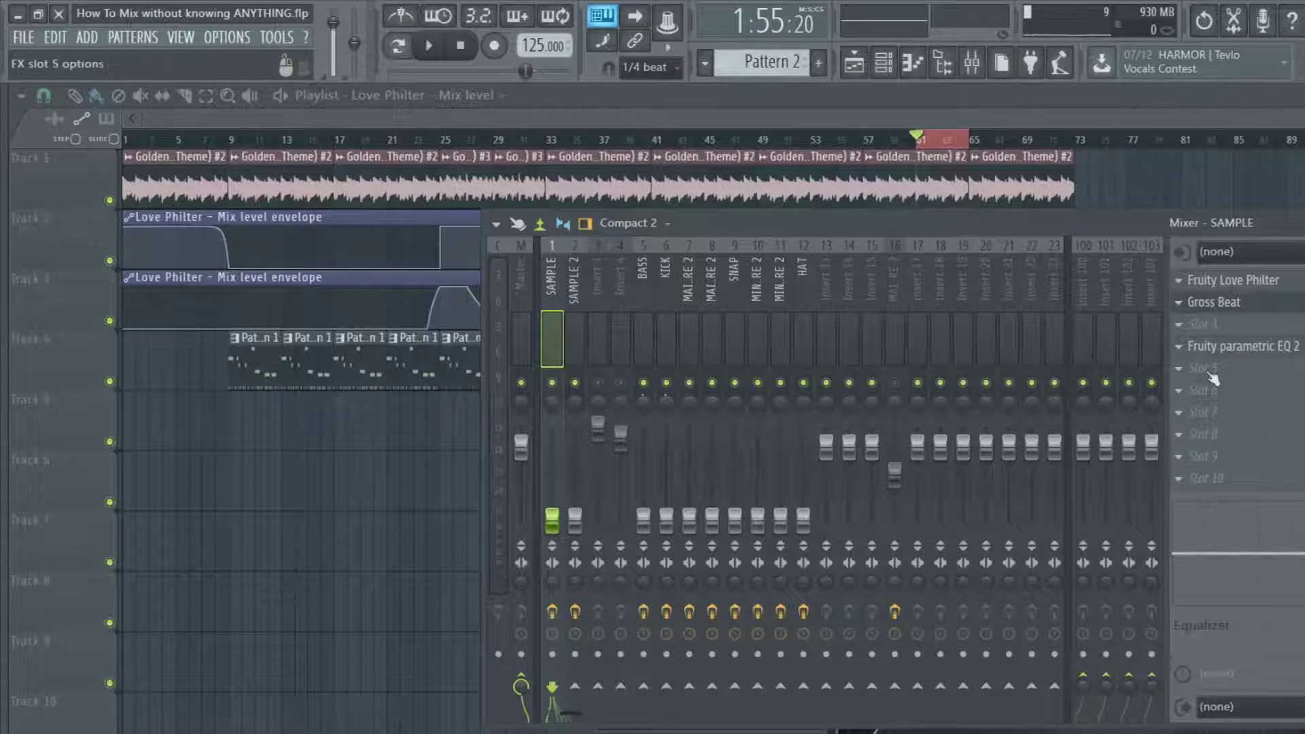
Step: Copy the BASS track's Fruity Compressor with its settings into effect slot 3 of the SAMPLE track
{"action": "left_click", "coordinate": [642, 324]}
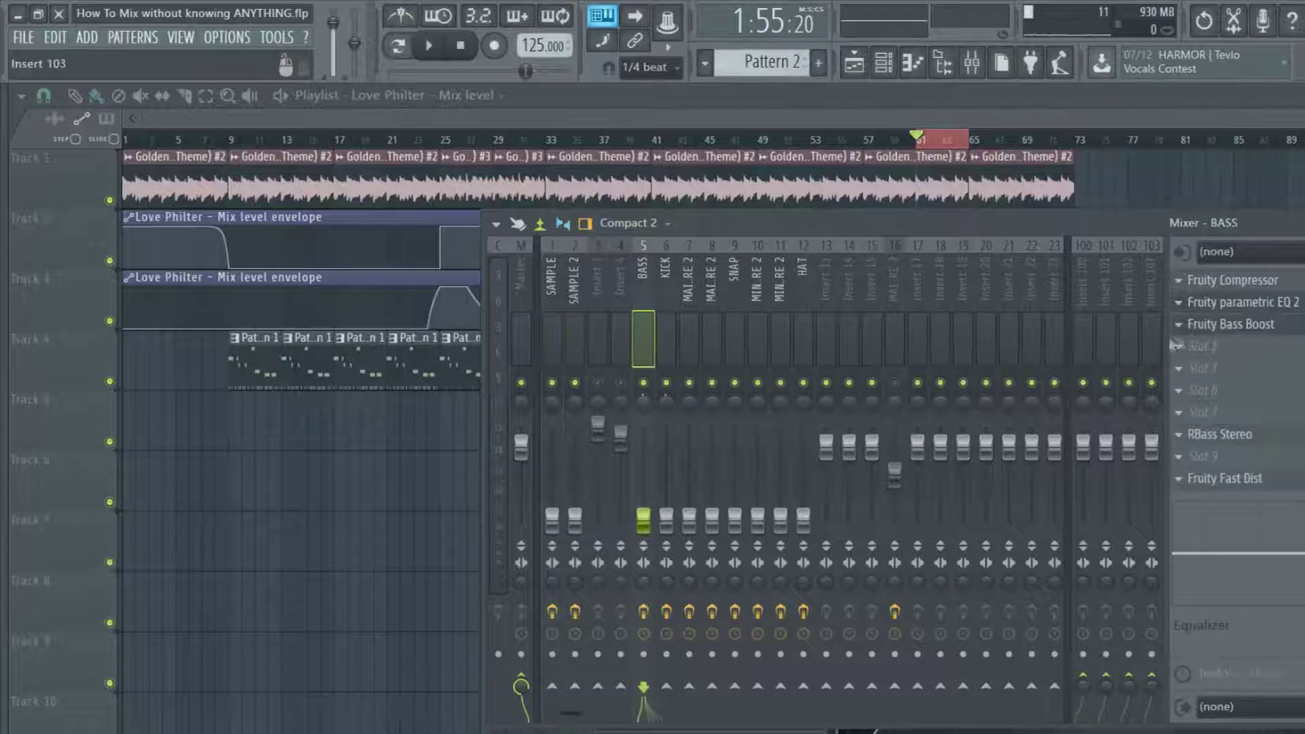
{"action": "left_click", "coordinate": [1180, 282]}
{"action": "left_click_drag", "start_coordinate": [1198, 342], "coordinate": [552, 348]}
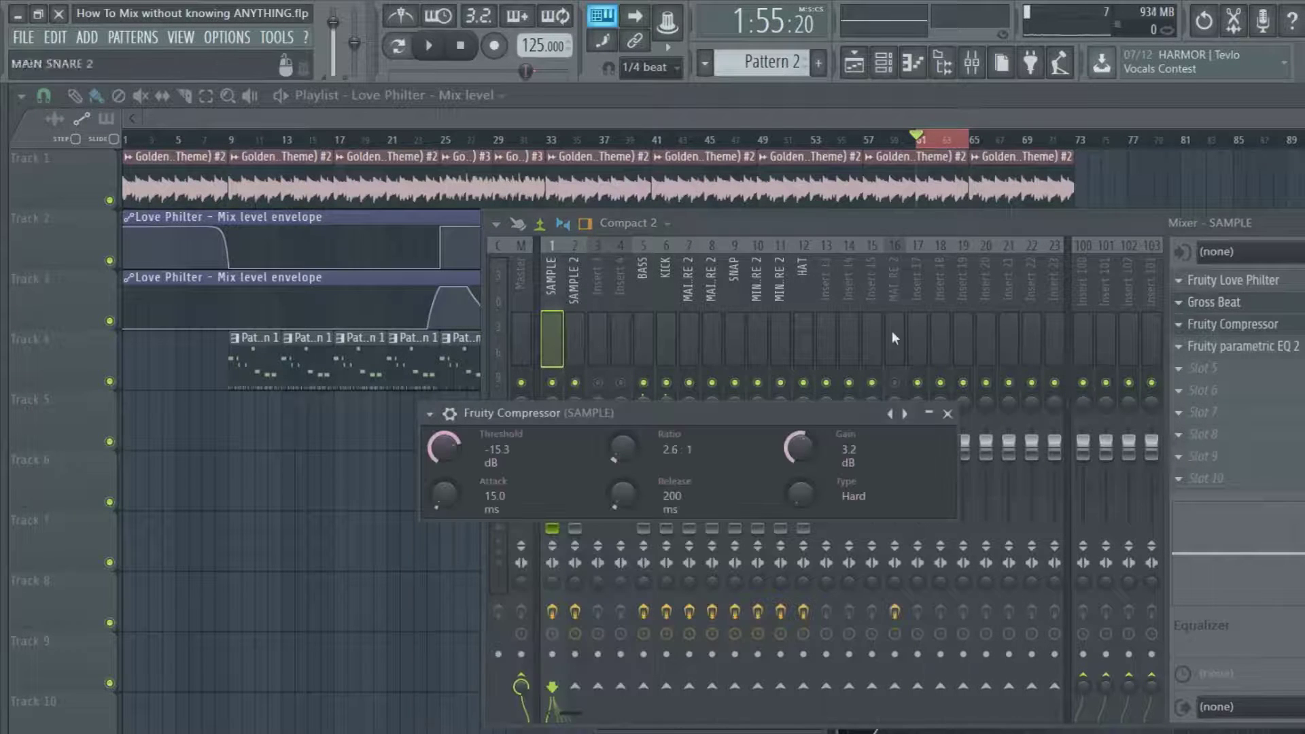
{"action": "left_click", "coordinate": [1223, 346]}
{"action": "left_click", "coordinate": [1224, 346]}
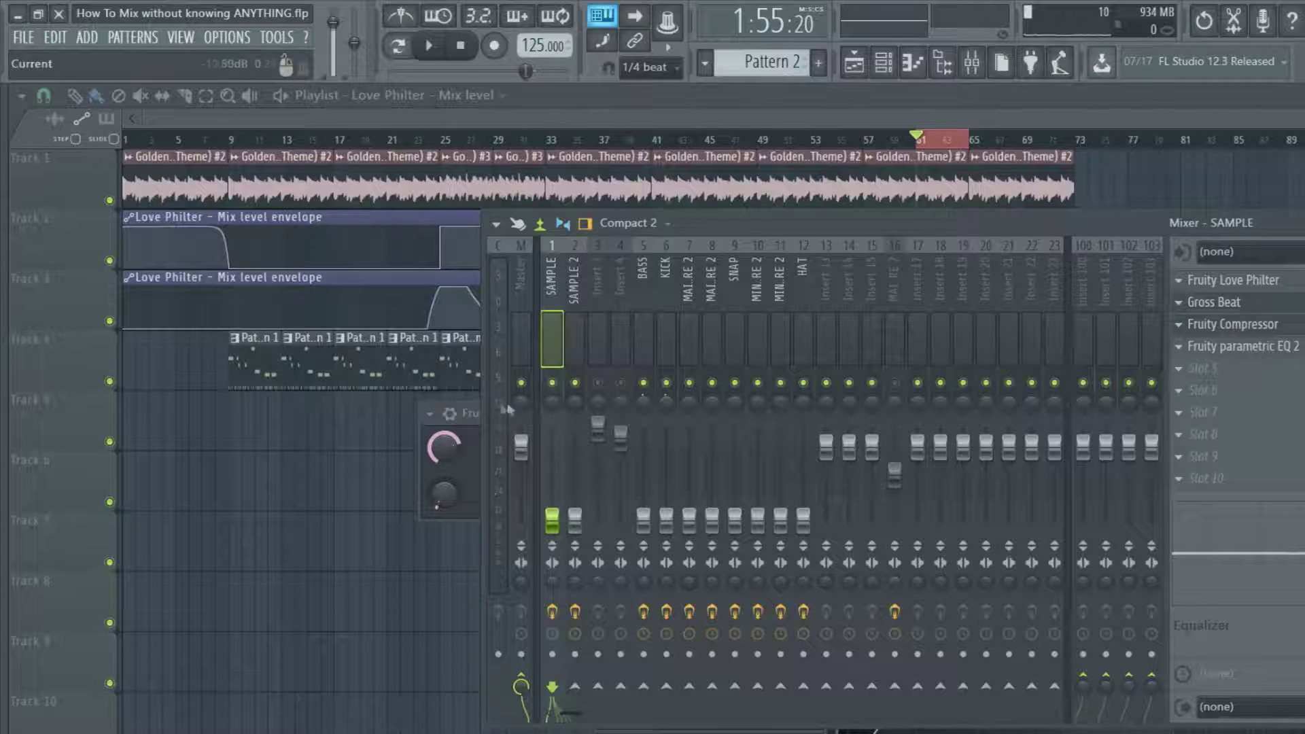
Step: Raise the SAMPLE track's volume fader clearly above the other named tracks' faders during playback, and stop playback
{"action": "left_click_drag", "start_coordinate": [559, 529], "coordinate": [559, 518]}
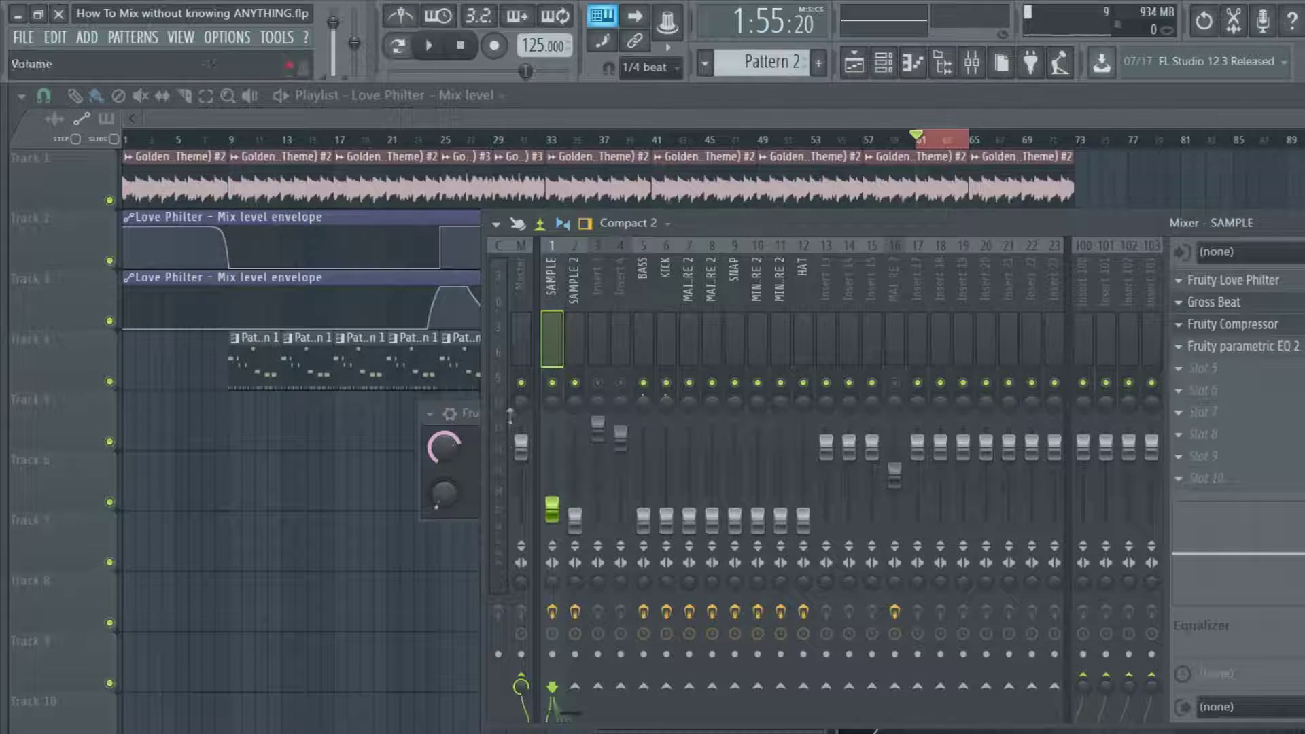
{"action": "left_click", "coordinate": [429, 46]}
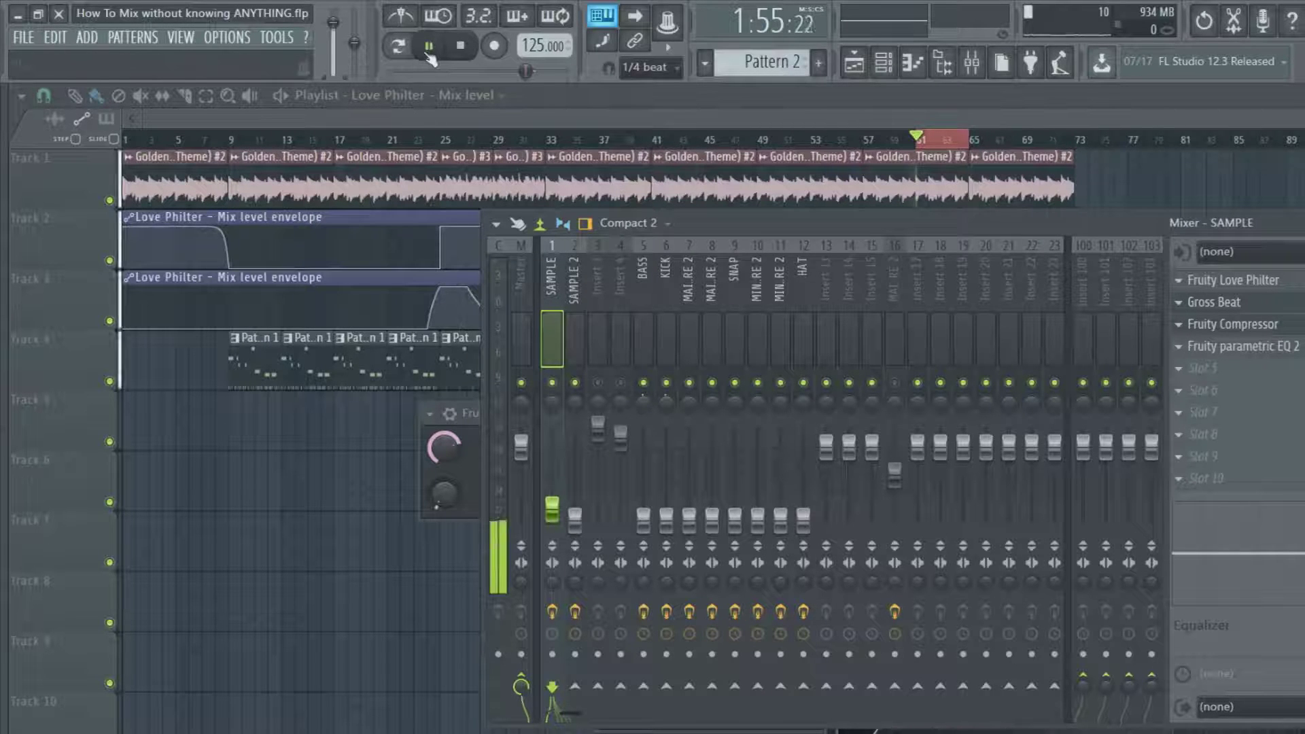
{"action": "left_click_drag", "start_coordinate": [552, 510], "coordinate": [554, 483]}
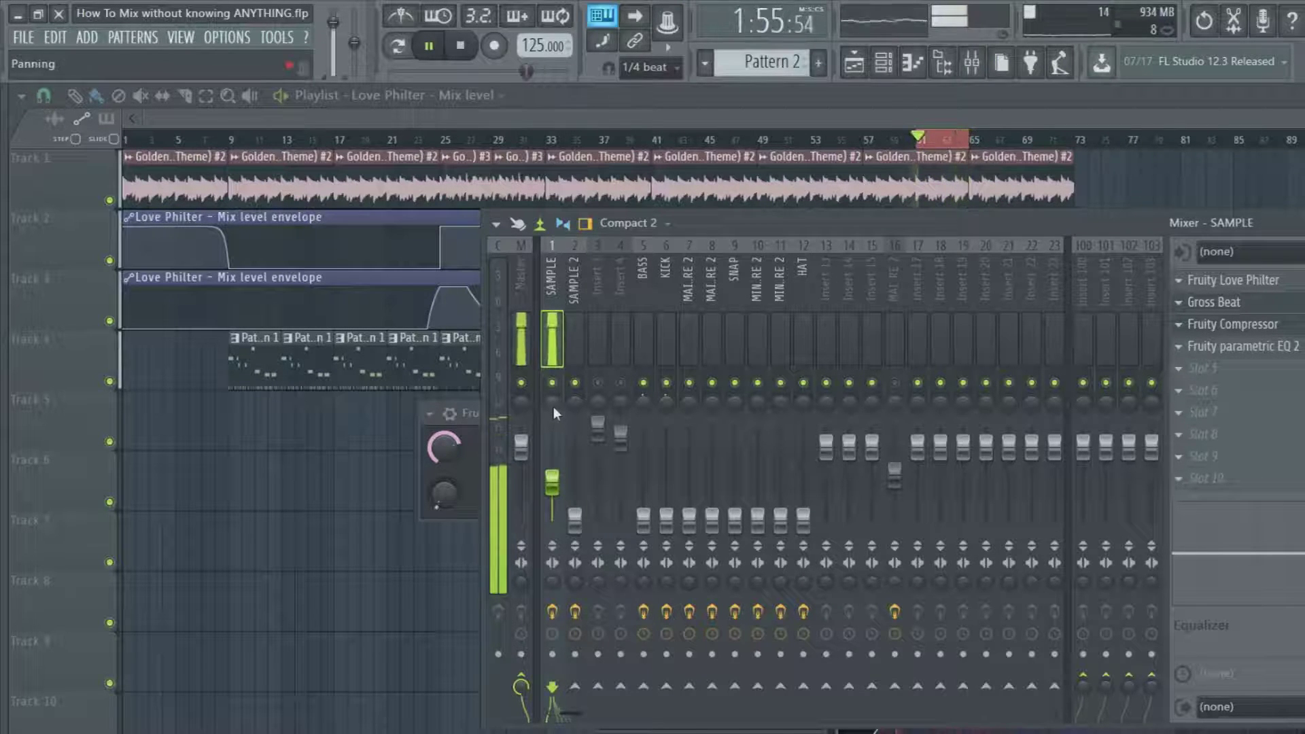
{"action": "key", "text": "space"}
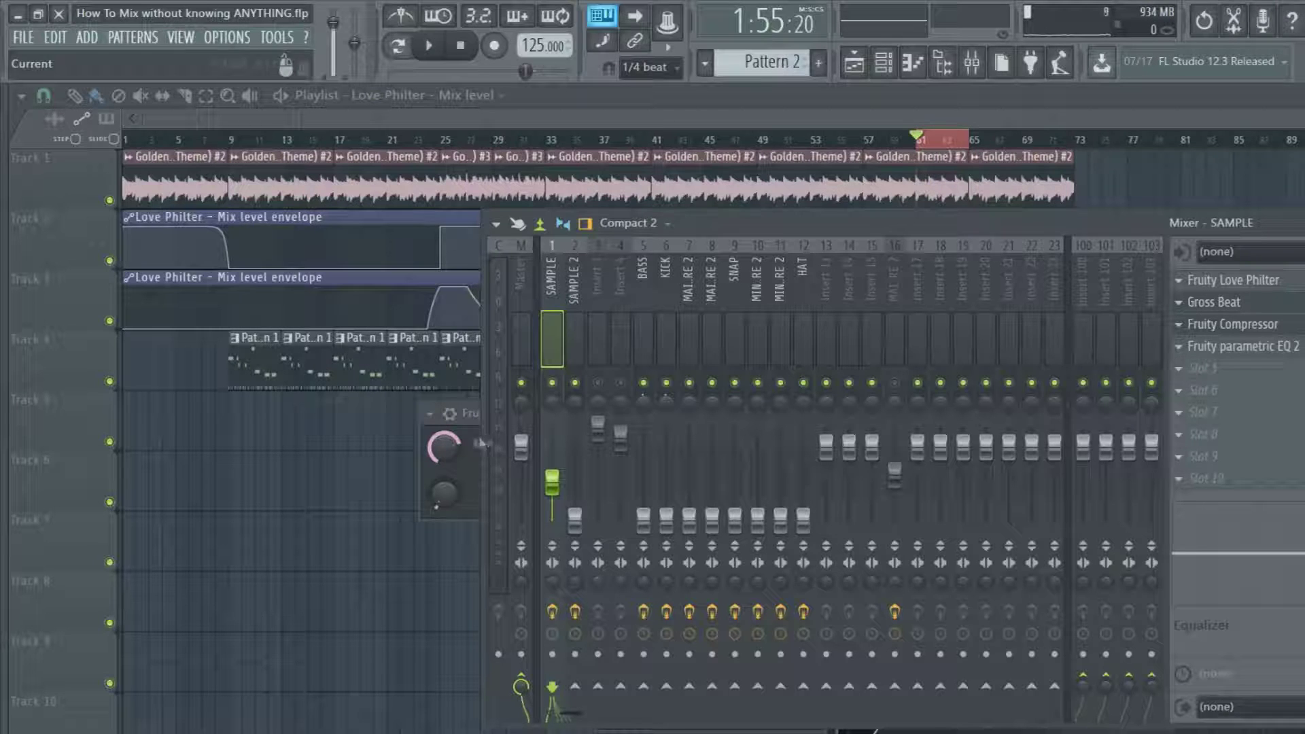
Step: Pull band 1 of the SAMPLE track's Fruity parametric EQ 2 down to cut the lows during playback, with order Steep 4
{"action": "left_click", "coordinate": [1237, 346]}
{"action": "left_click_drag", "start_coordinate": [408, 318], "coordinate": [1013, 302]}
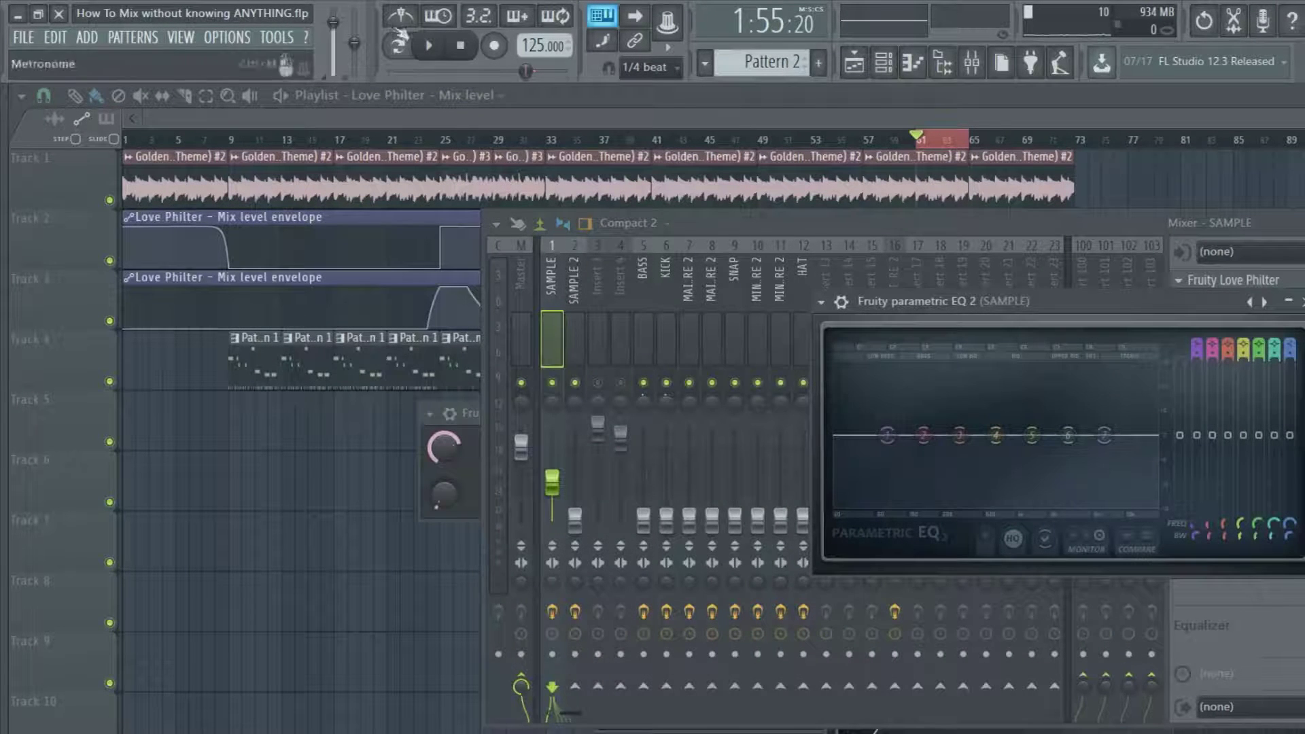
{"action": "left_click", "coordinate": [429, 45]}
{"action": "left_click_drag", "start_coordinate": [846, 438], "coordinate": [910, 511]}
{"action": "right_click", "coordinate": [910, 511]}
{"action": "mouse_move", "coordinate": [943, 577]}
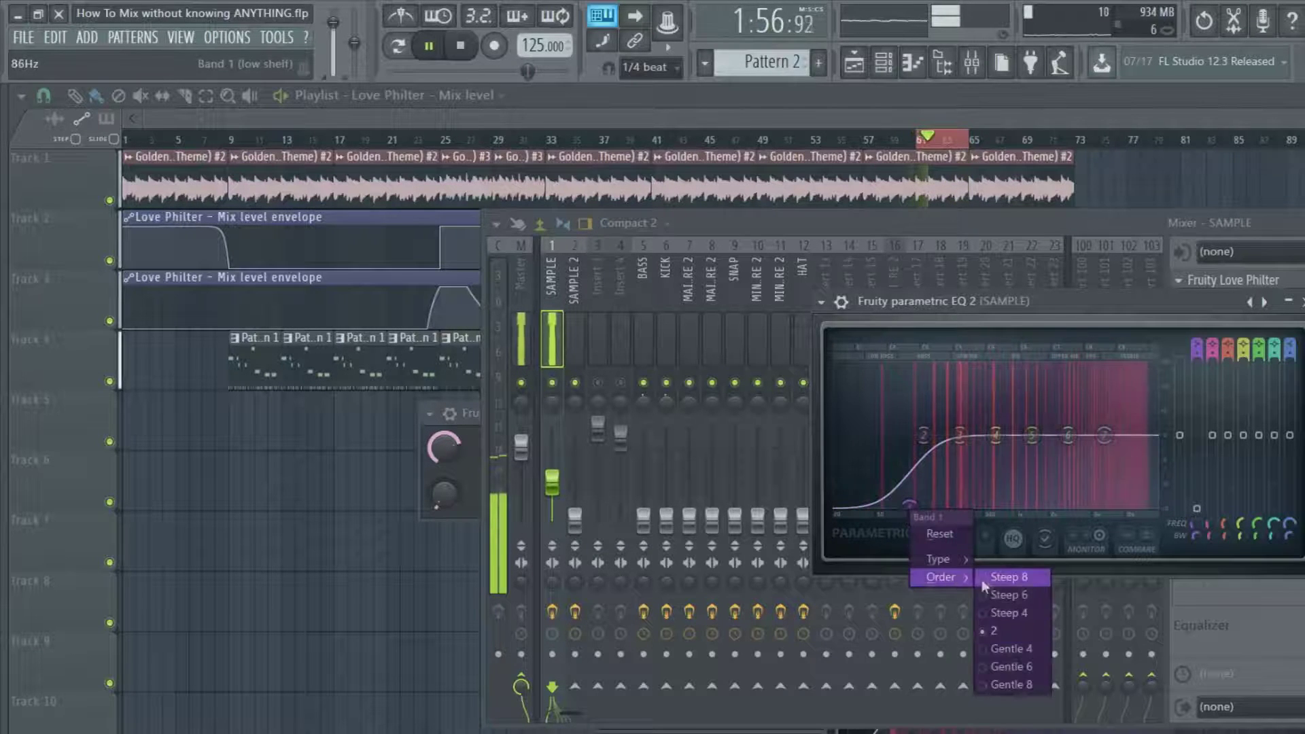
{"action": "left_click", "coordinate": [1006, 615]}
{"action": "left_click_drag", "start_coordinate": [909, 505], "coordinate": [919, 504]}
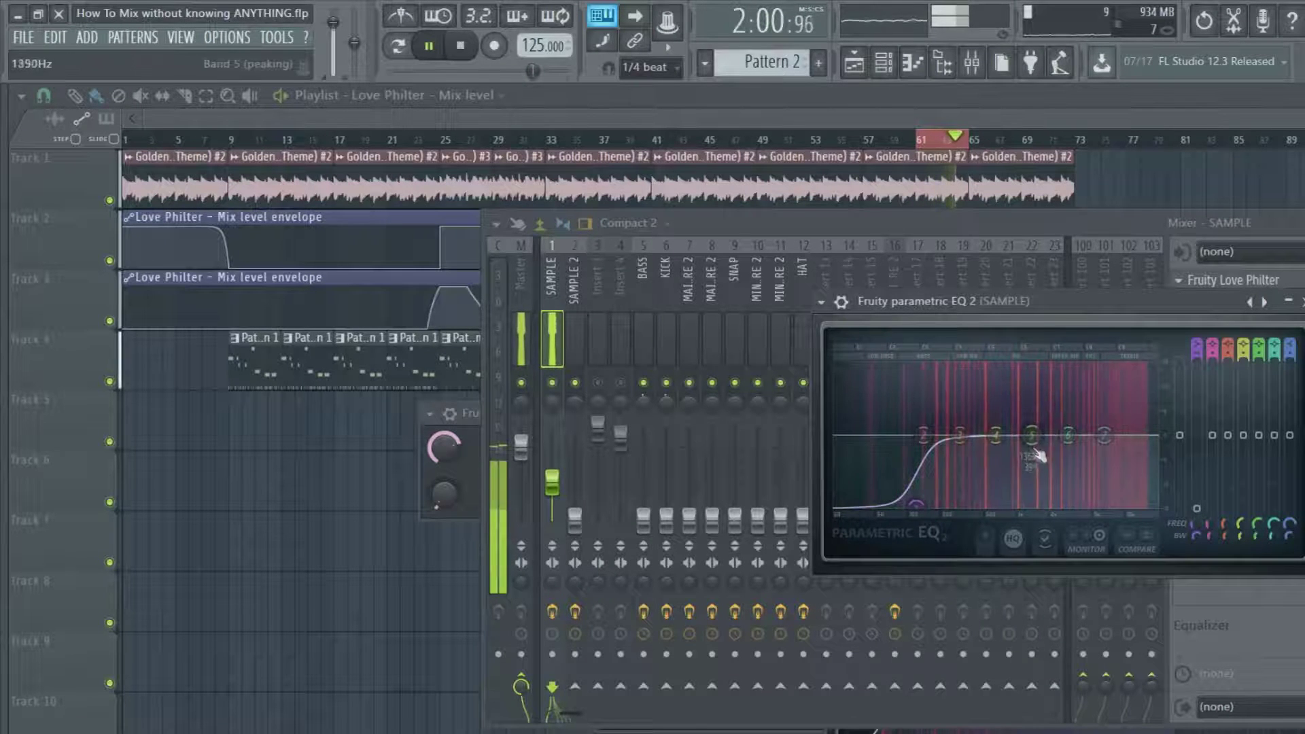
{"action": "left_click", "coordinate": [465, 47]}
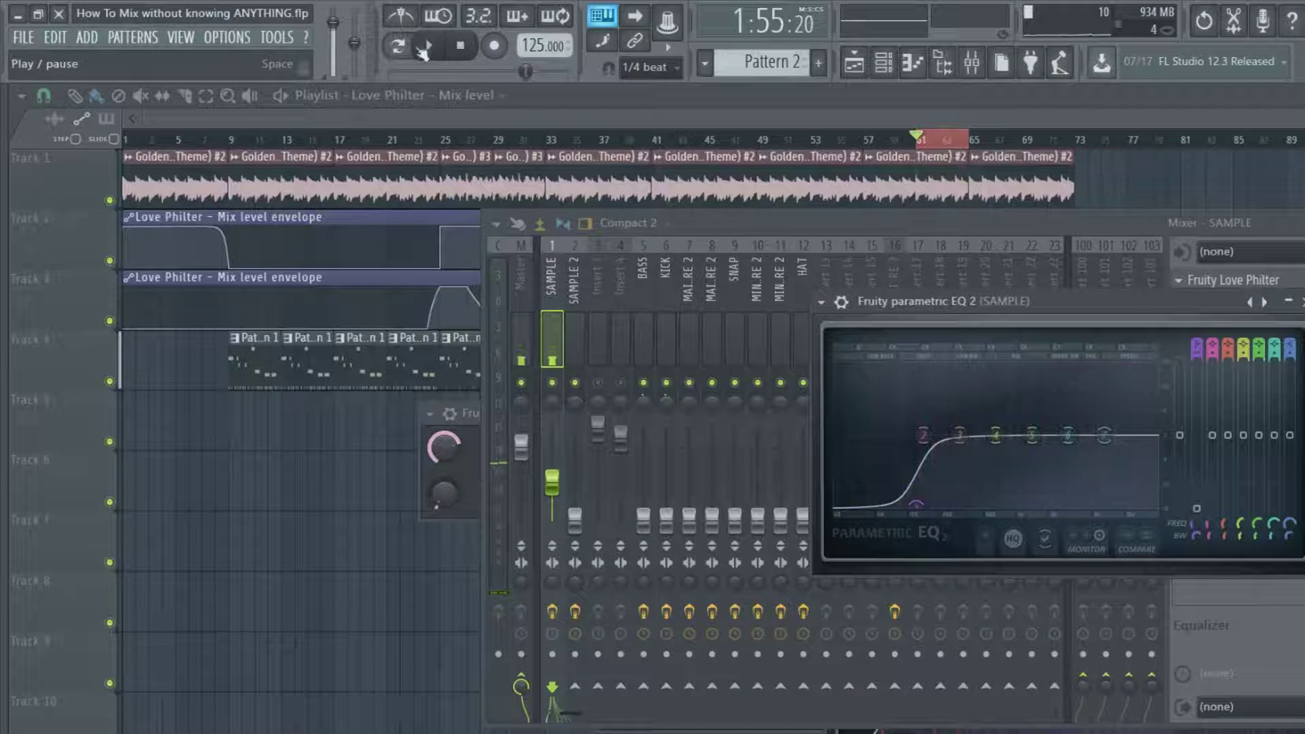
Step: Slightly boost bands 4 and 6, dip band 7 and shift band 1 to about 111 Hz in the SAMPLE EQ during playback
{"action": "left_click", "coordinate": [426, 49]}
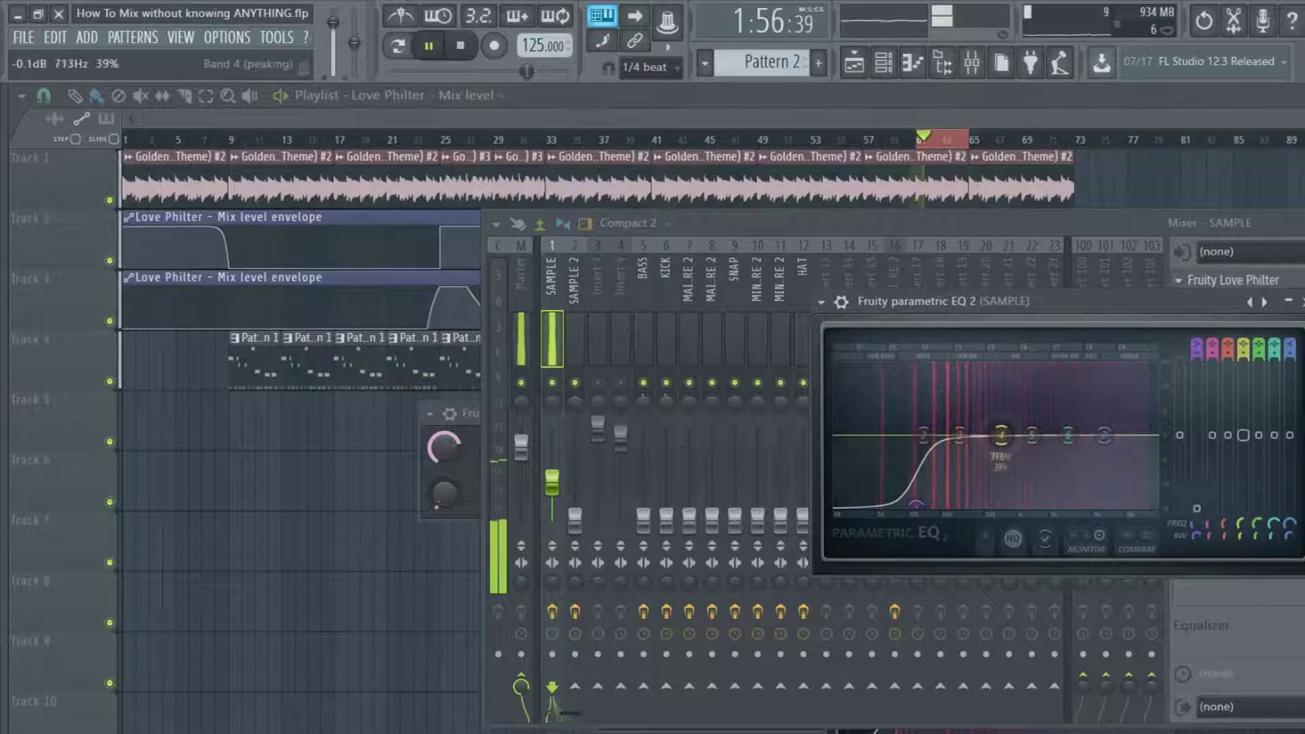
{"action": "left_click_drag", "start_coordinate": [999, 435], "coordinate": [1134, 440]}
{"action": "mouse_move", "coordinate": [916, 504]}
{"action": "left_mouse_down"}
{"action": "mouse_move", "coordinate": [926, 517]}
{"action": "mouse_move", "coordinate": [922, 507]}
{"action": "left_mouse_up"}
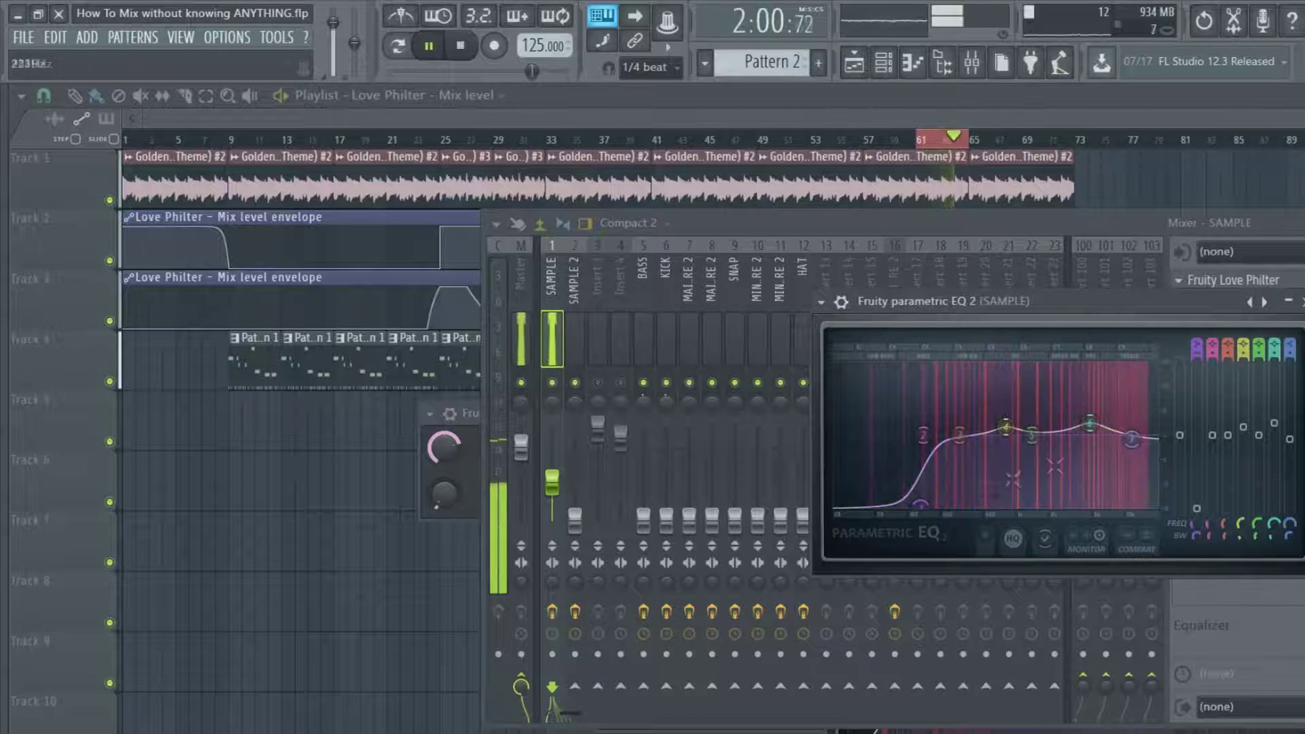
{"action": "key", "text": "space"}
{"action": "left_click", "coordinate": [870, 219]}
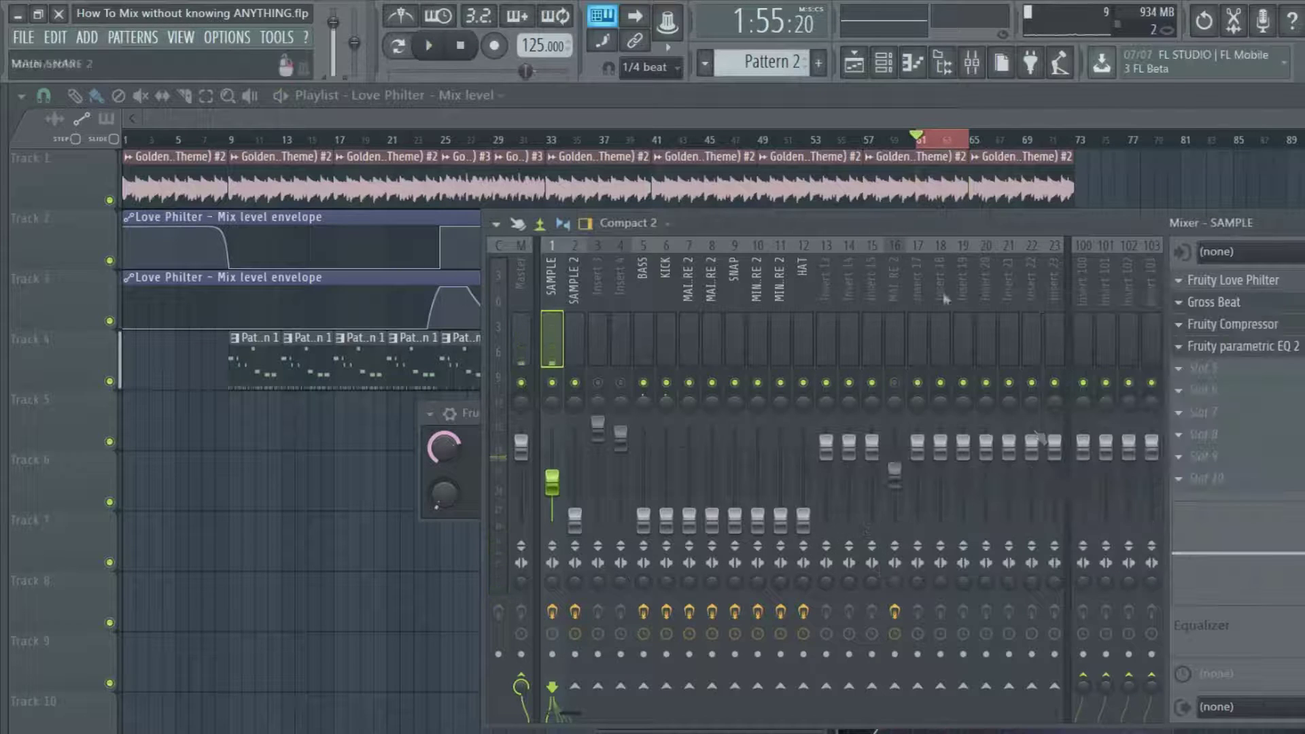
Step: Change band 1 of the SAMPLE EQ to High pass and slightly boost bands 2 and 3, checking during playback
{"action": "left_click", "coordinate": [1251, 347]}
{"action": "right_click", "coordinate": [919, 506]}
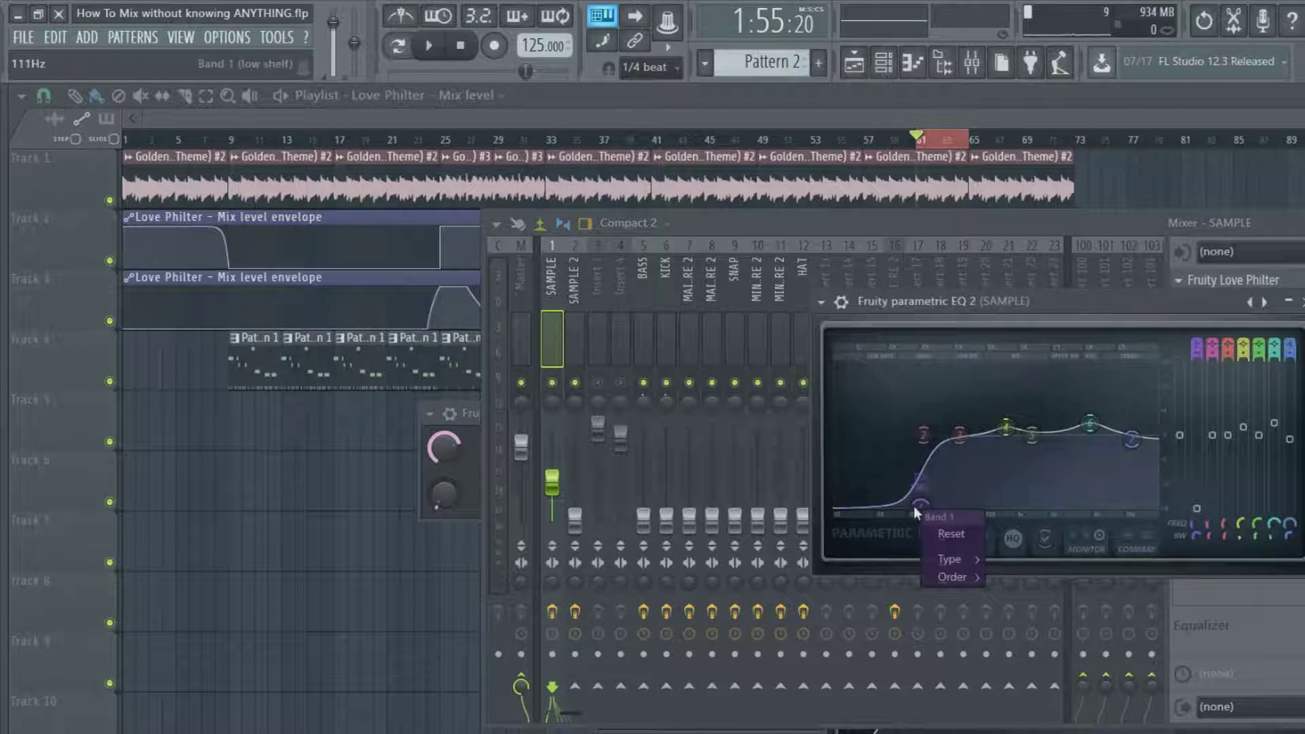
{"action": "mouse_move", "coordinate": [979, 559]}
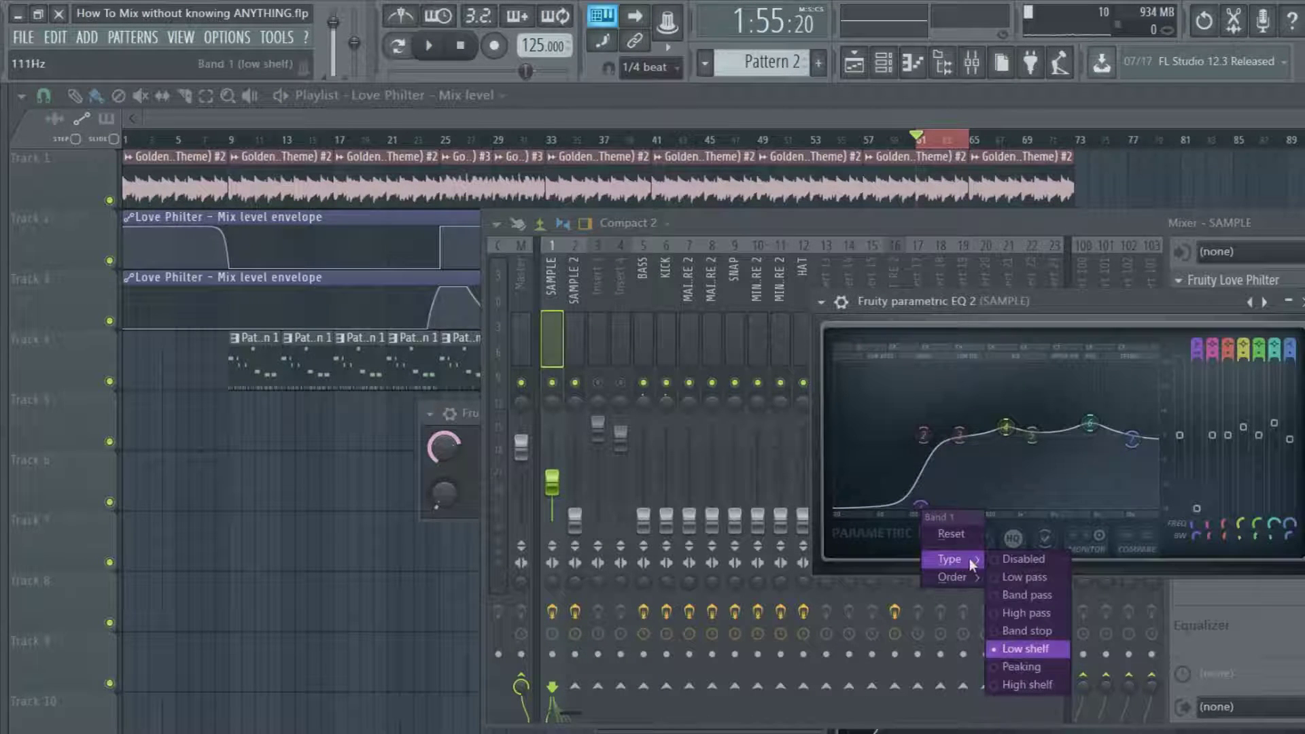
{"action": "left_click", "coordinate": [1026, 612]}
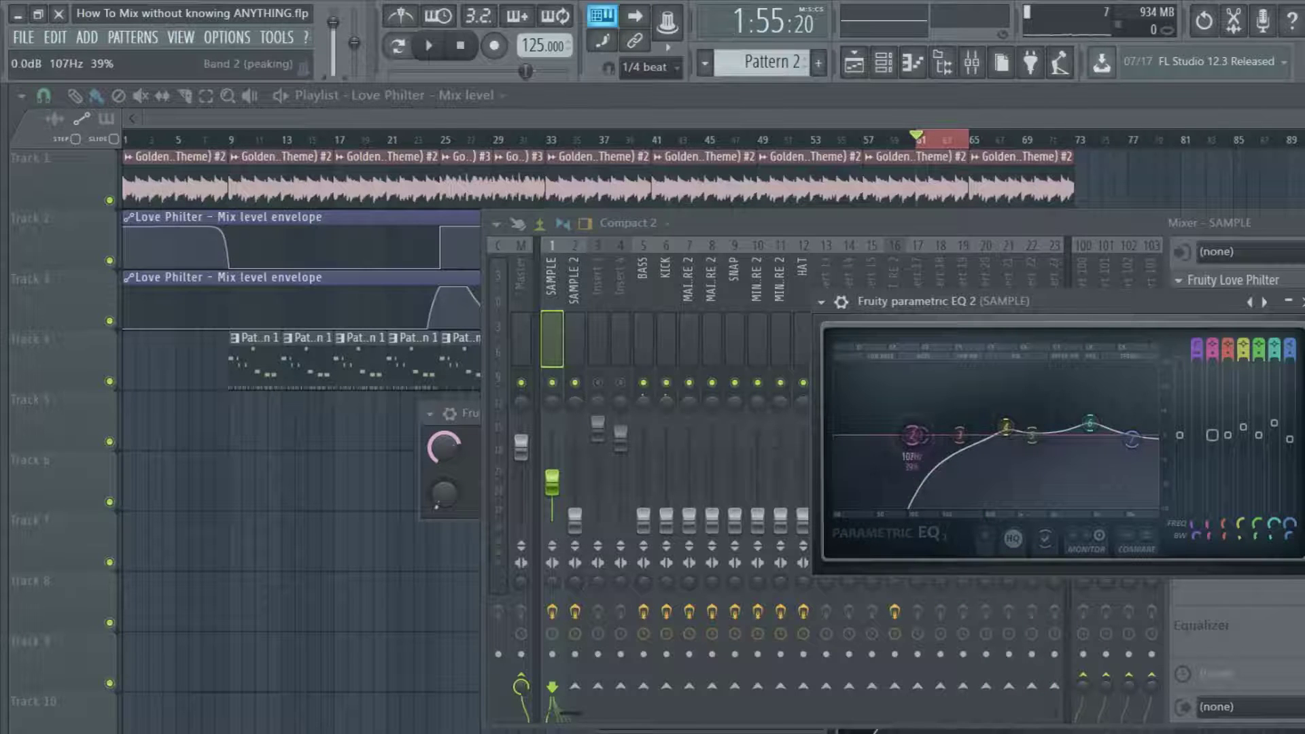
{"action": "left_click_drag", "start_coordinate": [912, 428], "coordinate": [914, 416]}
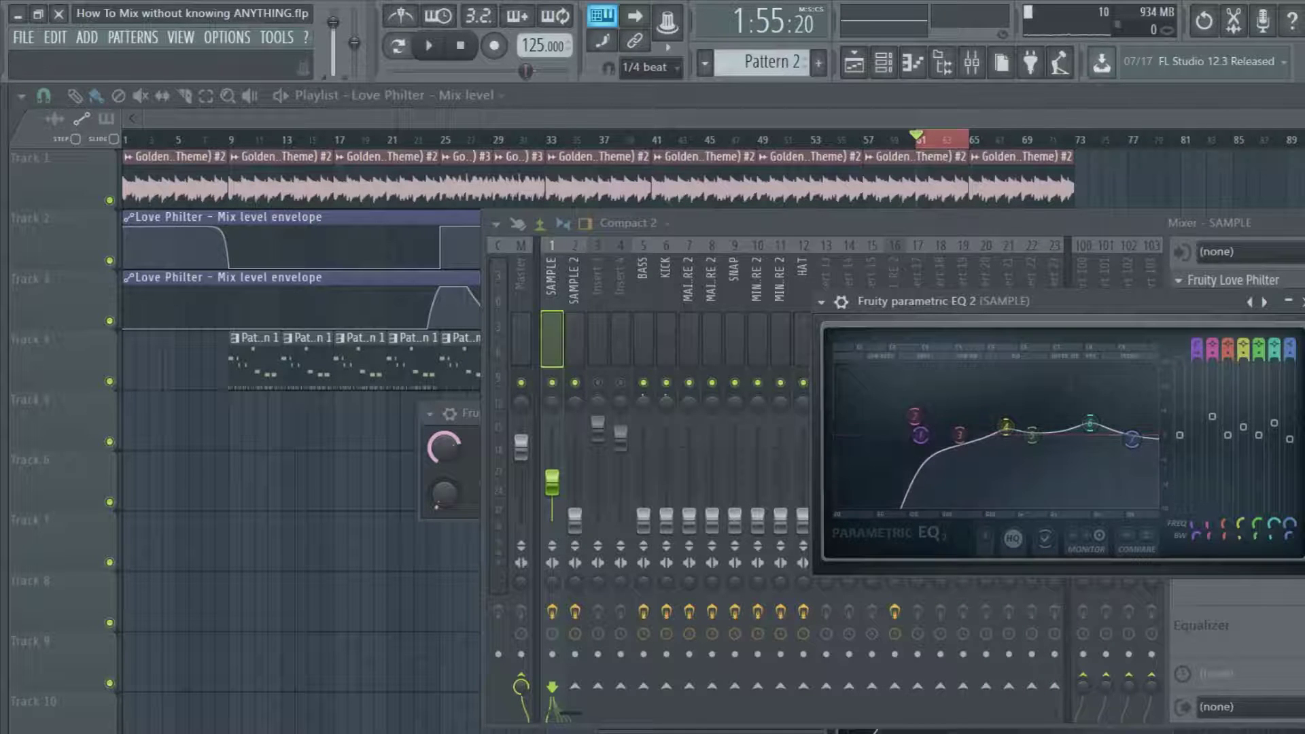
{"action": "left_click", "coordinate": [429, 46]}
{"action": "left_click_drag", "start_coordinate": [921, 436], "coordinate": [955, 429]}
{"action": "left_click", "coordinate": [435, 45]}
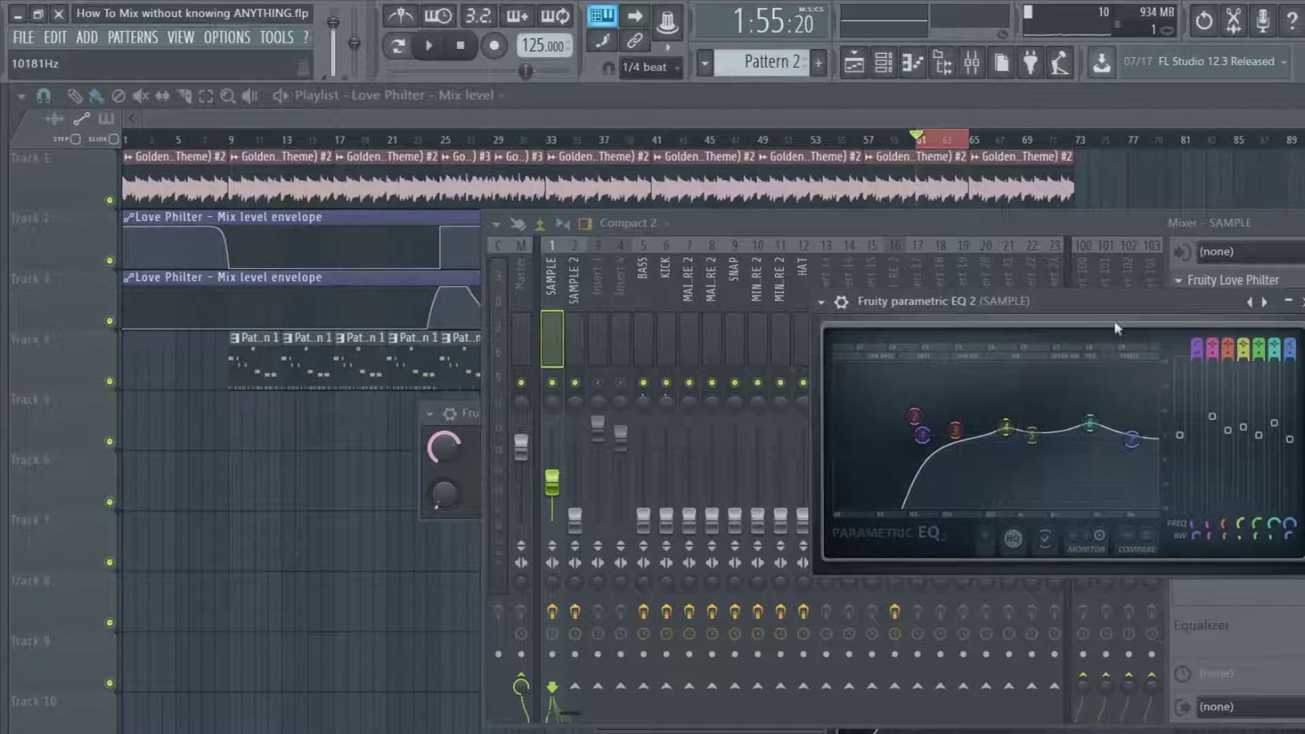
{"action": "left_click", "coordinate": [1105, 231]}
Step: Try to load the Default preset in the SAMPLE track's Fruity Compressor, and dismiss the error dialogs
{"action": "left_click", "coordinate": [1230, 324]}
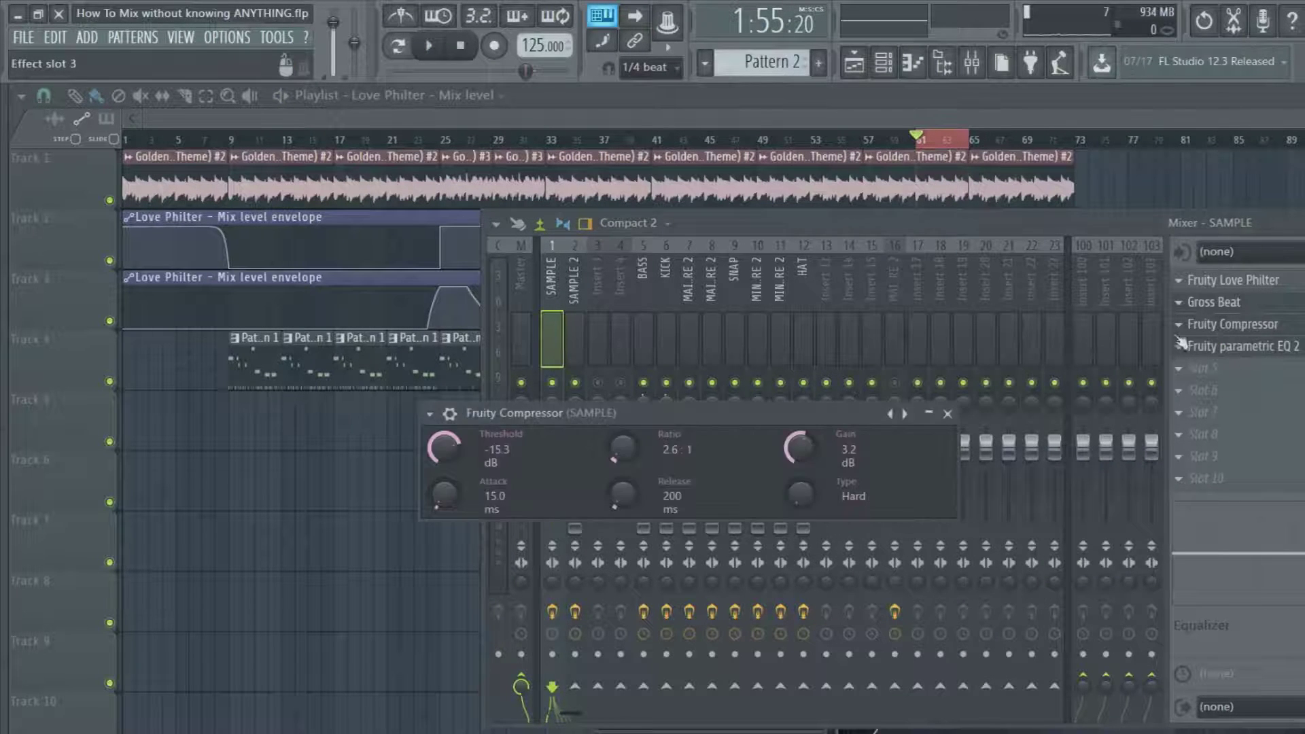
{"action": "left_click_drag", "start_coordinate": [622, 415], "coordinate": [931, 275]}
{"action": "left_click", "coordinate": [736, 272]}
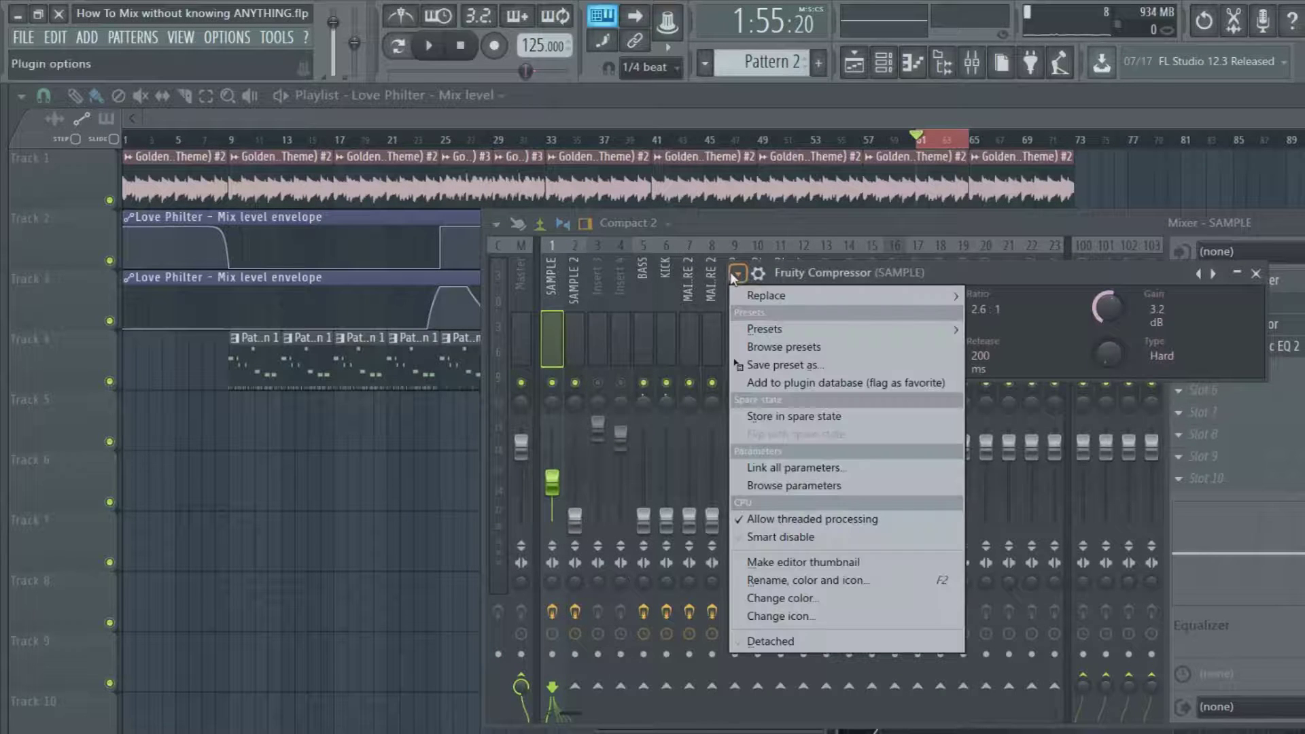
{"action": "mouse_move", "coordinate": [742, 328]}
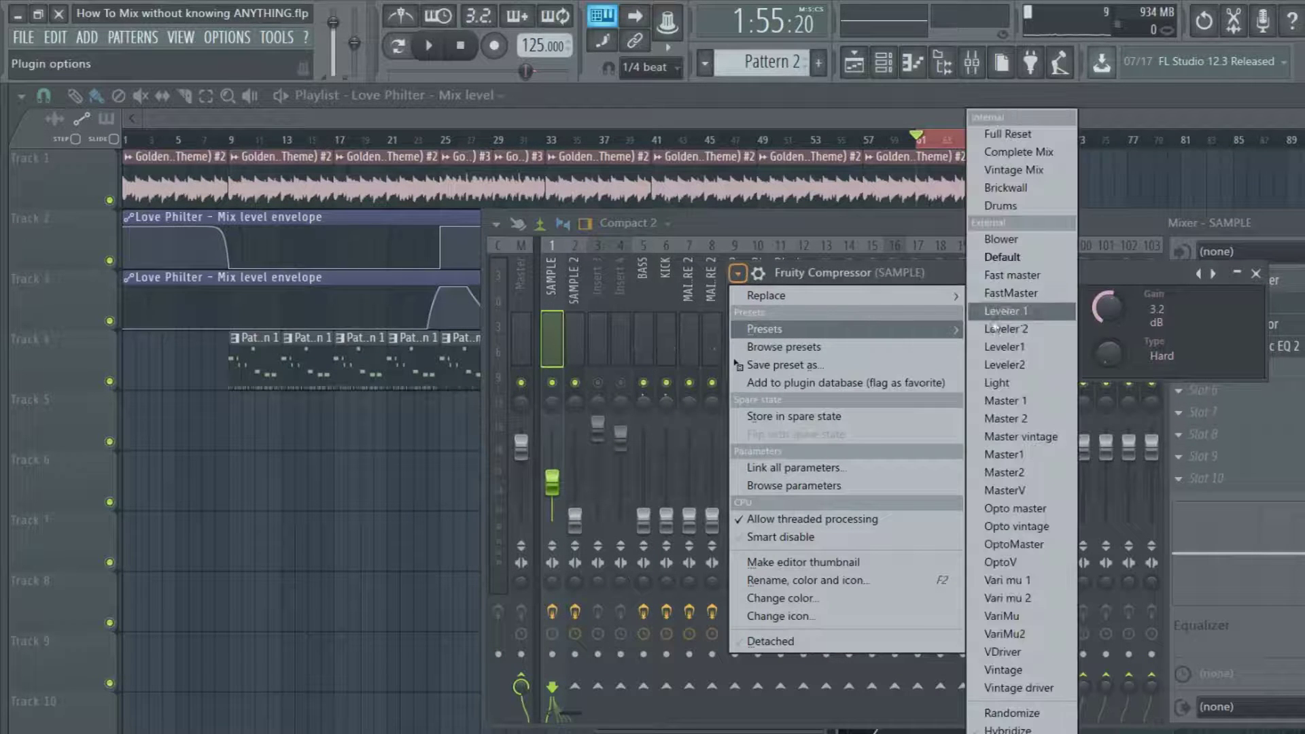
{"action": "left_click", "coordinate": [1002, 259]}
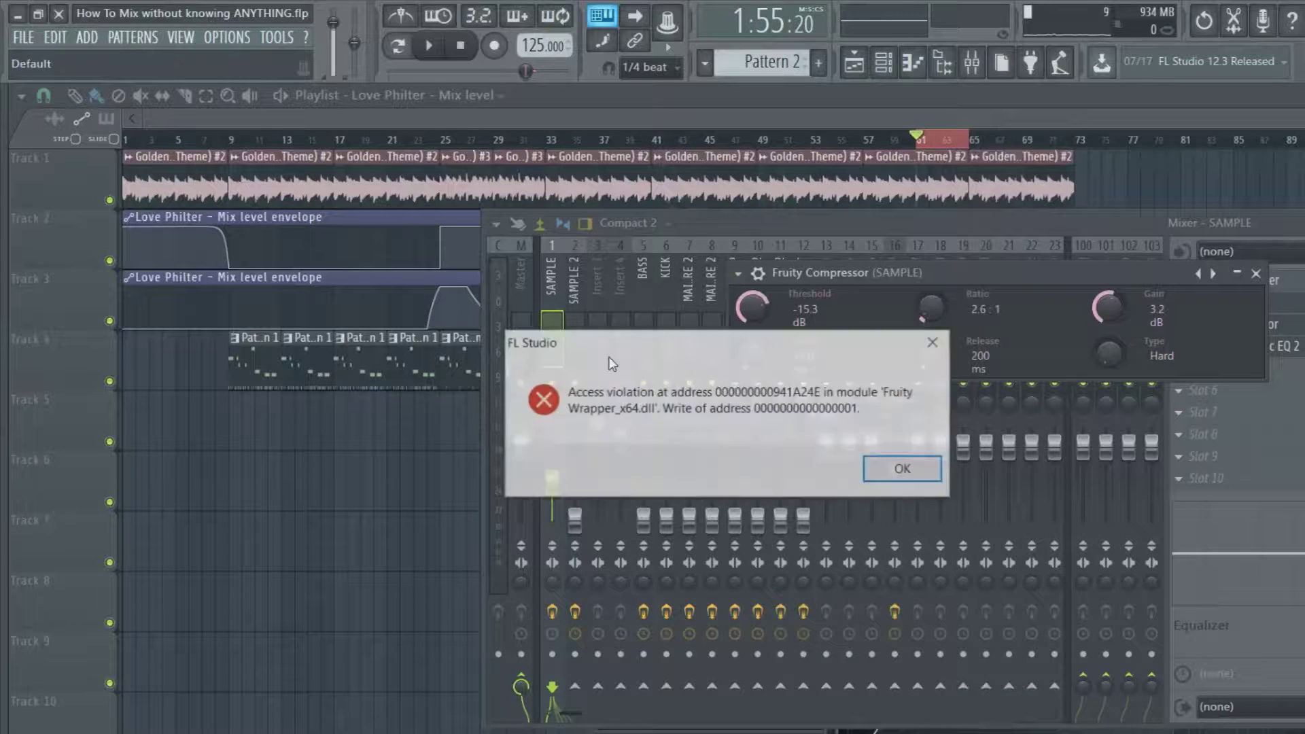
{"action": "left_click", "coordinate": [907, 469]}
{"action": "left_click_drag", "start_coordinate": [806, 273], "coordinate": [741, 373]}
{"action": "left_click", "coordinate": [907, 467]}
{"action": "left_click", "coordinate": [1190, 381]}
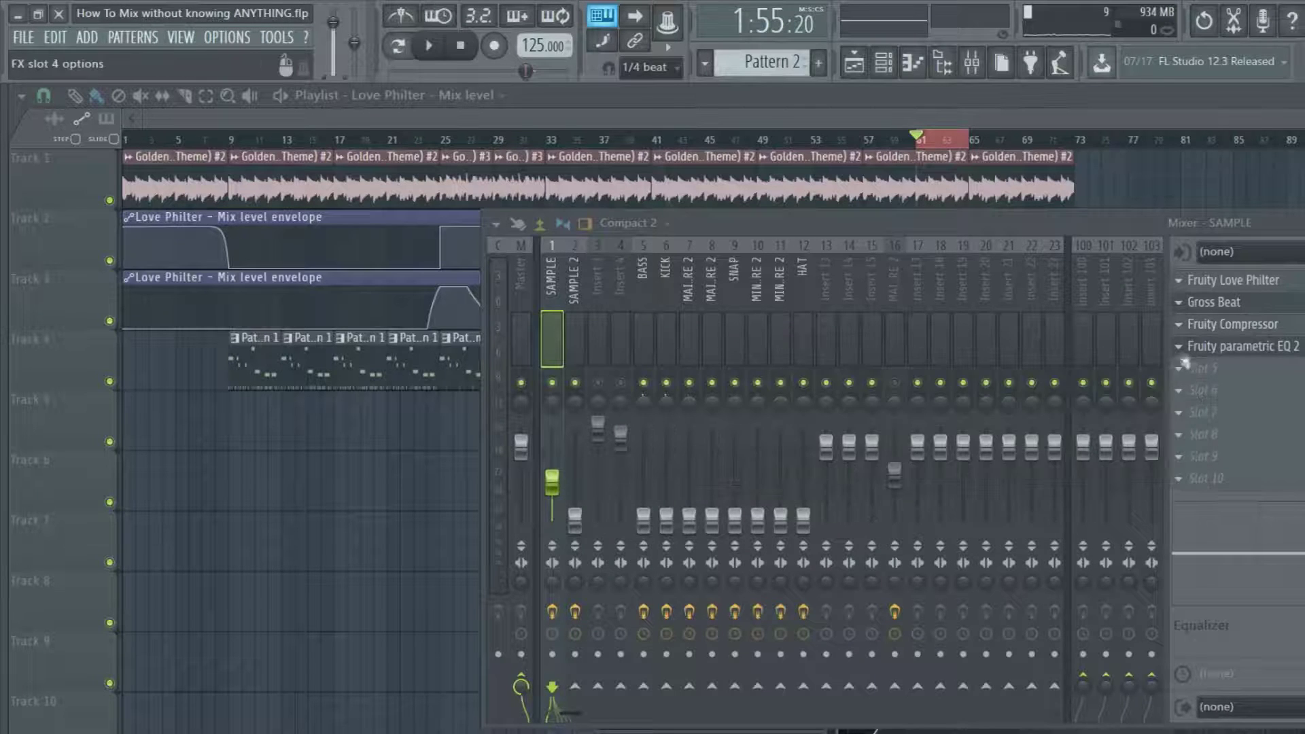
Step: Load a fresh Fruity Compressor with default settings in the SAMPLE track's effect slot 3, and hide the mixer to show the whole playlist
{"action": "left_click", "coordinate": [1180, 325]}
{"action": "mouse_move", "coordinate": [1195, 347]}
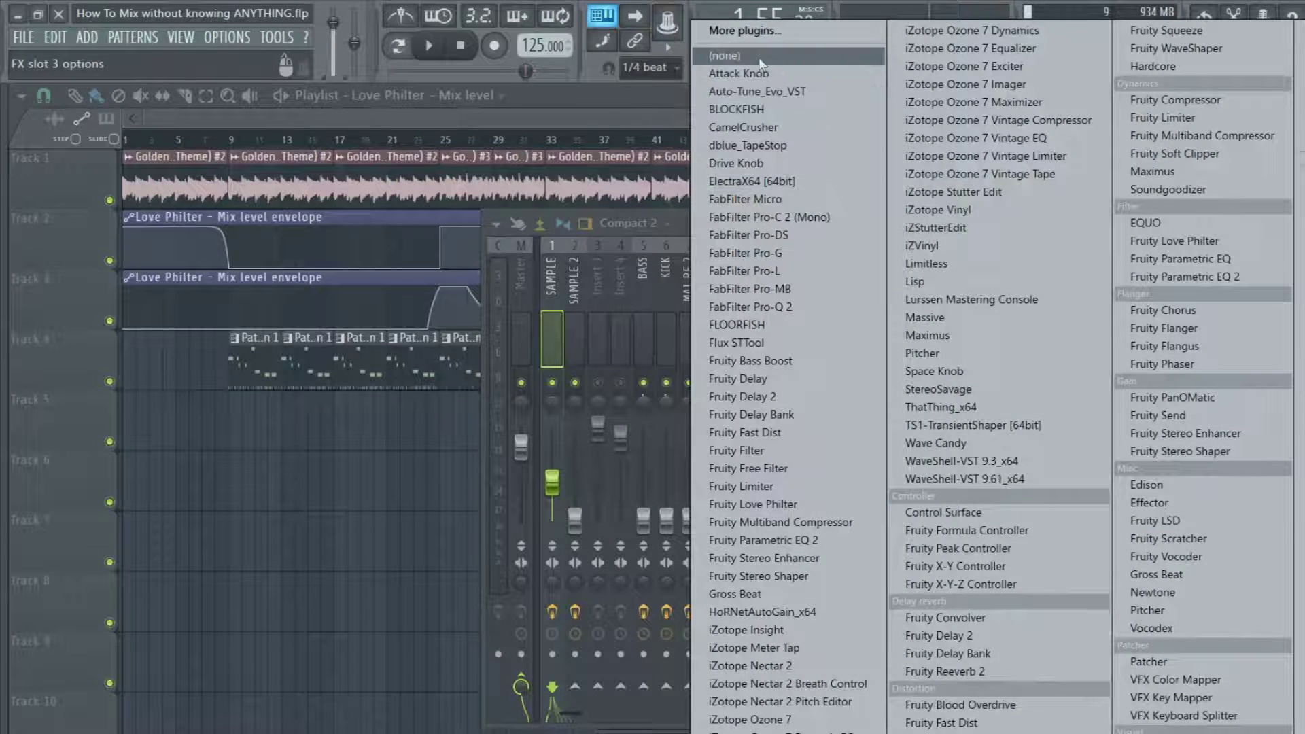
{"action": "key", "text": "Escape"}
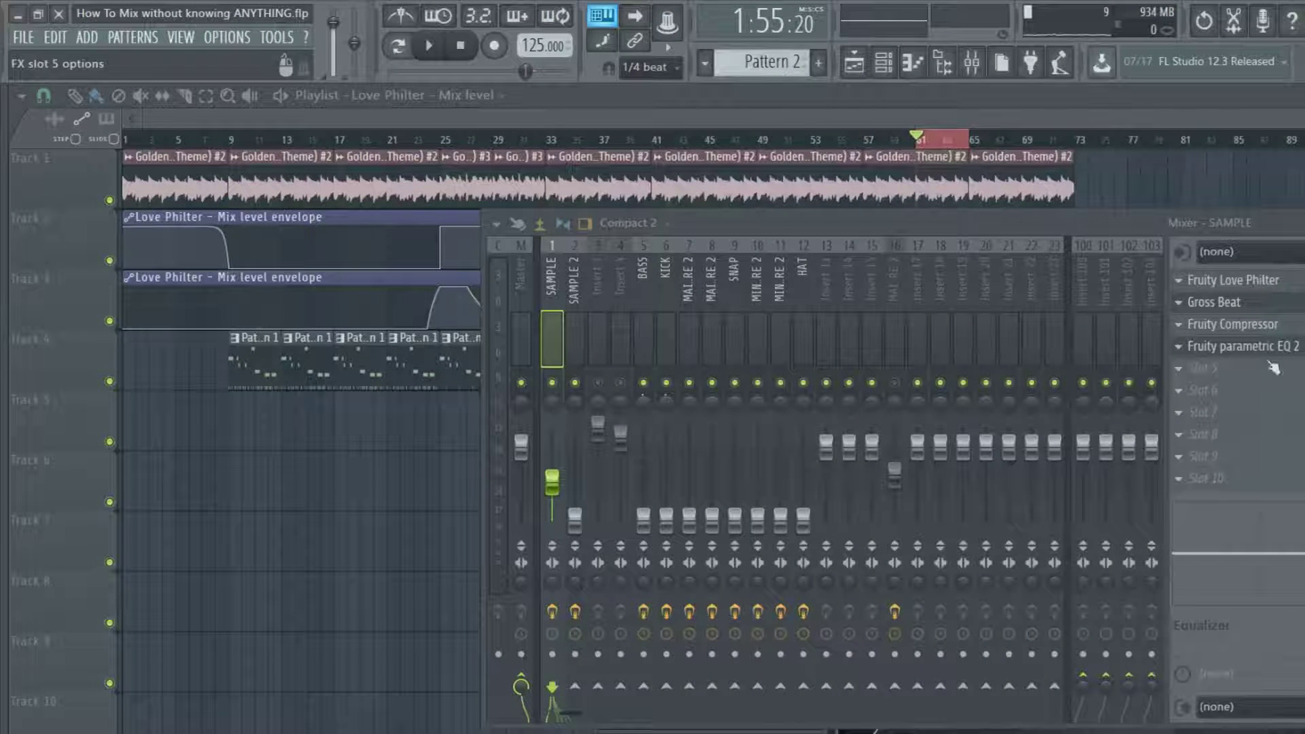
{"action": "left_click", "coordinate": [1203, 368]}
{"action": "left_click", "coordinate": [1200, 102]}
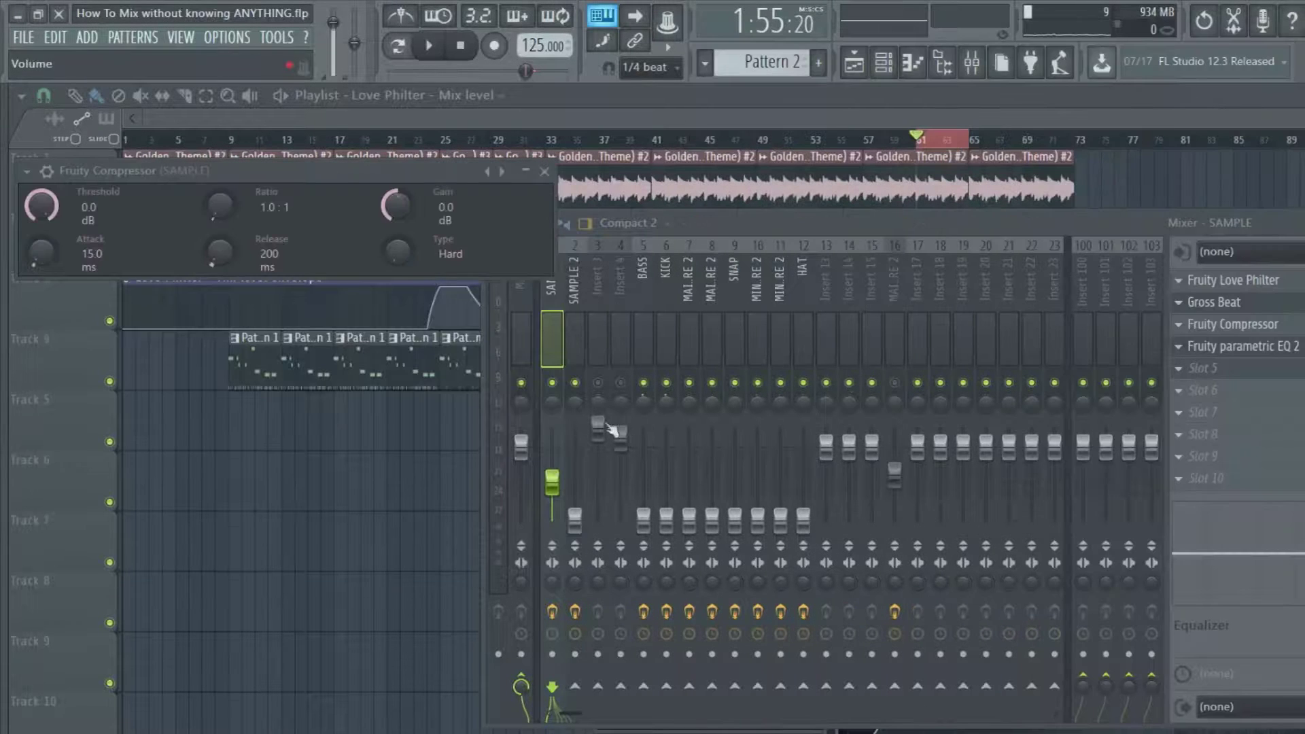
{"action": "left_click_drag", "start_coordinate": [300, 170], "coordinate": [1095, 474]}
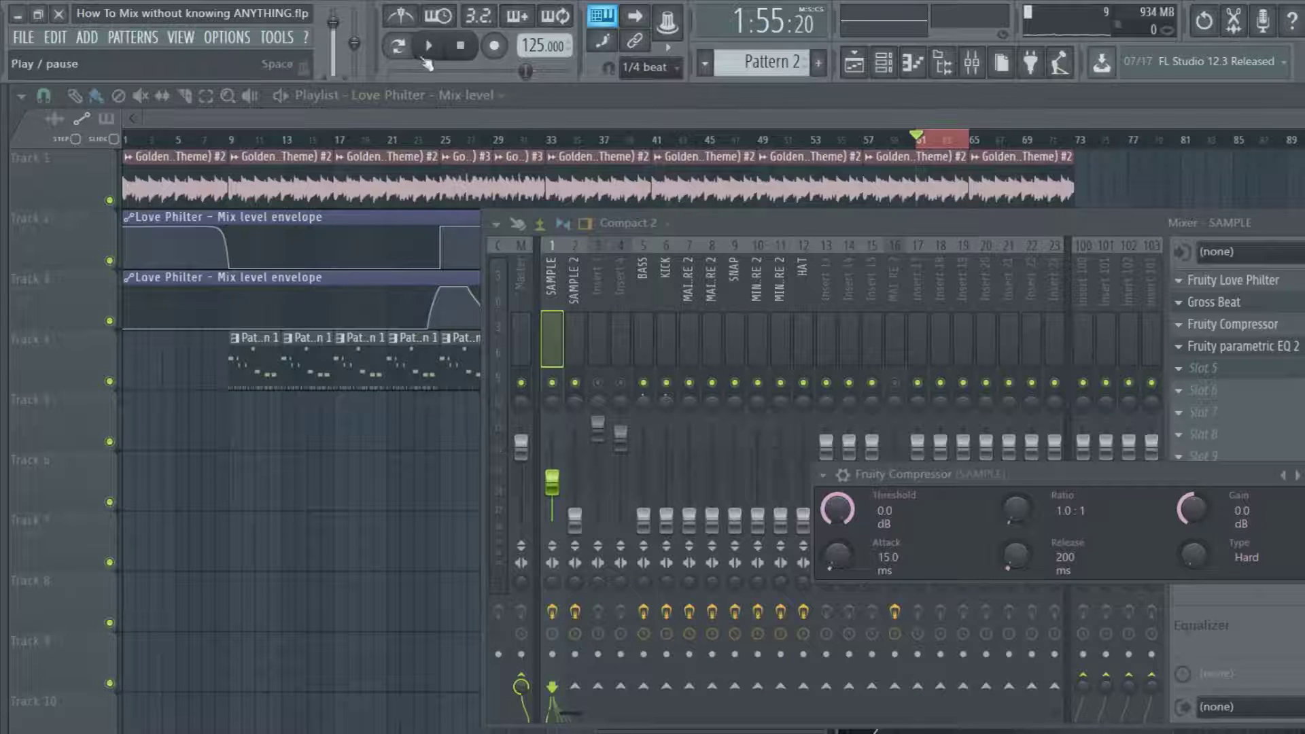
{"action": "key", "text": "space"}
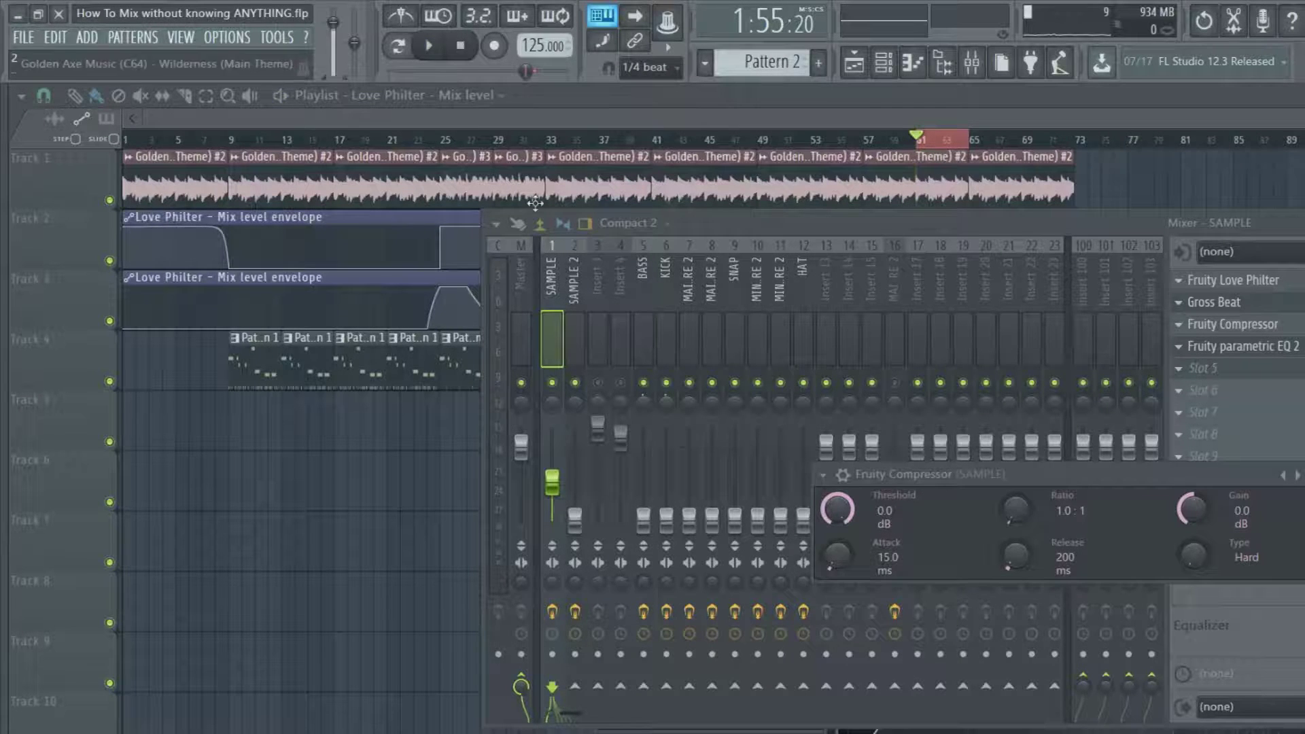
{"action": "key", "text": "F9"}
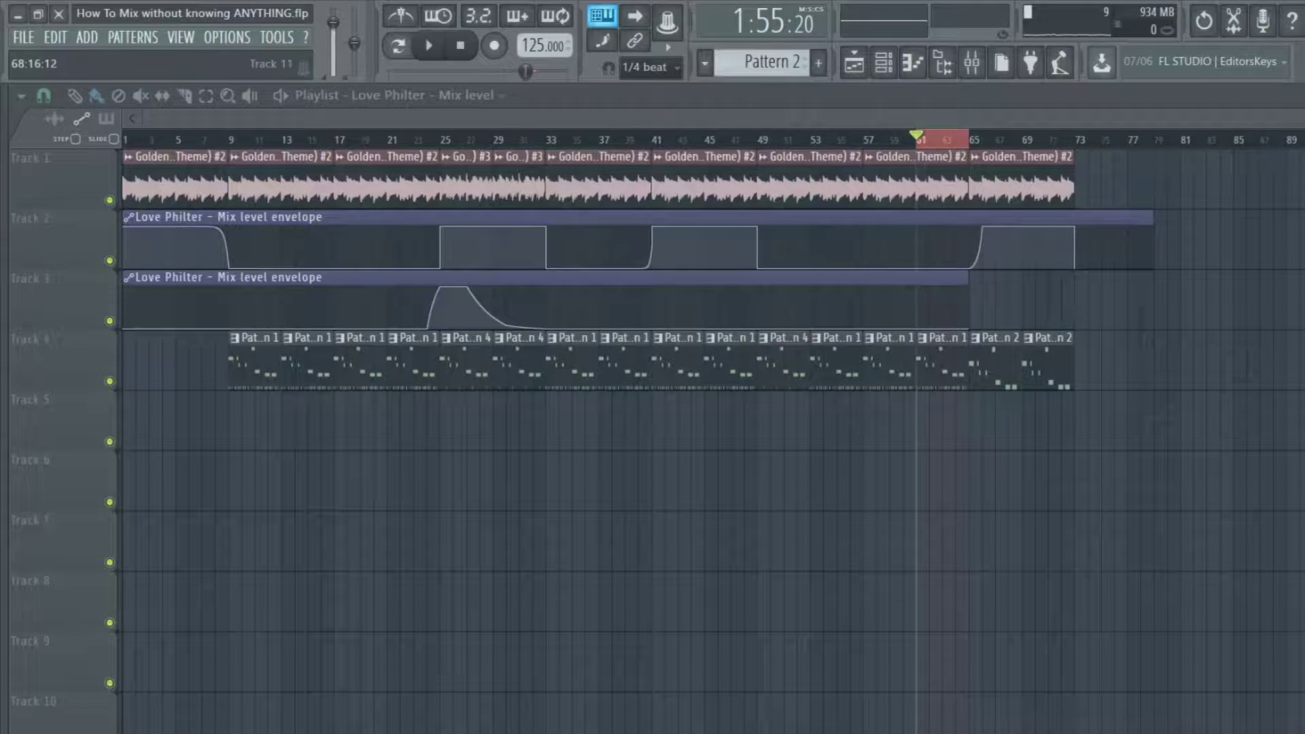
Step: Bring back the mixer, open the SAMPLE track's Fruity Compressor during playback and set its type to Medium
{"action": "key", "text": "alt+Tab"}
{"action": "left_click", "coordinate": [1134, 380]}
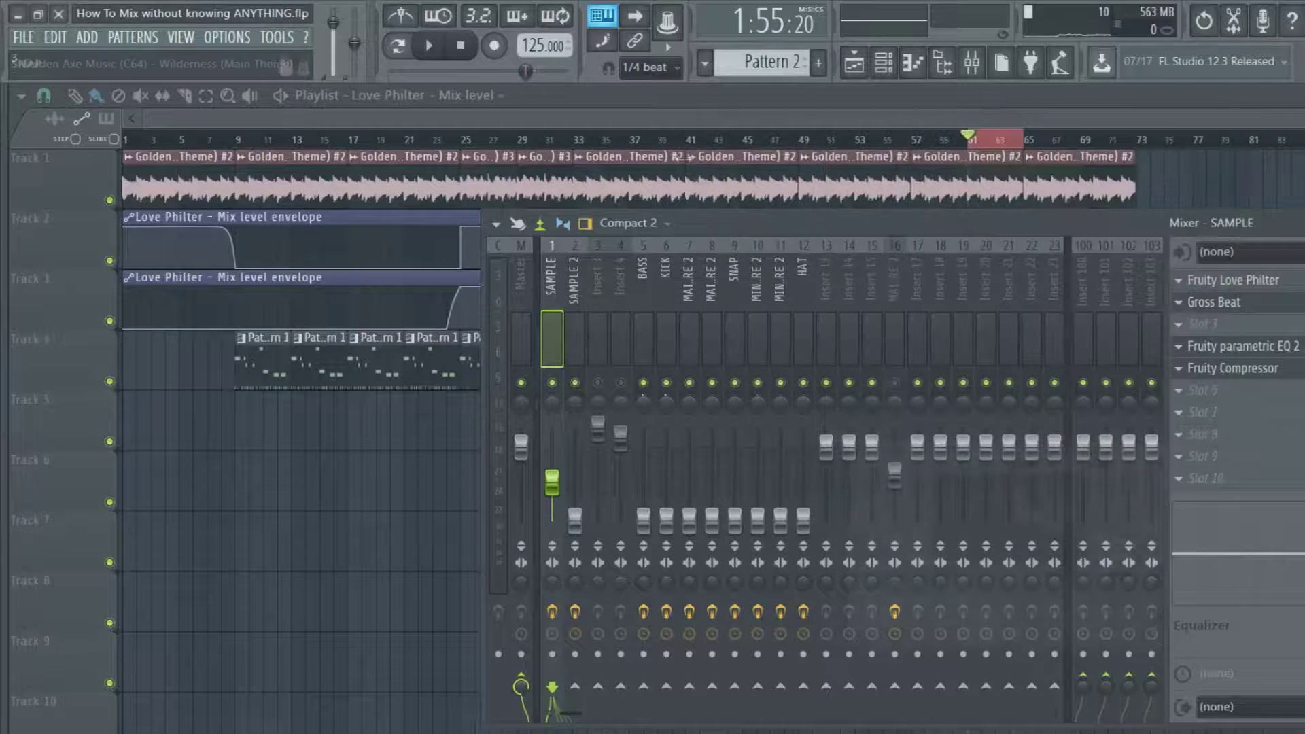
{"action": "left_click_drag", "start_coordinate": [756, 223], "coordinate": [743, 211]}
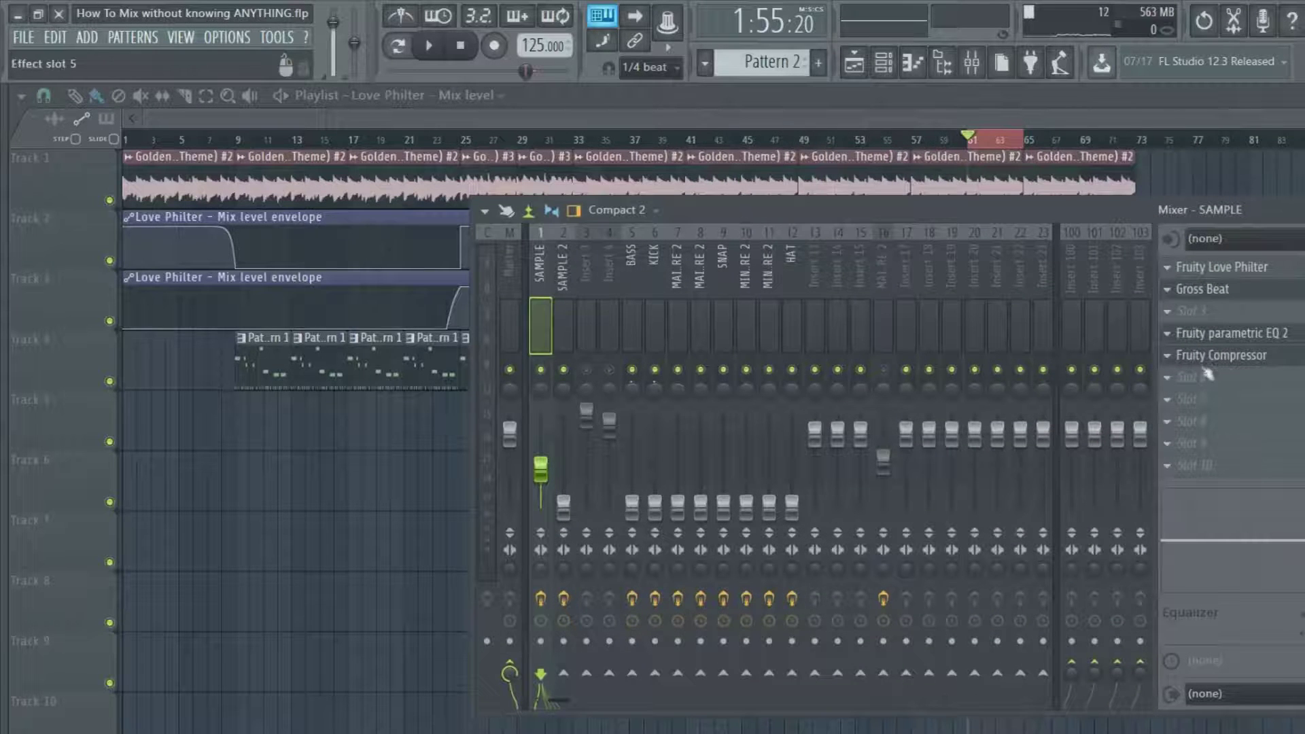
{"action": "left_click", "coordinate": [1246, 360]}
{"action": "left_click", "coordinate": [1246, 360]}
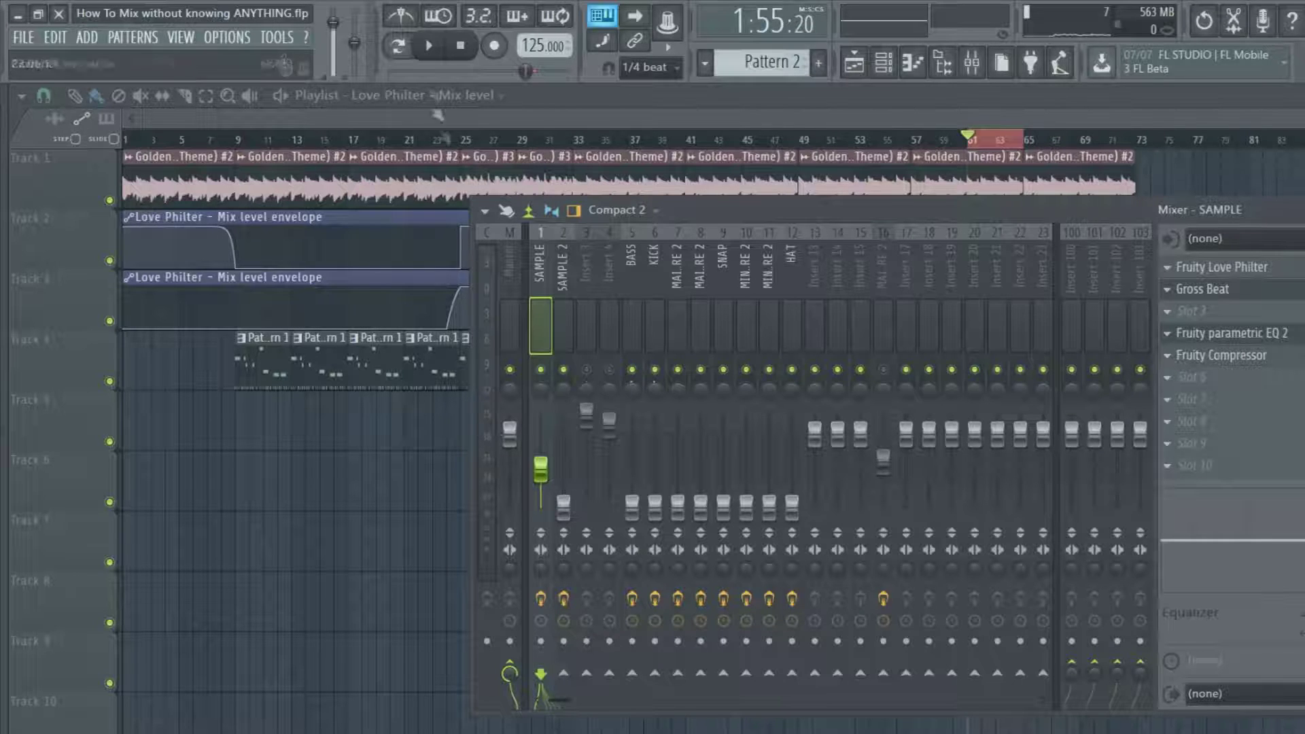
{"action": "left_click", "coordinate": [431, 46]}
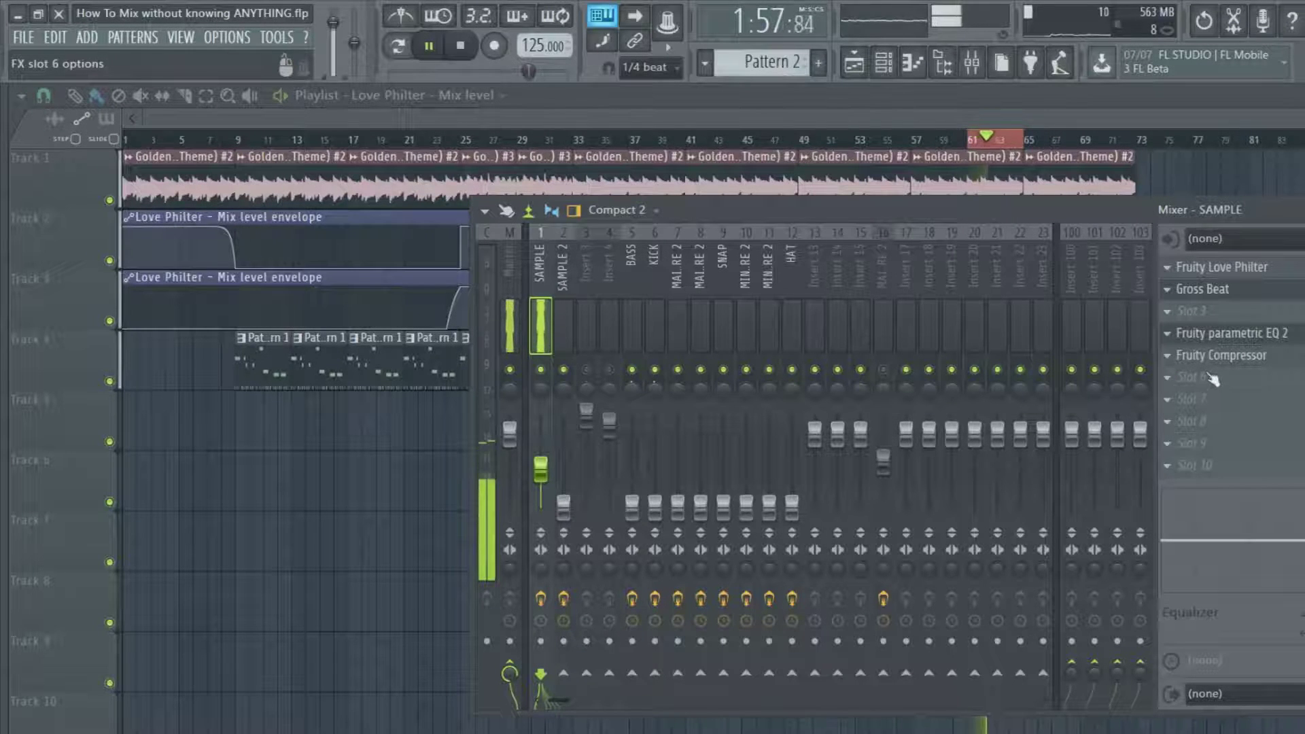
{"action": "left_click", "coordinate": [1222, 355]}
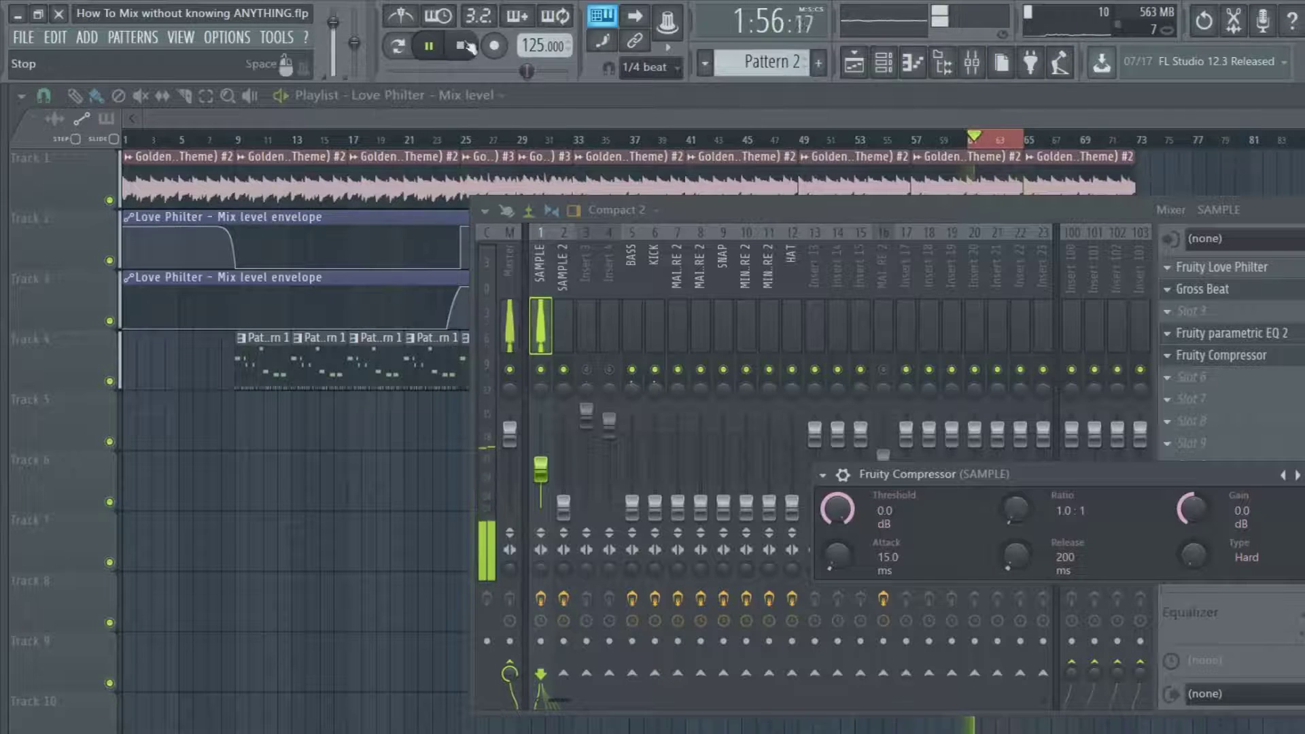
{"action": "key", "text": "space"}
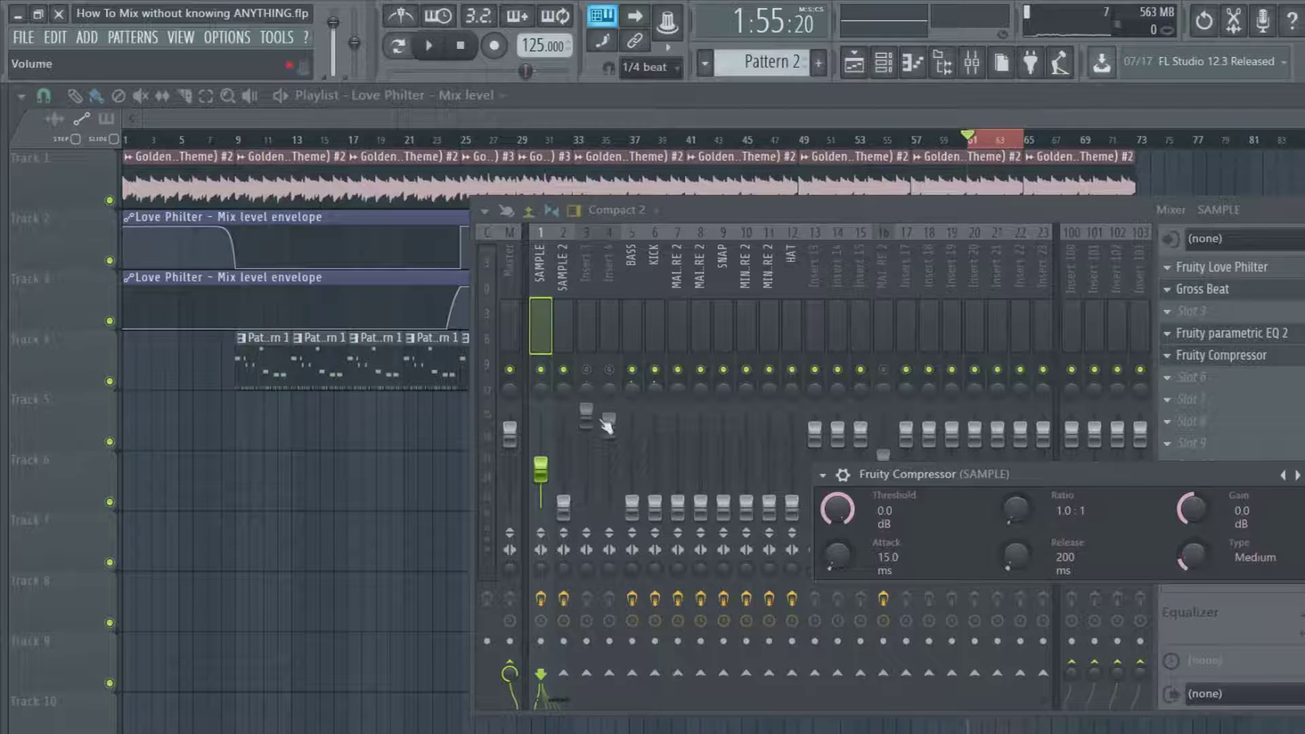
Step: Check the Fruity Compressor settings on the BASS track for reference and return to the SAMPLE track
{"action": "left_click", "coordinate": [635, 325]}
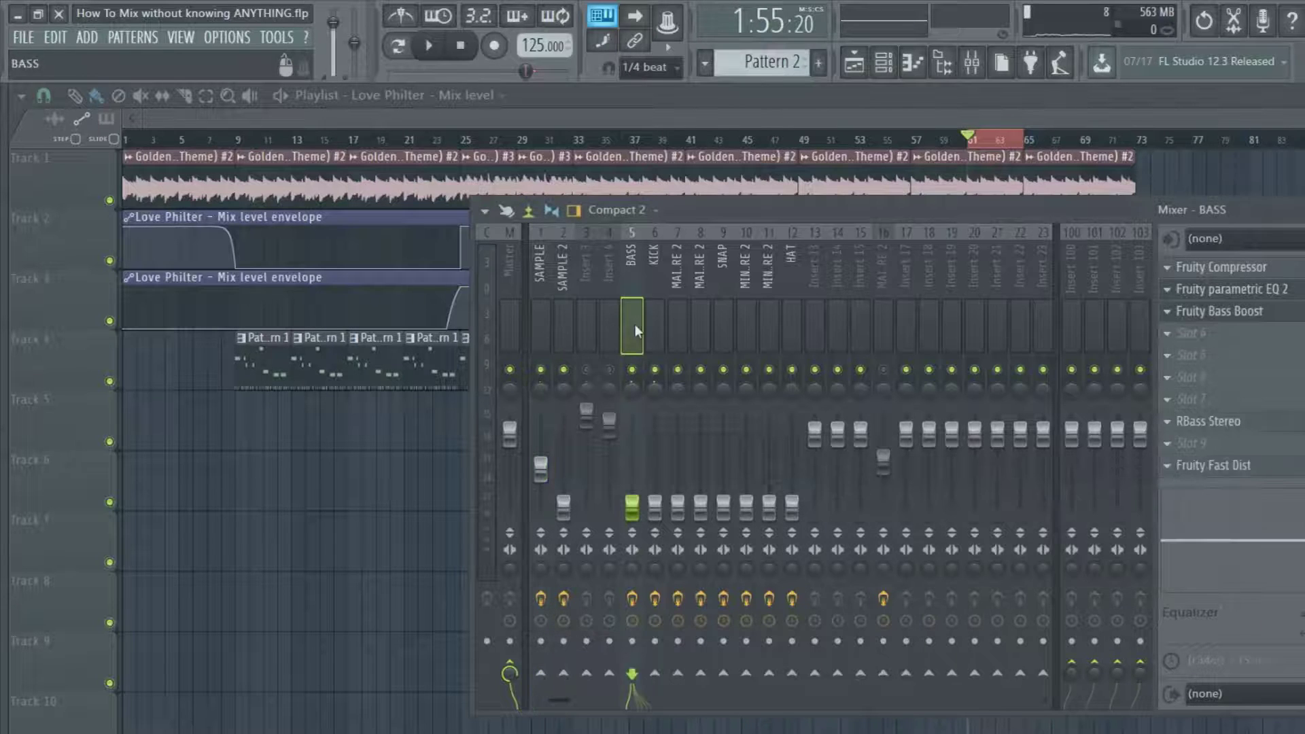
{"action": "left_click", "coordinate": [1211, 275]}
{"action": "left_click", "coordinate": [1211, 276]}
{"action": "left_click", "coordinate": [548, 304]}
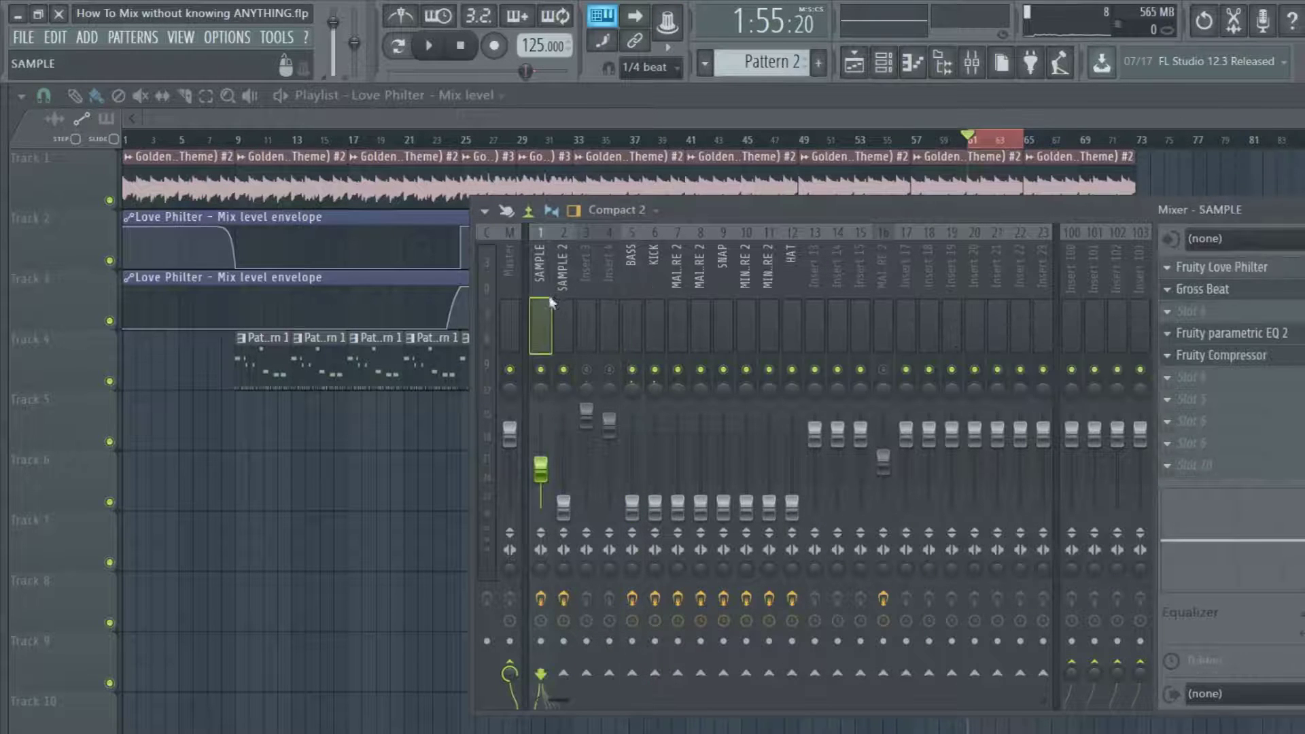
Step: Set the SAMPLE compressor's ratio to 2.5:1 and lower its threshold to -14.7 dB while listening to the loop
{"action": "left_click", "coordinate": [1216, 355]}
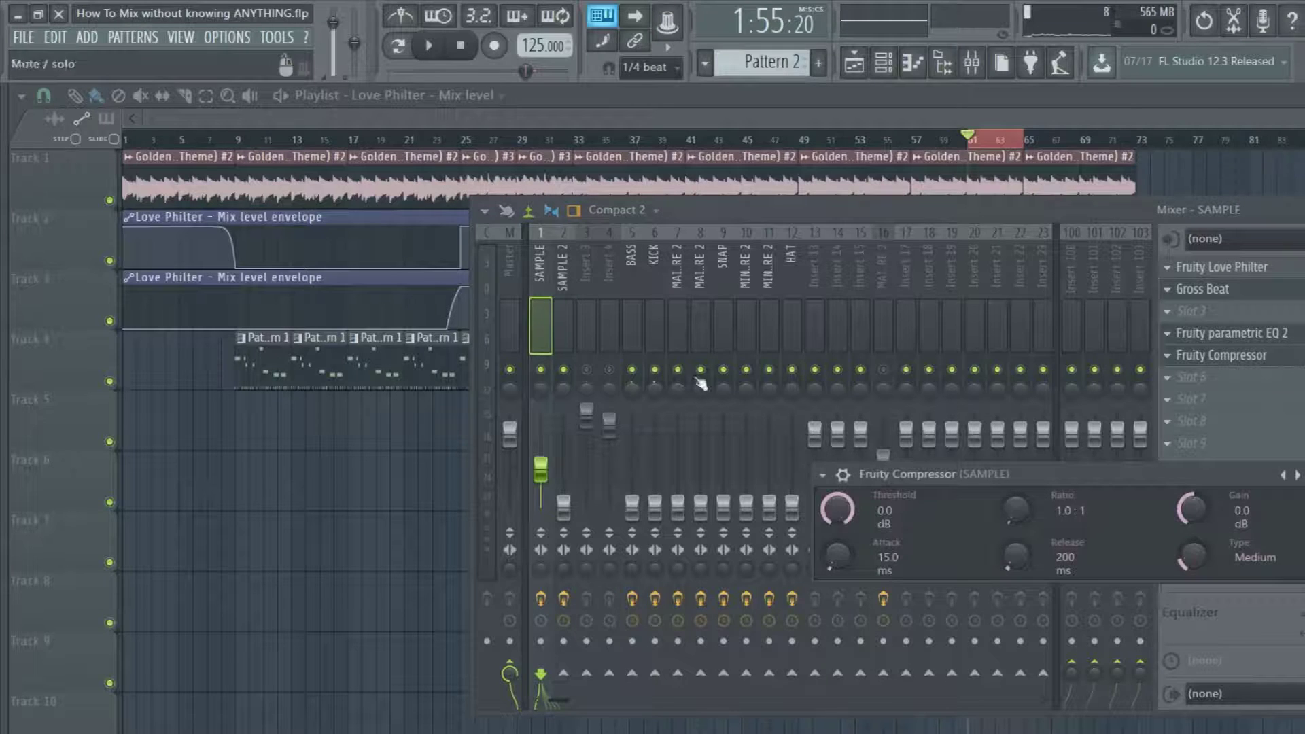
{"action": "left_click_drag", "start_coordinate": [886, 469], "coordinate": [714, 402]}
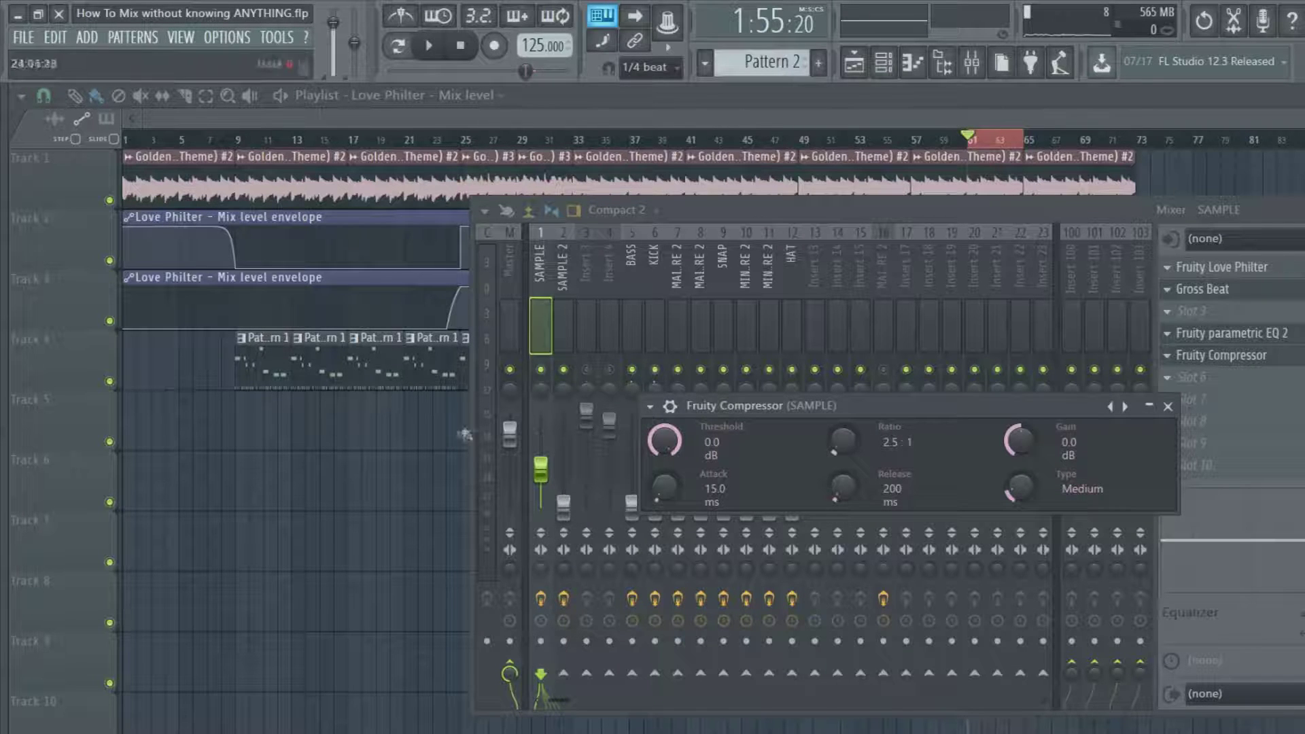
{"action": "left_click", "coordinate": [429, 46]}
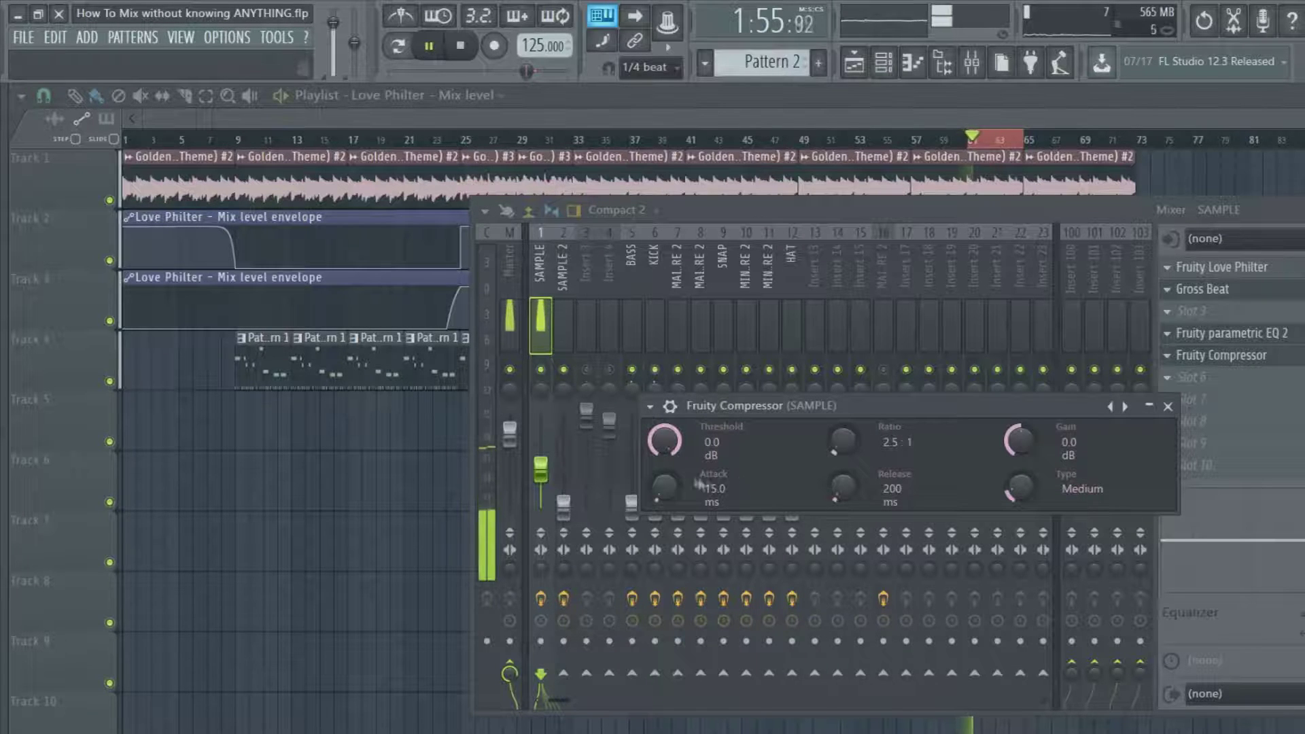
{"action": "mouse_move", "coordinate": [664, 441]}
{"action": "left_mouse_down"}
{"action": "mouse_move", "coordinate": [664, 466]}
{"action": "mouse_move", "coordinate": [674, 454]}
{"action": "left_mouse_up"}
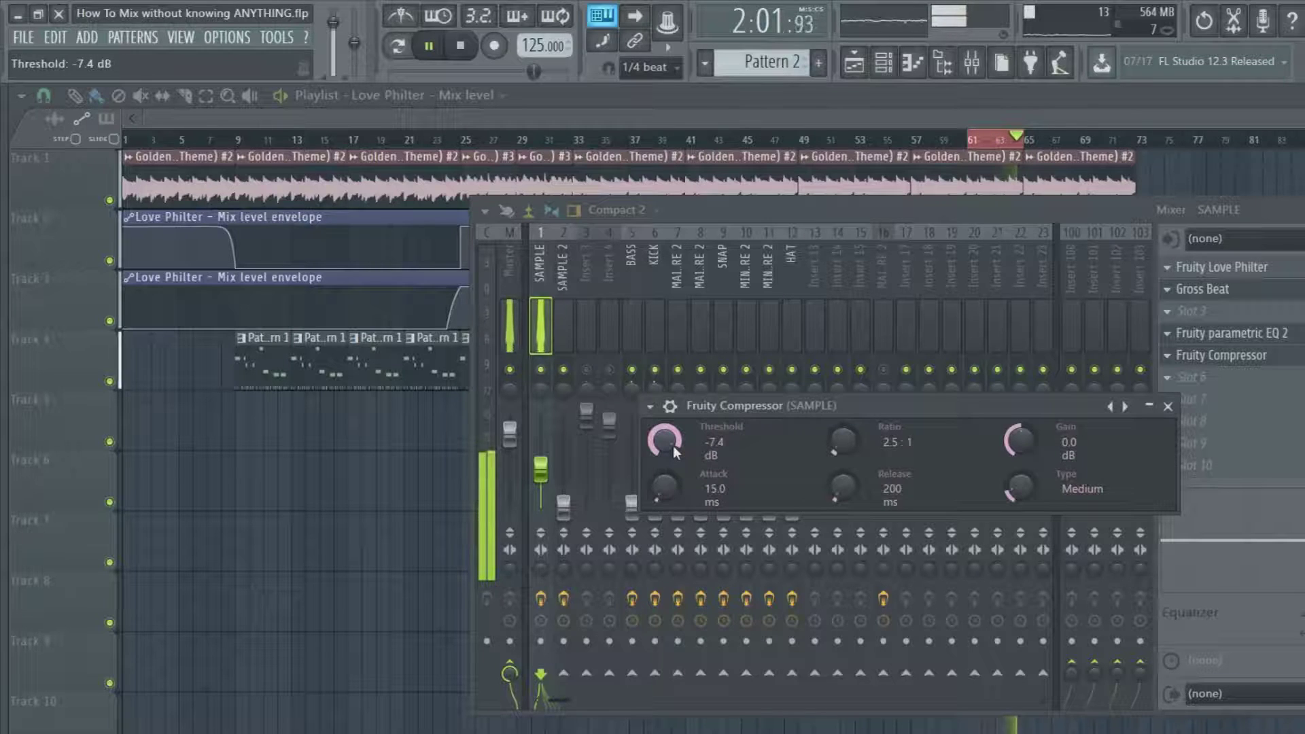
{"action": "scroll", "coordinate": [673, 446], "scroll_direction": "down", "scroll_amount": 2}
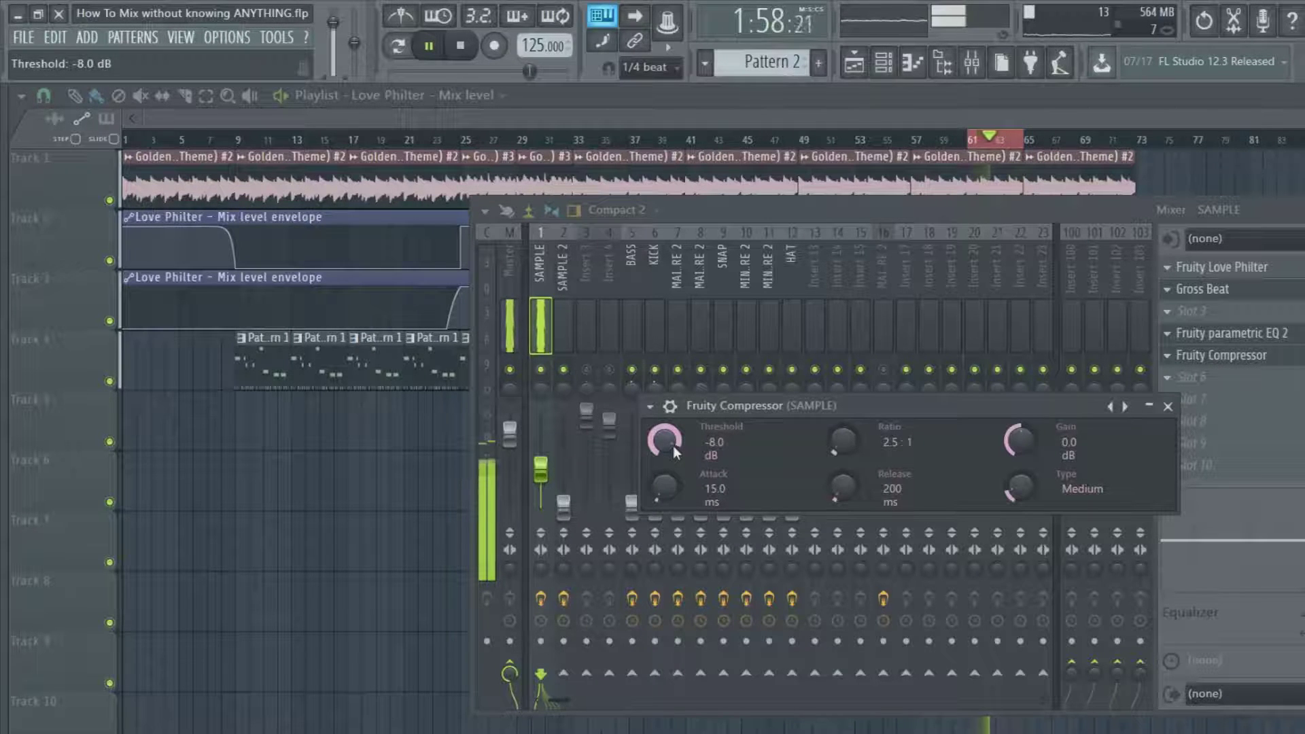
{"action": "scroll", "coordinate": [673, 446], "scroll_direction": "down", "scroll_amount": 2}
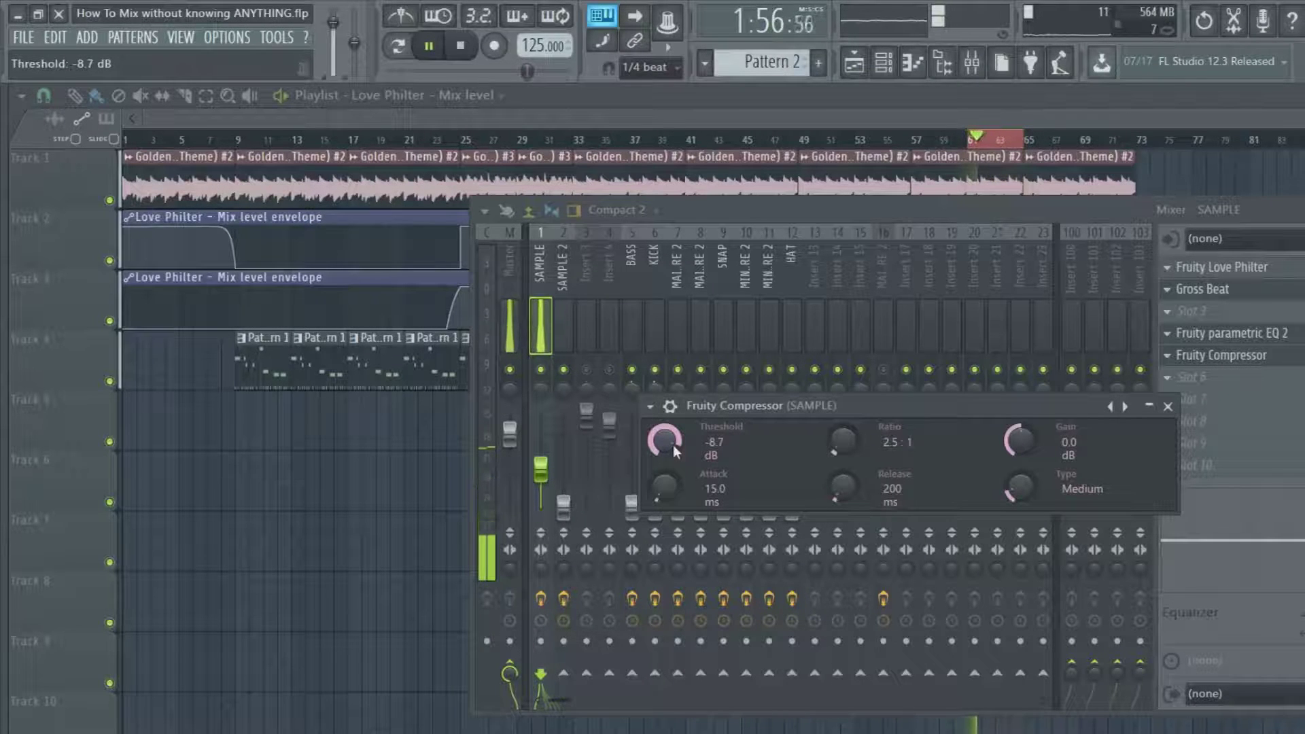
{"action": "scroll", "coordinate": [673, 445], "scroll_direction": "down", "scroll_amount": 1}
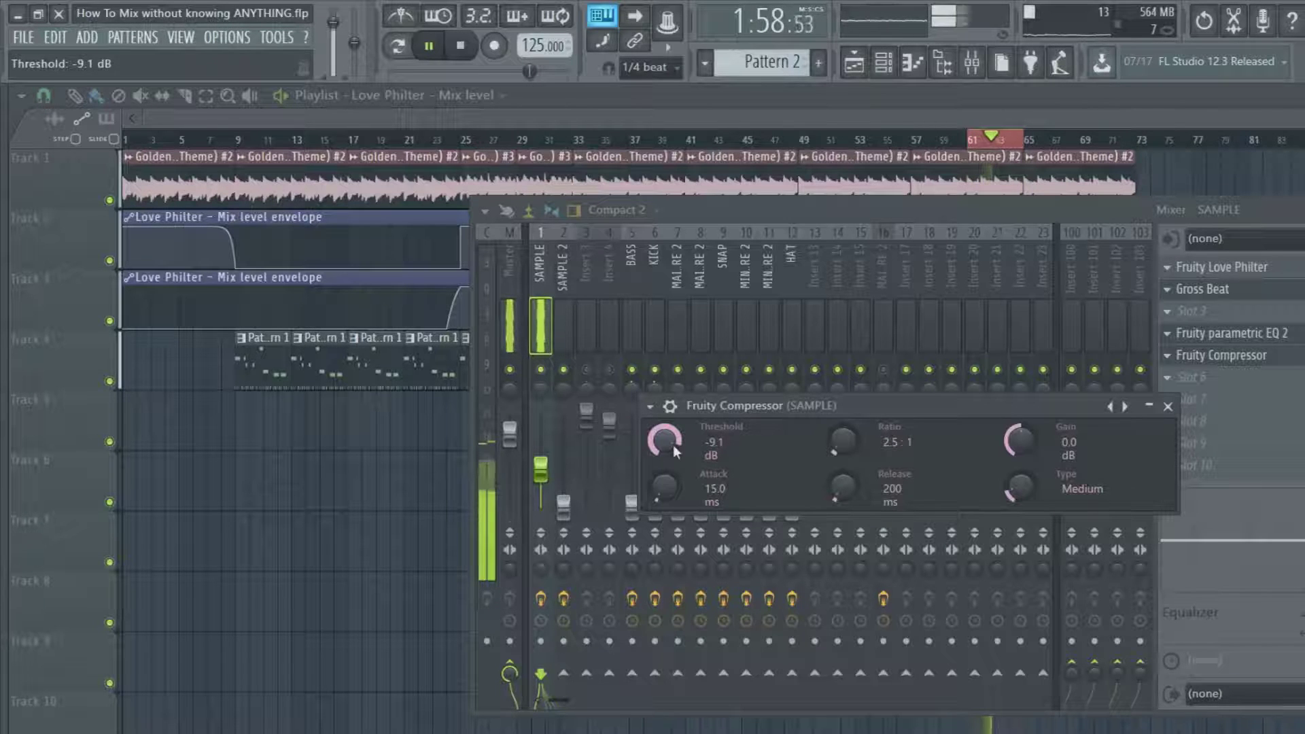
{"action": "scroll", "coordinate": [673, 444], "scroll_direction": "down", "scroll_amount": 1}
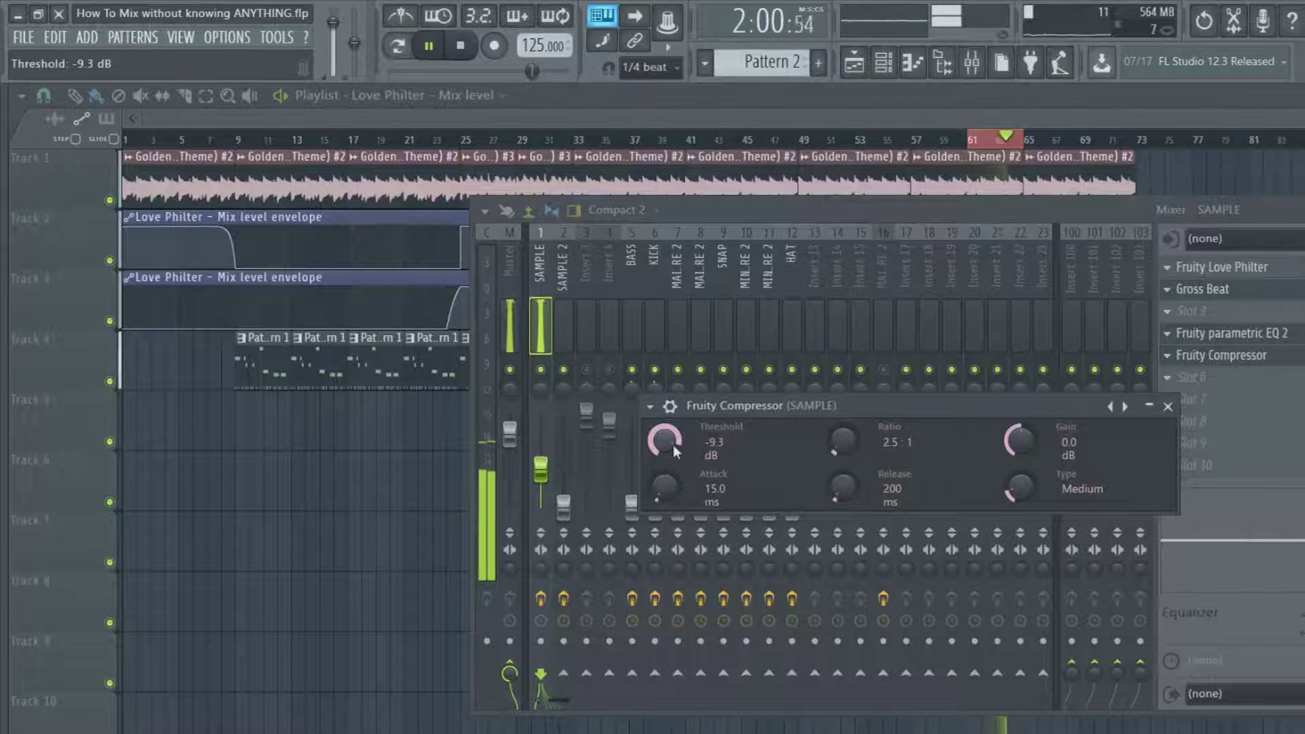
{"action": "scroll", "coordinate": [673, 444], "scroll_direction": "down", "scroll_amount": 2}
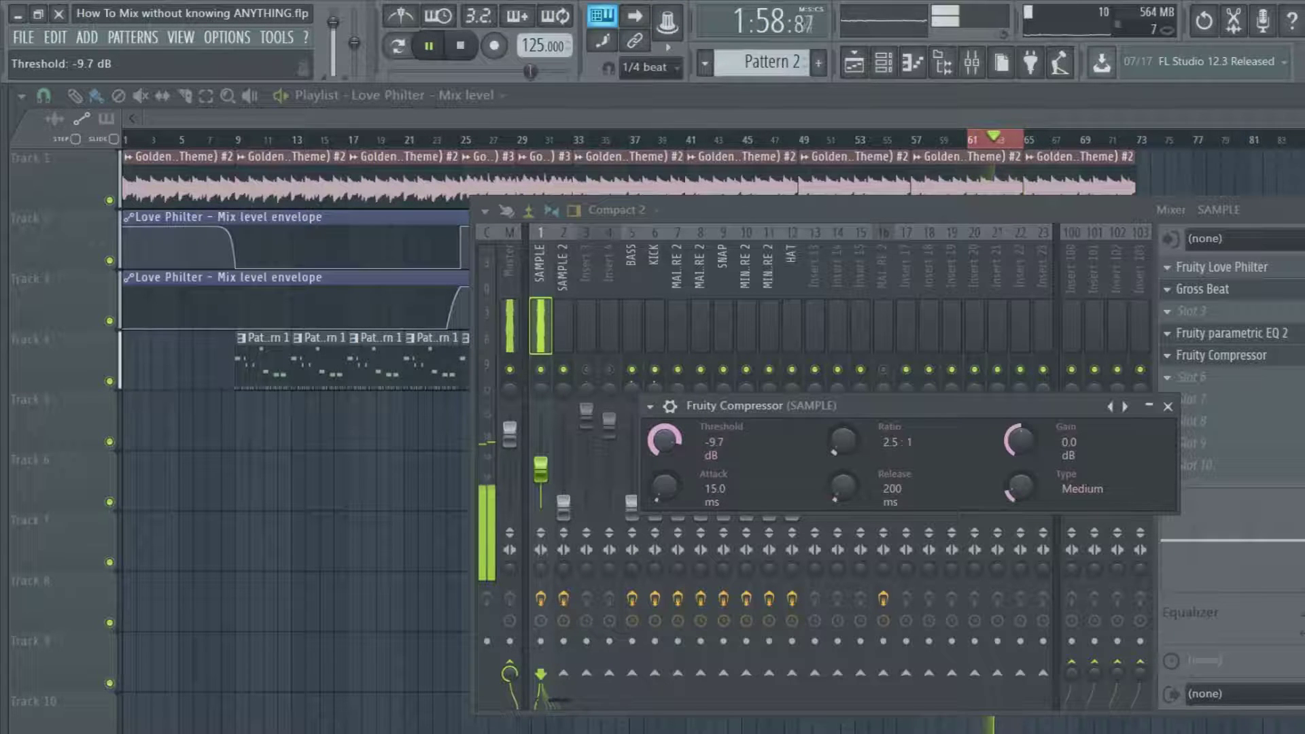
{"action": "mouse_move", "coordinate": [665, 440]}
{"action": "left_mouse_down"}
{"action": "mouse_move", "coordinate": [664, 476]}
{"action": "mouse_move", "coordinate": [674, 444]}
{"action": "left_mouse_up"}
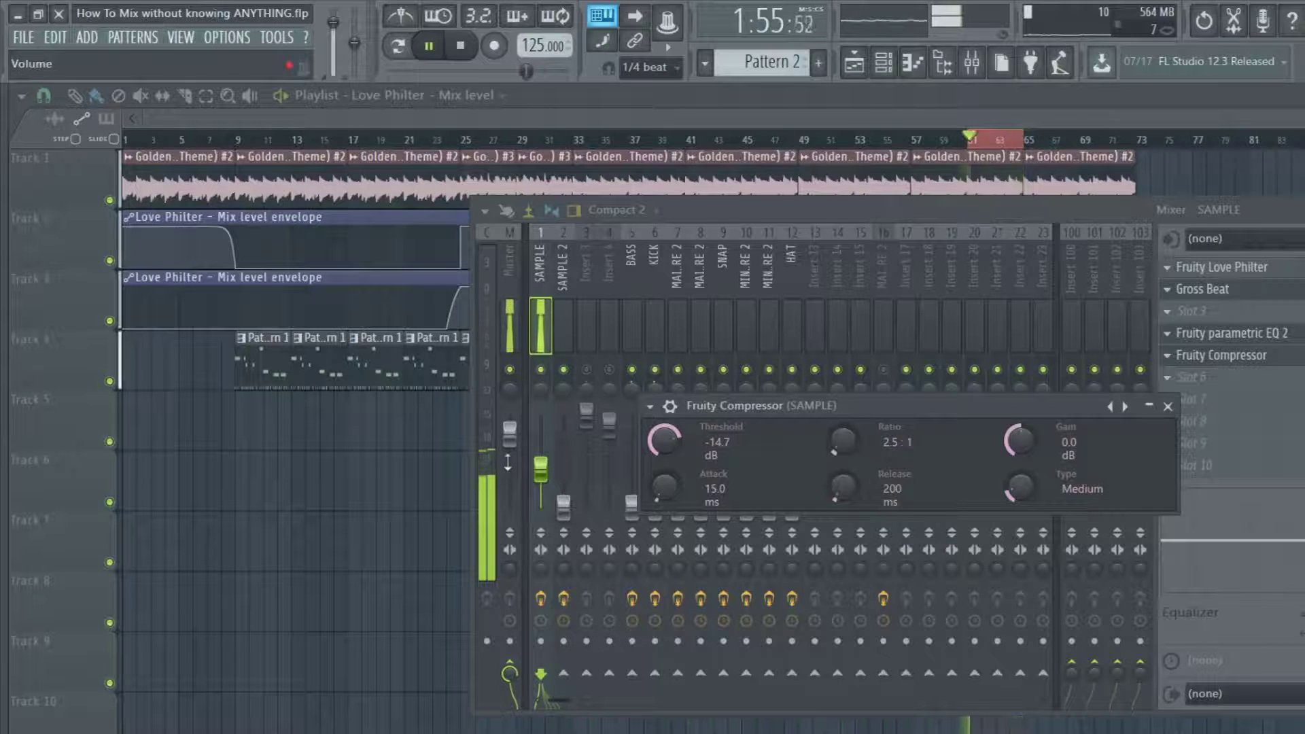
Step: Nudge the SAMPLE track's panning and raise its compressor gain to 3.2 dB during playback, and stop playback
{"action": "left_click", "coordinate": [544, 394]}
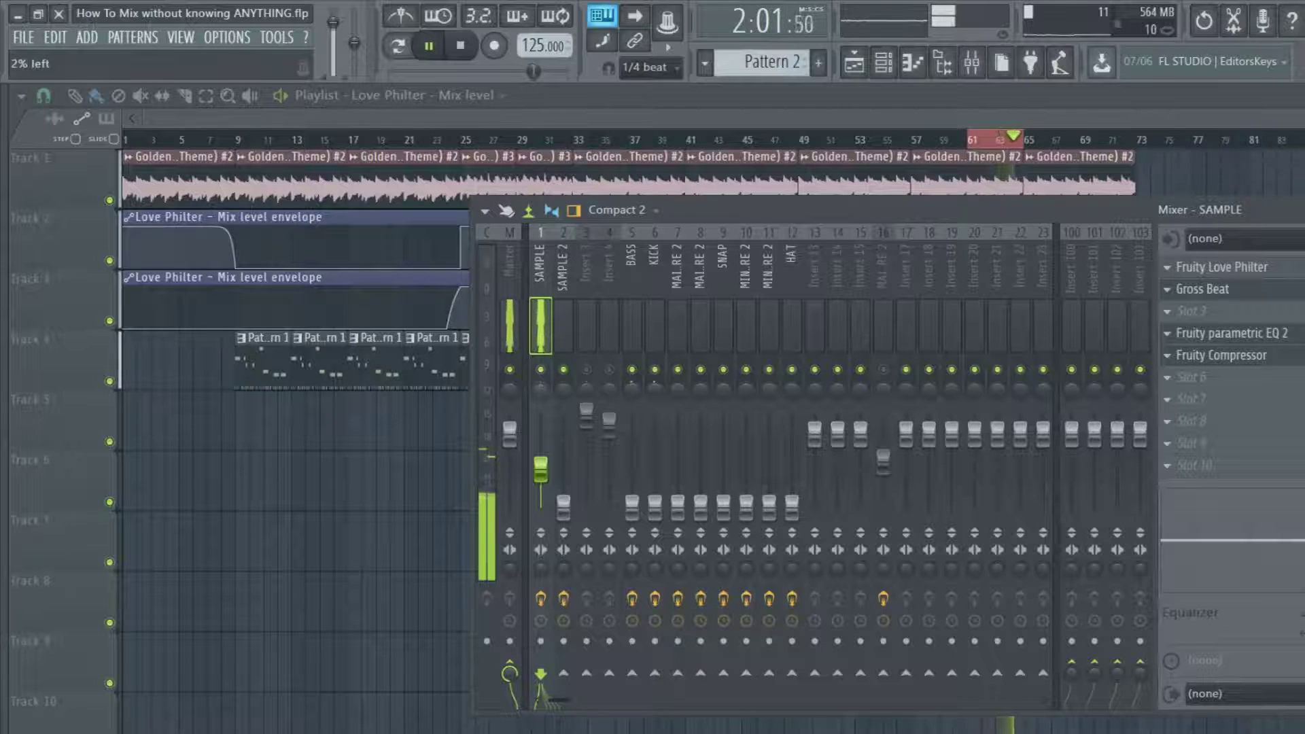
{"action": "left_click_drag", "start_coordinate": [544, 394], "coordinate": [544, 394]}
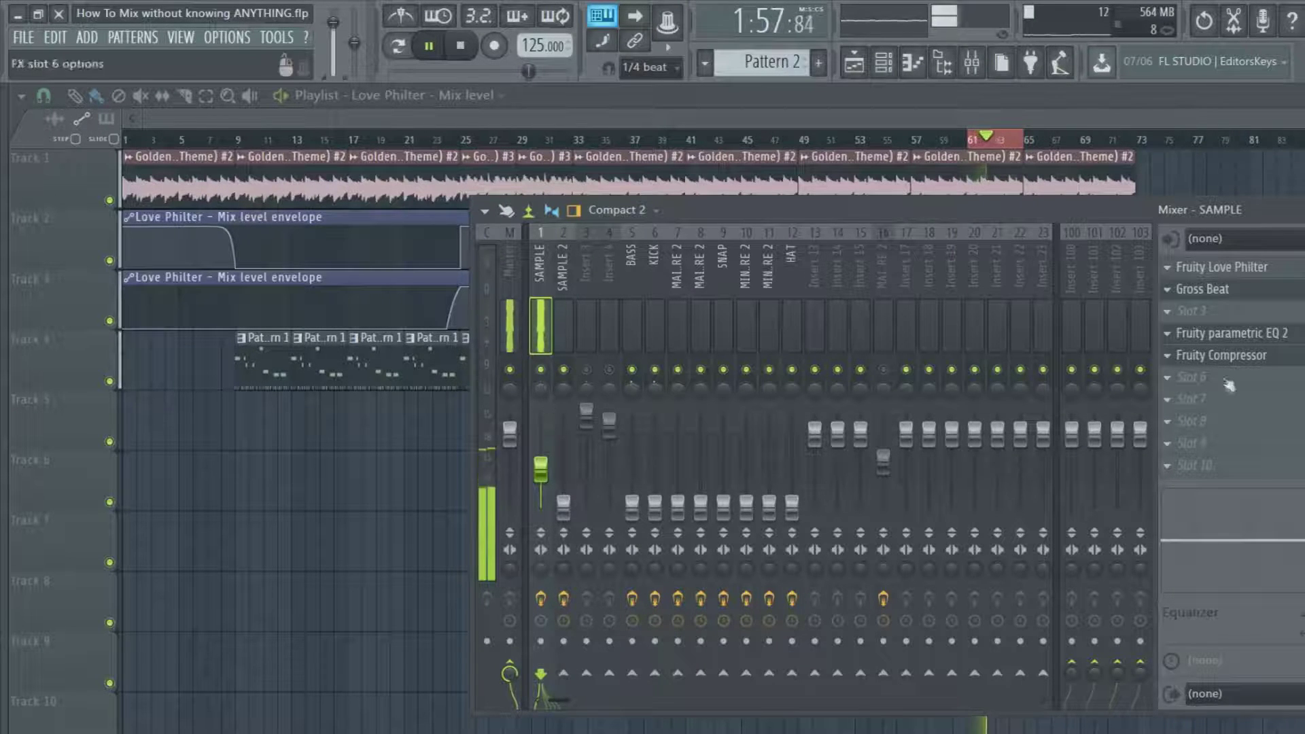
{"action": "left_click", "coordinate": [1251, 355]}
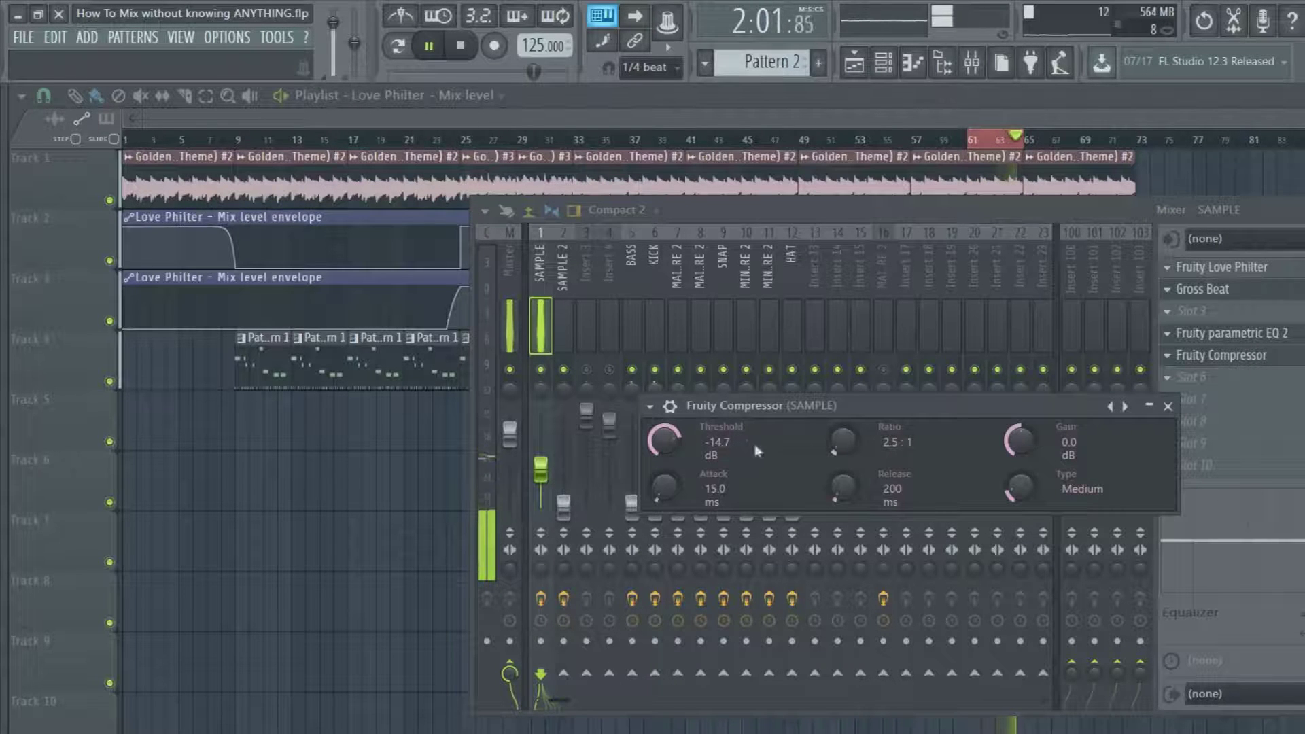
{"action": "left_click_drag", "start_coordinate": [1014, 442], "coordinate": [1016, 426]}
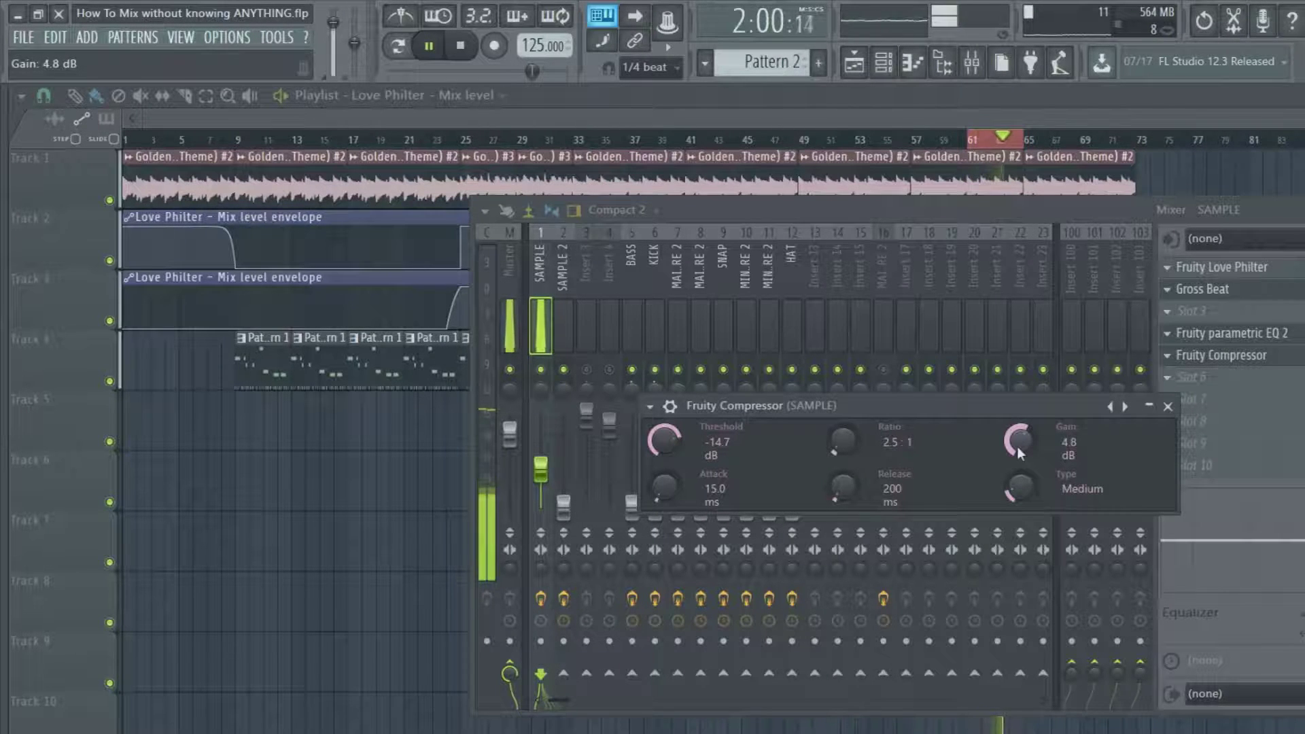
{"action": "scroll", "coordinate": [1017, 447], "scroll_direction": "down", "scroll_amount": 2}
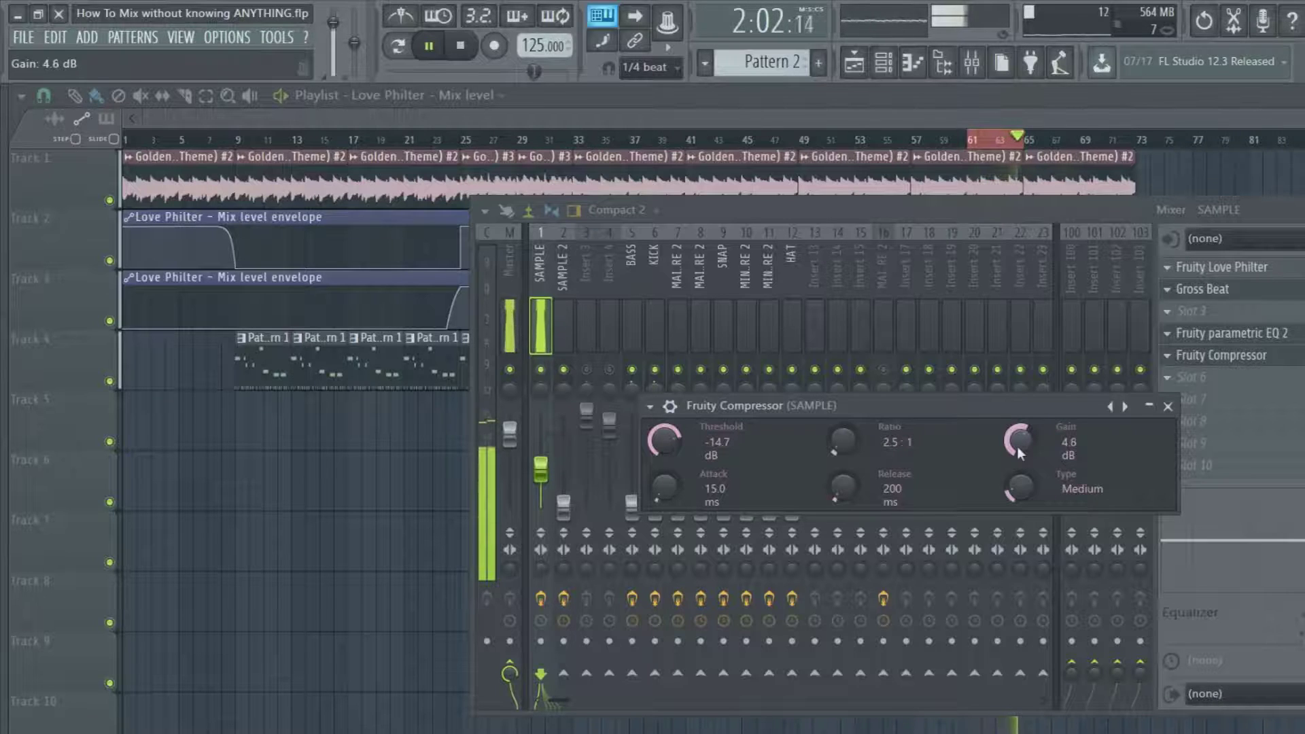
{"action": "left_click_drag", "start_coordinate": [1017, 447], "coordinate": [1019, 452]}
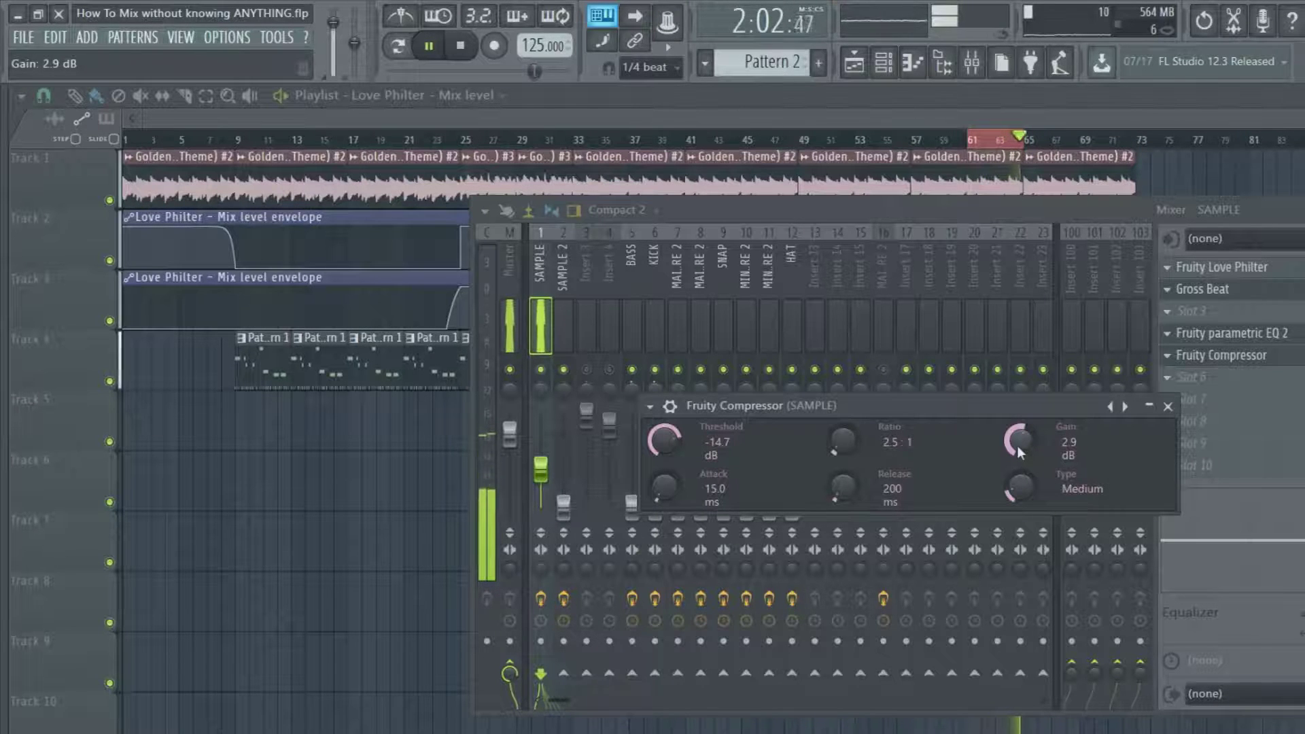
{"action": "left_click_drag", "start_coordinate": [1017, 446], "coordinate": [1017, 439]}
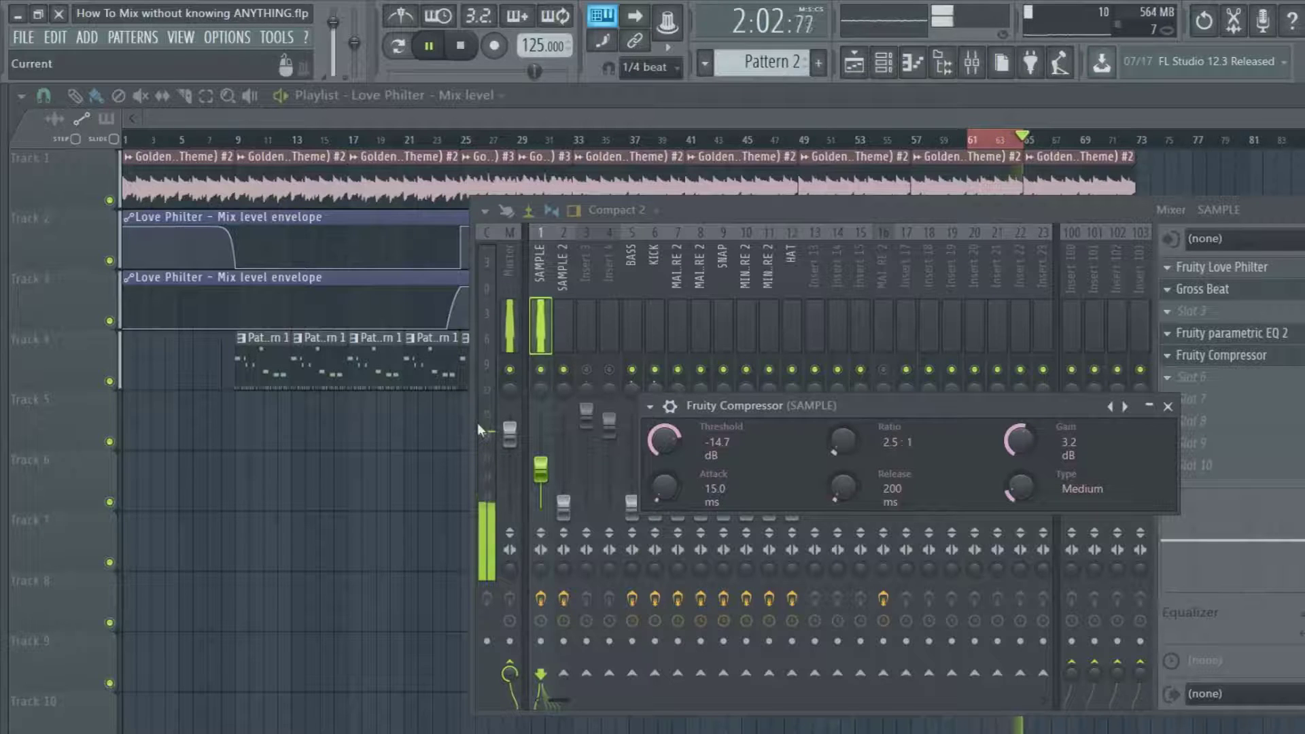
{"action": "left_click", "coordinate": [460, 47]}
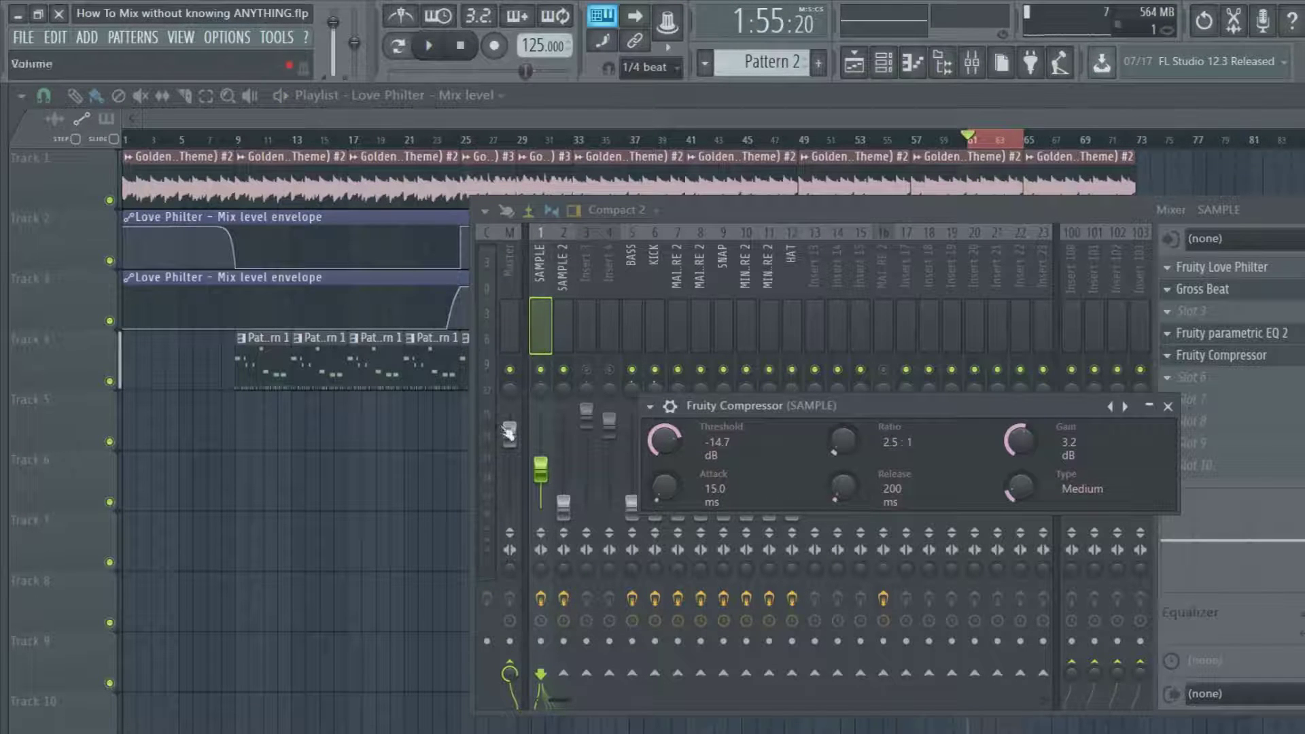
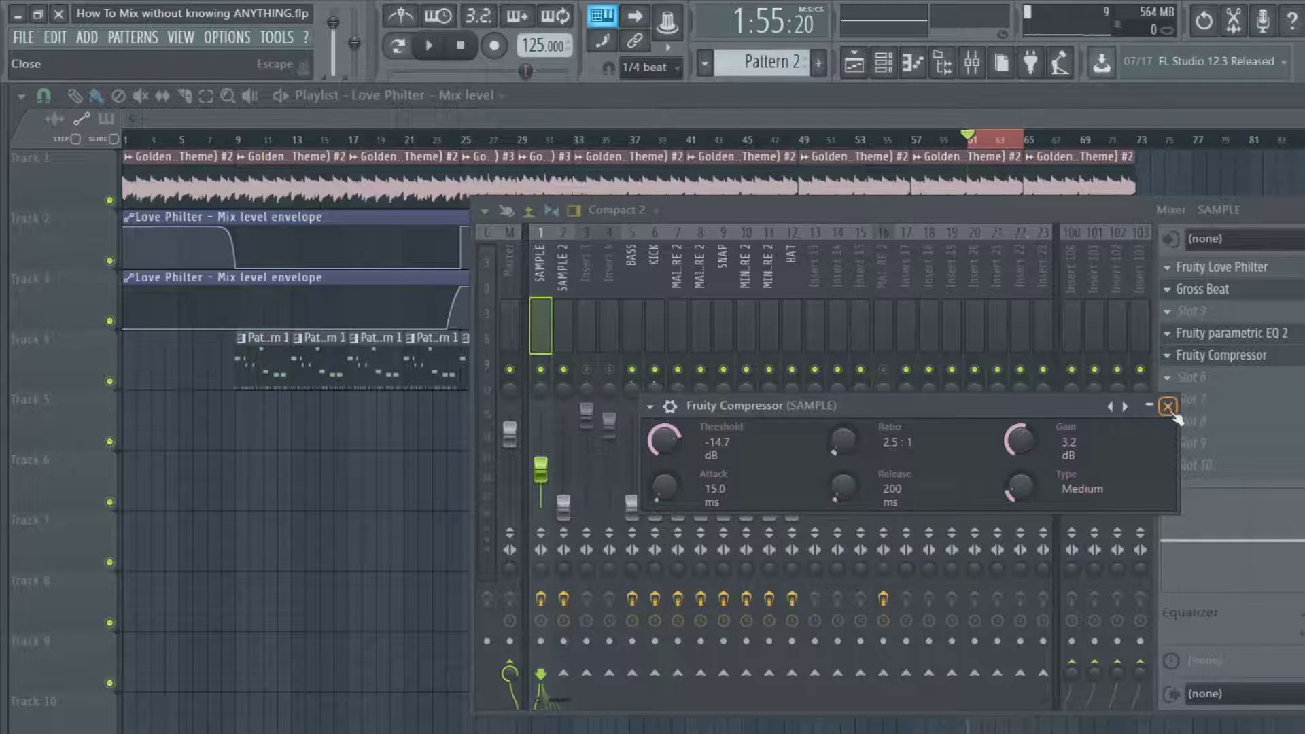
Step: Copy the SAMPLE track's Fruity Compressor and Fruity parametric EQ 2 with their settings to the SAMPLE 2 track
{"action": "left_click", "coordinate": [1163, 354]}
{"action": "left_click_drag", "start_coordinate": [1203, 446], "coordinate": [557, 324]}
{"action": "left_click", "coordinate": [534, 321]}
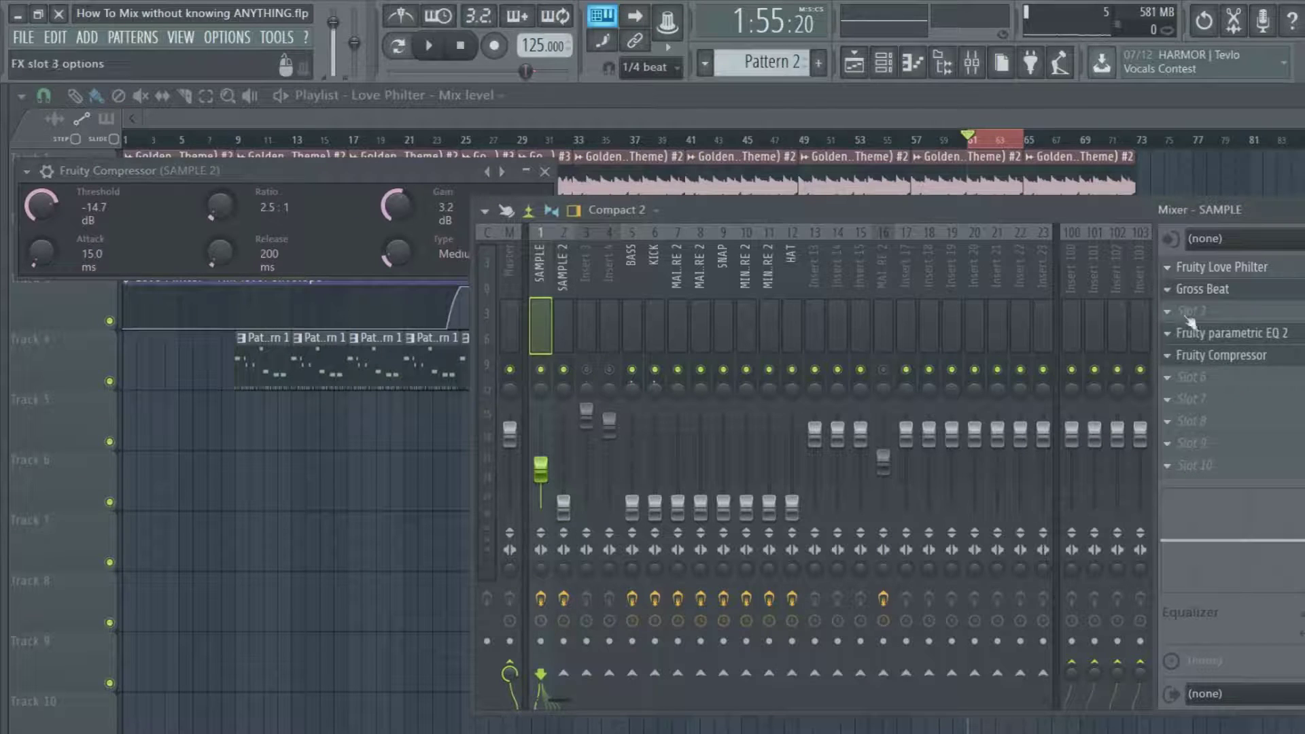
{"action": "left_click", "coordinate": [1177, 339]}
{"action": "left_click_drag", "start_coordinate": [1196, 426], "coordinate": [566, 346]}
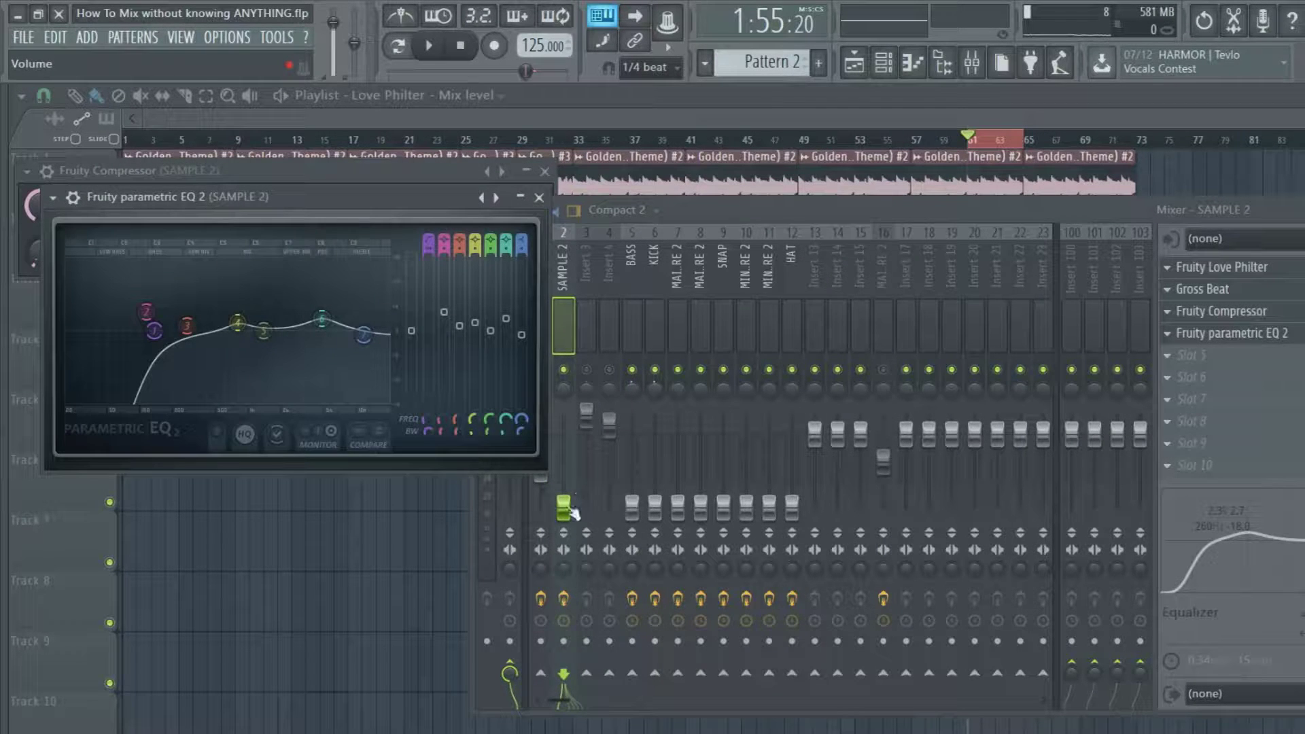
Step: Lower the SAMPLE fader to match the other pulled-down tracks, and close the plugin windows, keeping the mixer shown
{"action": "left_click_drag", "start_coordinate": [552, 491], "coordinate": [476, 490]}
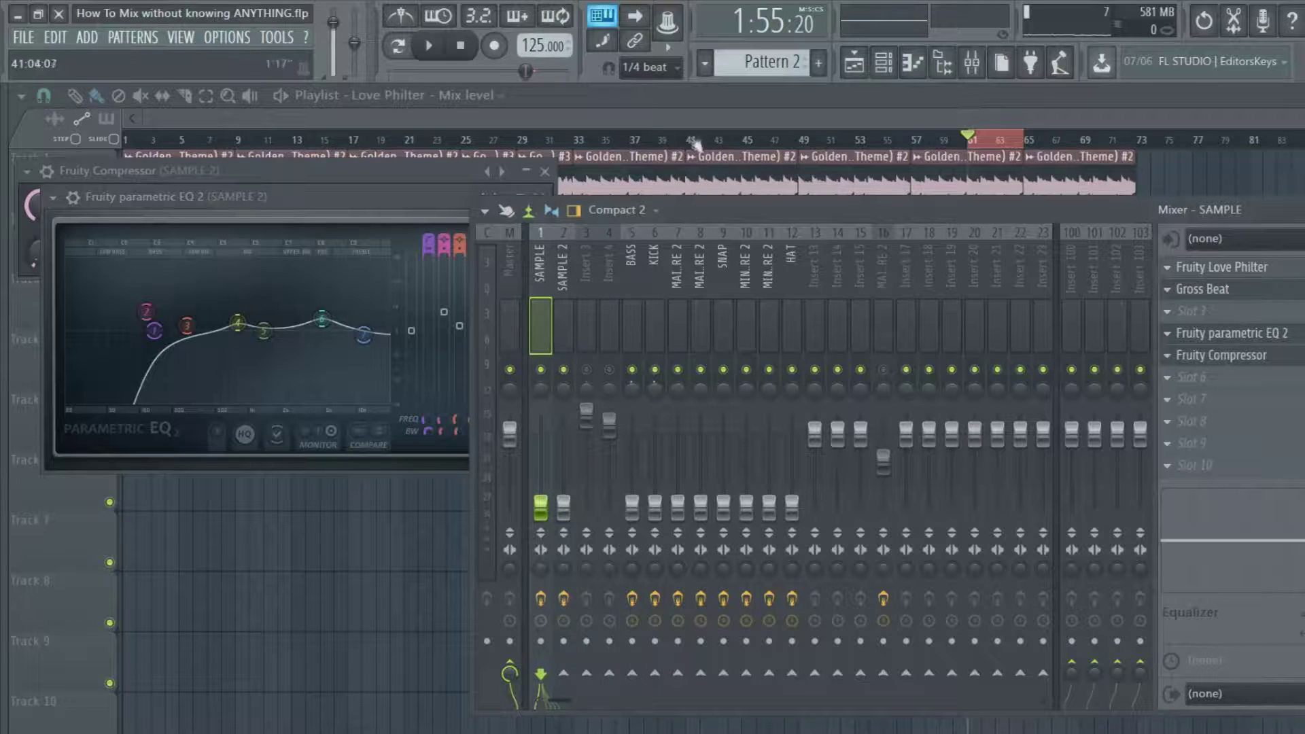
{"action": "key", "text": "F12"}
{"action": "left_click", "coordinate": [972, 62]}
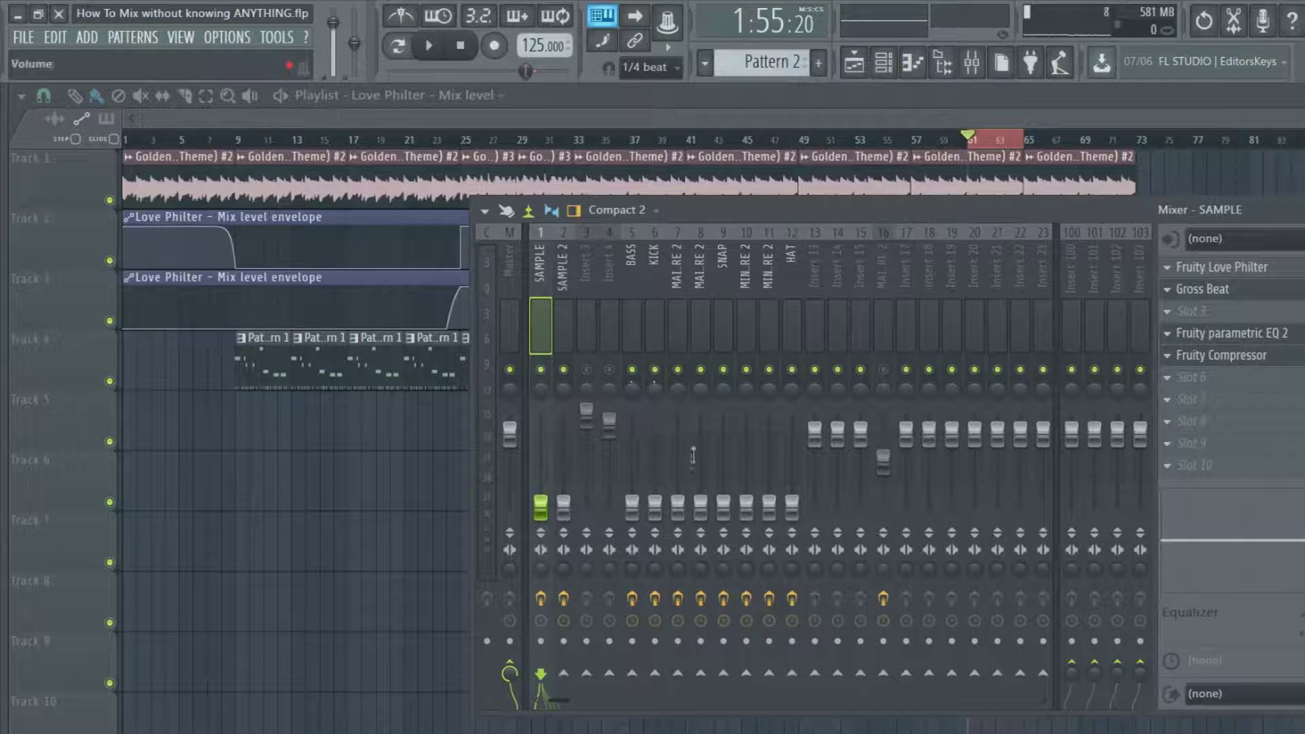
Step: Start playback of the loop and raise the faders of HAT and the MINI SNARE 2 on track 11
{"action": "left_click", "coordinate": [429, 48]}
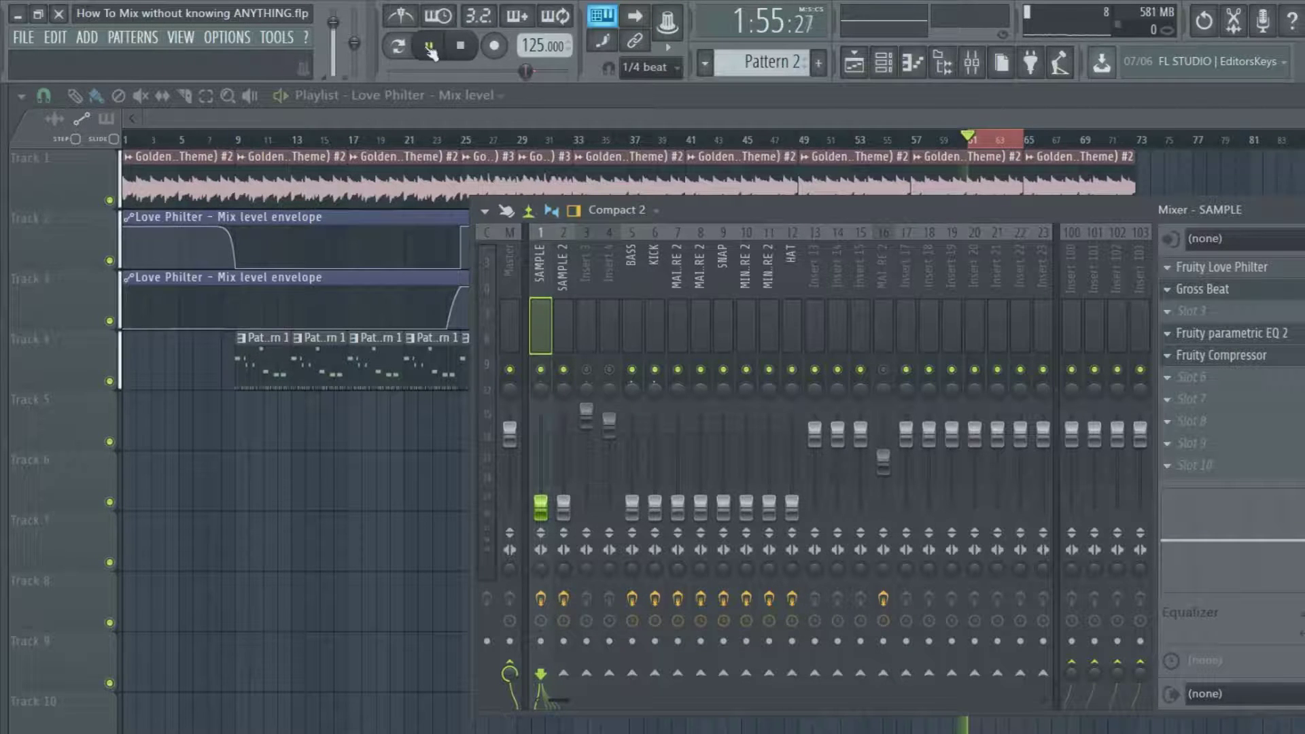
{"action": "left_click", "coordinate": [788, 507]}
{"action": "scroll", "coordinate": [787, 504], "scroll_direction": "up", "scroll_amount": 5}
{"action": "left_click", "coordinate": [769, 506]}
{"action": "scroll", "coordinate": [768, 503], "scroll_direction": "up", "scroll_amount": 2}
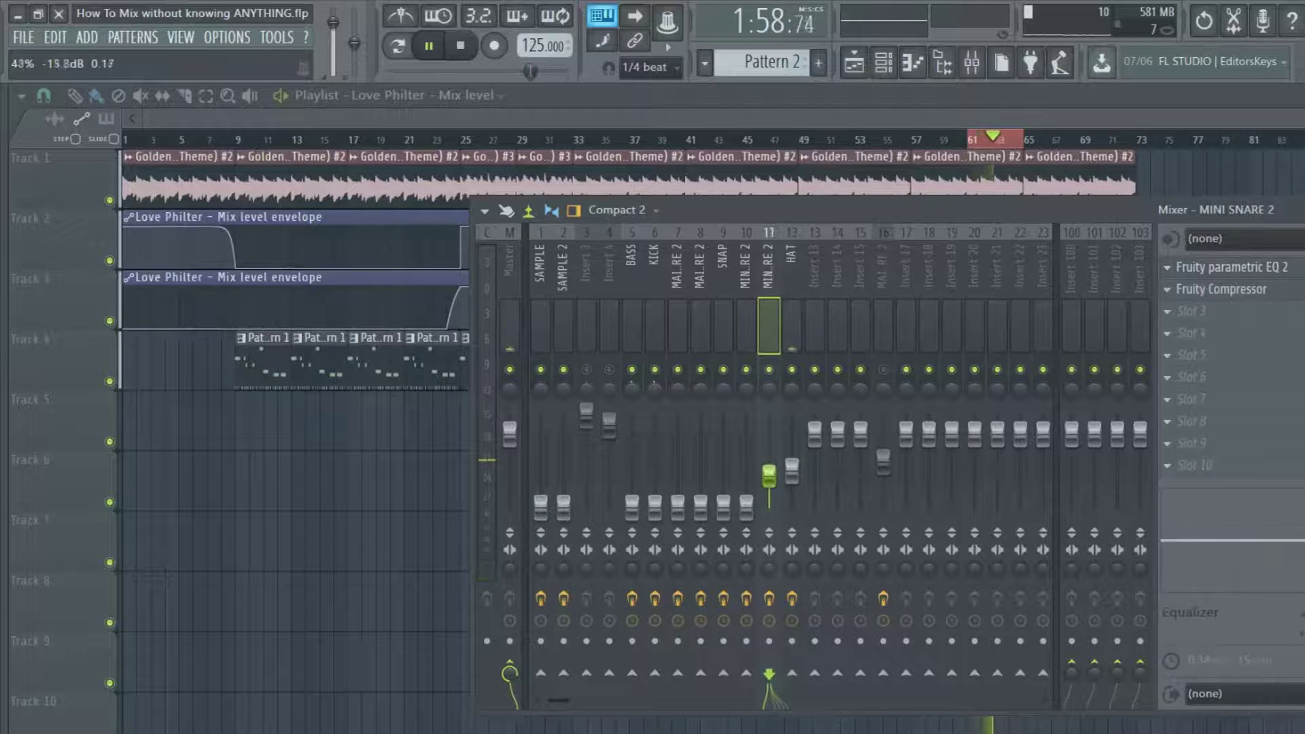
Step: Raise the fader of the MINI SNARE 2 on track 10 to about -13.3 dB and SNAP to about -14.3 dB
{"action": "left_click", "coordinate": [747, 506]}
{"action": "scroll", "coordinate": [746, 503], "scroll_direction": "up", "scroll_amount": 3}
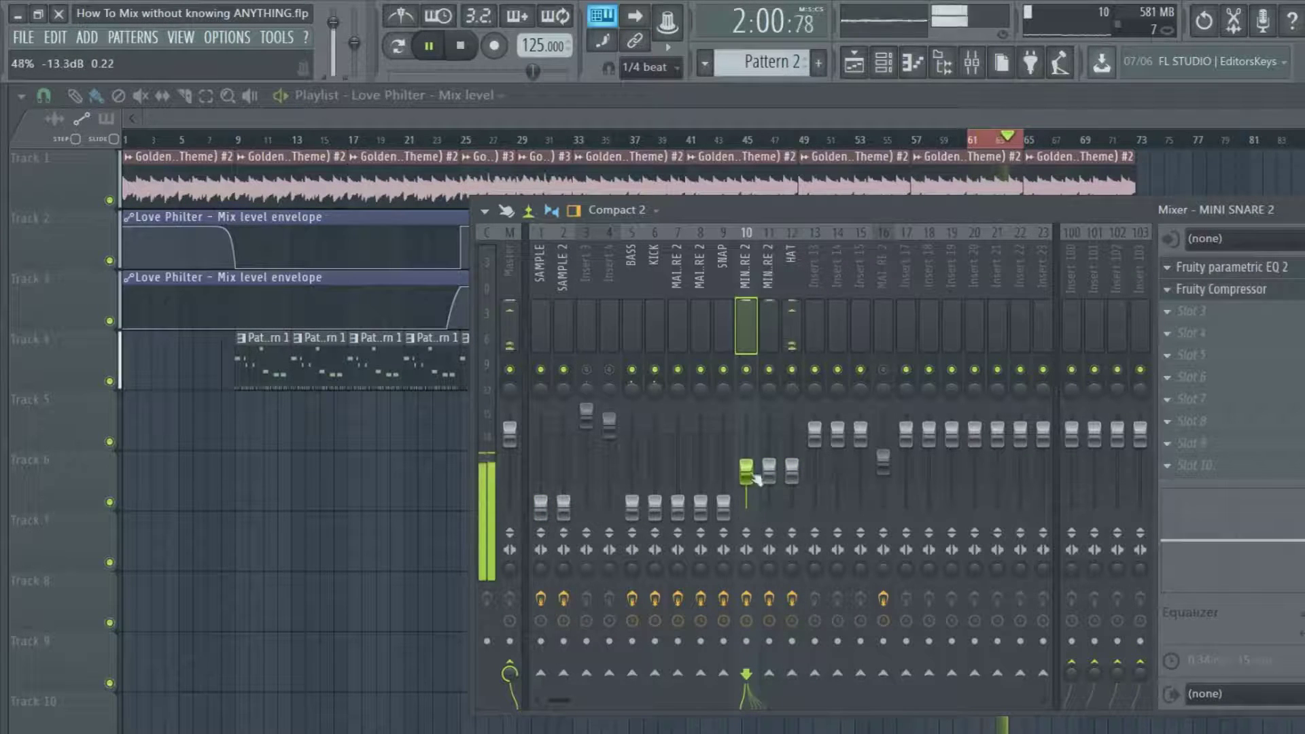
{"action": "left_click", "coordinate": [724, 506]}
{"action": "scroll", "coordinate": [723, 500], "scroll_direction": "up", "scroll_amount": 2}
{"action": "scroll", "coordinate": [723, 500], "scroll_direction": "up", "scroll_amount": 2}
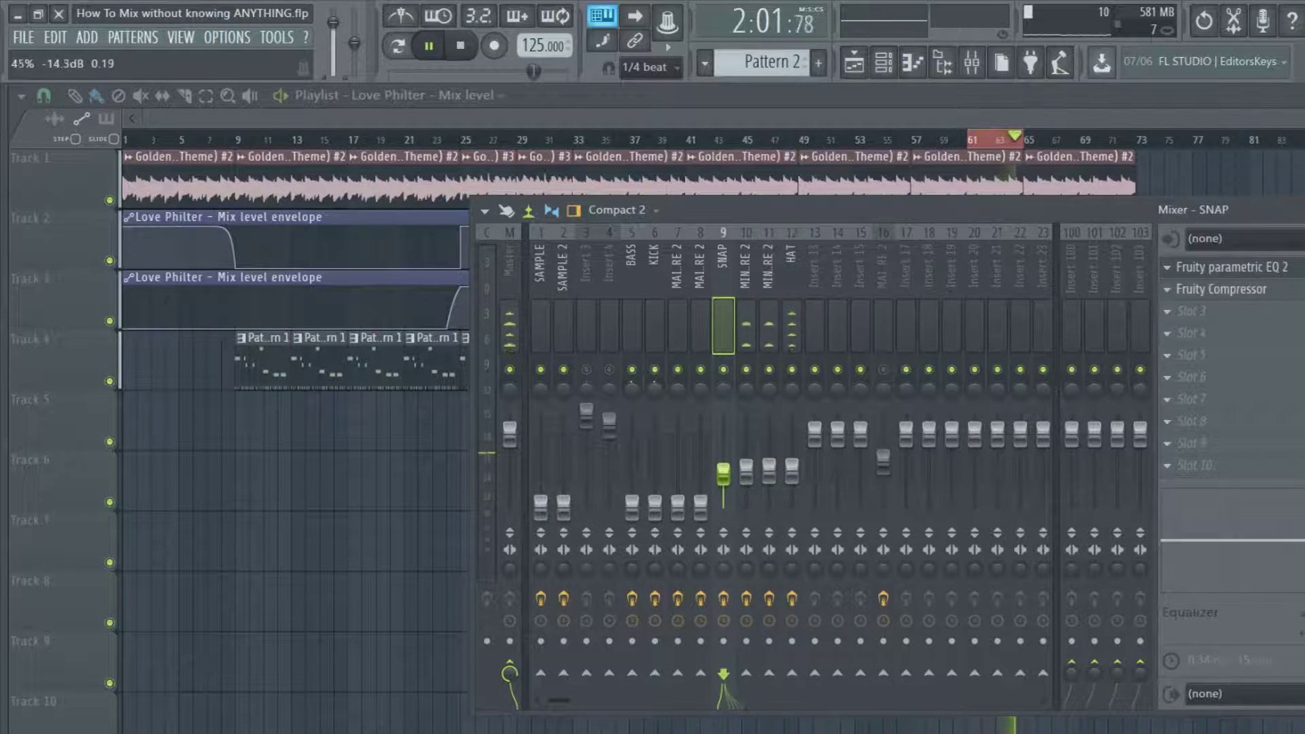
Step: Raise the faders of both MAIN SNARE 2 tracks to about -13.1 dB, then stop playback
{"action": "left_click", "coordinate": [700, 506]}
{"action": "scroll", "coordinate": [700, 503], "scroll_direction": "up", "scroll_amount": 3}
{"action": "scroll", "coordinate": [683, 486], "scroll_direction": "up", "scroll_amount": 3}
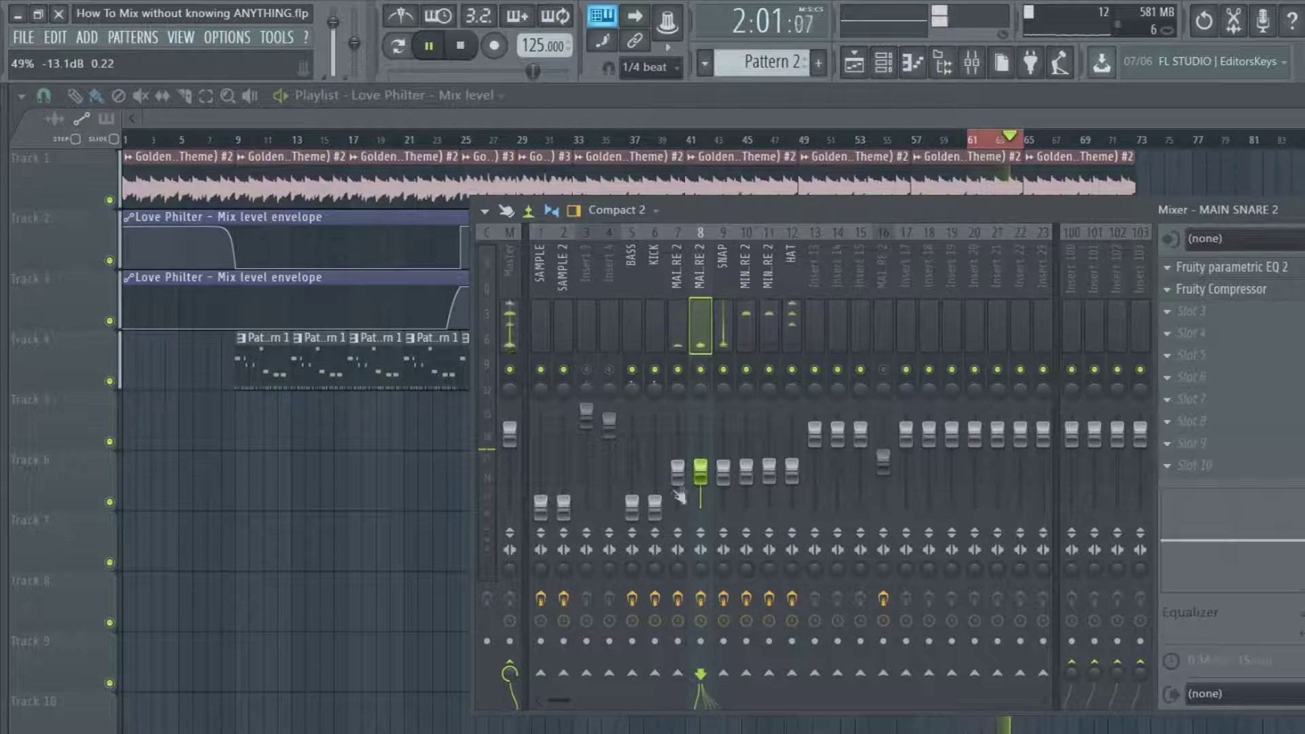
{"action": "left_click", "coordinate": [450, 56]}
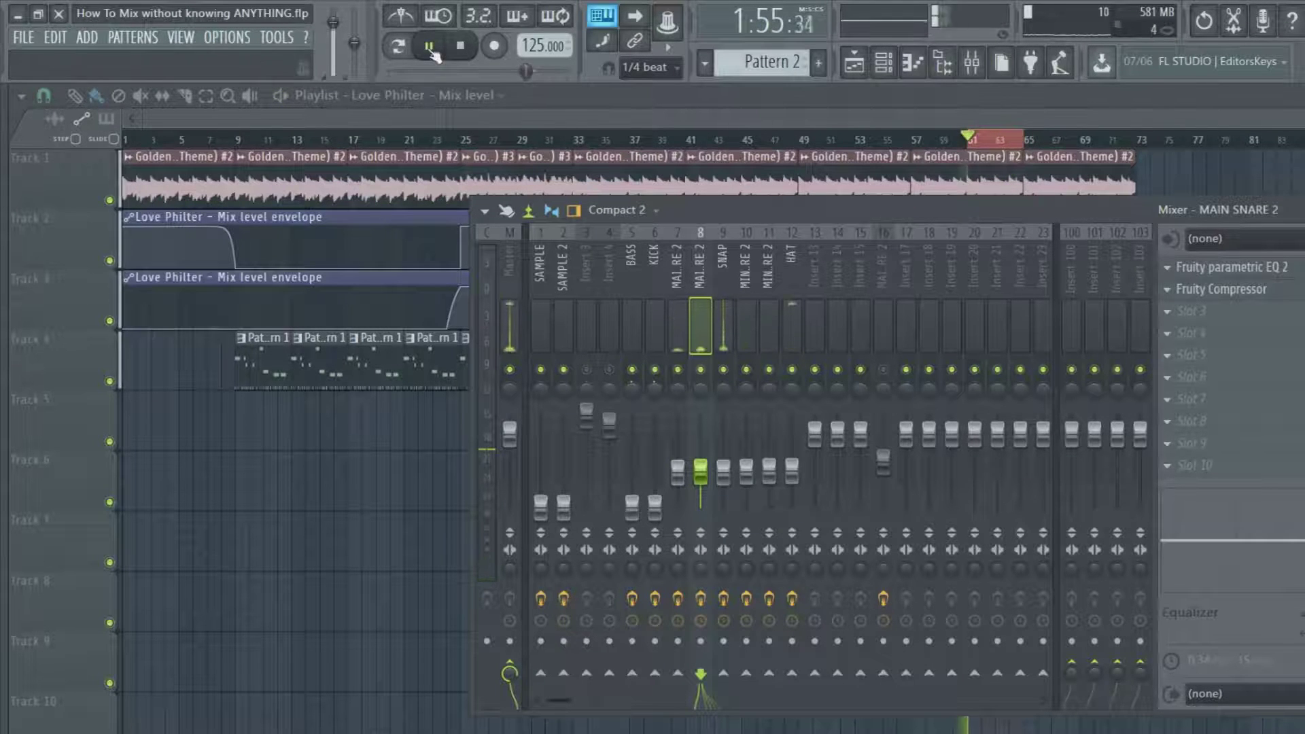
Step: Copy the volume value of the MAIN SNARE 2 on track 8 to SNAP, both MINI SNARE 2 tracks and HAT
{"action": "right_click", "coordinate": [704, 490]}
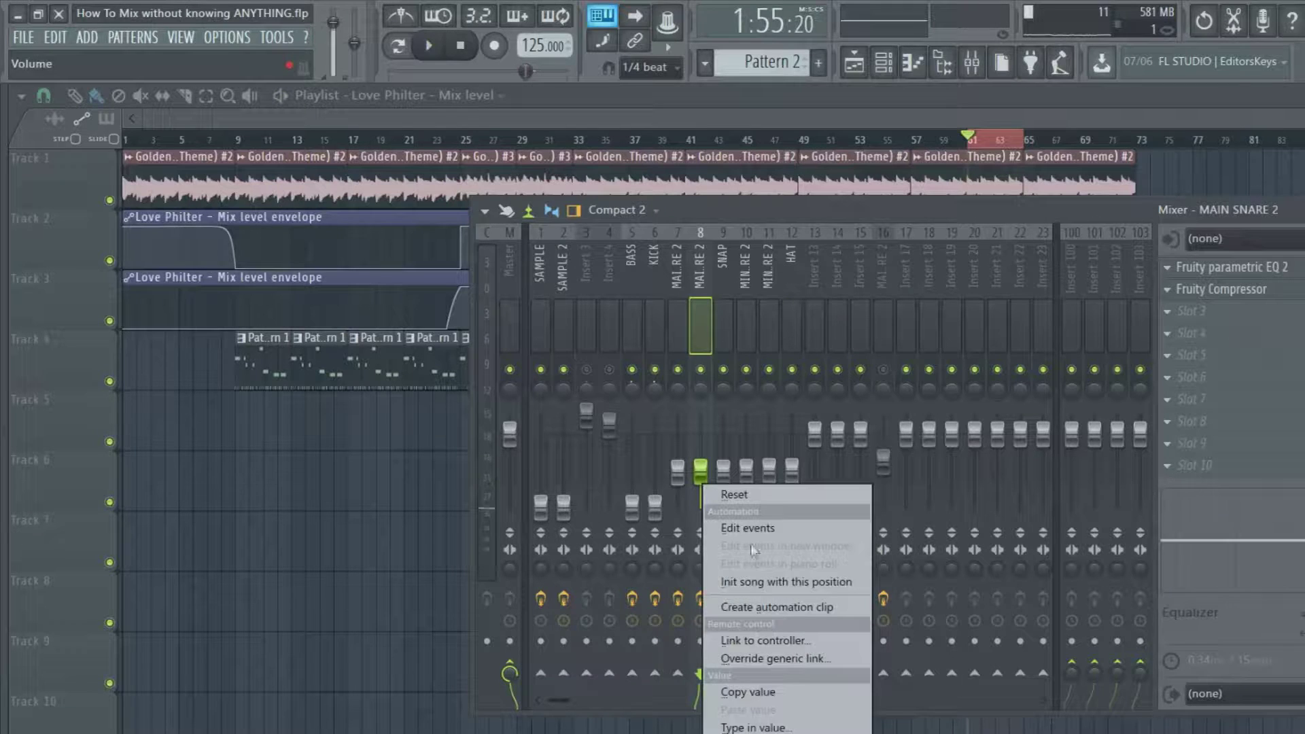
{"action": "left_click", "coordinate": [775, 692]}
{"action": "right_click", "coordinate": [726, 482]}
{"action": "left_click", "coordinate": [782, 692]}
{"action": "right_click", "coordinate": [744, 469]}
{"action": "left_click", "coordinate": [853, 695]}
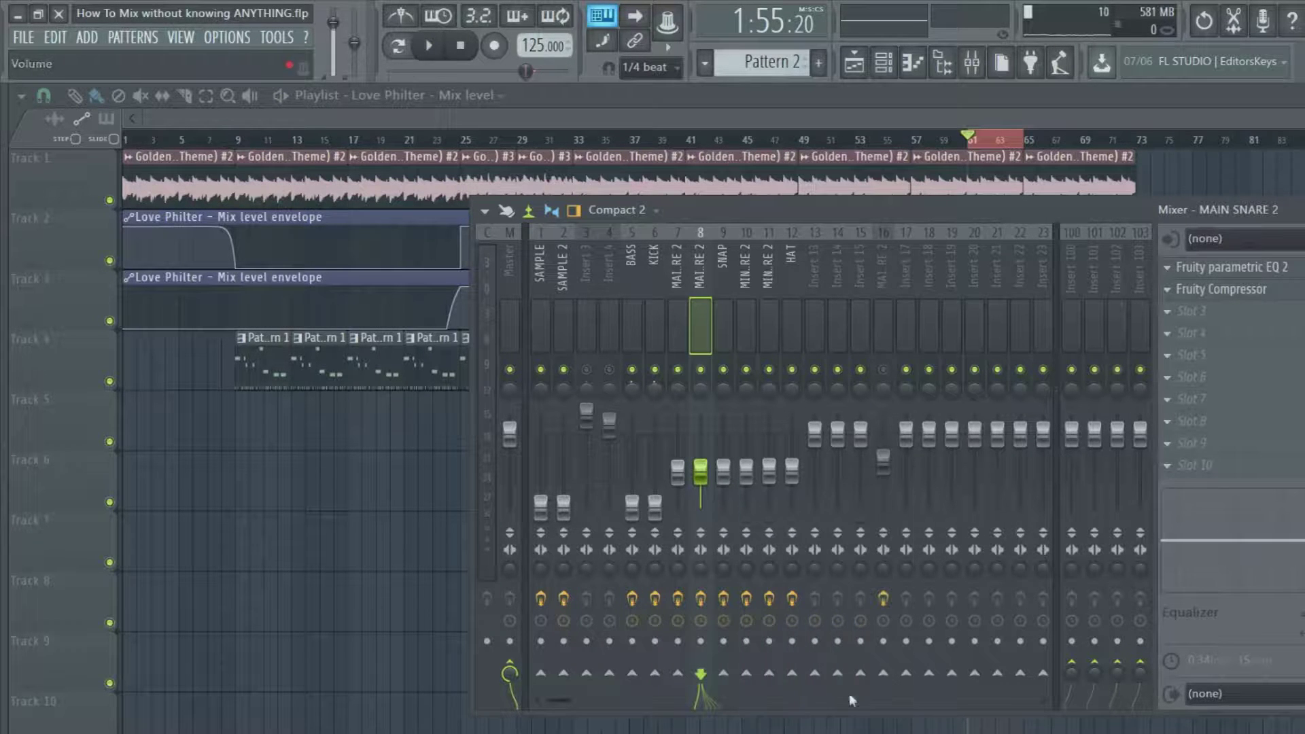
{"action": "right_click", "coordinate": [772, 480]}
{"action": "left_click", "coordinate": [841, 703]}
{"action": "right_click", "coordinate": [794, 472]}
{"action": "left_click", "coordinate": [836, 697]}
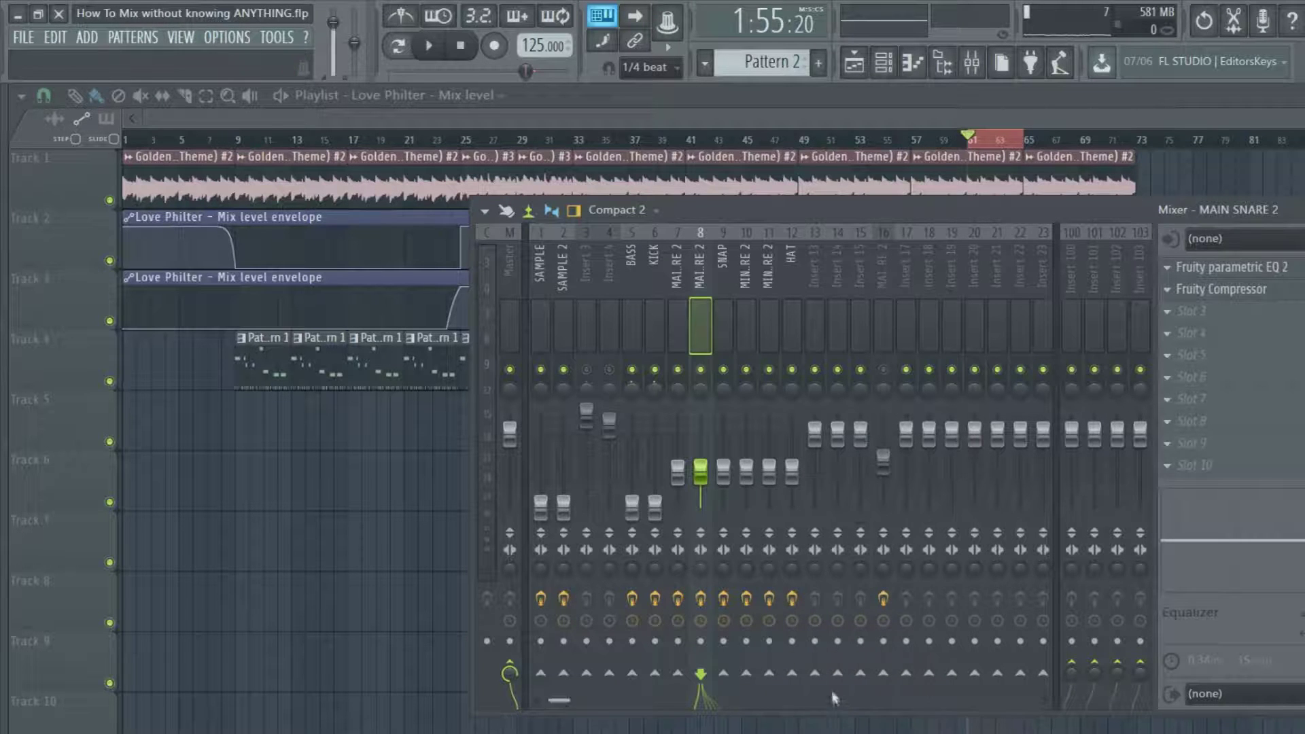
Step: Paste the copied volume value onto the MAIN SNARE 2 on track 7, KICK, BASS, SAMPLE 2 and SAMPLE
{"action": "right_click", "coordinate": [693, 481]}
{"action": "left_click", "coordinate": [747, 696]}
{"action": "right_click", "coordinate": [649, 490]}
{"action": "left_click", "coordinate": [707, 705]}
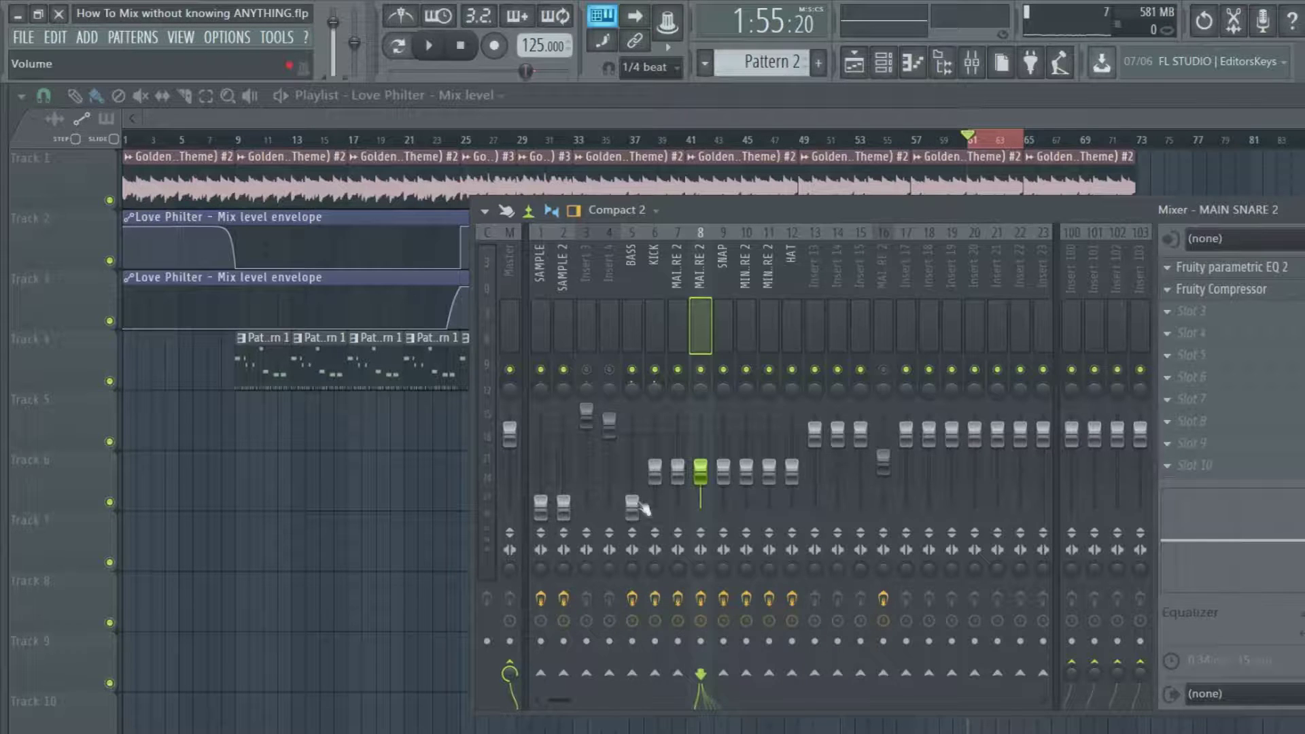
{"action": "right_click", "coordinate": [633, 505]}
{"action": "left_click", "coordinate": [707, 705]}
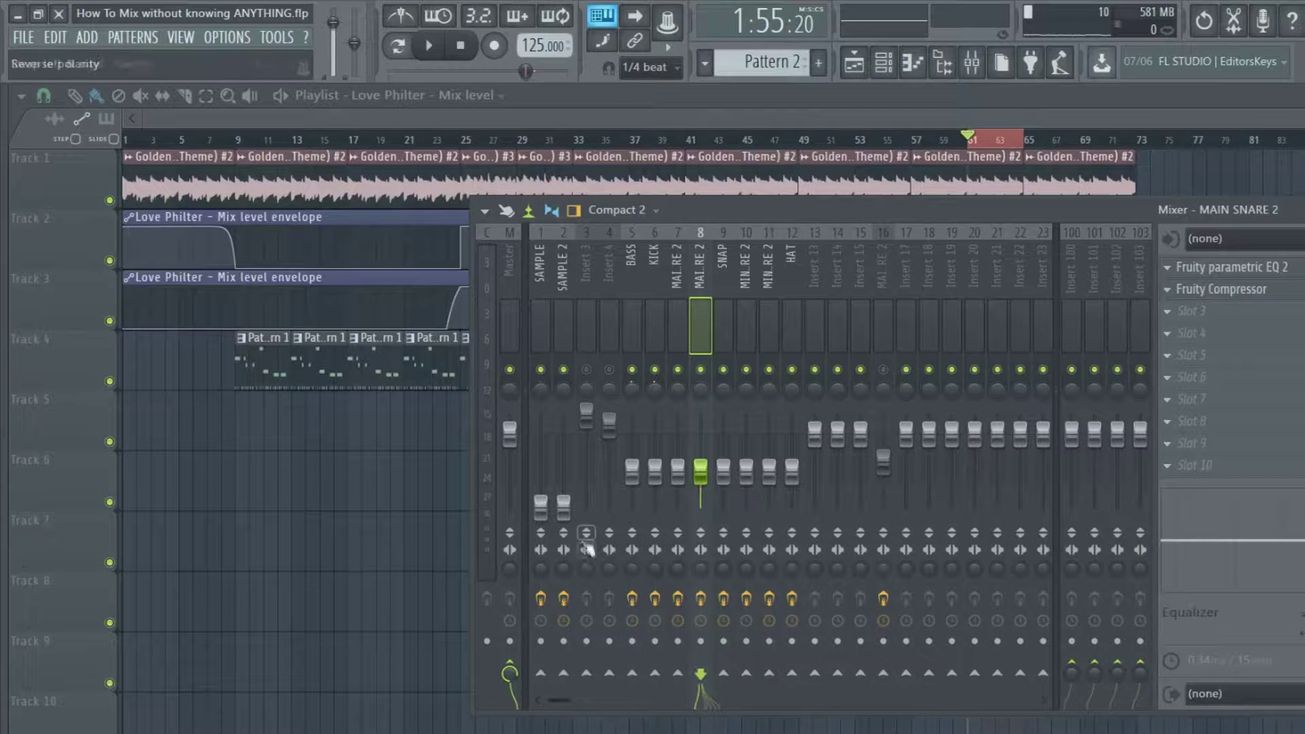
{"action": "right_click", "coordinate": [564, 506]}
{"action": "left_click", "coordinate": [621, 707]}
{"action": "right_click", "coordinate": [541, 507]}
{"action": "left_click", "coordinate": [598, 706]}
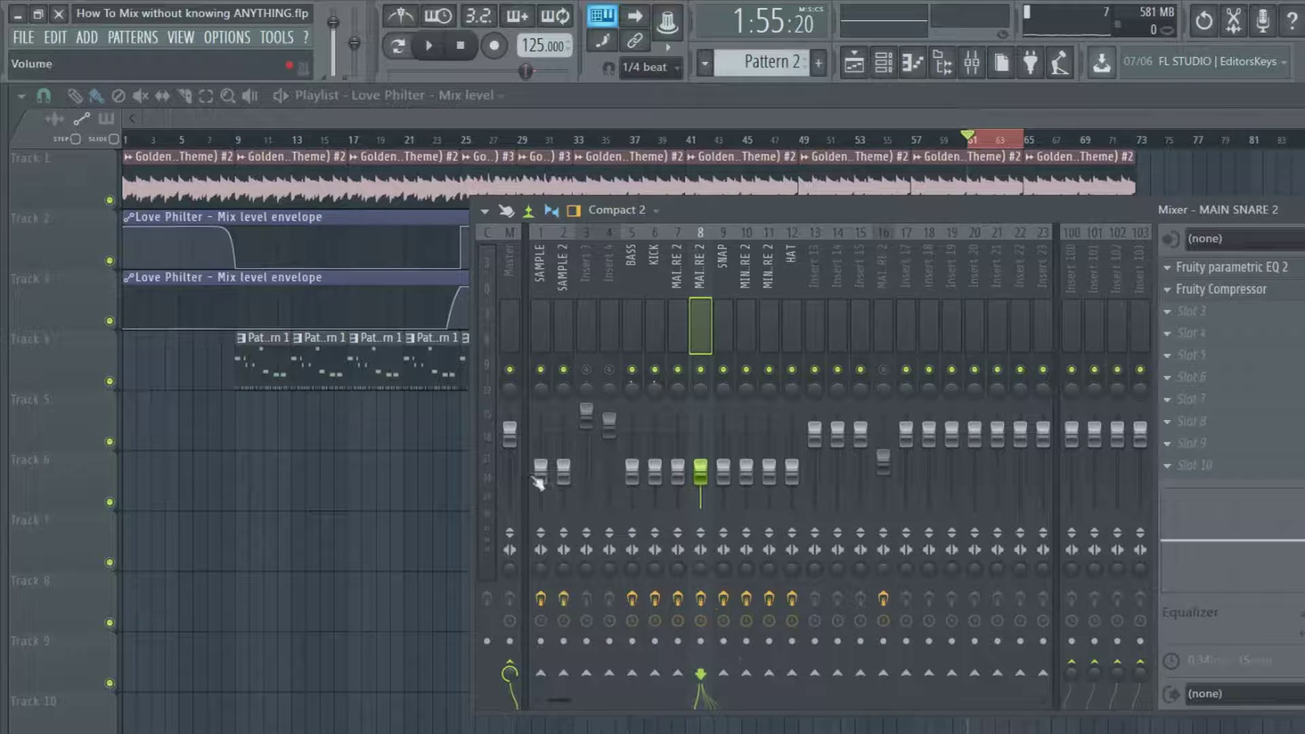
Step: Audition the loop briefly, then lower the SAMPLE and BASS faders well below the other tracks
{"action": "left_click", "coordinate": [631, 320]}
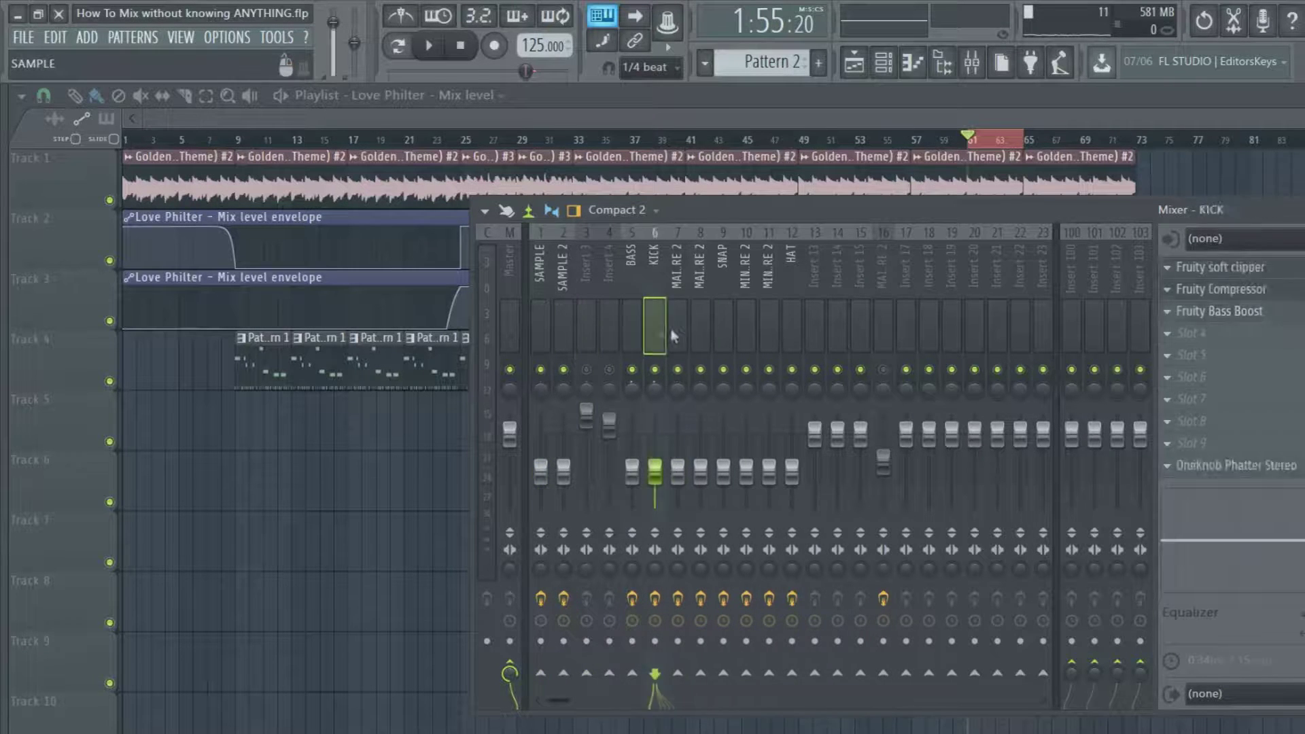
{"action": "left_click", "coordinate": [432, 49]}
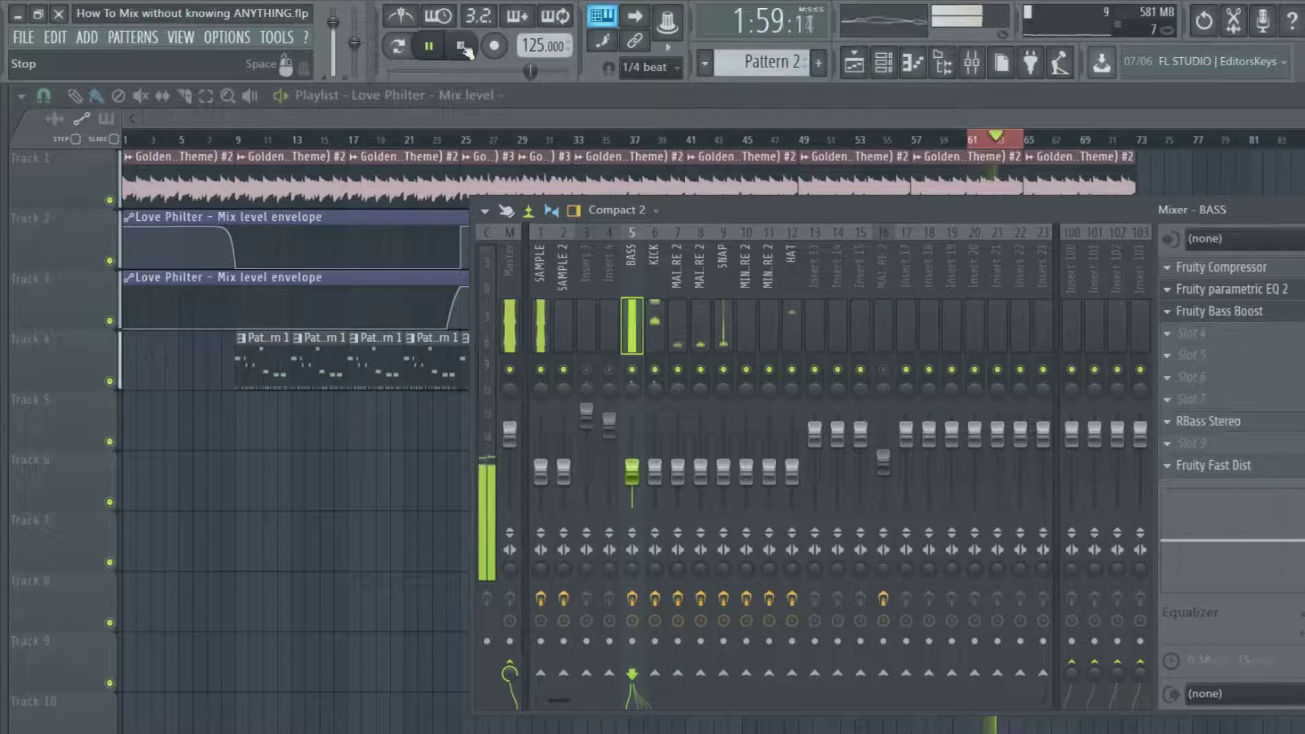
{"action": "left_click", "coordinate": [462, 46]}
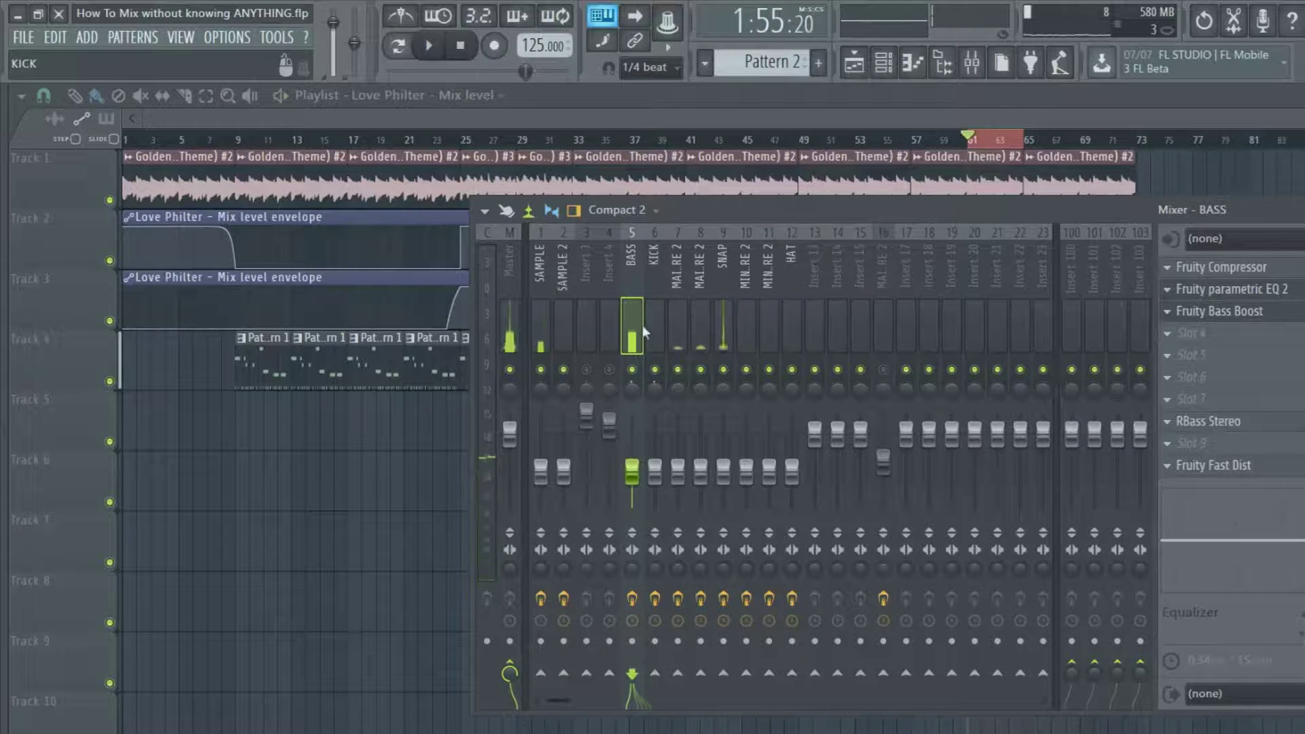
{"action": "left_click", "coordinate": [534, 332]}
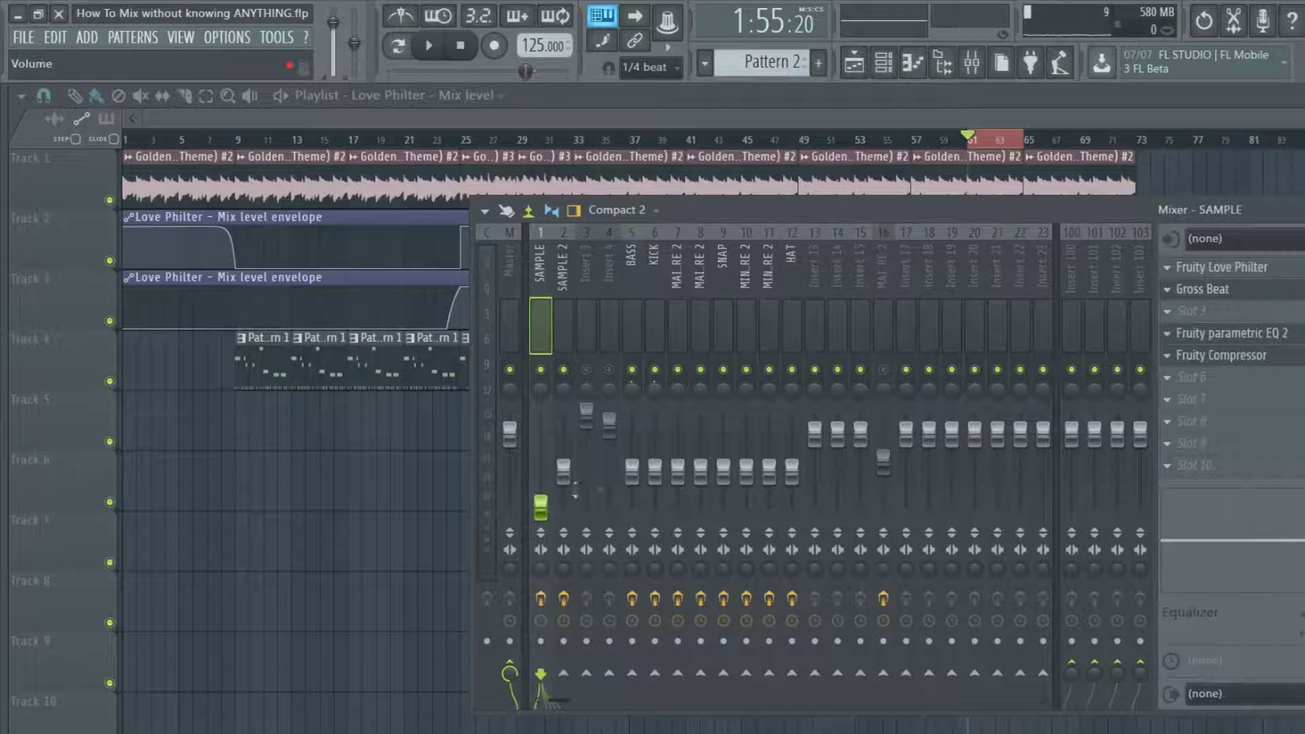
{"action": "left_click_drag", "start_coordinate": [643, 481], "coordinate": [643, 519]}
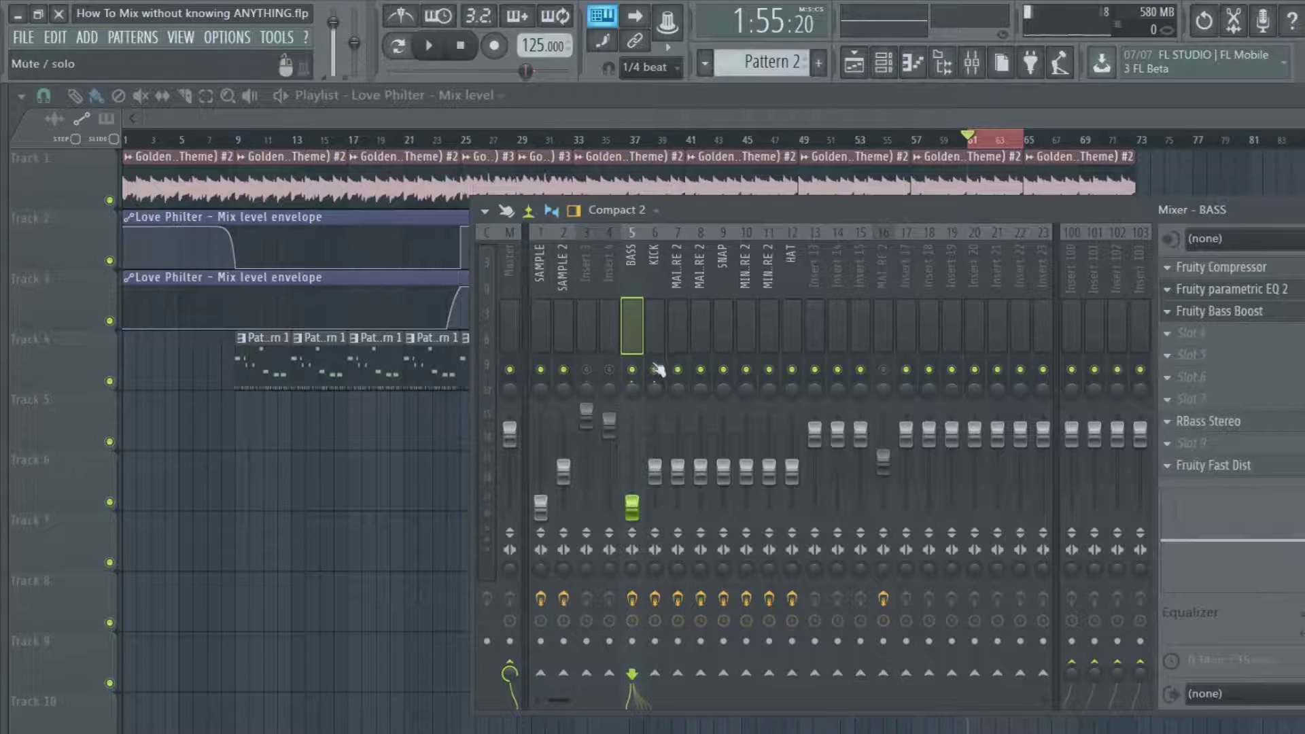
Step: With the loop playing, raise the MAIN SNARE 2 tracks to about -9.5 dB (track 7) and -12.4 dB (track 8), and KICK to -10.8 dB
{"action": "left_click", "coordinate": [664, 329]}
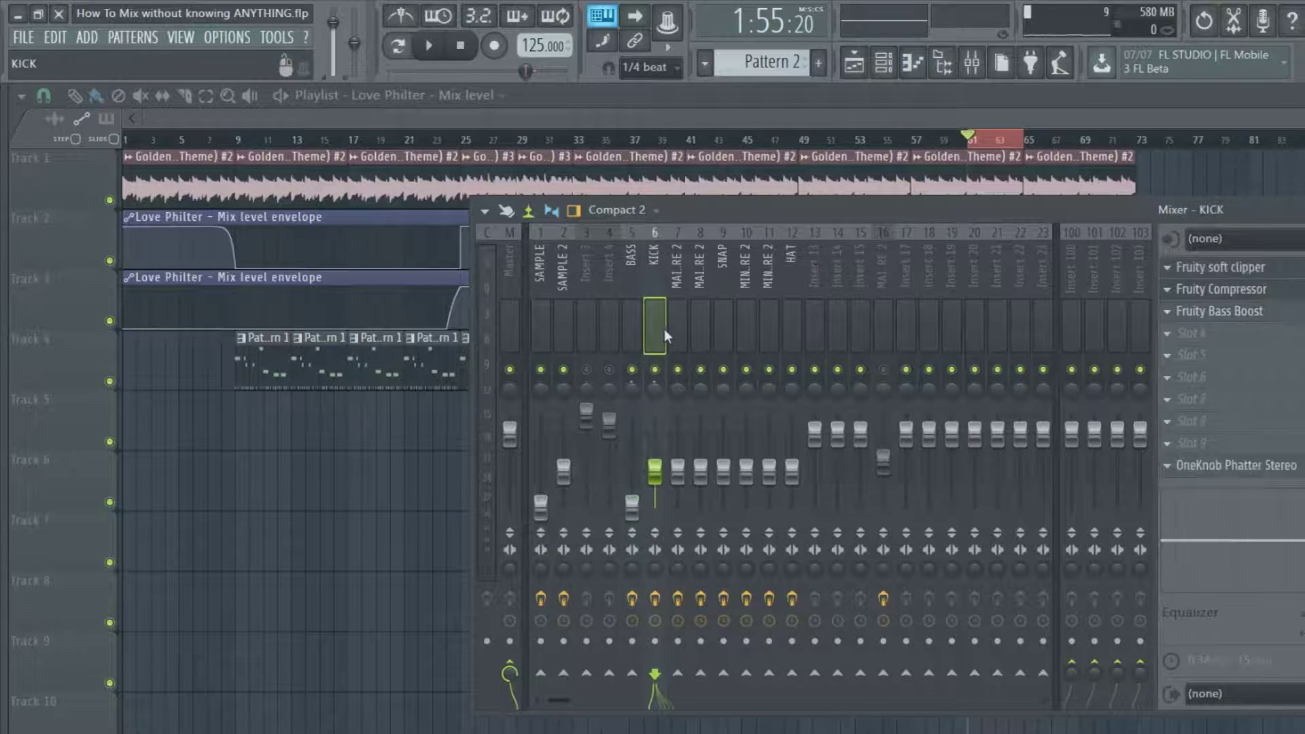
{"action": "left_click", "coordinate": [433, 46]}
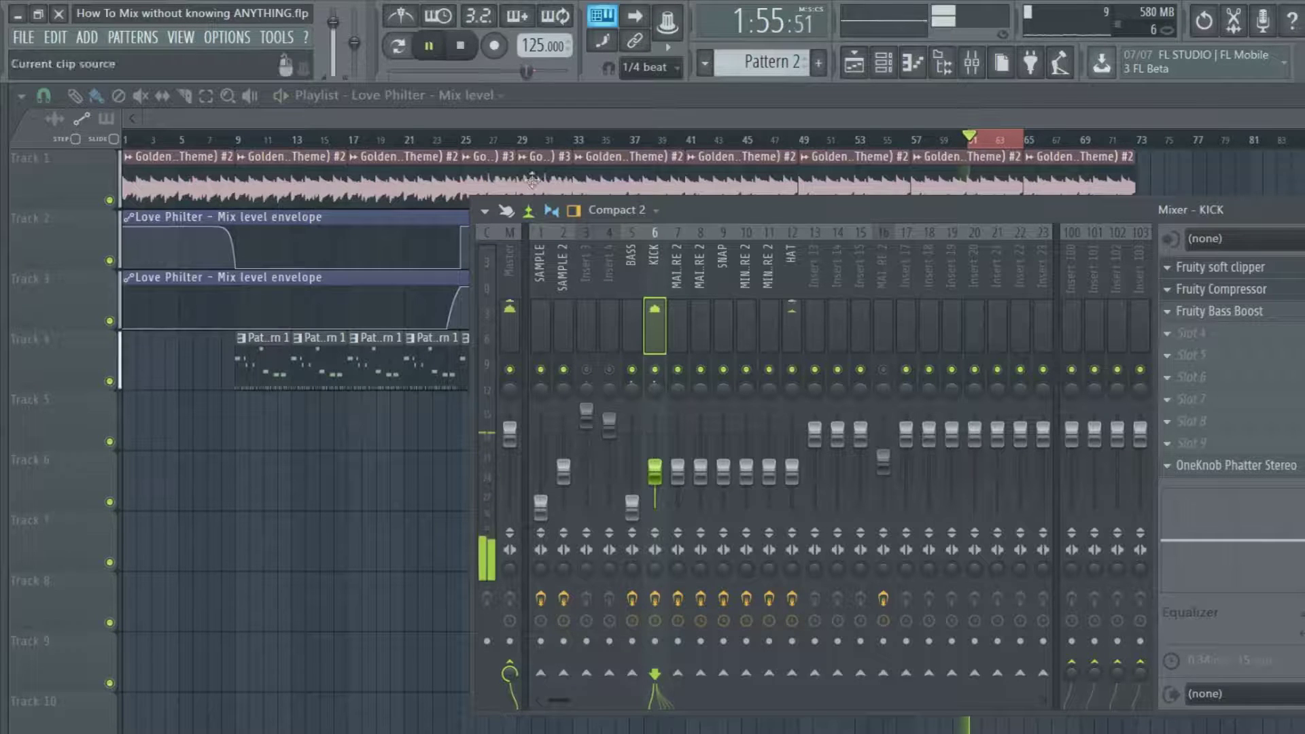
{"action": "left_click", "coordinate": [678, 471]}
{"action": "left_click_drag", "start_coordinate": [677, 471], "coordinate": [678, 460]}
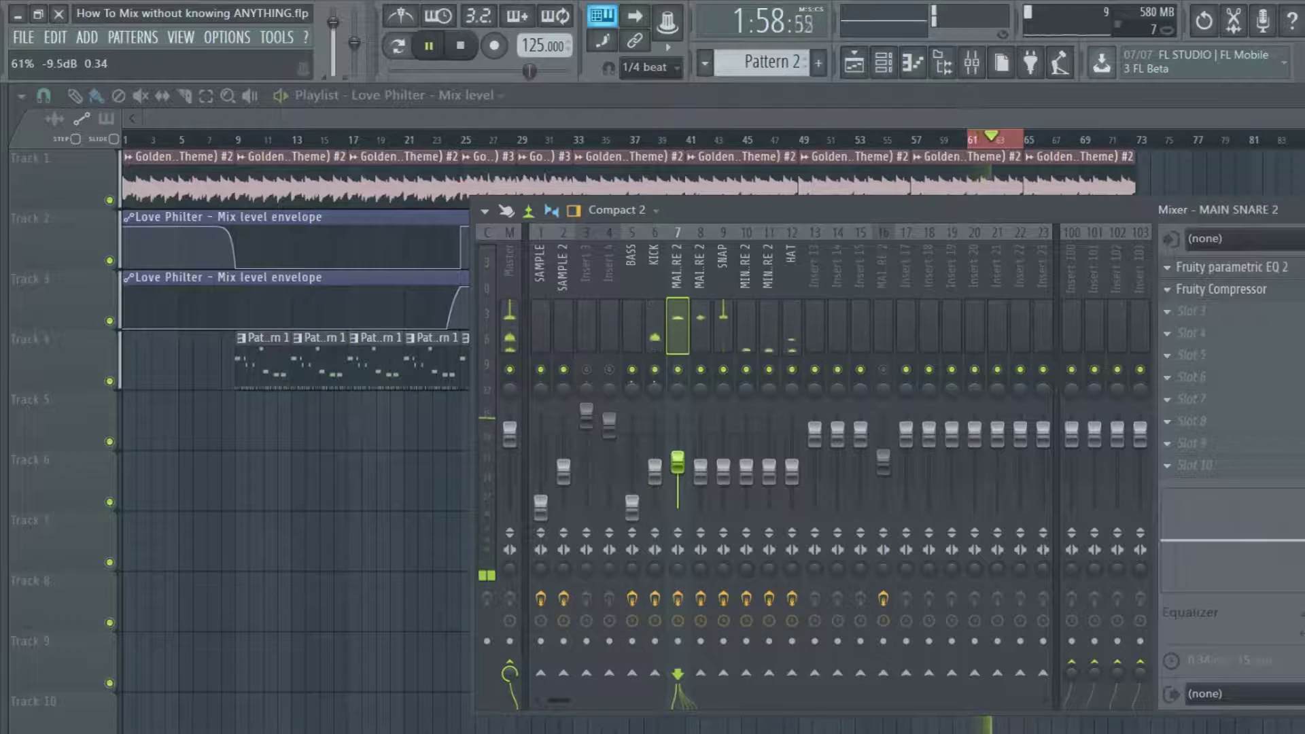
{"action": "left_click", "coordinate": [700, 469]}
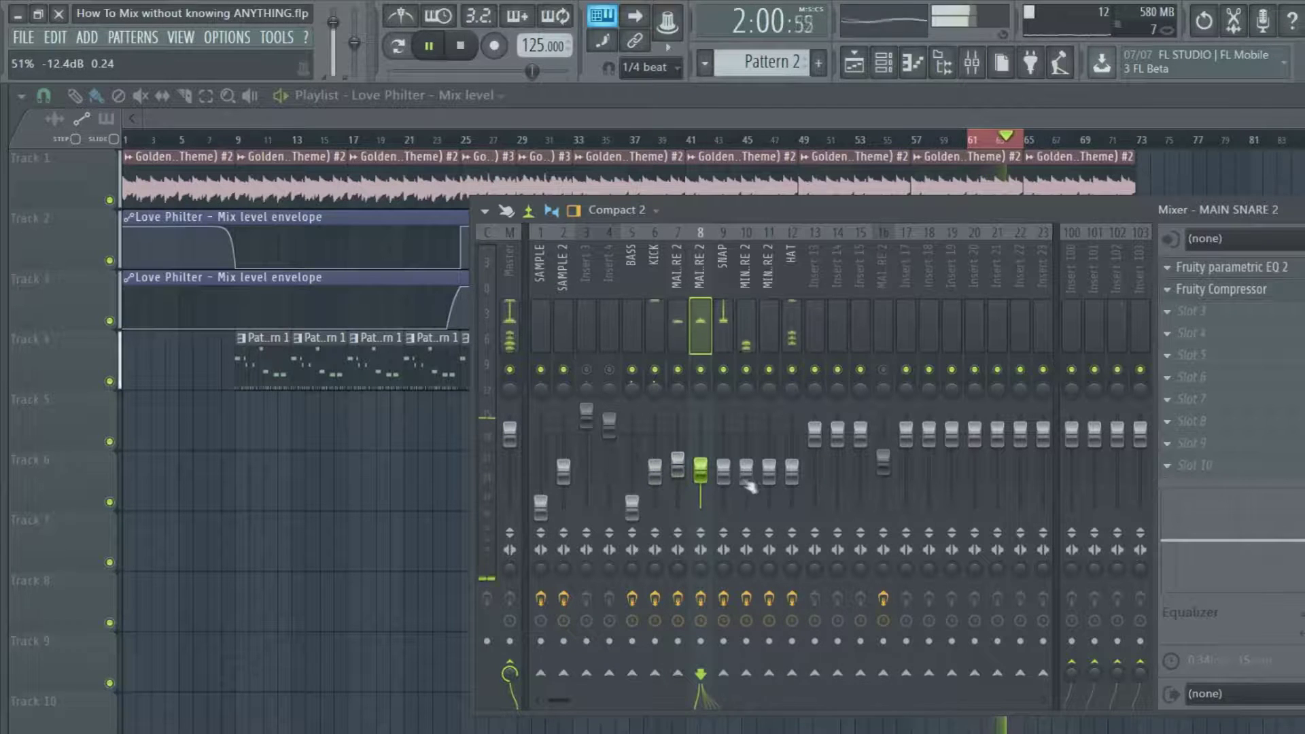
{"action": "left_click_drag", "start_coordinate": [655, 471], "coordinate": [655, 466]}
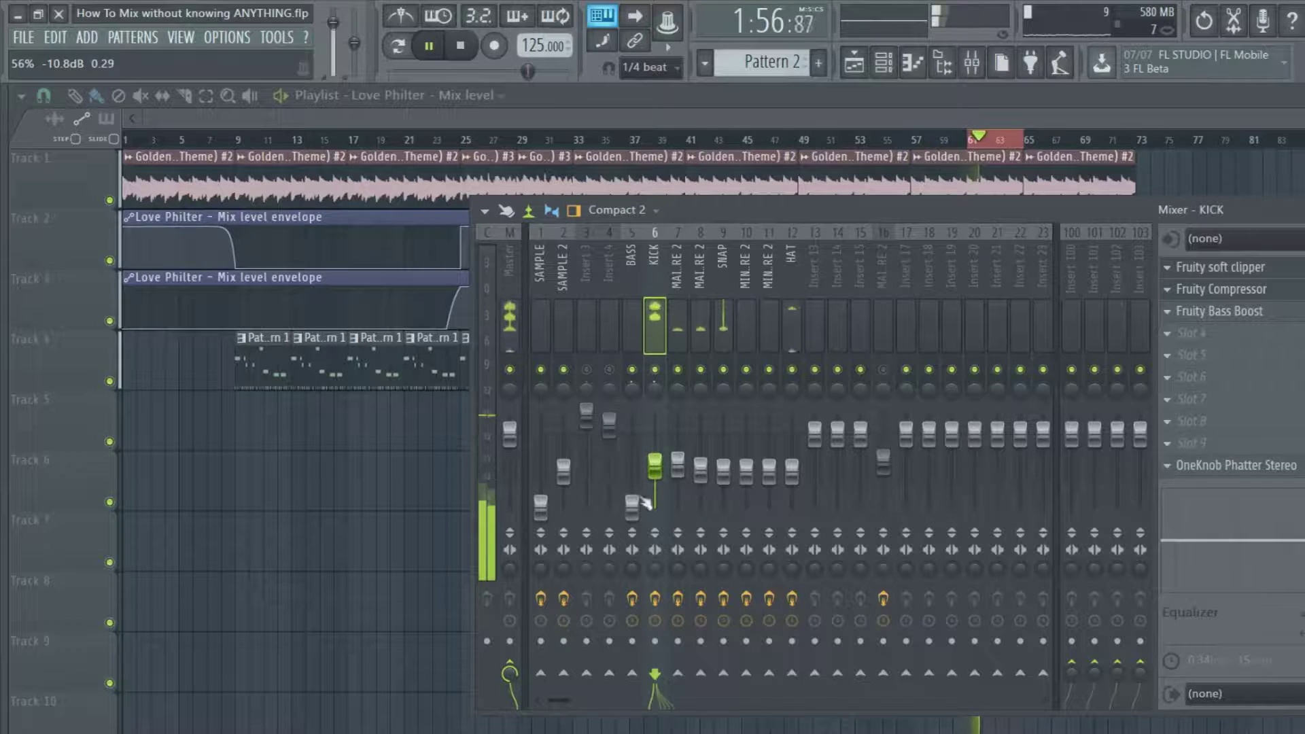
Step: Raise the BASS fader to about -16.7 dB and bring the SAMPLE fader up slightly while the loop plays
{"action": "left_click_drag", "start_coordinate": [631, 503], "coordinate": [632, 480]}
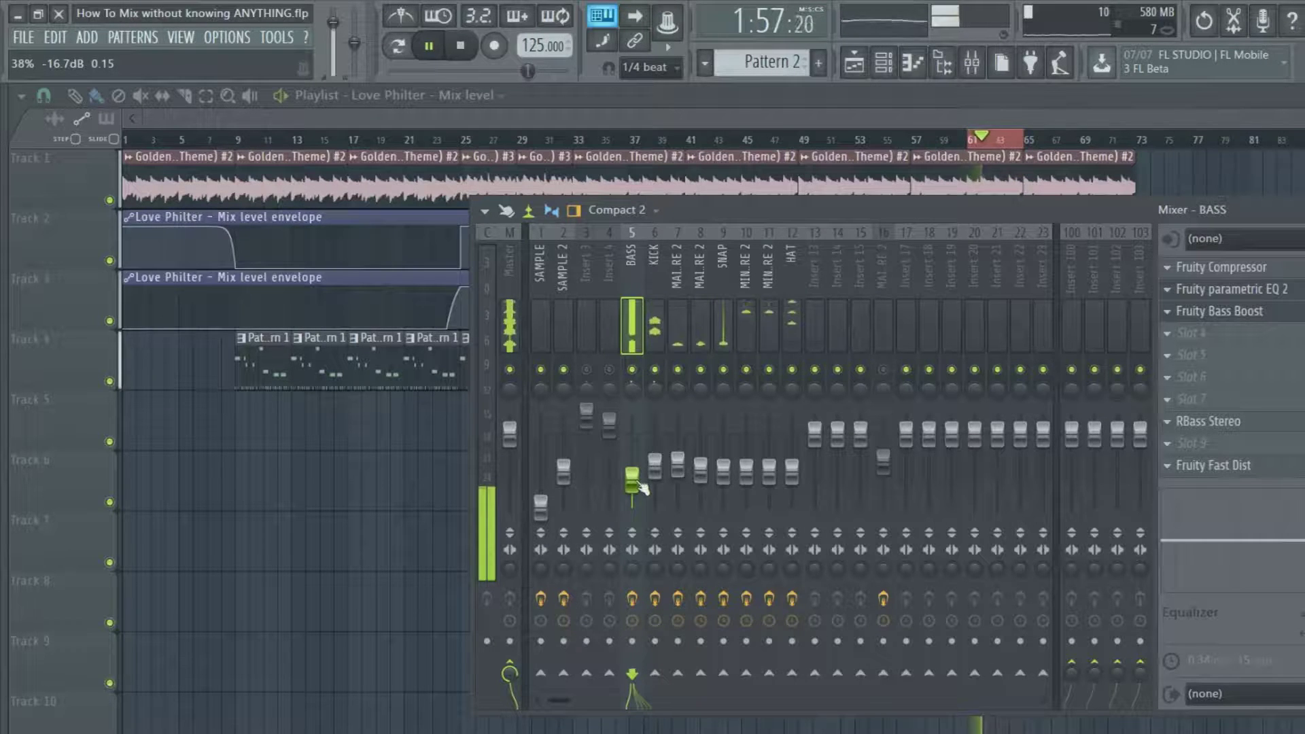
{"action": "key", "text": "space"}
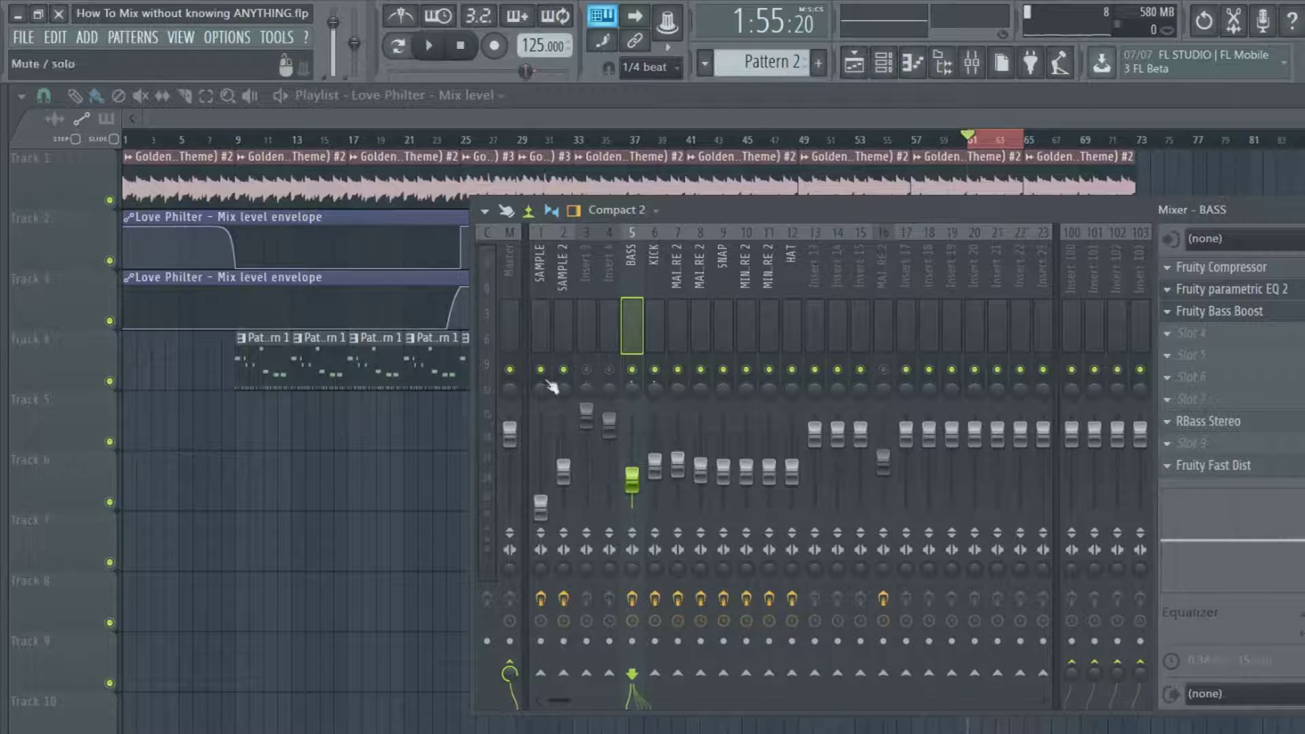
{"action": "left_click", "coordinate": [432, 48]}
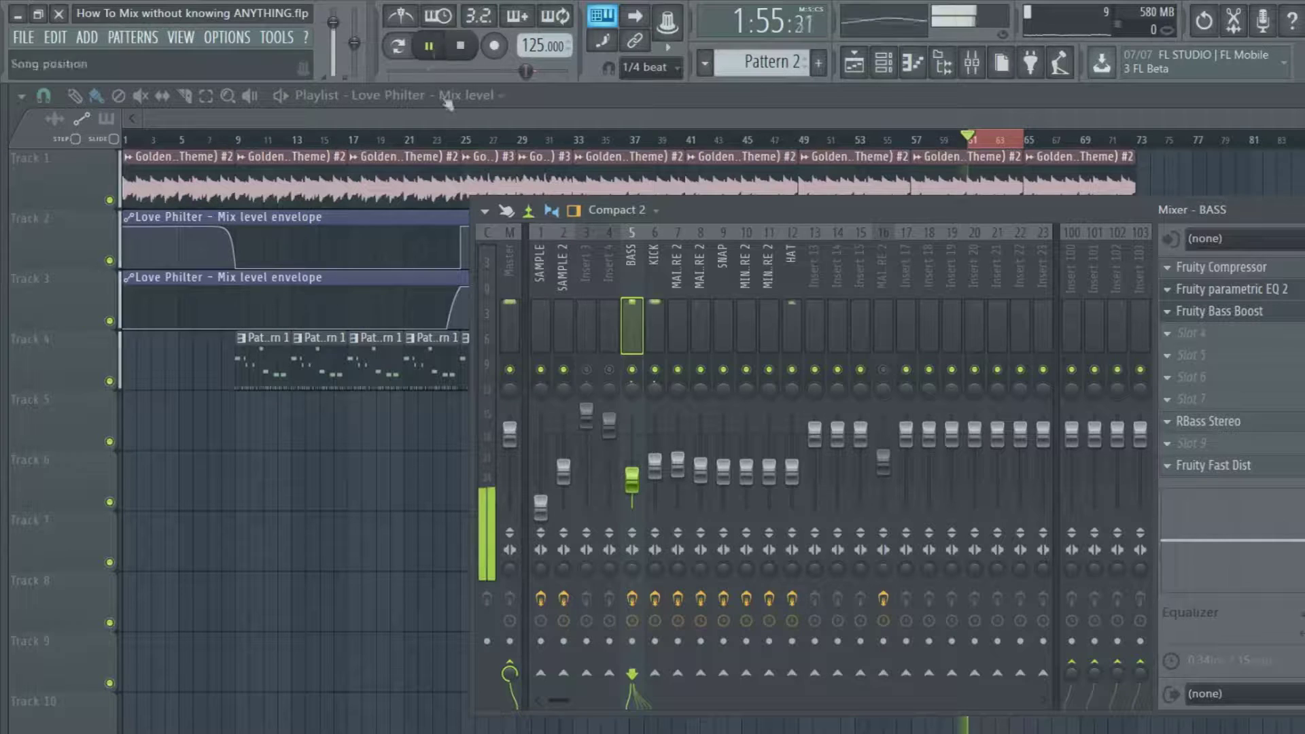
{"action": "left_click_drag", "start_coordinate": [540, 506], "coordinate": [541, 494]}
{"action": "key", "text": "space"}
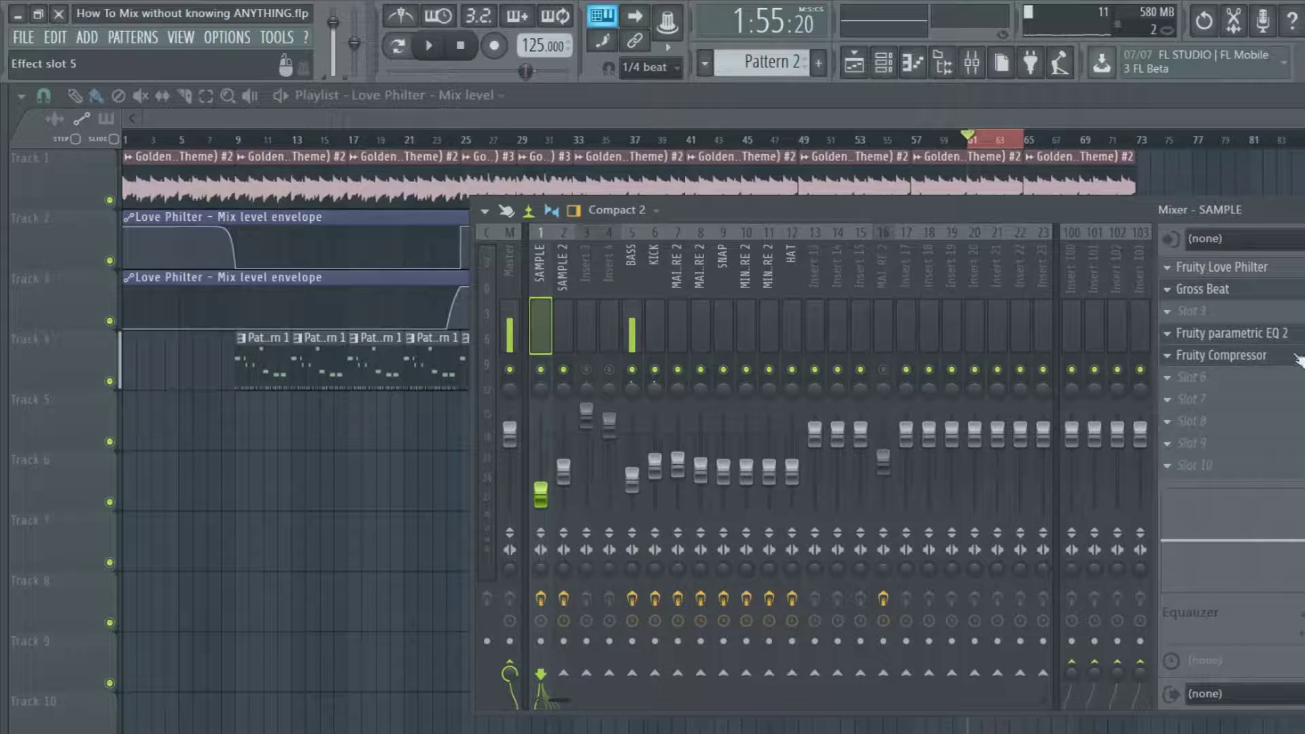
Step: Fine-tune the low-cut band in SAMPLE's Fruity parametric EQ 2 and raise the SAMPLE fader to about -16.3 dB during playback
{"action": "left_click", "coordinate": [1292, 333]}
{"action": "mouse_move", "coordinate": [935, 435]}
{"action": "left_mouse_down"}
{"action": "mouse_move", "coordinate": [949, 437]}
{"action": "mouse_move", "coordinate": [937, 433]}
{"action": "left_mouse_up"}
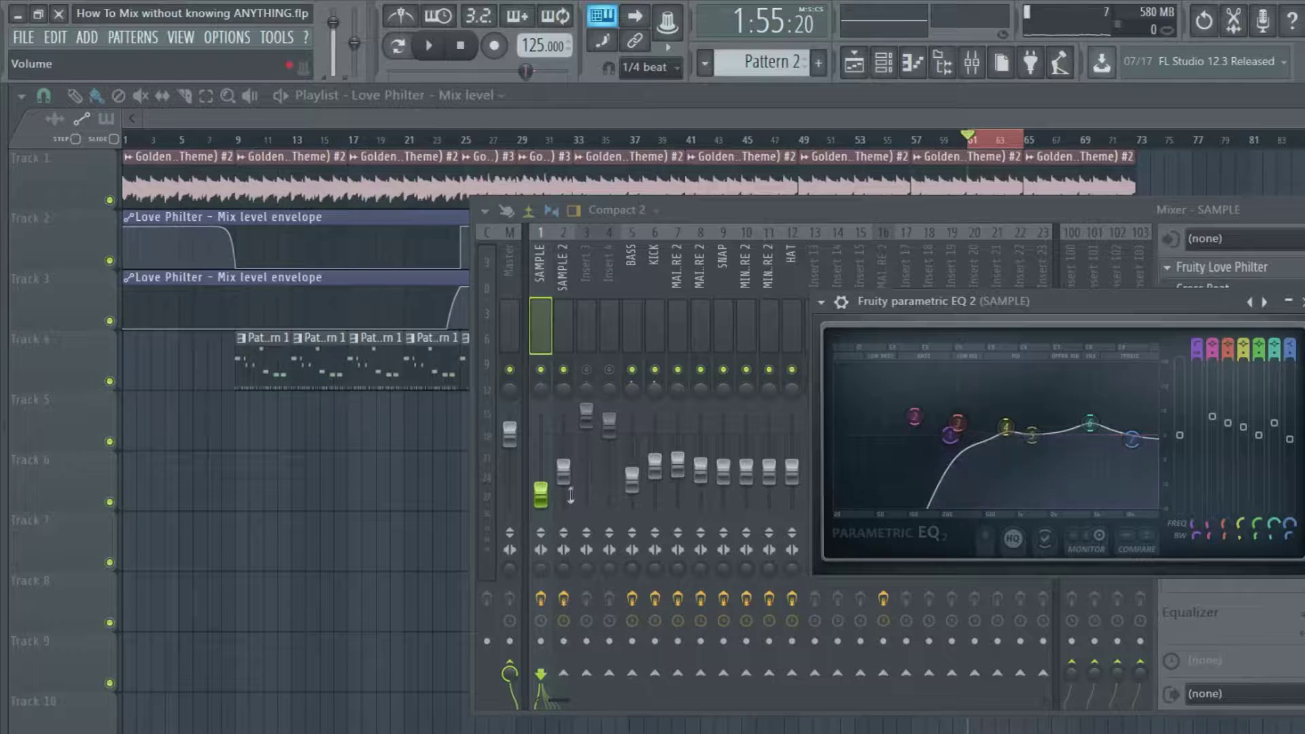
{"action": "left_click", "coordinate": [416, 46]}
{"action": "key", "text": "Escape"}
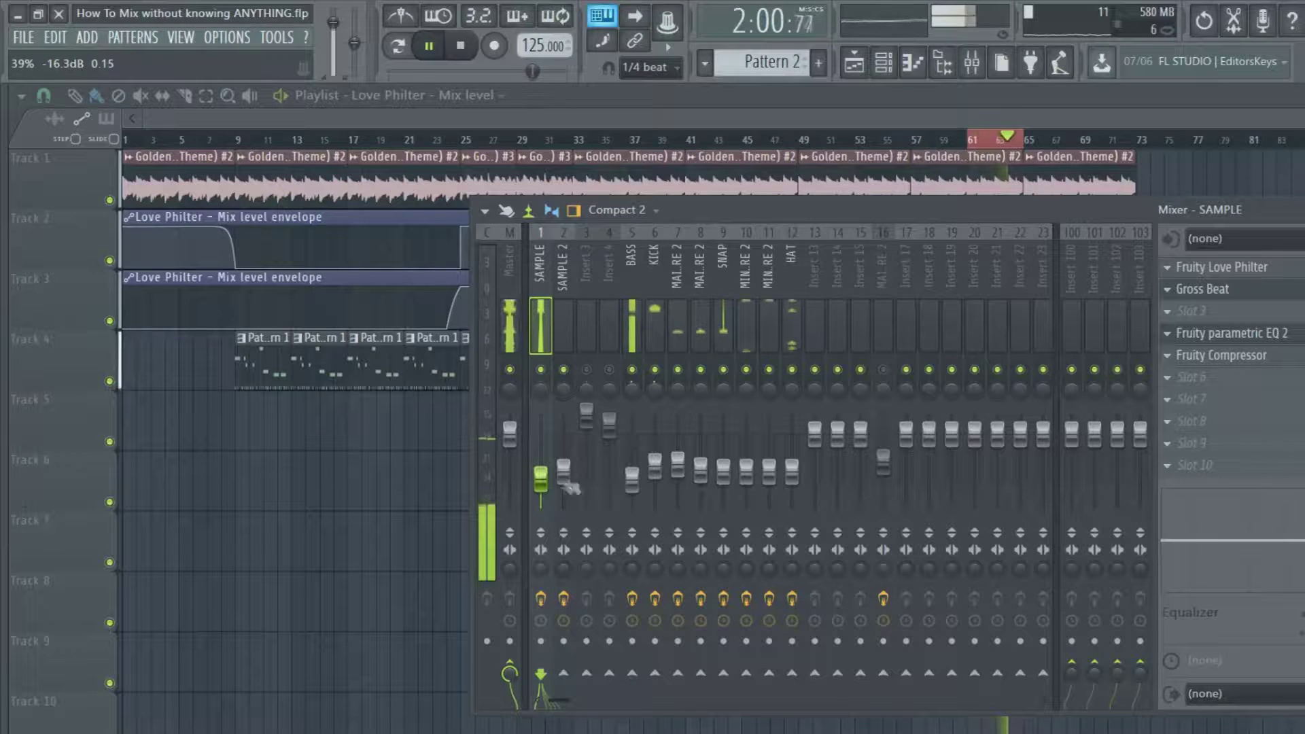
Step: Check SAMPLE's Fruity parametric EQ 2 with BASS muted during playback, then unmute BASS and check its parametric EQ
{"action": "left_click", "coordinate": [635, 372]}
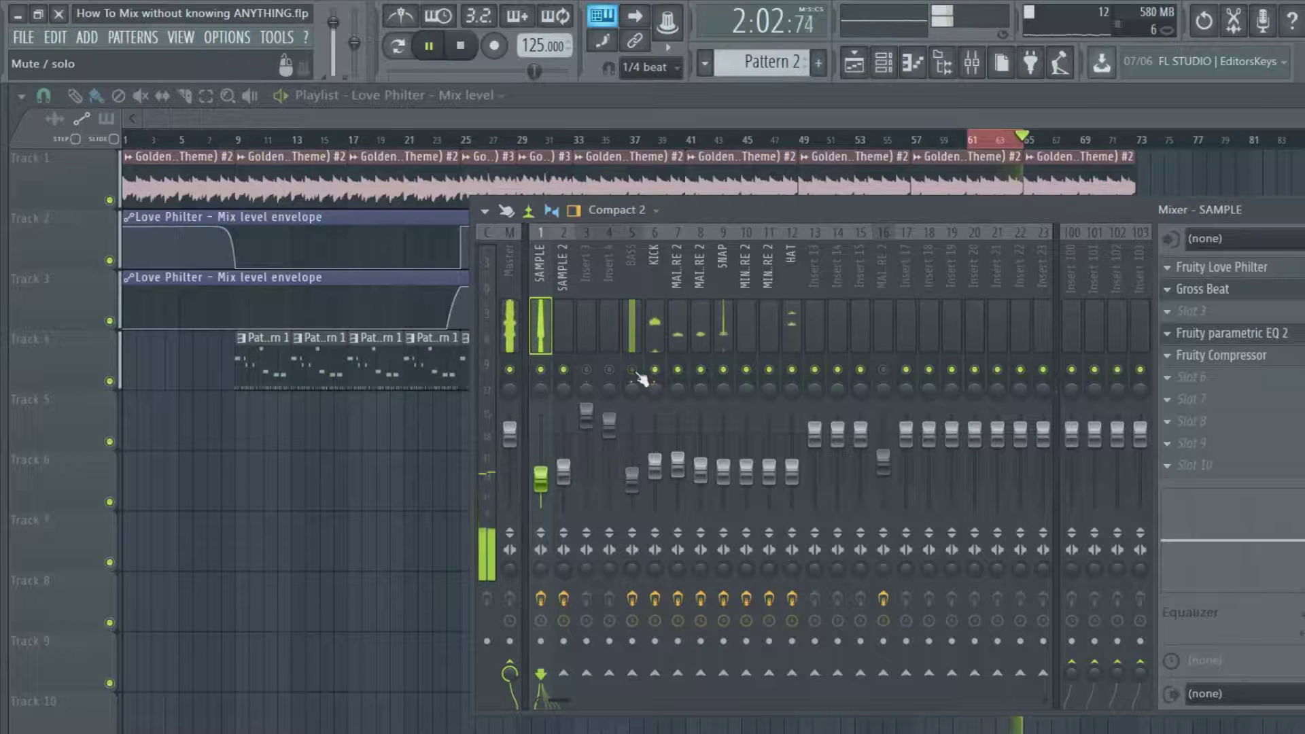
{"action": "left_click", "coordinate": [1287, 335]}
{"action": "left_click", "coordinate": [1302, 301]}
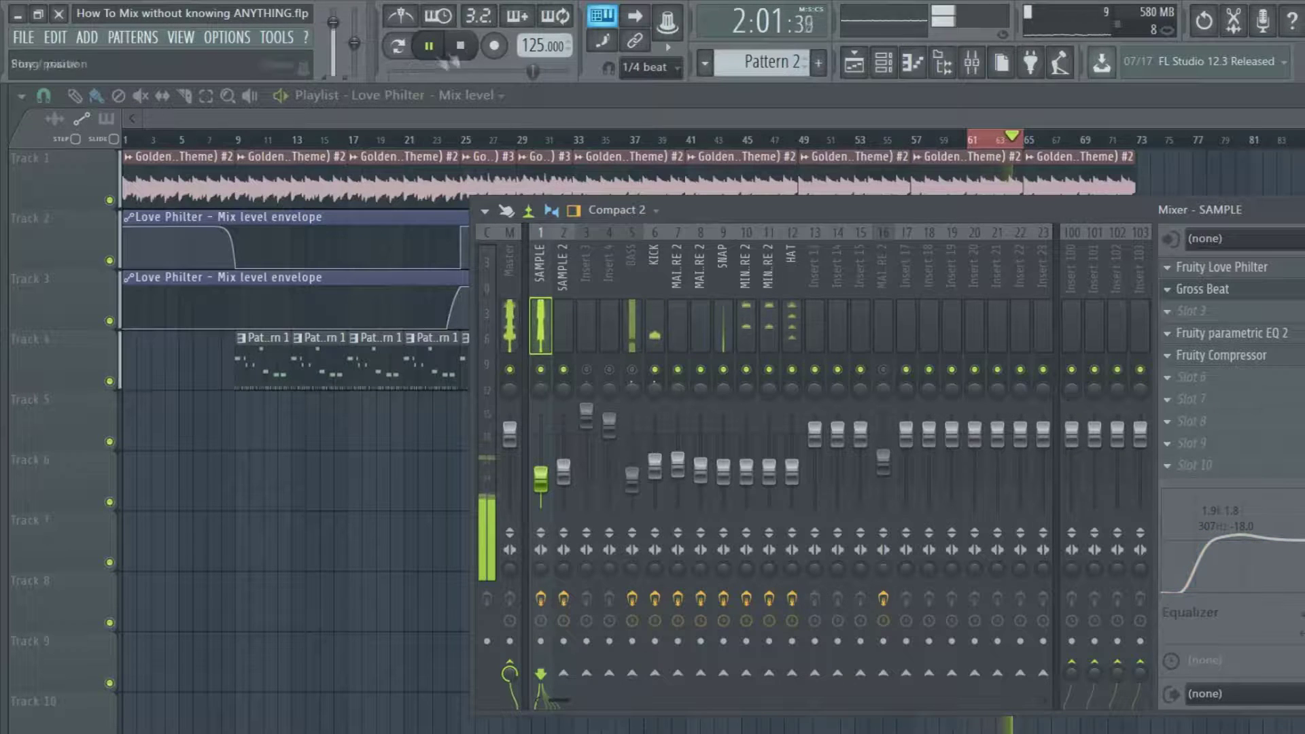
{"action": "key", "text": "space"}
{"action": "left_click", "coordinate": [631, 343]}
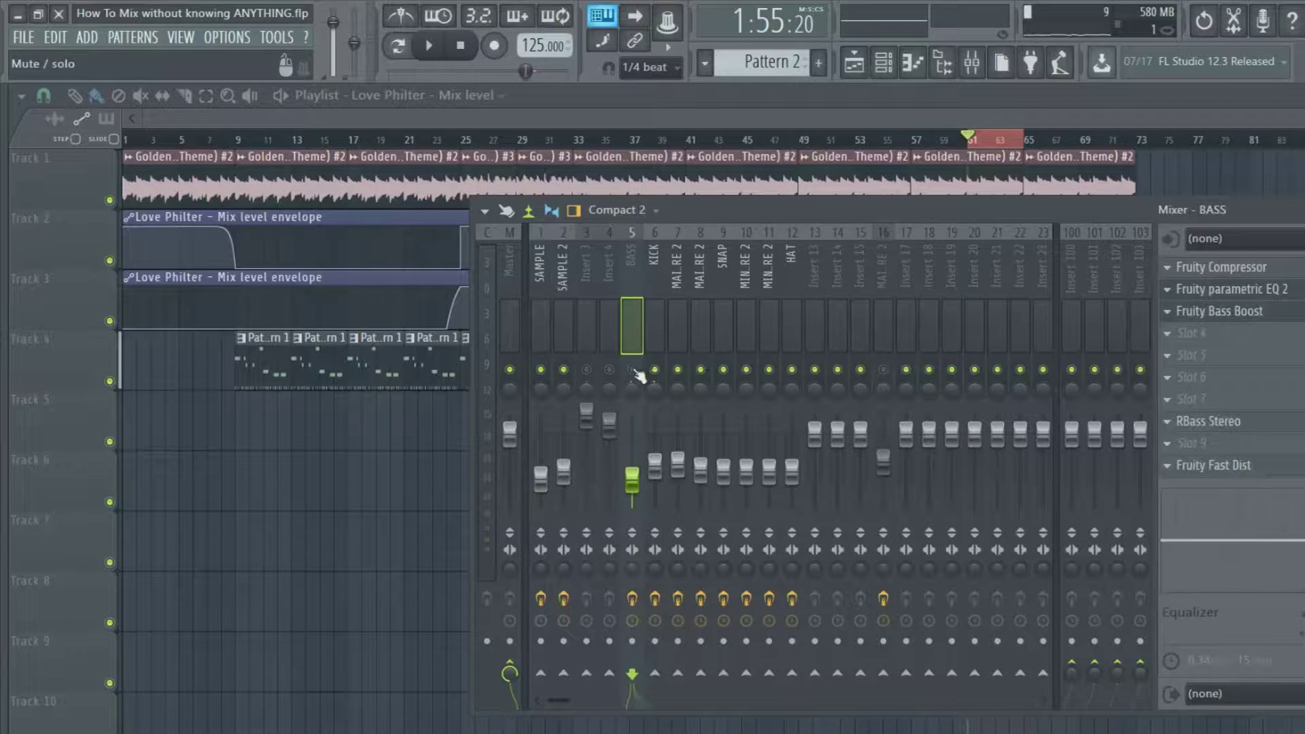
{"action": "left_click", "coordinate": [1244, 291]}
{"action": "left_click", "coordinate": [1245, 298]}
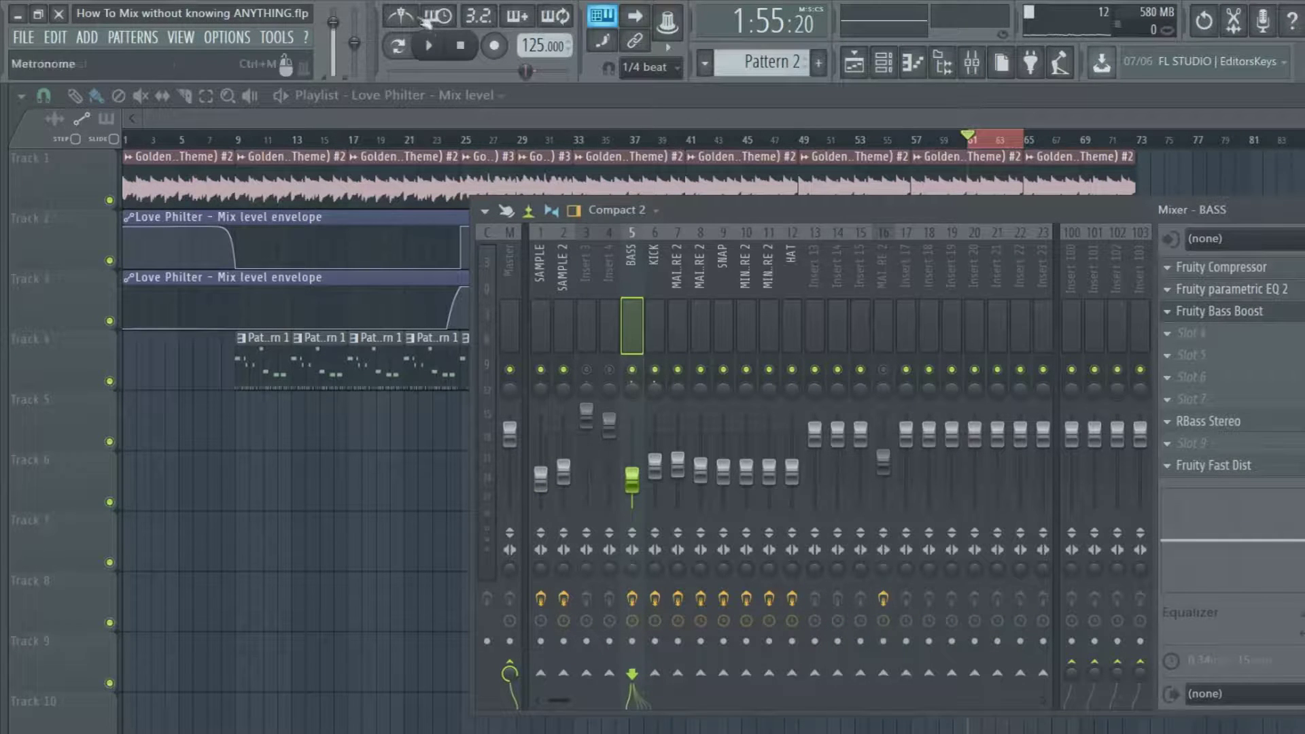
Step: Play the loop and set the KICK fader to about -10.1 dB and SAMPLE to about -16.3 dB
{"action": "key", "text": "space"}
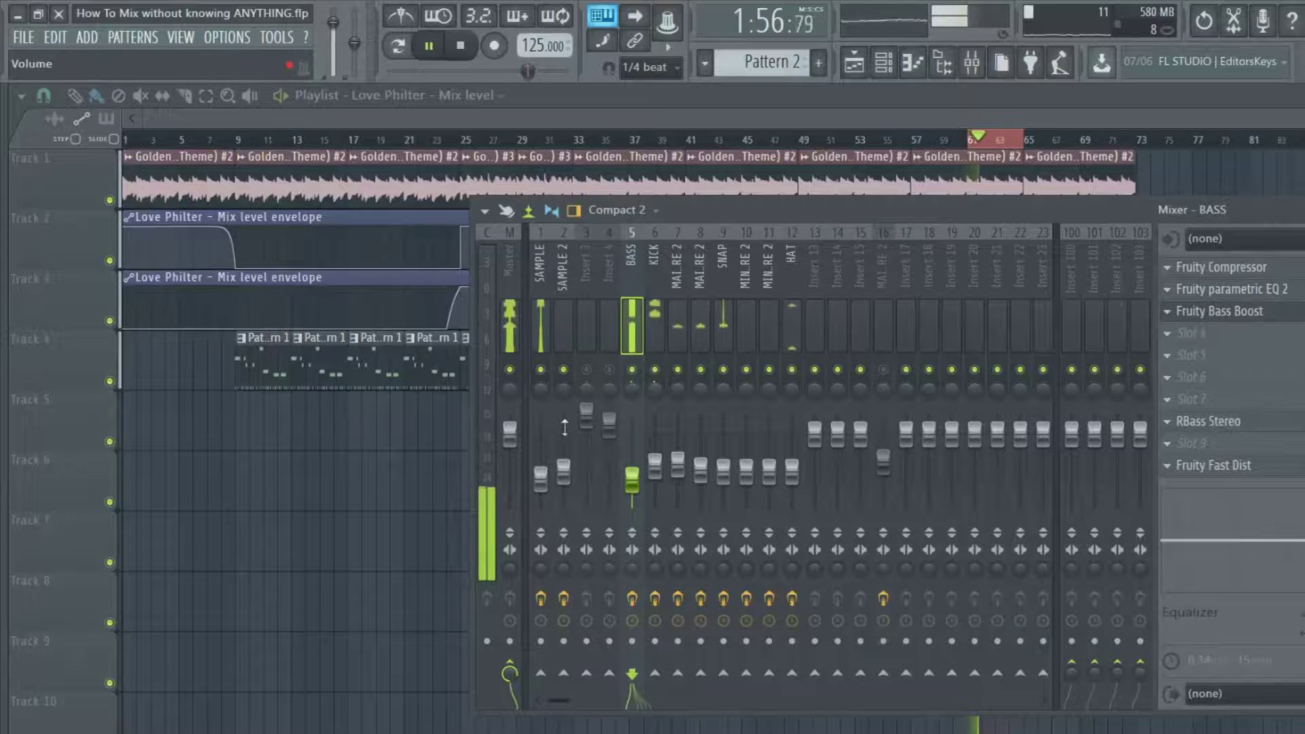
{"action": "left_click", "coordinate": [654, 468]}
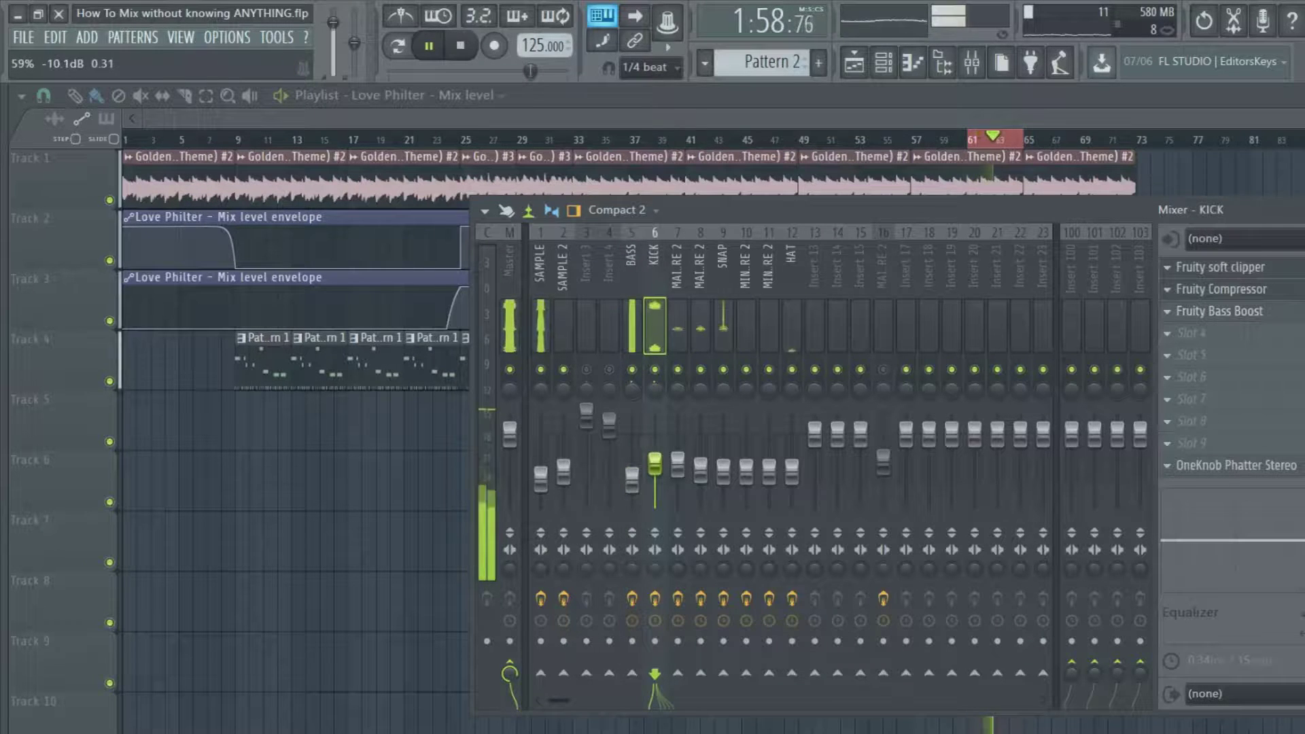
{"action": "left_click", "coordinate": [542, 477]}
{"action": "left_click_drag", "start_coordinate": [556, 485], "coordinate": [556, 487]}
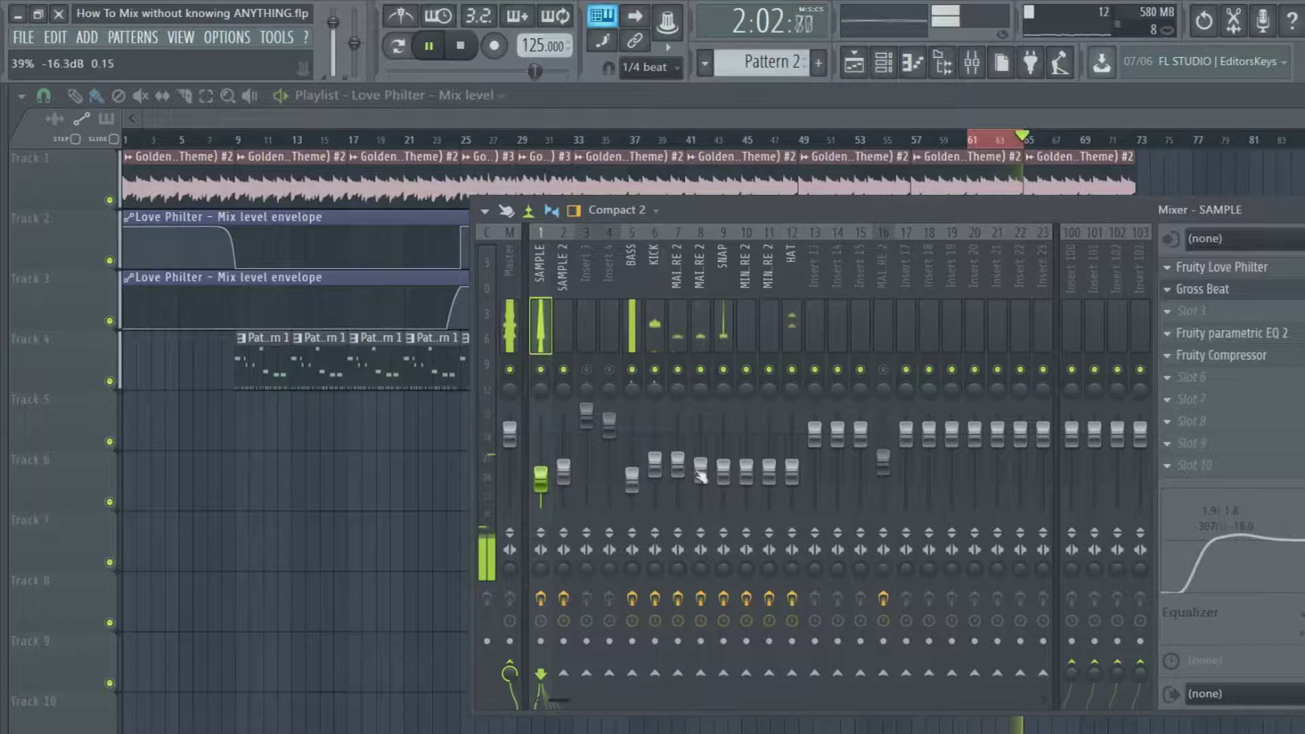
Step: Raise SNAP to about -12.6 dB and nudge both MINI SNARE 2 faders up to a similar level, then stop playback
{"action": "left_click", "coordinate": [746, 473]}
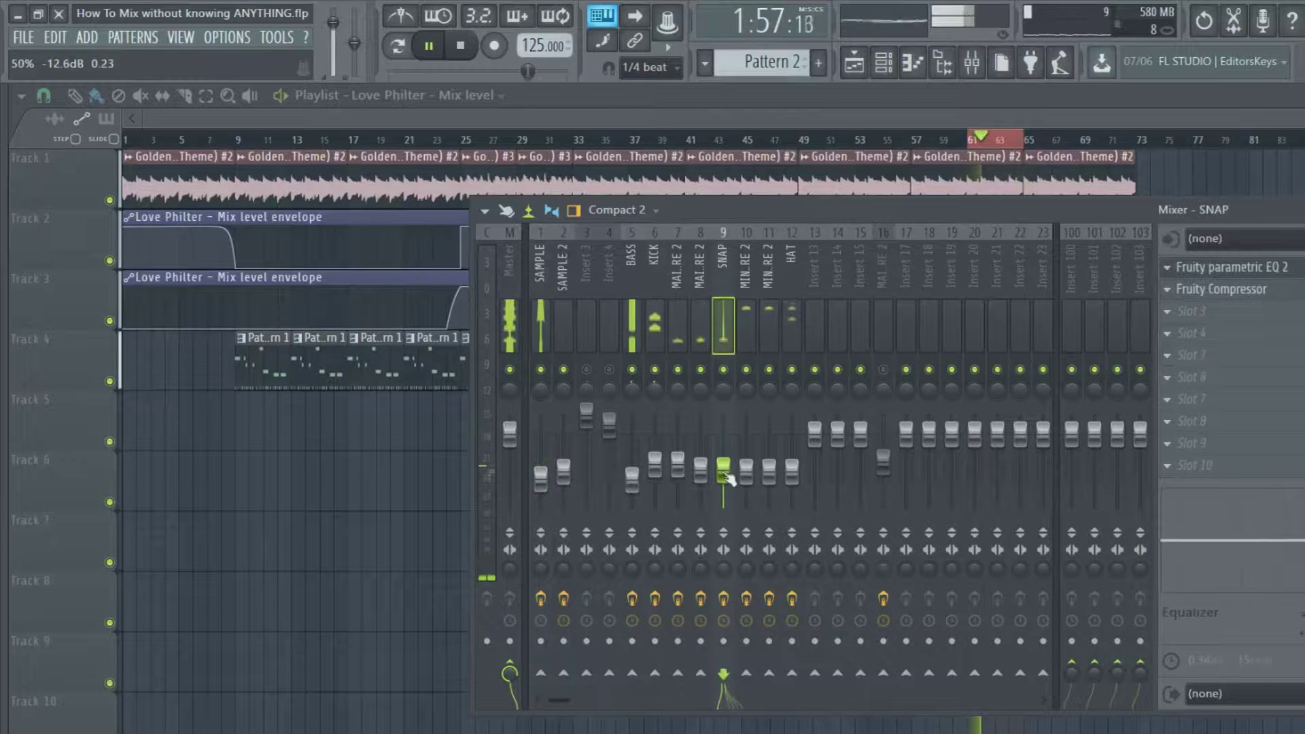
{"action": "left_click", "coordinate": [767, 479]}
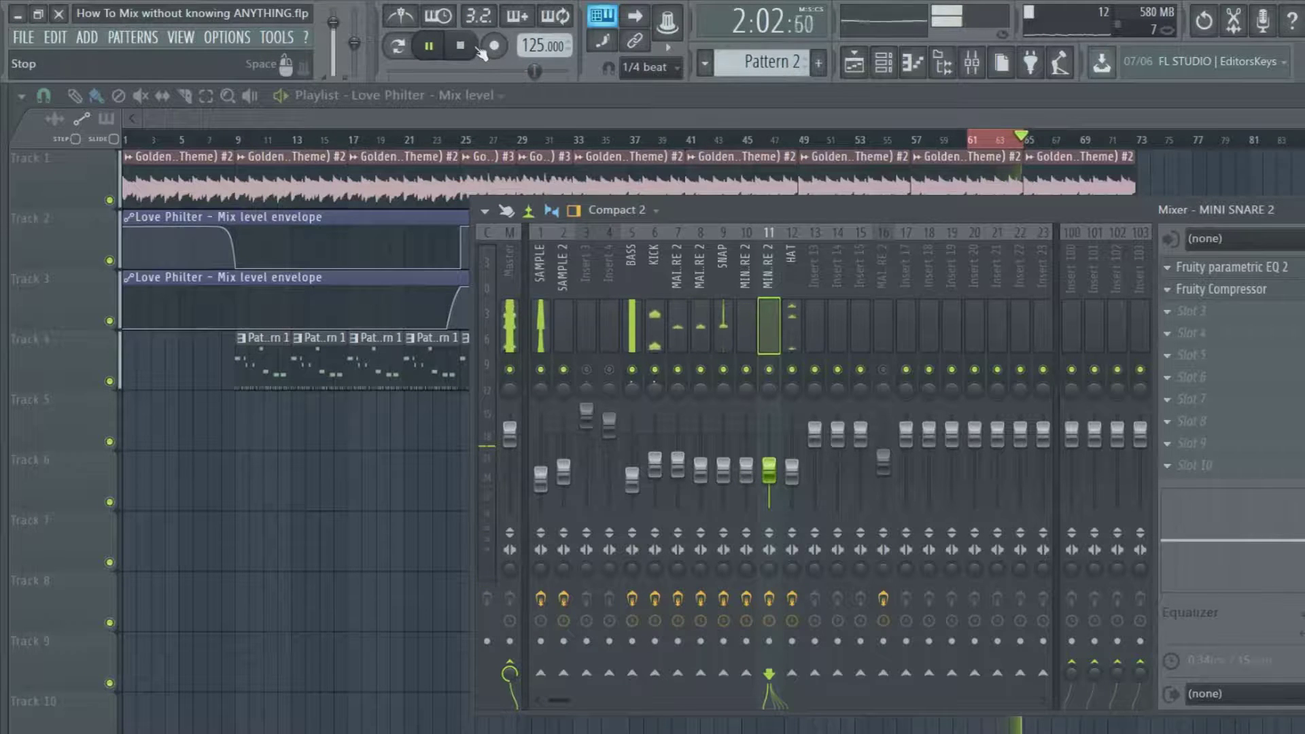
{"action": "left_click", "coordinate": [465, 47]}
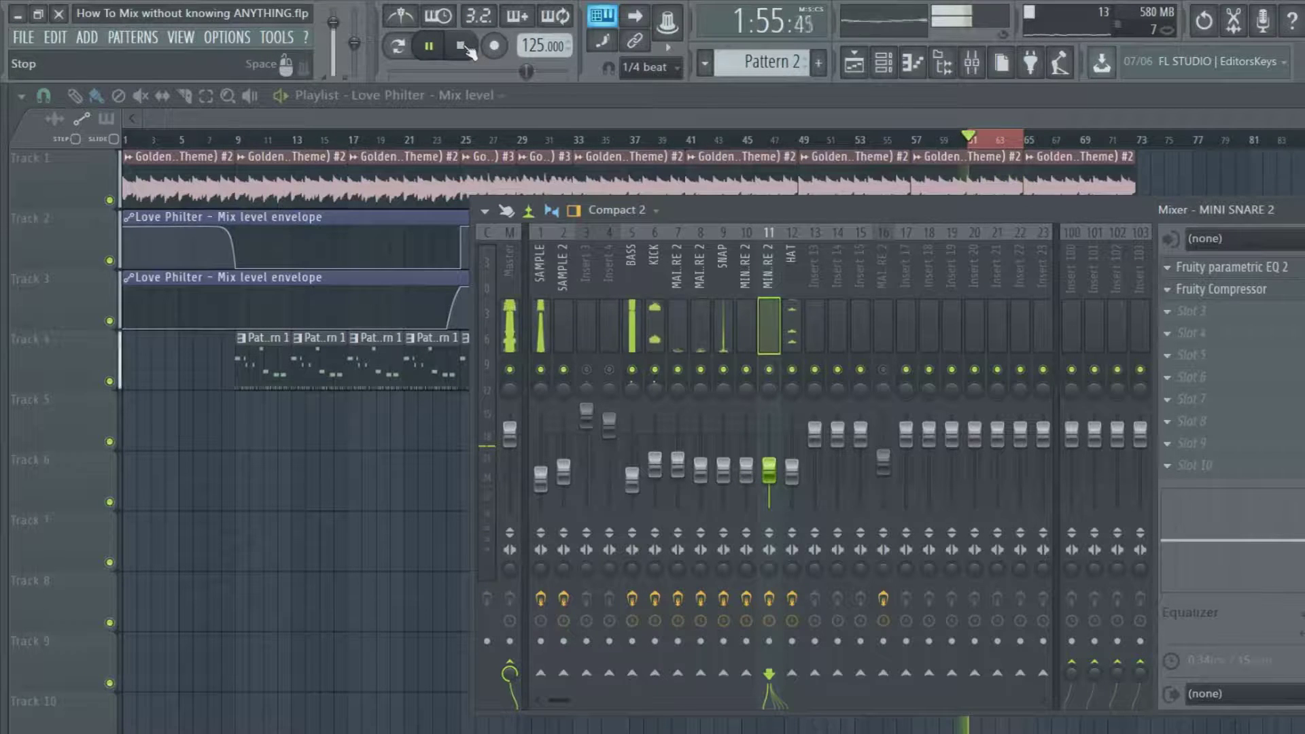
Step: Lower the SAMPLE 2 fader to match SAMPLE, and select the Master track
{"action": "left_click", "coordinate": [564, 476]}
{"action": "left_click", "coordinate": [511, 326]}
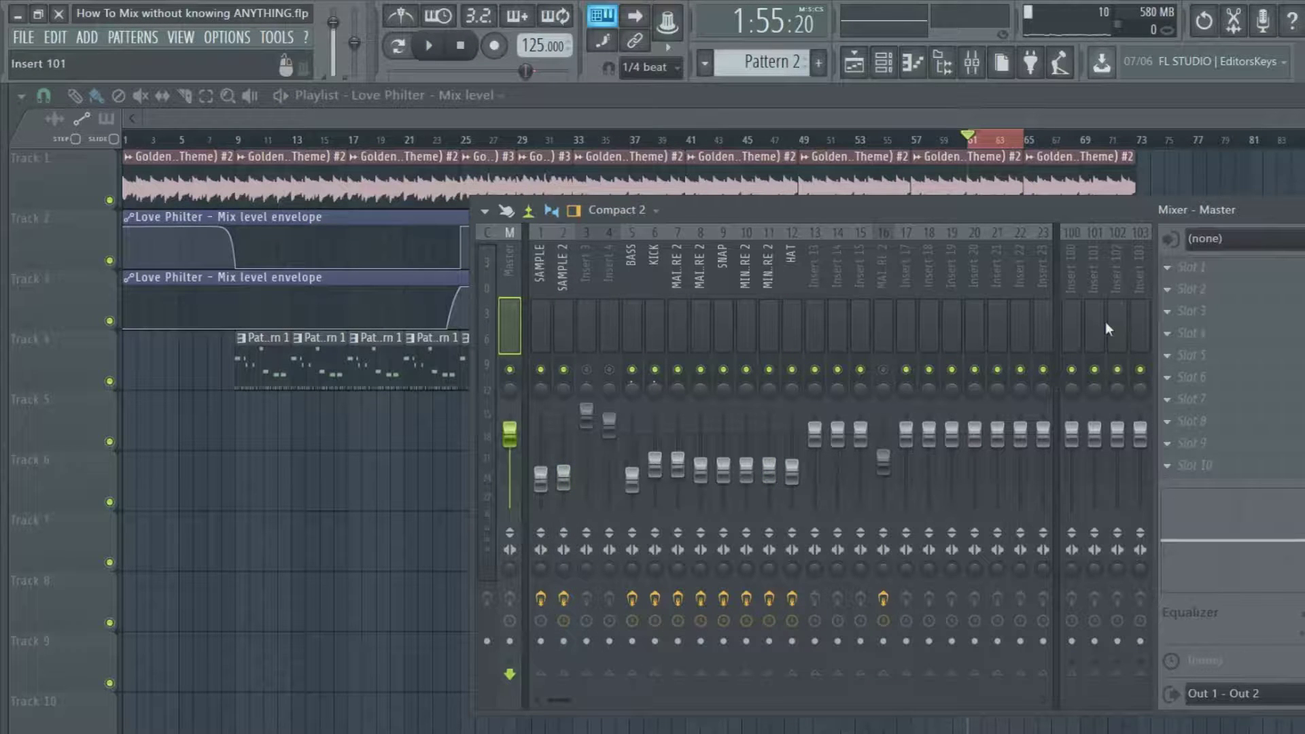
Step: Play the loop on the Master, then add Fruity Compressor and Fruity Stereo Enhancer in its first two effect slots
{"action": "key", "text": "space"}
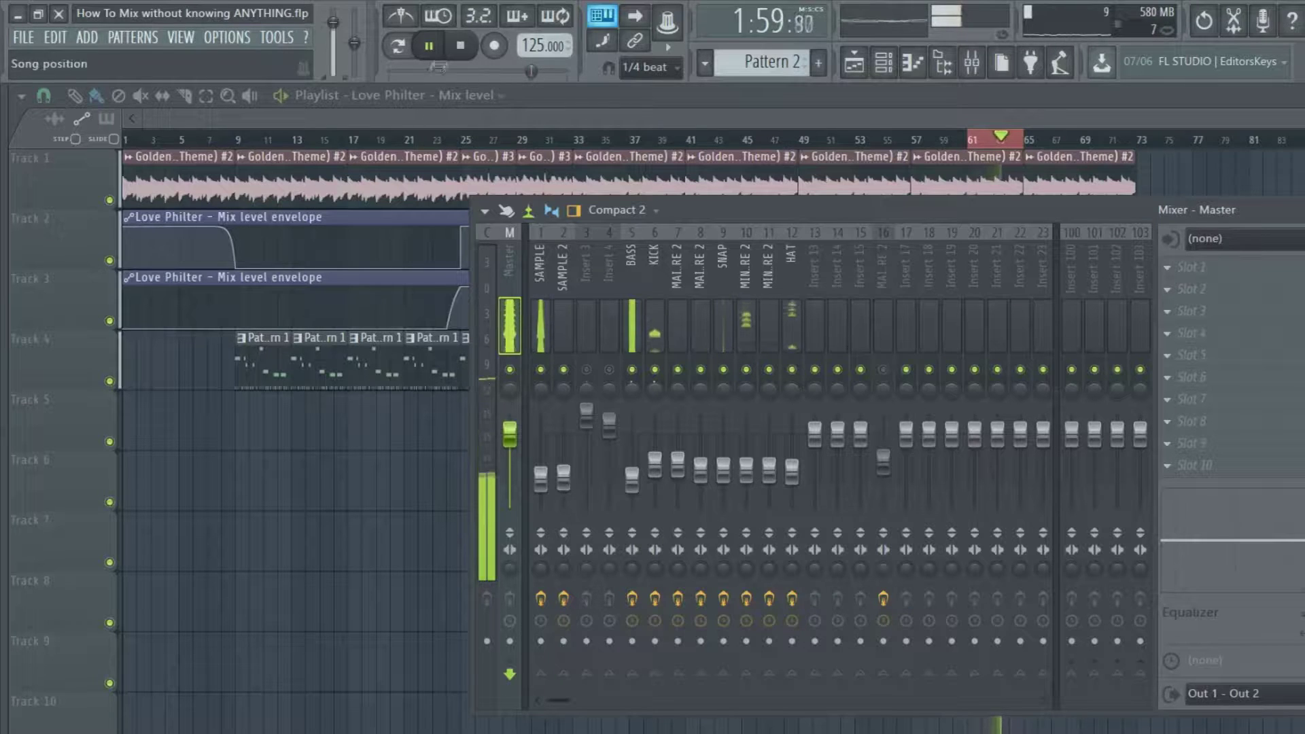
{"action": "key", "text": "space"}
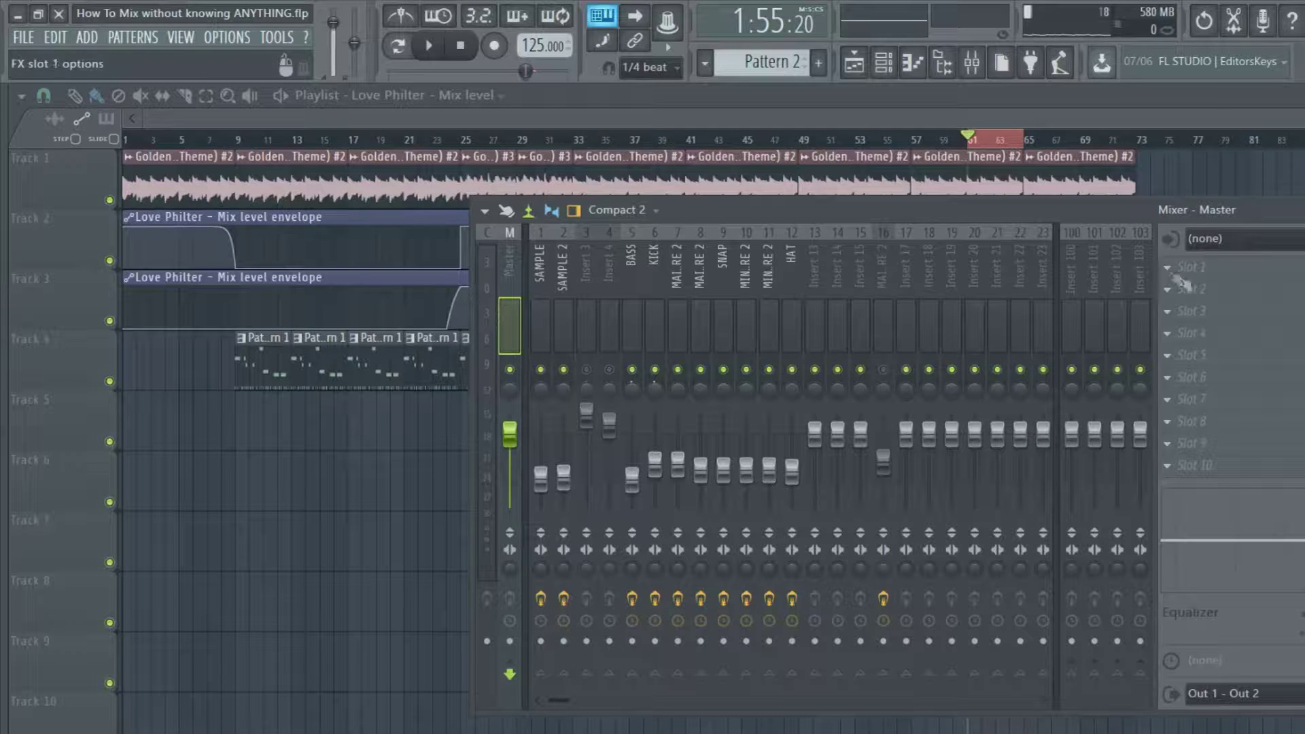
{"action": "left_click", "coordinate": [1202, 275]}
{"action": "left_click", "coordinate": [1185, 96]}
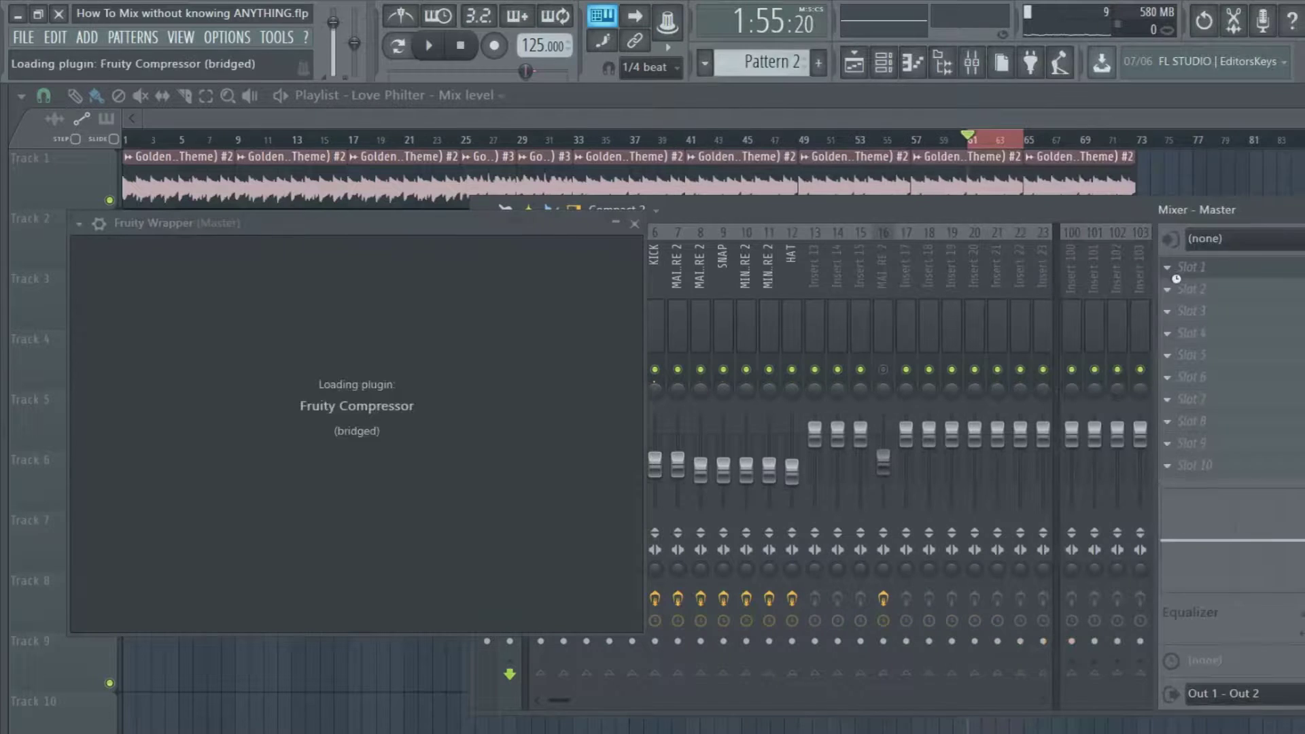
{"action": "left_click", "coordinate": [1185, 292]}
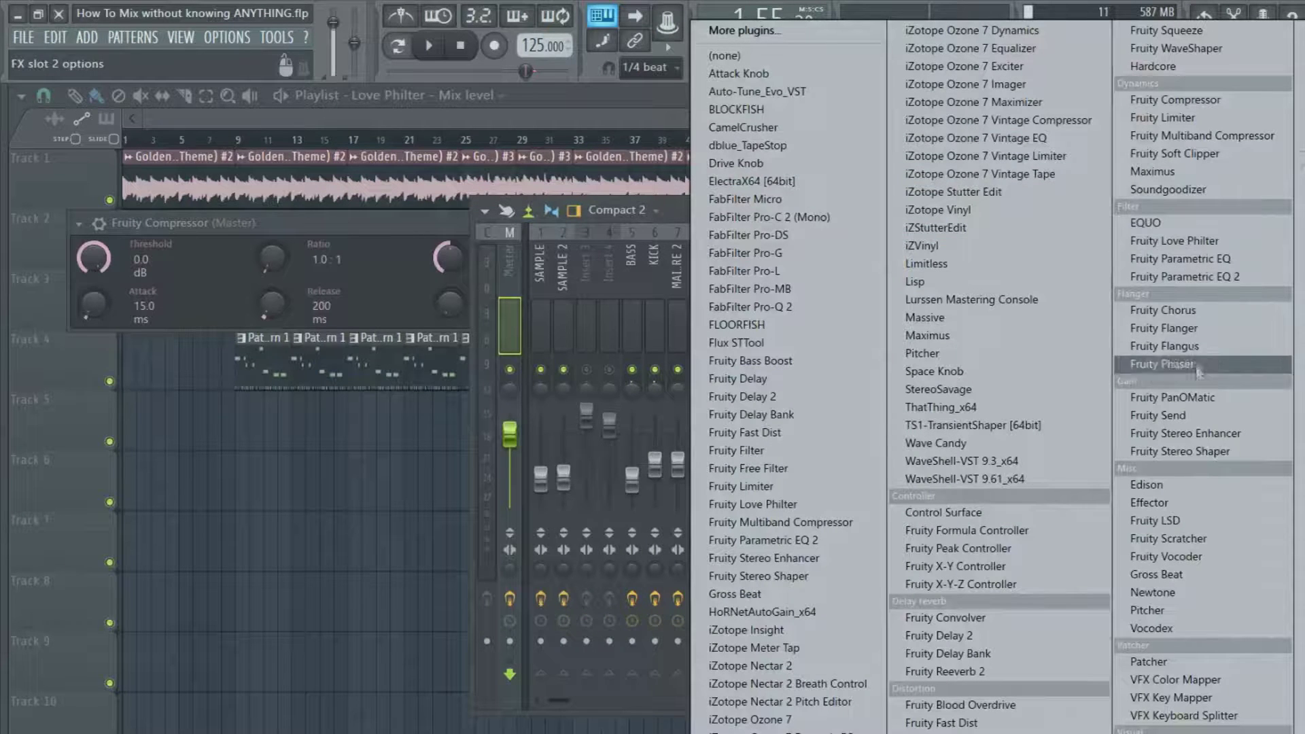
{"action": "left_click", "coordinate": [1202, 435]}
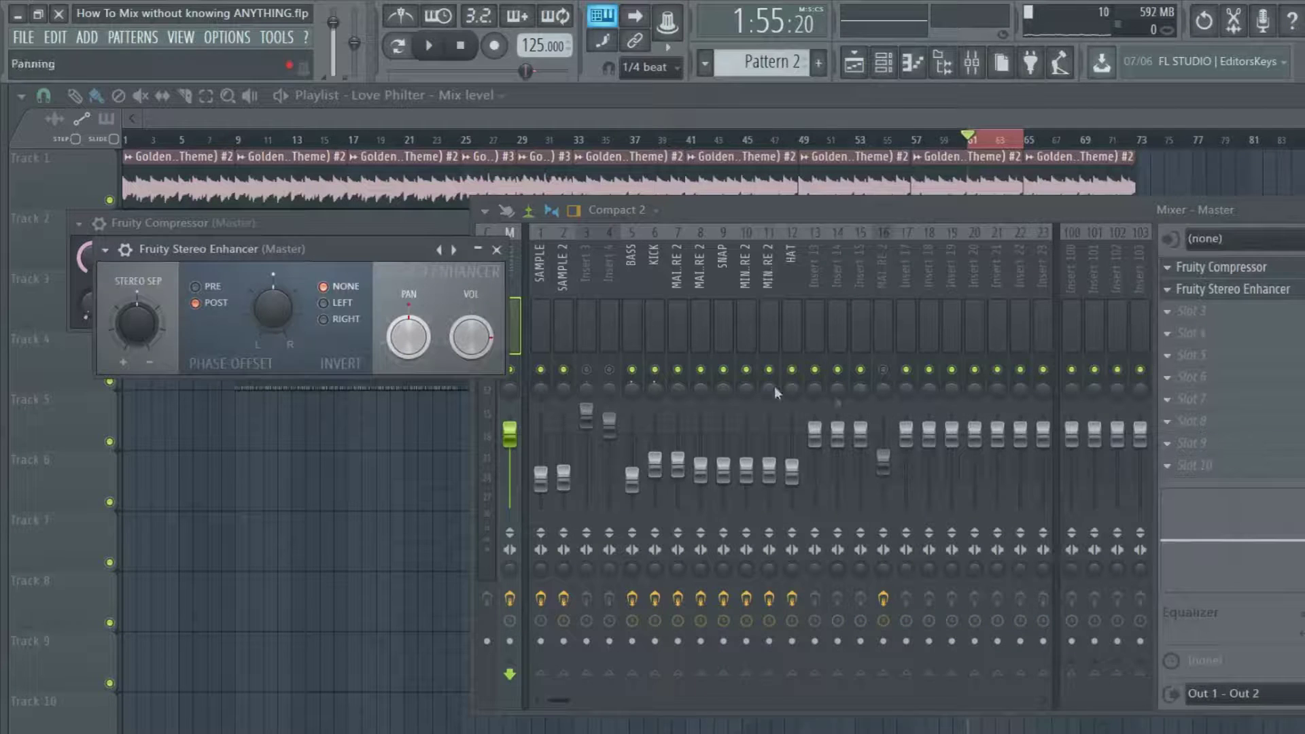
{"action": "left_click_drag", "start_coordinate": [374, 246], "coordinate": [1177, 510]}
{"action": "left_click_drag", "start_coordinate": [329, 223], "coordinate": [1025, 382]}
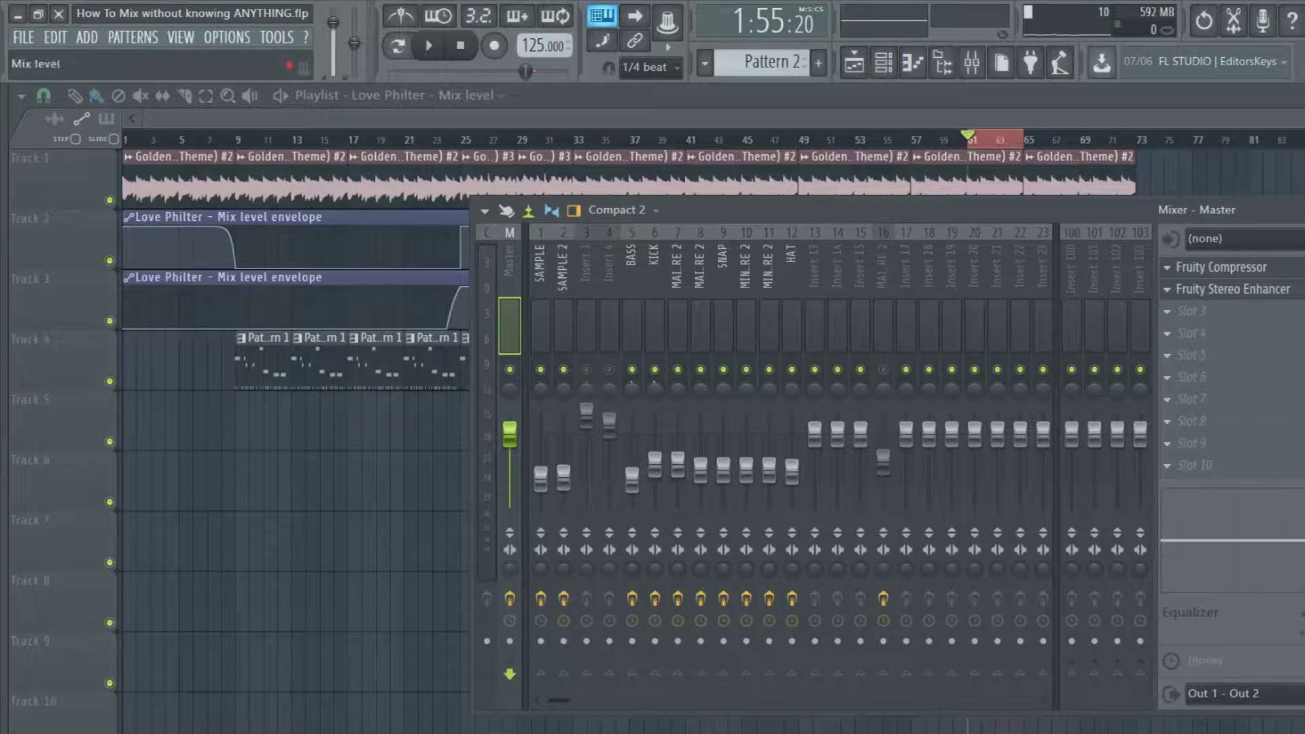
Step: Open the Master's Fruity Stereo Enhancer and listen to the loop through it
{"action": "left_click", "coordinate": [1224, 289]}
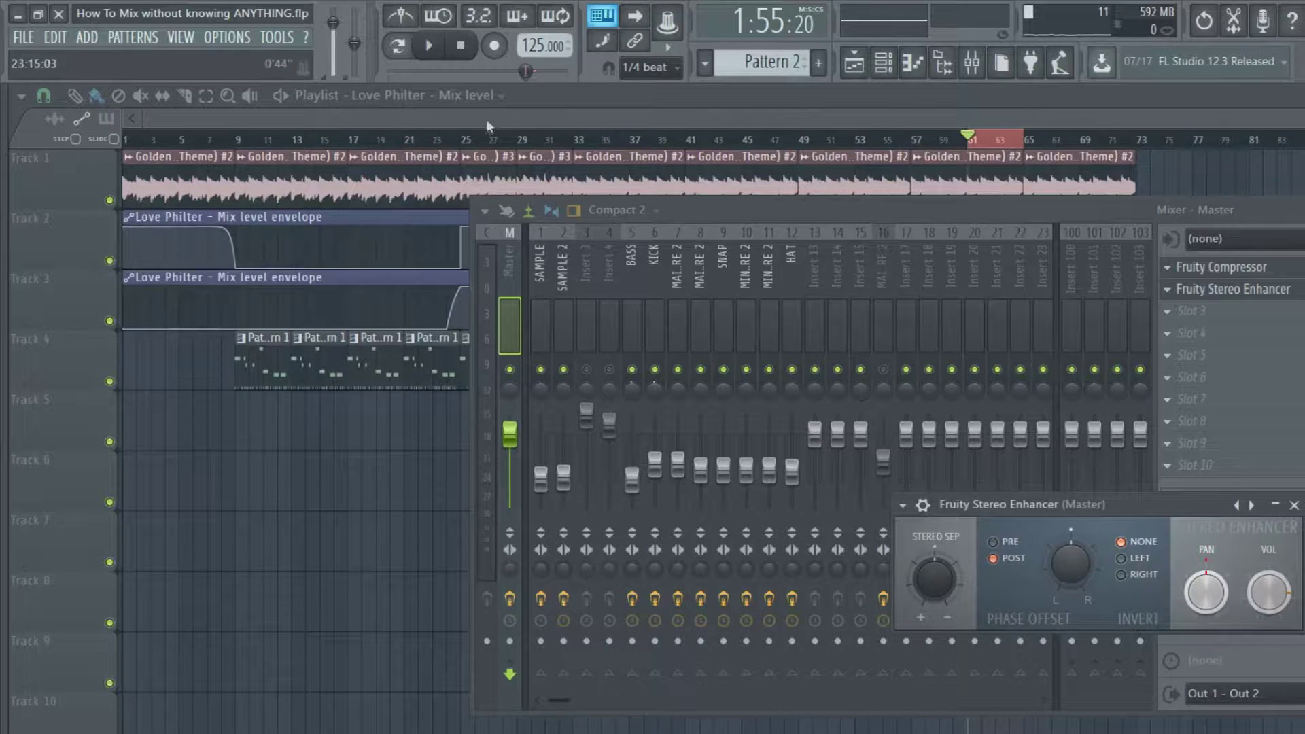
{"action": "left_click", "coordinate": [429, 45]}
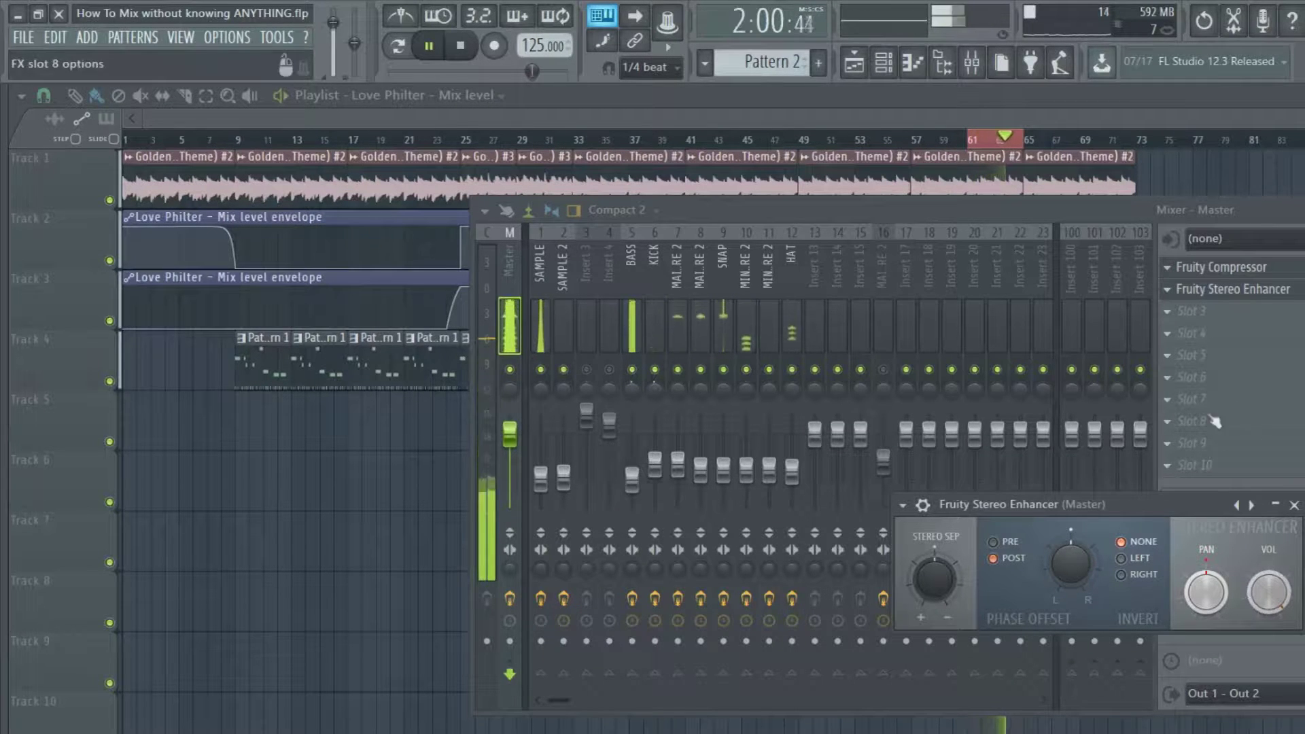
{"action": "left_click", "coordinate": [460, 45]}
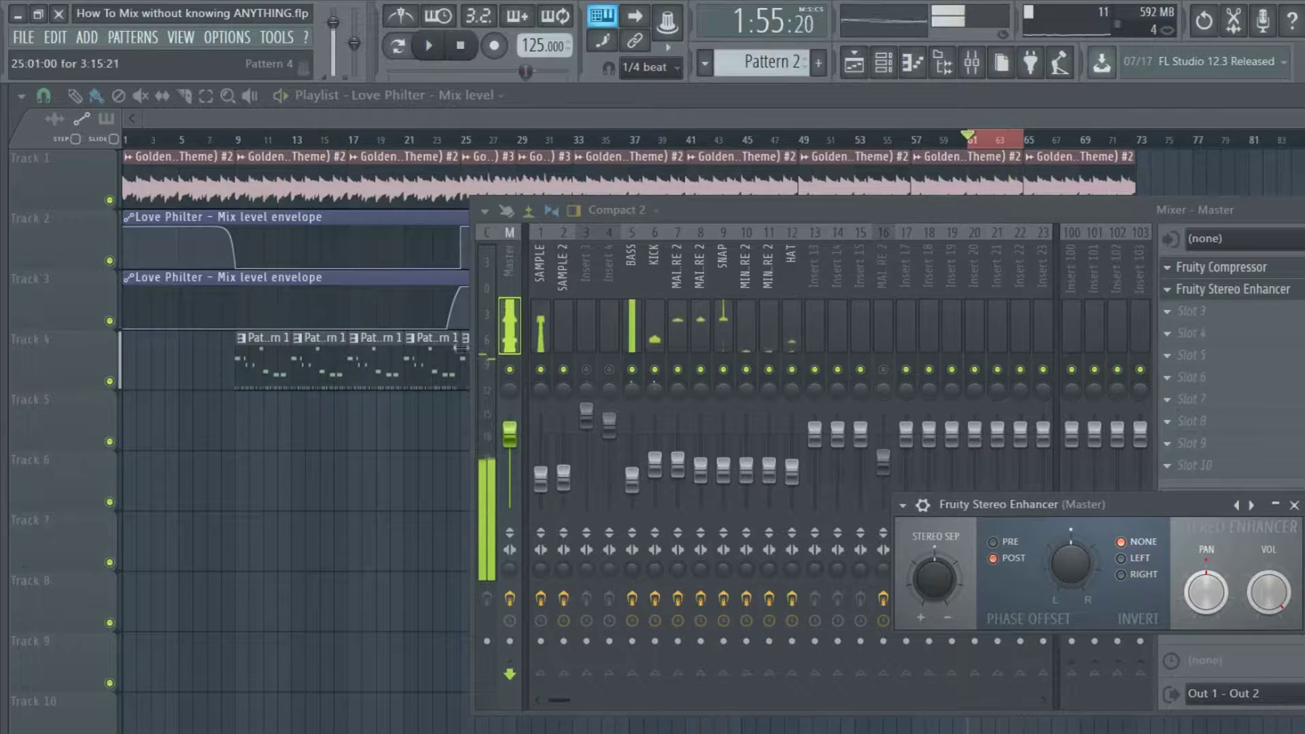
Step: Lower the threshold of the Master's Fruity Compressor to -15.6 dB while playing the loop, then stop playback
{"action": "left_click", "coordinate": [1231, 271]}
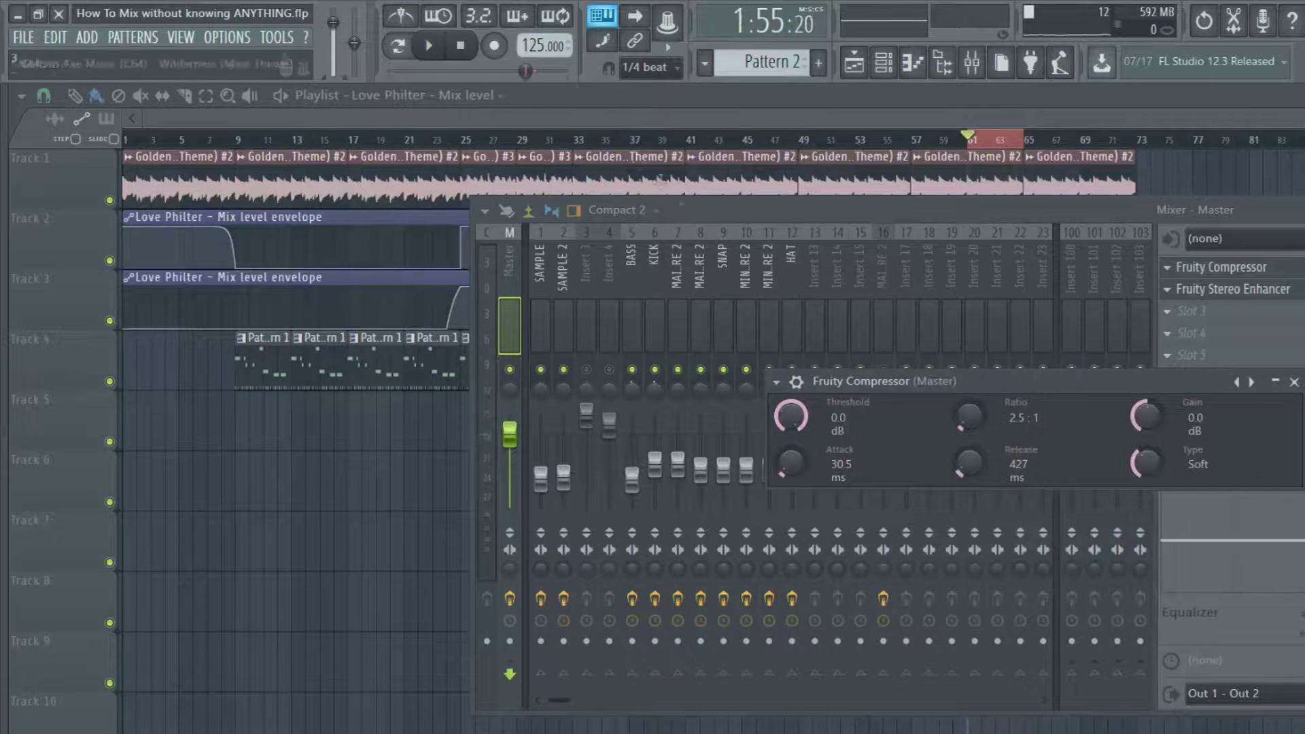
{"action": "key", "text": "space"}
{"action": "left_click_drag", "start_coordinate": [794, 417], "coordinate": [793, 429]}
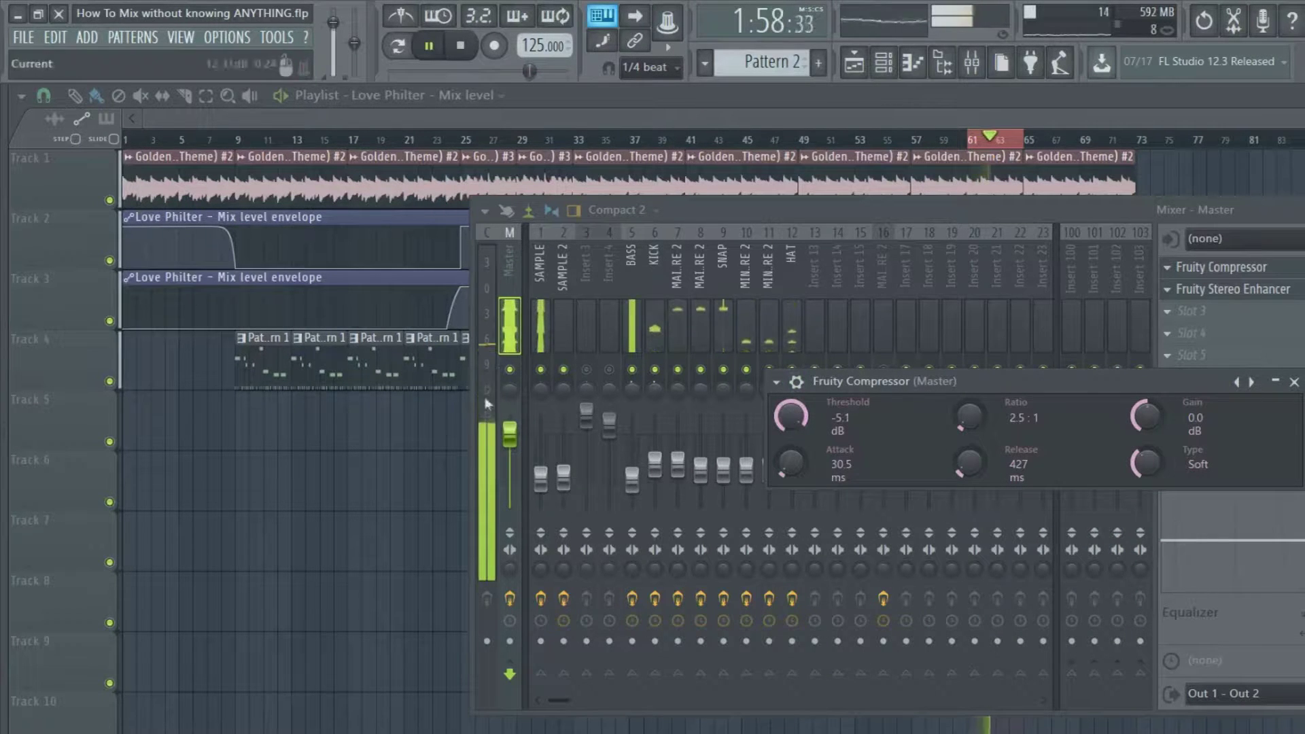
{"action": "left_click_drag", "start_coordinate": [794, 419], "coordinate": [794, 421]}
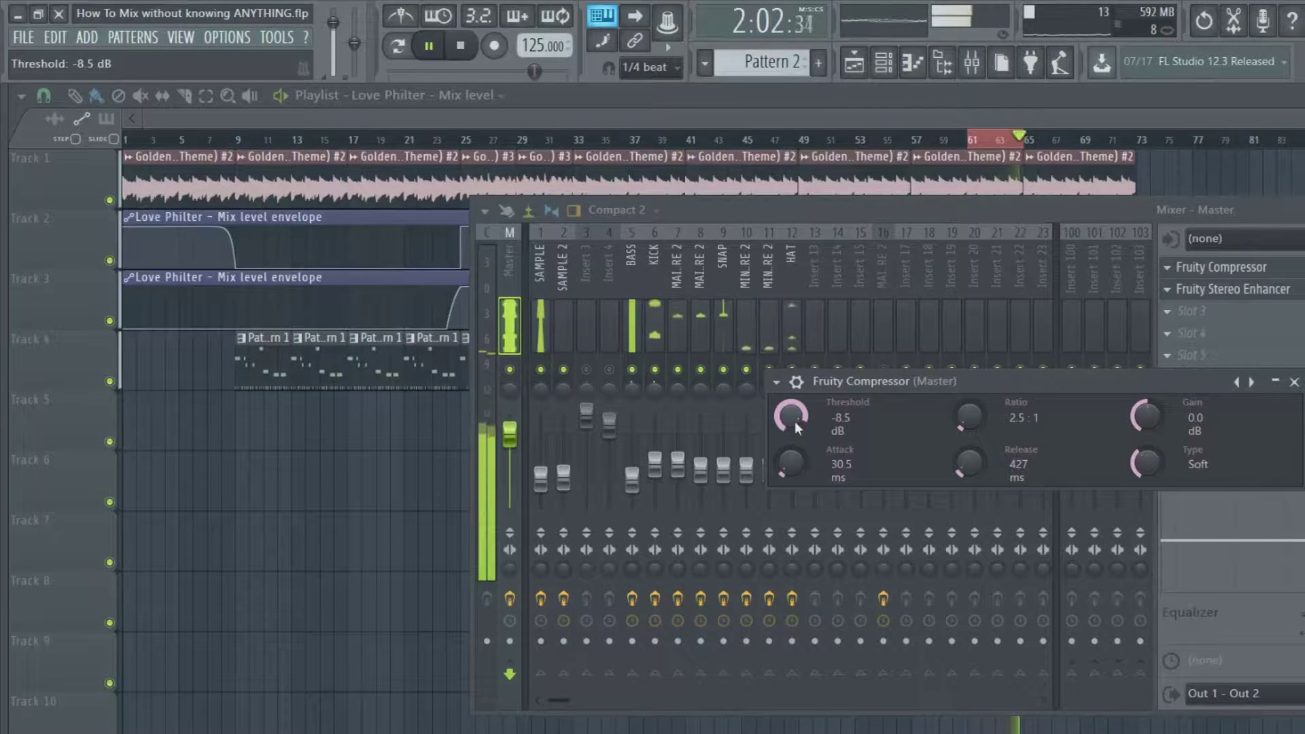
{"action": "left_click_drag", "start_coordinate": [794, 421], "coordinate": [794, 422]}
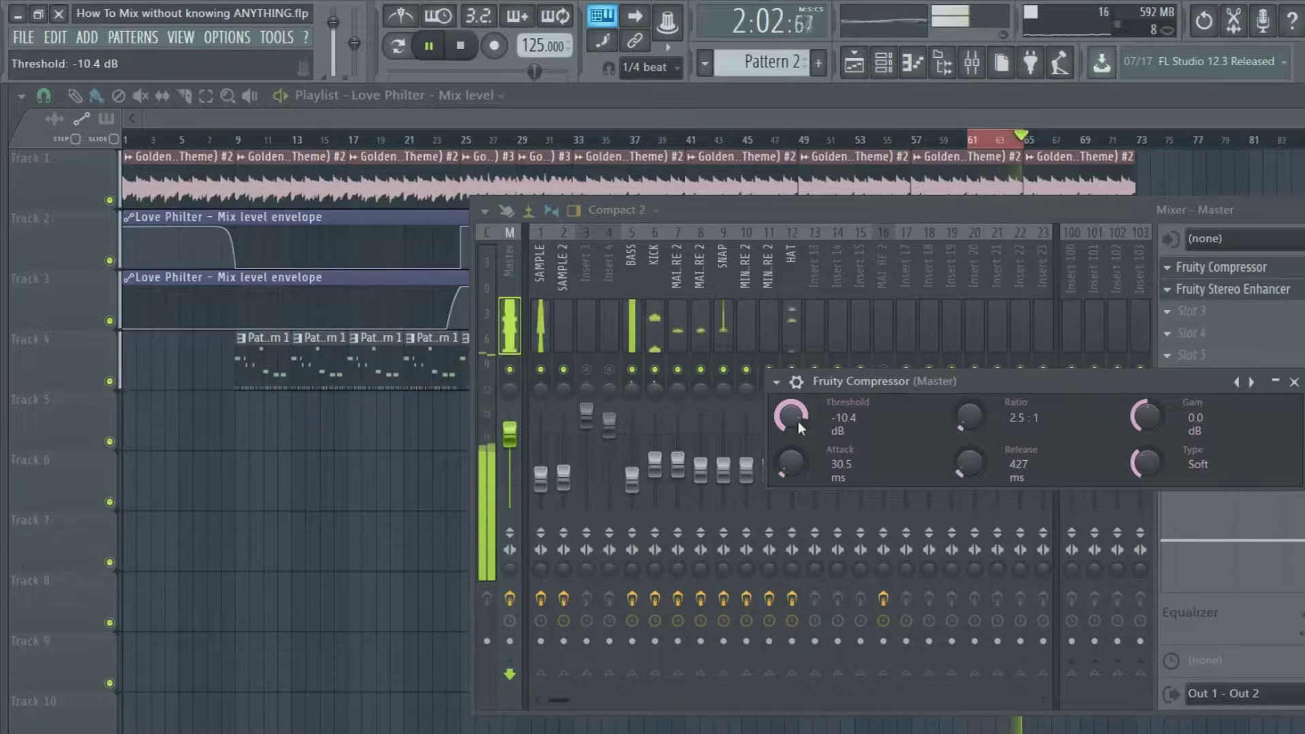
{"action": "left_click_drag", "start_coordinate": [799, 422], "coordinate": [798, 428]}
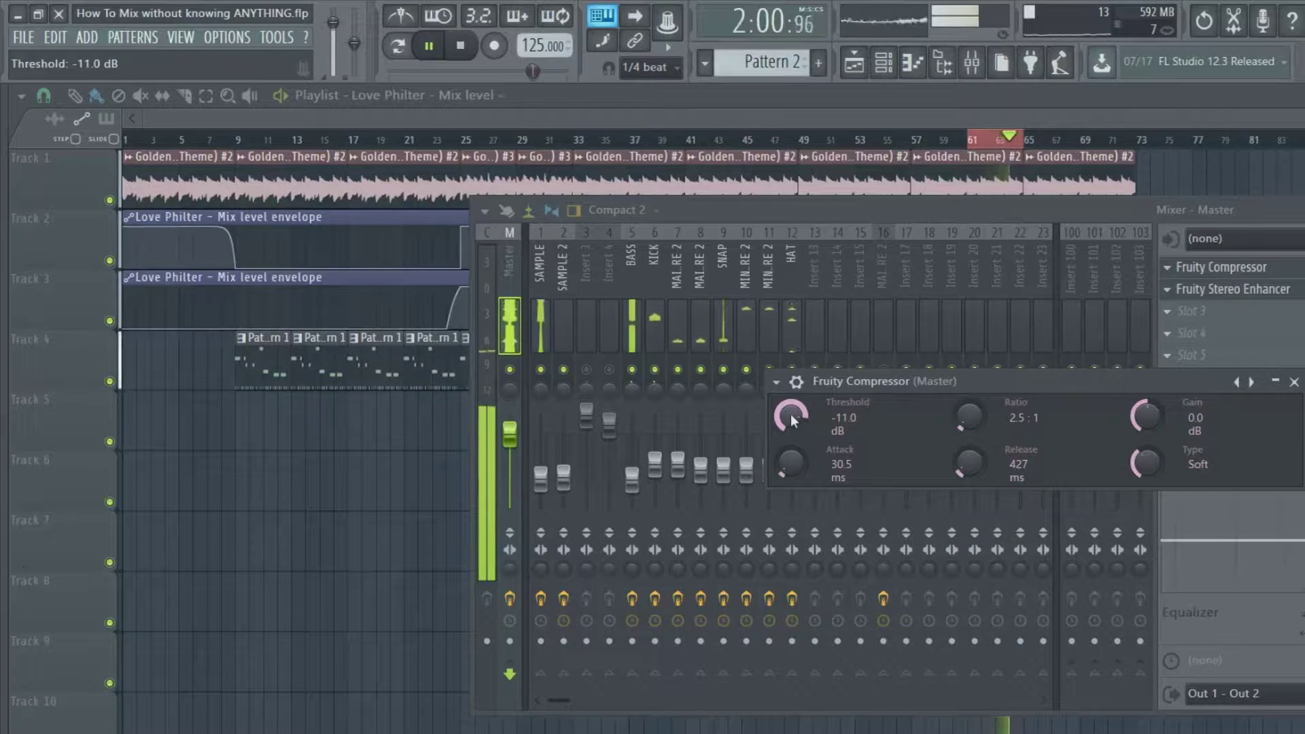
{"action": "left_click_drag", "start_coordinate": [790, 414], "coordinate": [789, 437]}
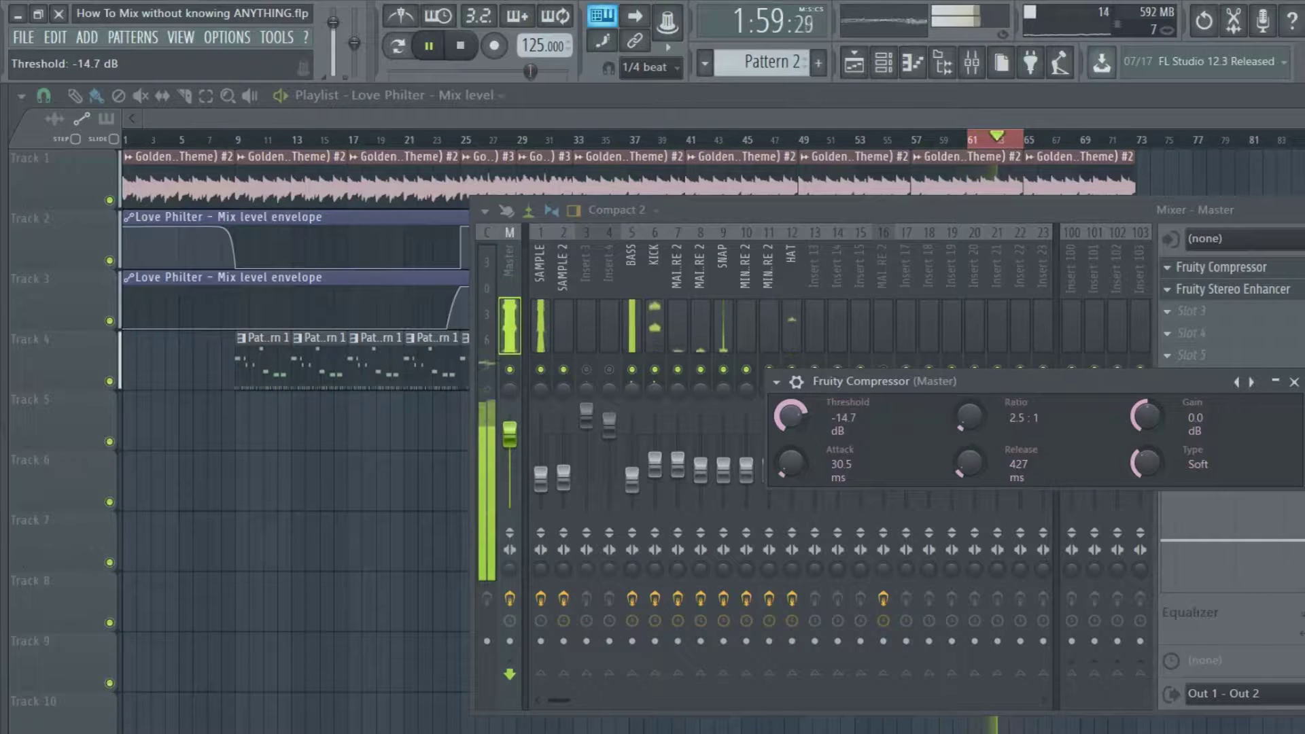
{"action": "left_click_drag", "start_coordinate": [790, 414], "coordinate": [790, 415]}
{"action": "scroll", "coordinate": [790, 414], "scroll_direction": "down", "scroll_amount": 2}
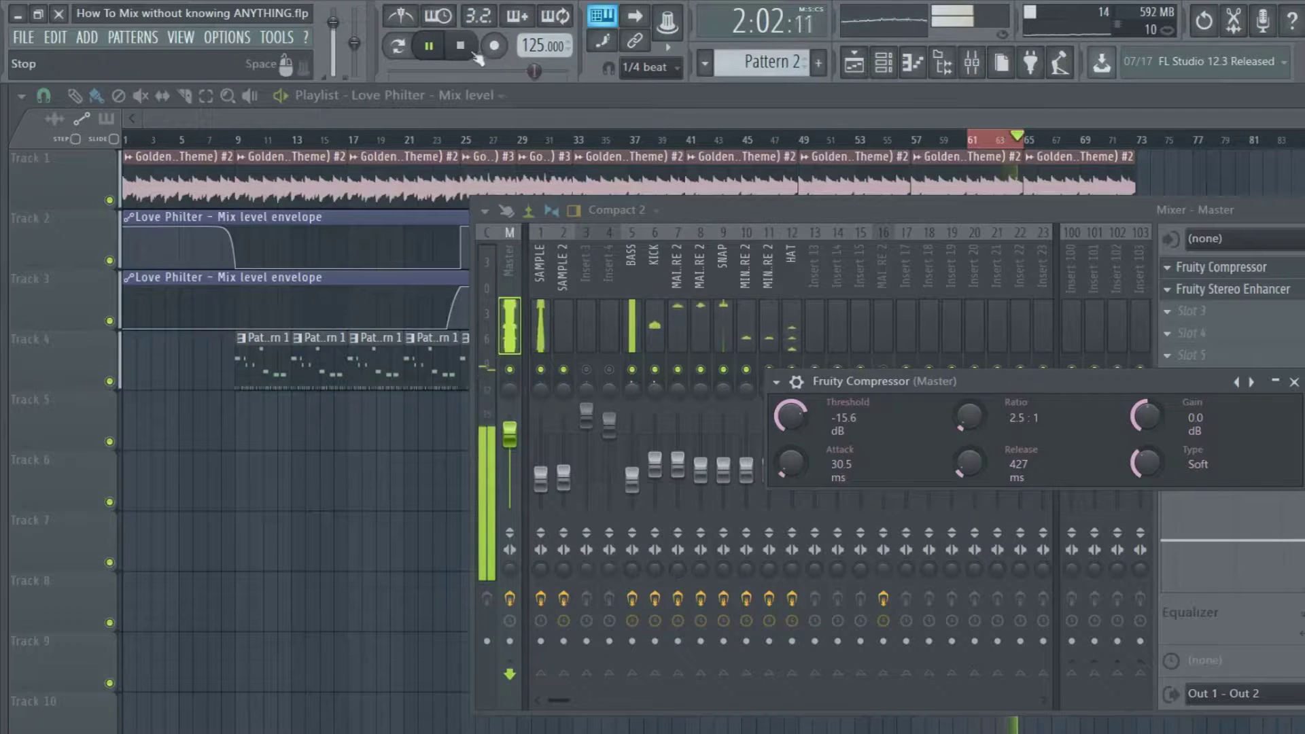
{"action": "key", "text": "space"}
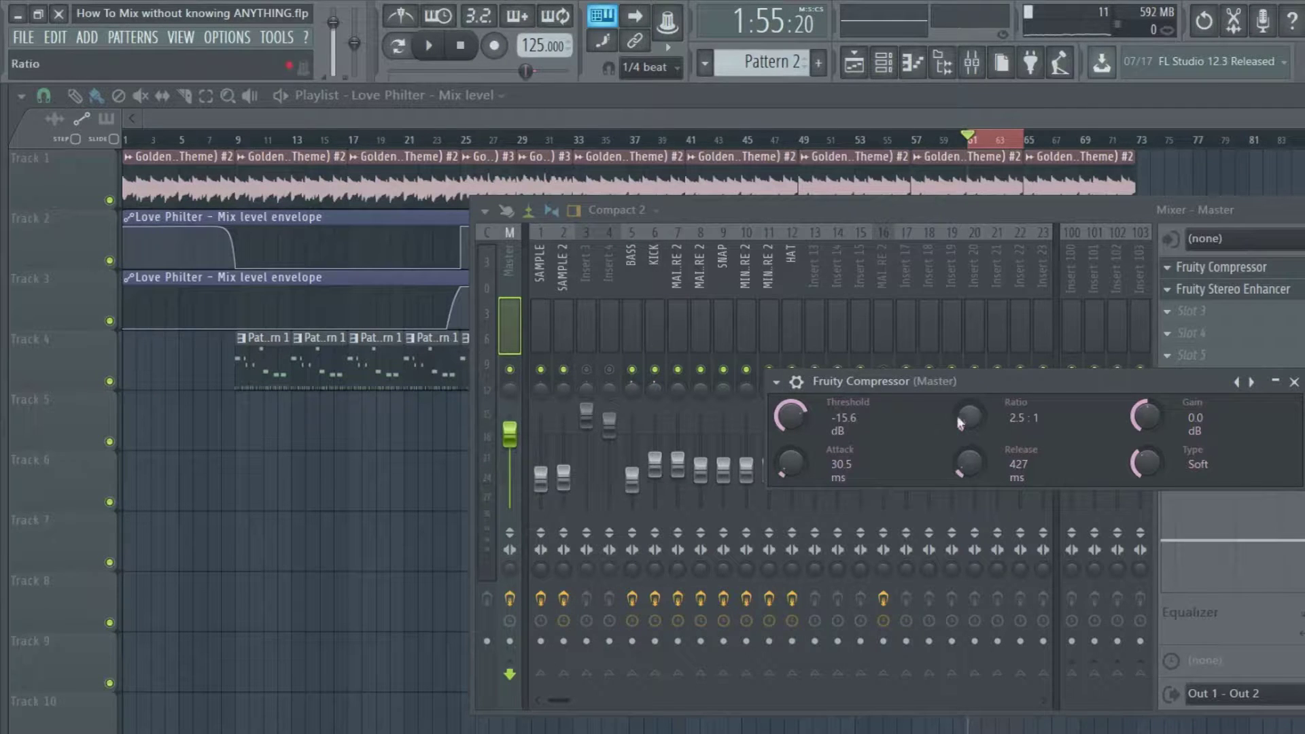
Step: Raise the Master compressor's gain to 6.3 dB during playback, then close the compressor and stop the loop
{"action": "left_click_drag", "start_coordinate": [1146, 417], "coordinate": [1146, 407]}
{"action": "key", "text": "space"}
{"action": "left_click_drag", "start_coordinate": [1146, 416], "coordinate": [1146, 372]}
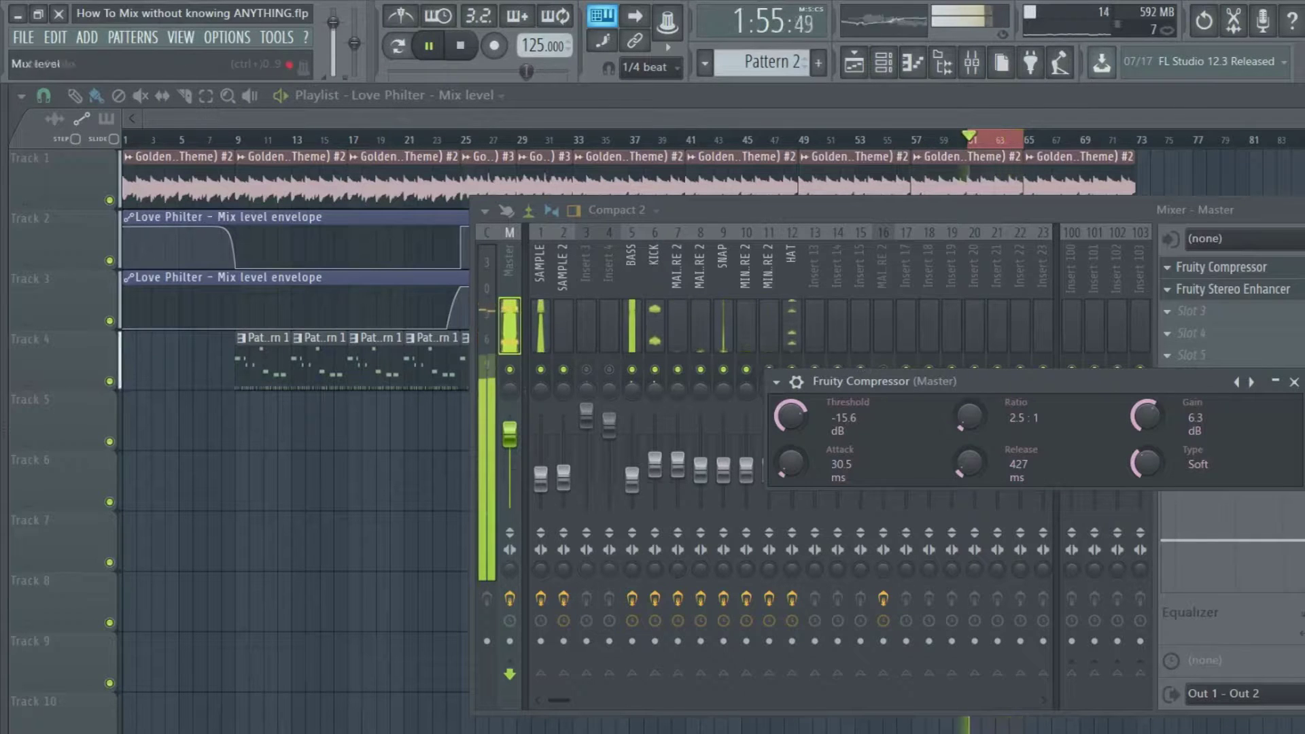
{"action": "left_click", "coordinate": [710, 382]}
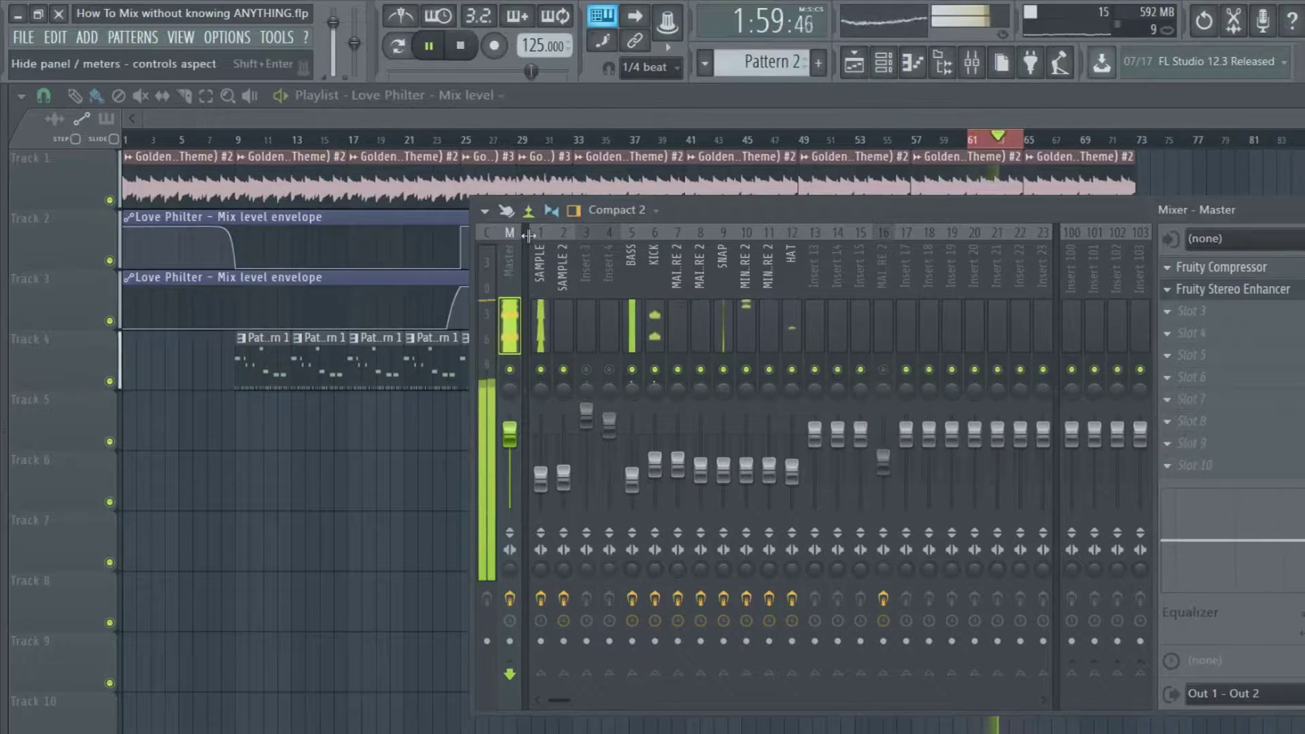
{"action": "left_click", "coordinate": [460, 47]}
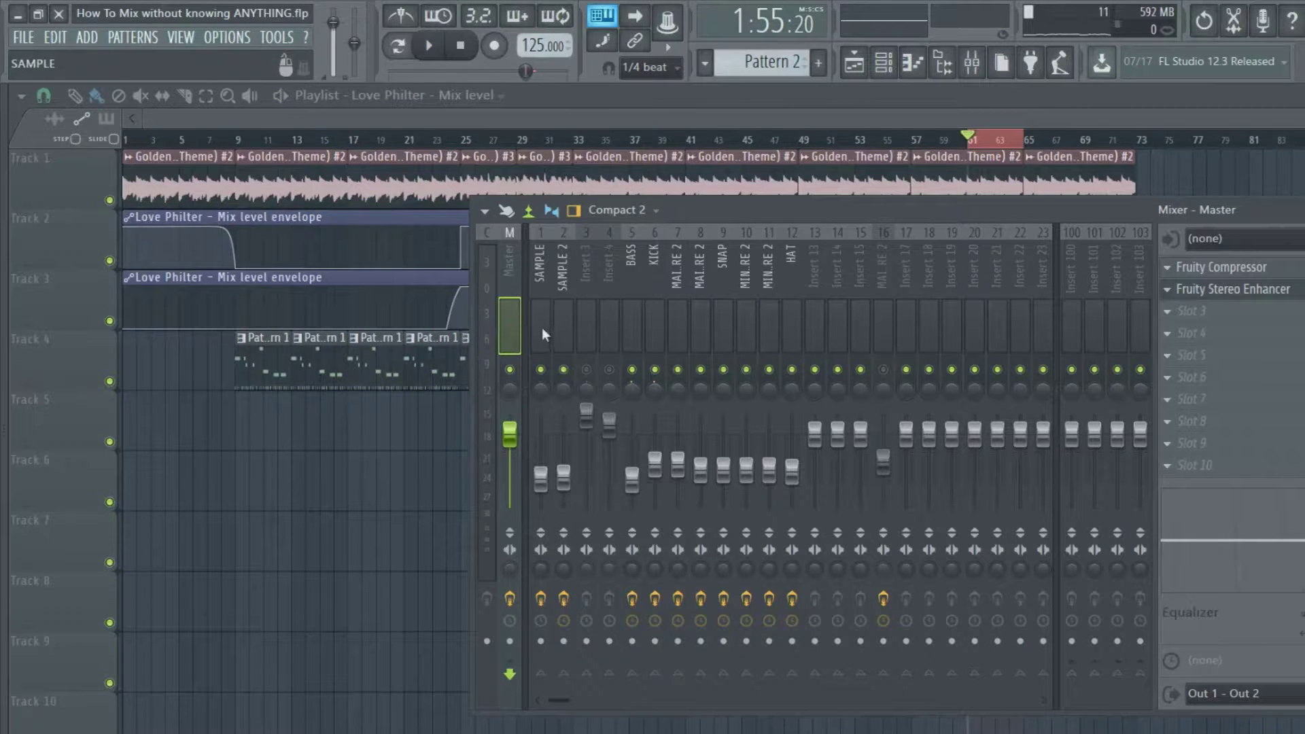
{"action": "left_click_drag", "start_coordinate": [535, 328], "coordinate": [777, 338]}
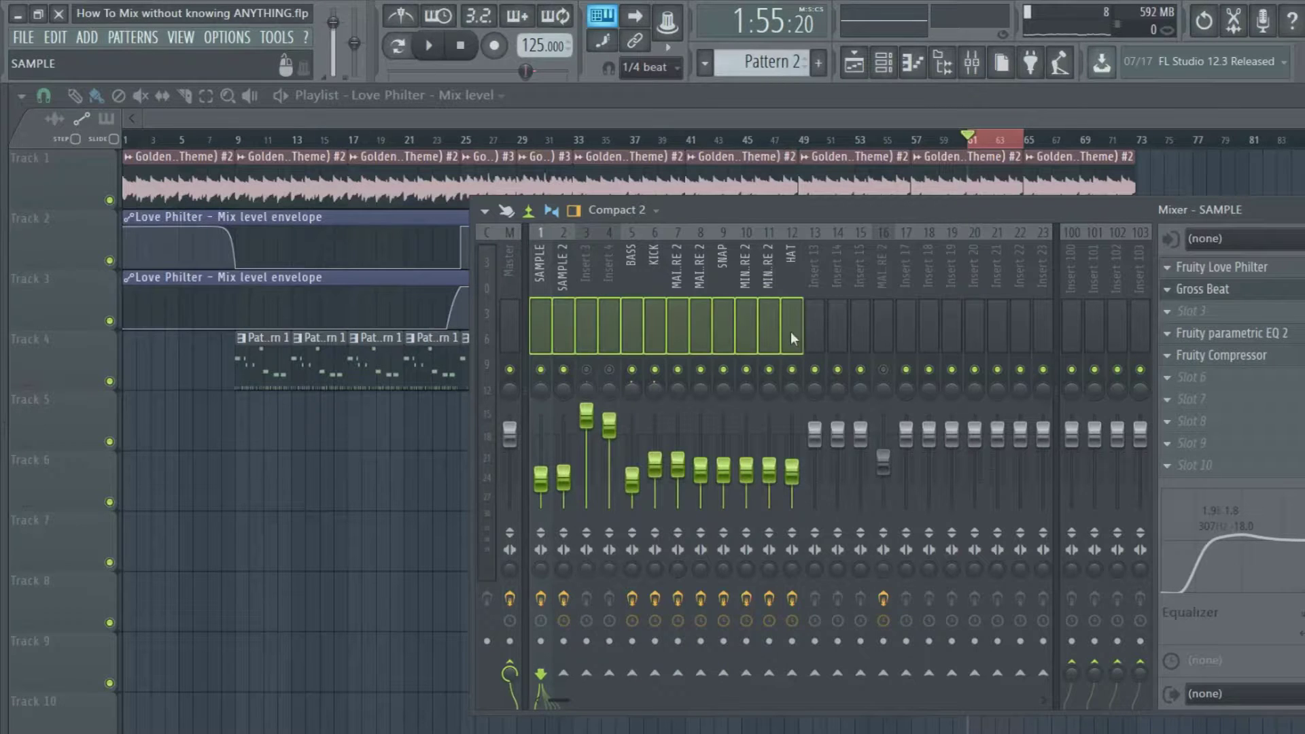
{"action": "left_click", "coordinate": [490, 314]}
{"action": "left_click", "coordinate": [516, 314]}
Step: Reduce the Master compressor's gain to 1.5 dB while playing the loop, then stop playback
{"action": "left_click", "coordinate": [1222, 268]}
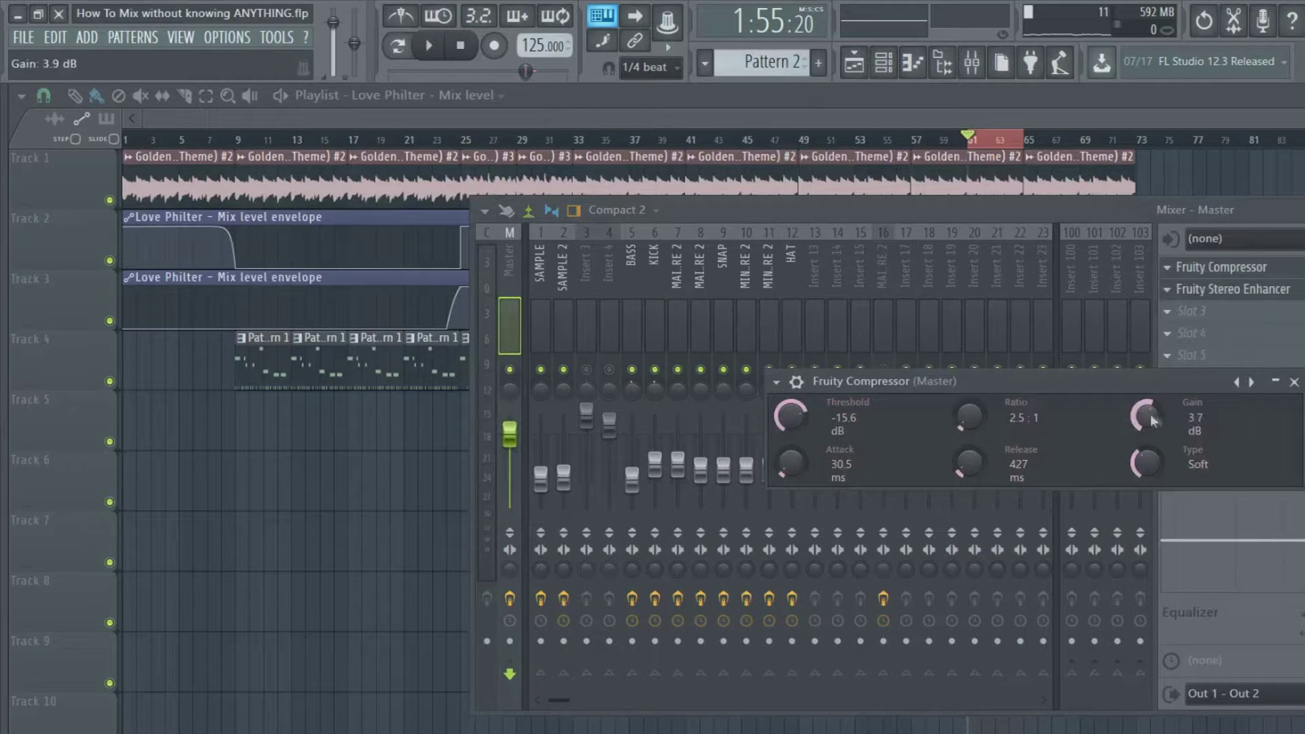
{"action": "left_click", "coordinate": [431, 46]}
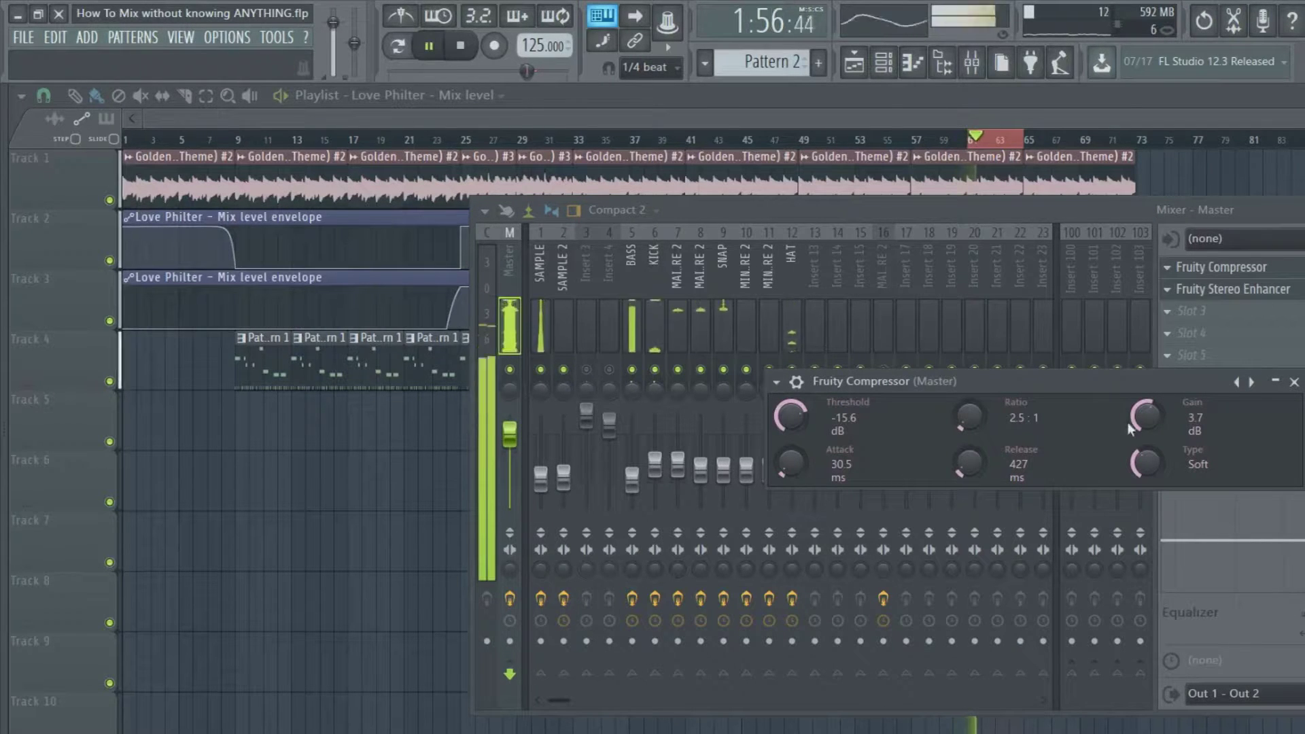
{"action": "left_click_drag", "start_coordinate": [1128, 422], "coordinate": [1129, 452]}
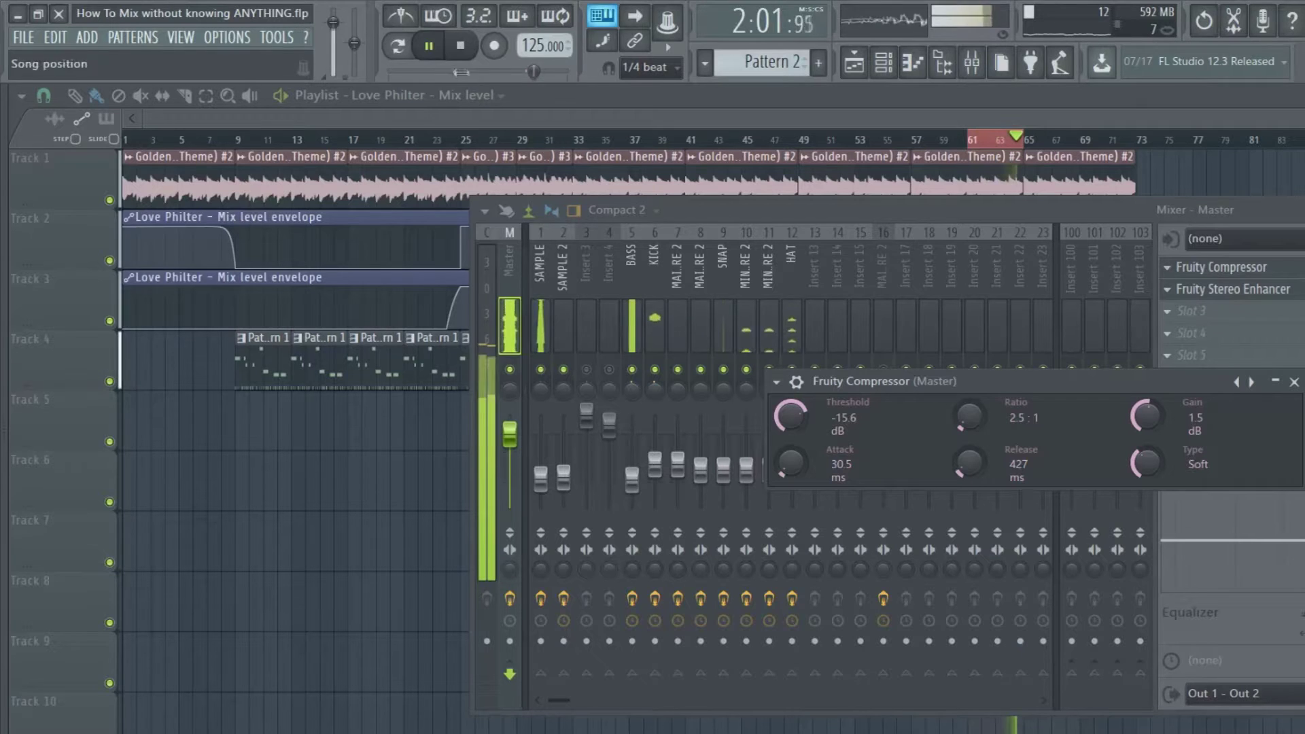
{"action": "key", "text": "space"}
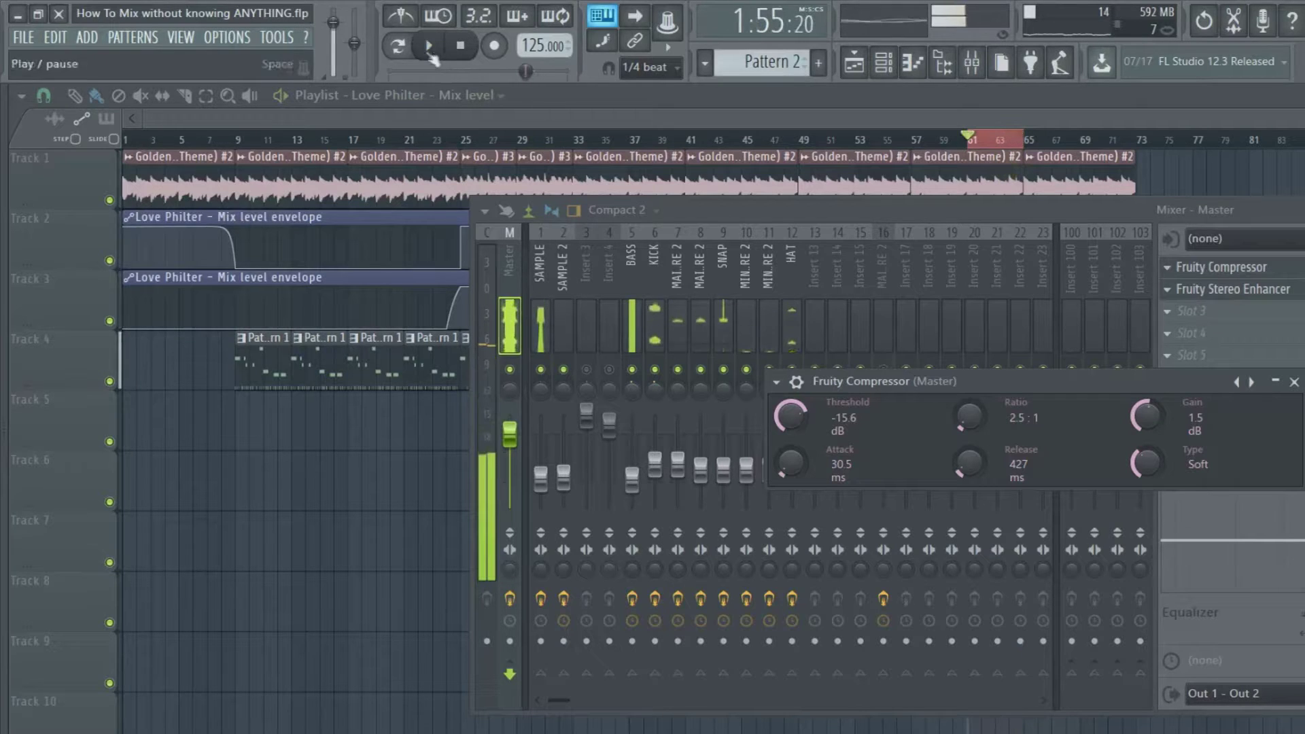
Step: Raise the SAMPLE to HAT faders together, bringing KICK to about -8.1 dB, and check the Master level during playback
{"action": "left_click", "coordinate": [790, 332], "text": "shift"}
{"action": "left_click_drag", "start_coordinate": [656, 470], "coordinate": [659, 457]}
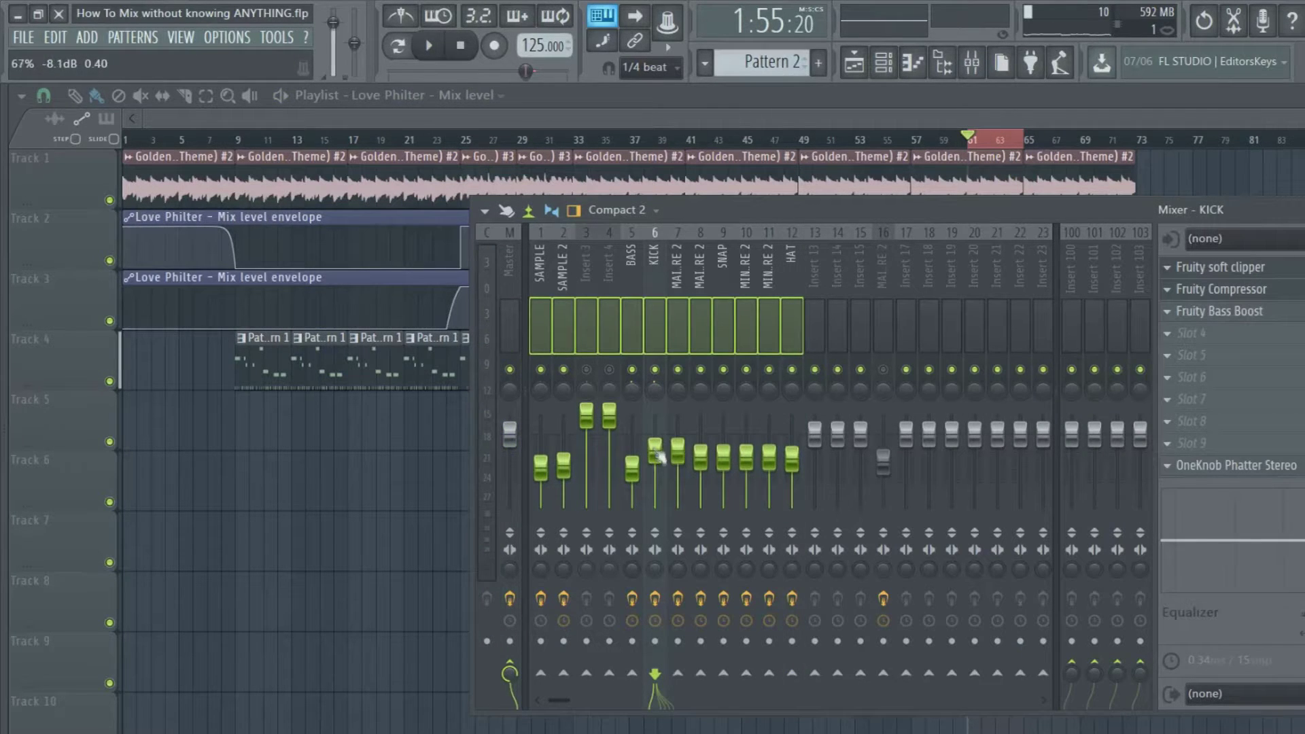
{"action": "left_click", "coordinate": [444, 46]}
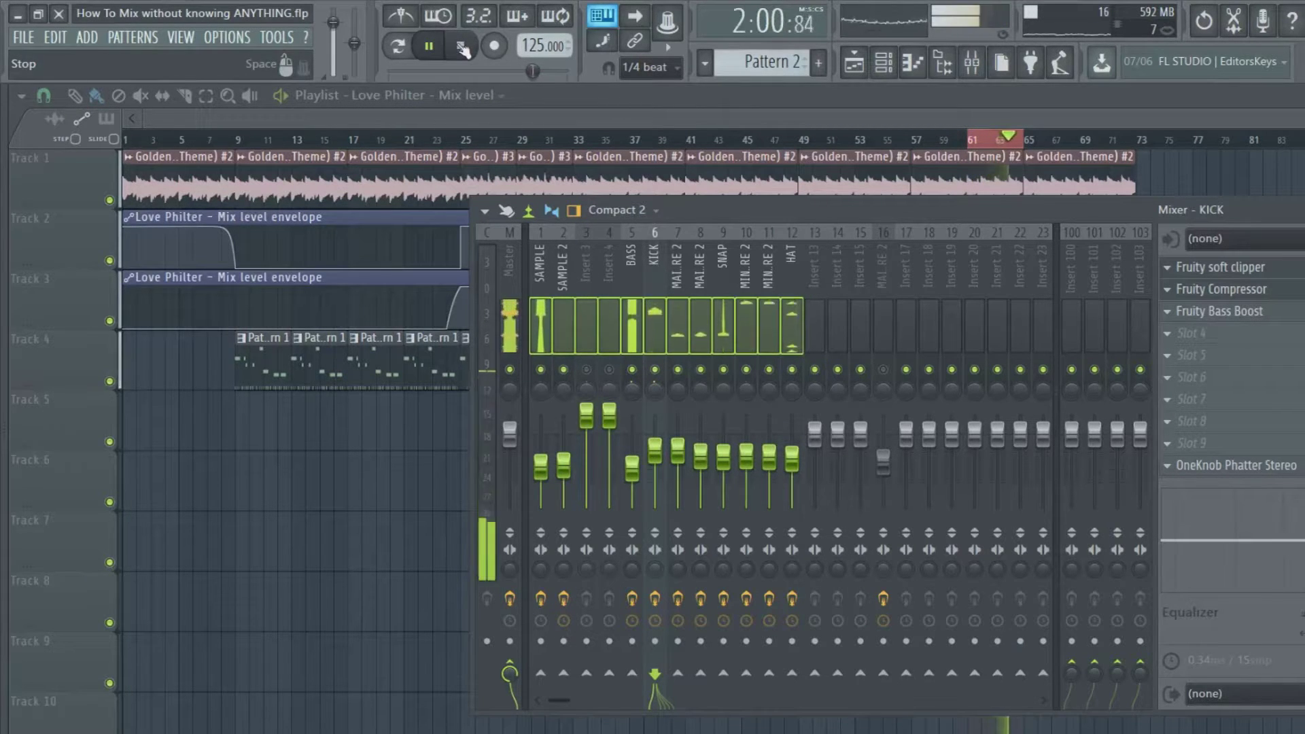
{"action": "left_click", "coordinate": [510, 275]}
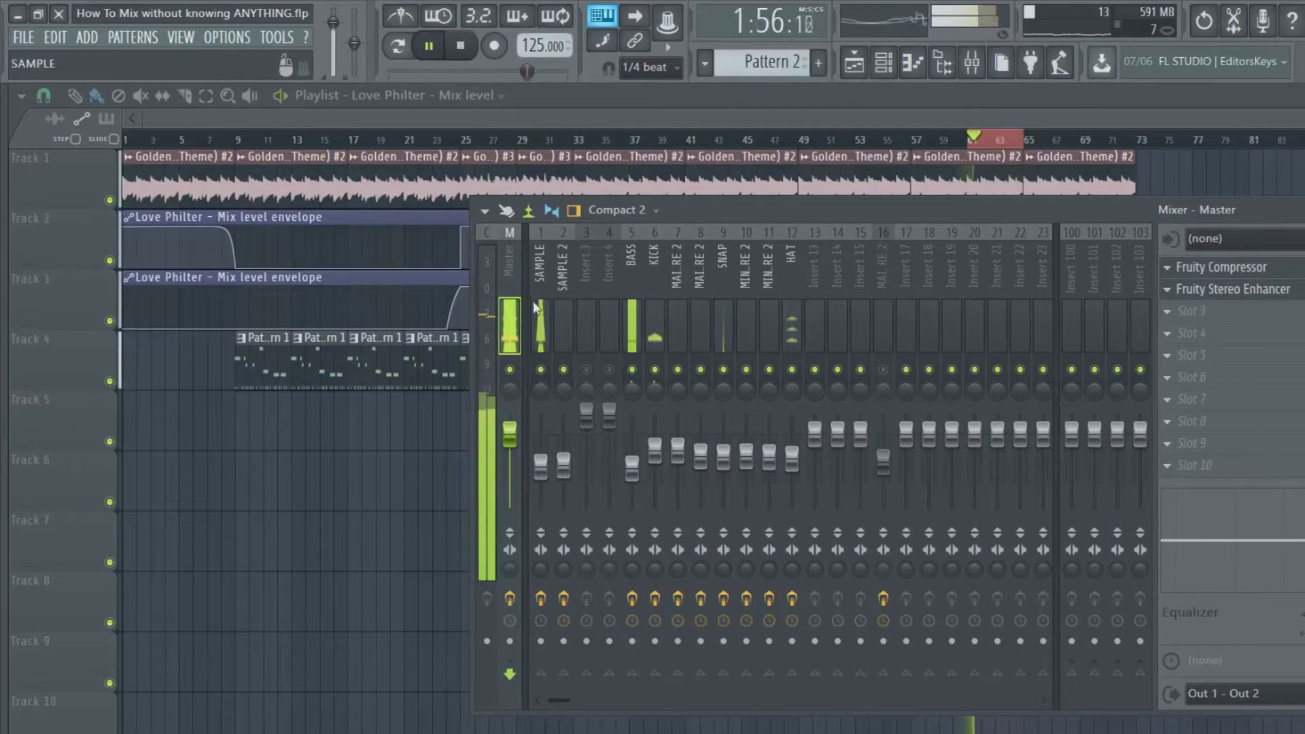
{"action": "left_click", "coordinate": [541, 265]}
{"action": "left_click", "coordinate": [462, 55]}
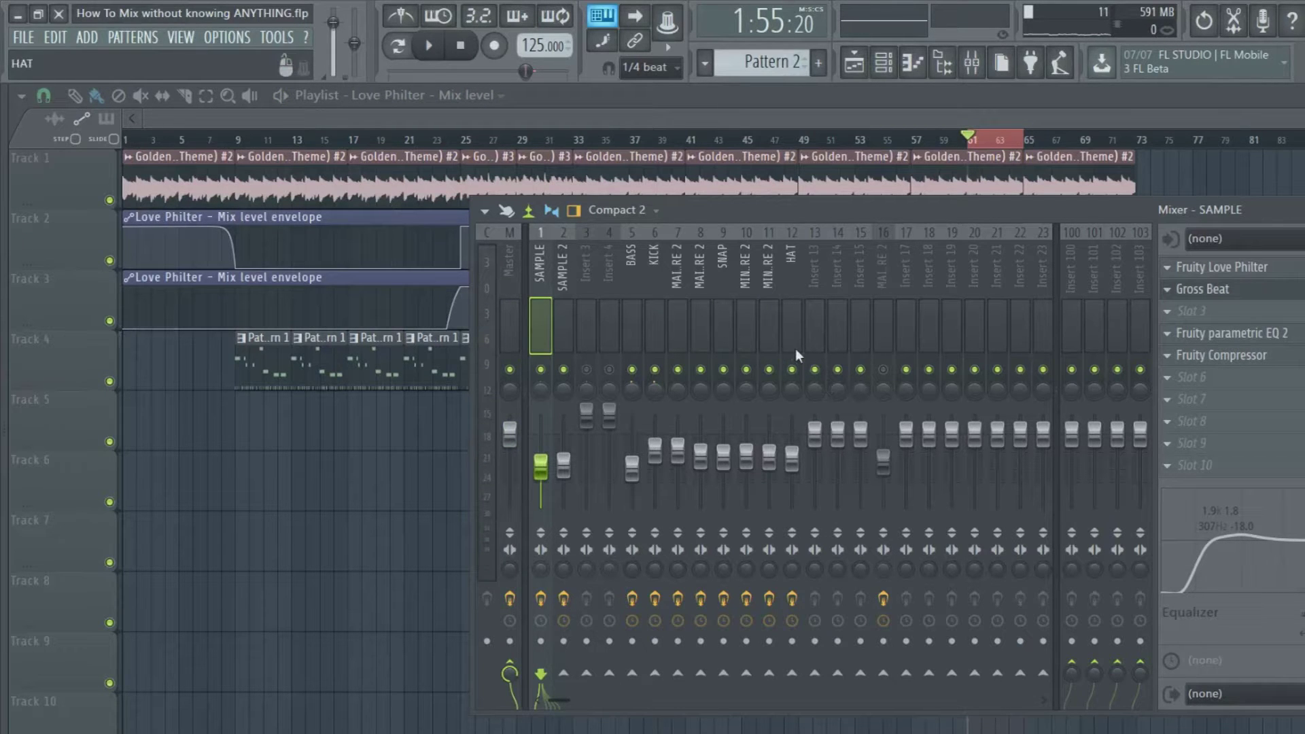
{"action": "left_click_drag", "start_coordinate": [796, 335], "coordinate": [513, 341]}
{"action": "left_click", "coordinate": [631, 326]}
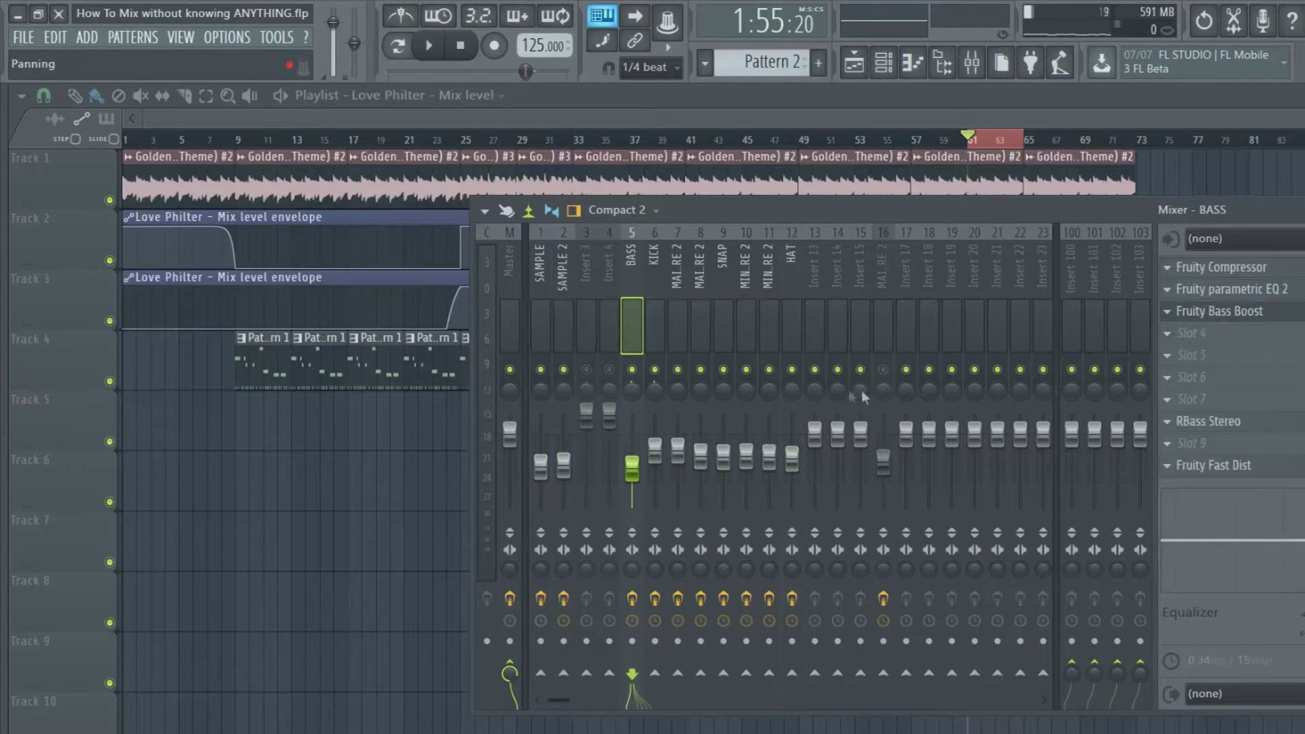
{"action": "left_click", "coordinate": [796, 338]}
{"action": "left_click", "coordinate": [723, 337]}
{"action": "left_click", "coordinate": [673, 342]}
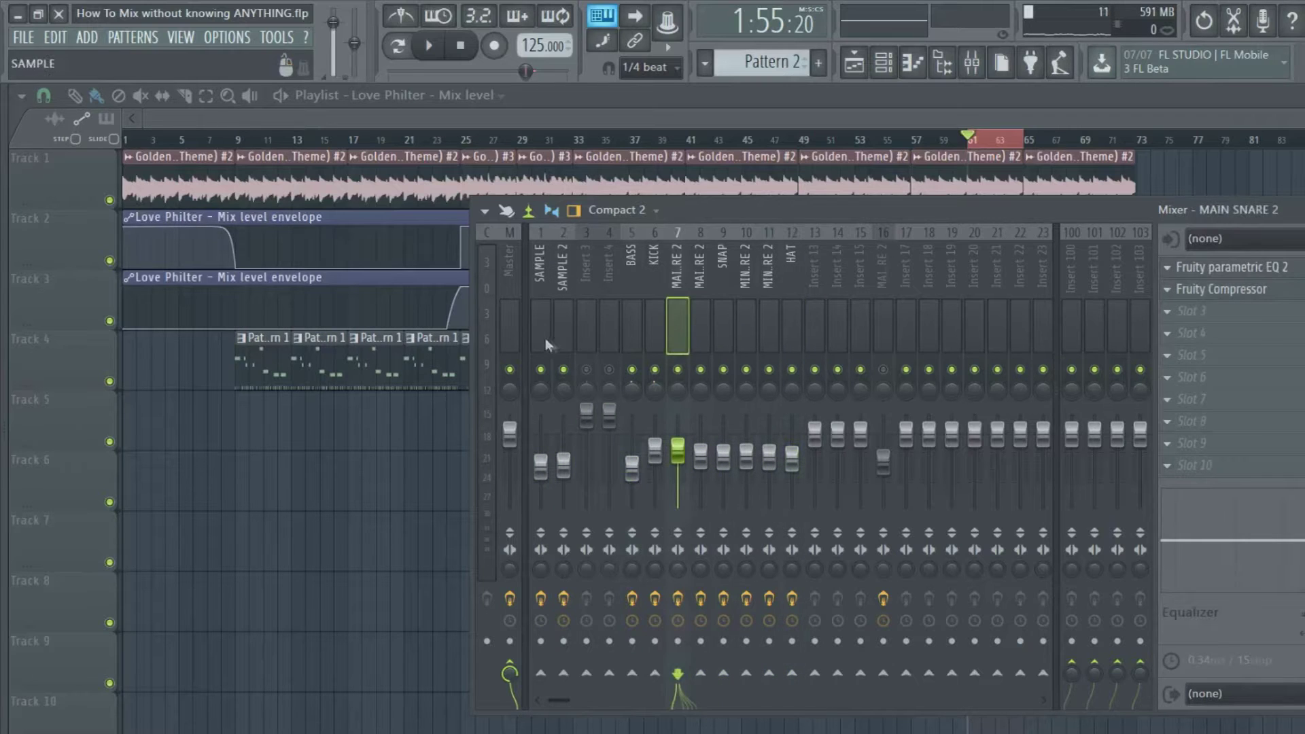
{"action": "left_click", "coordinate": [517, 333]}
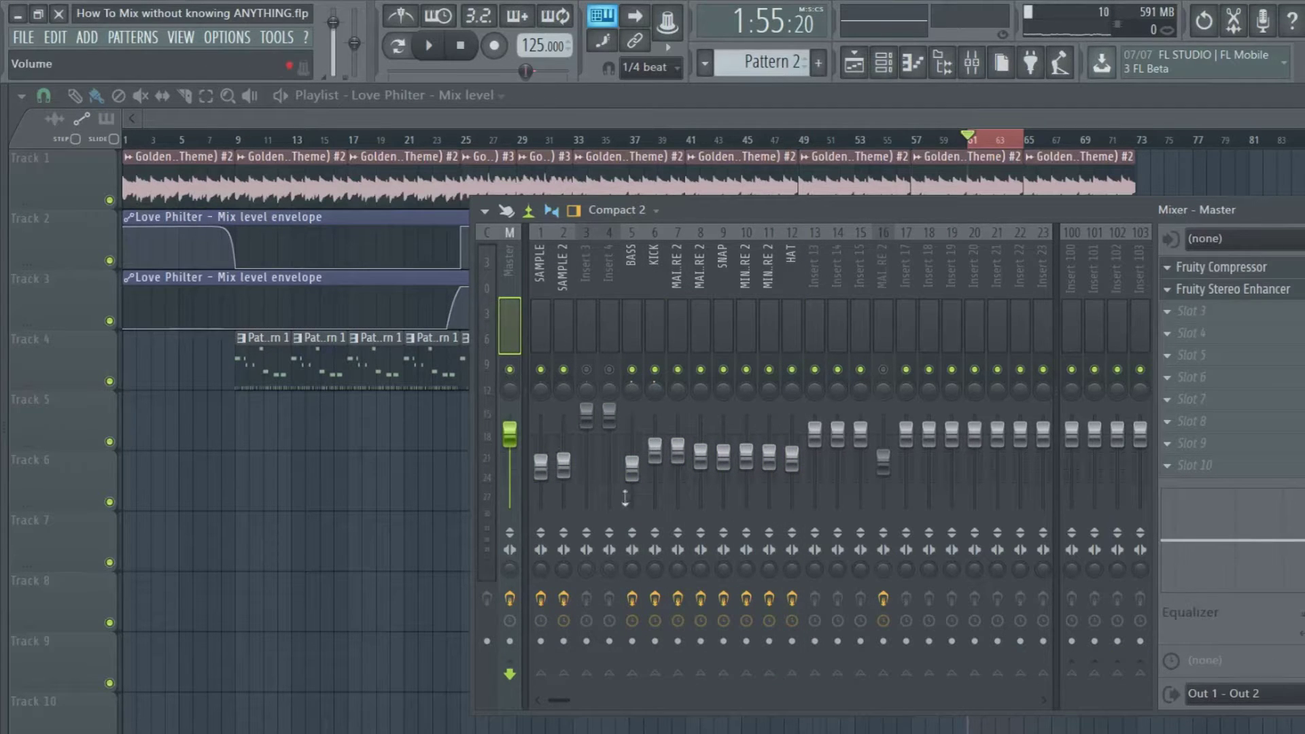
{"action": "left_click_drag", "start_coordinate": [710, 460], "coordinate": [710, 476]}
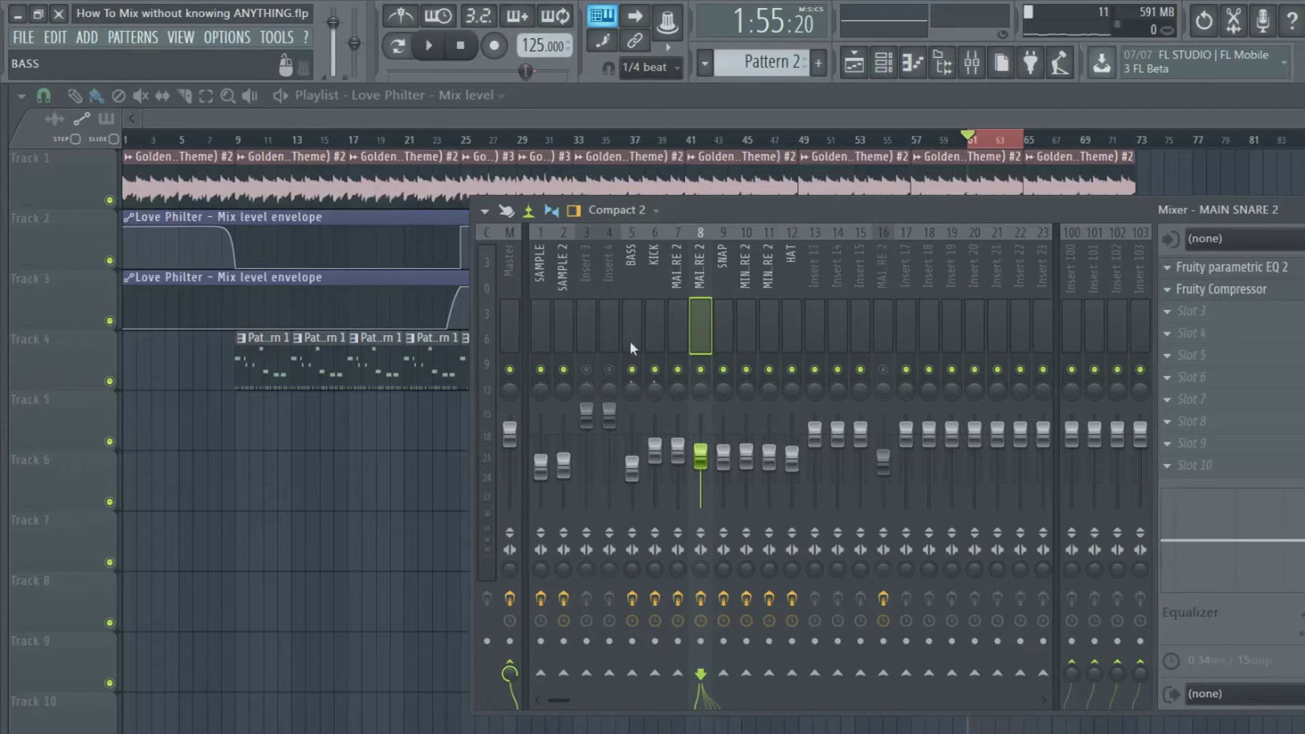
{"action": "left_click", "coordinate": [786, 323]}
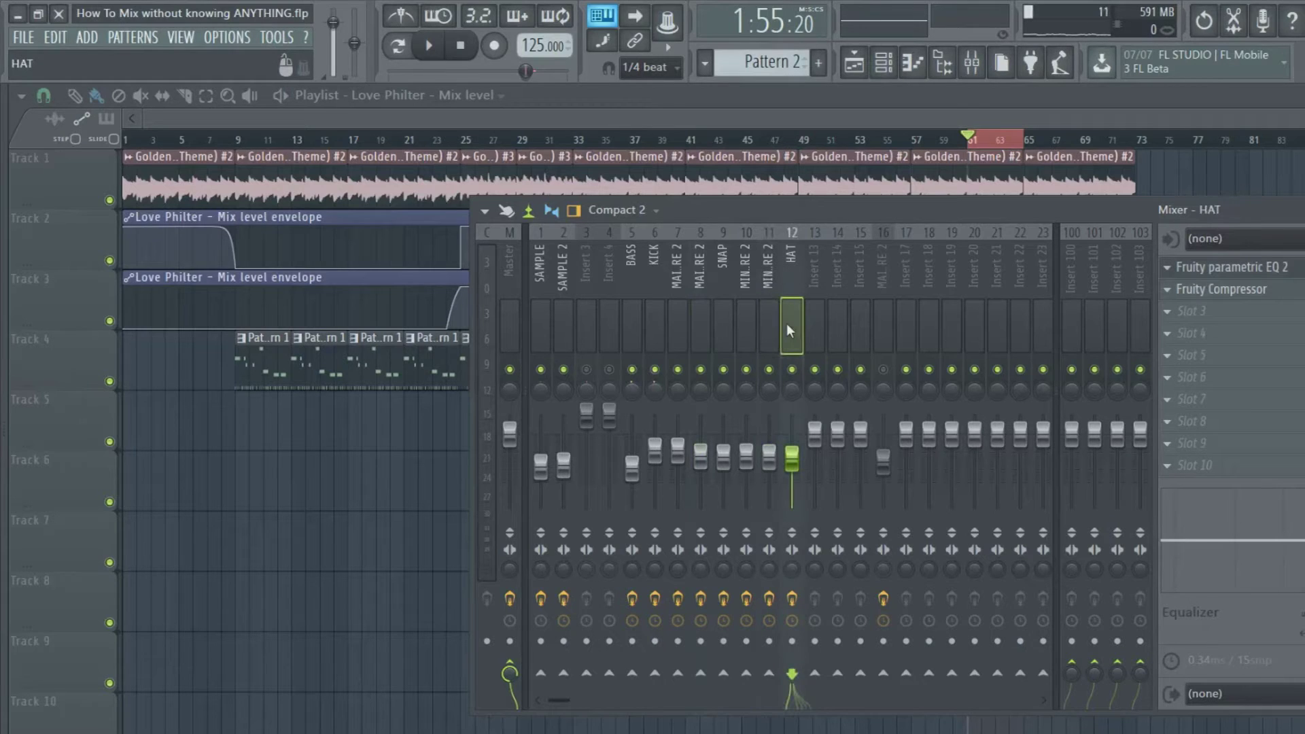
{"action": "left_click_drag", "start_coordinate": [790, 322], "coordinate": [512, 330]}
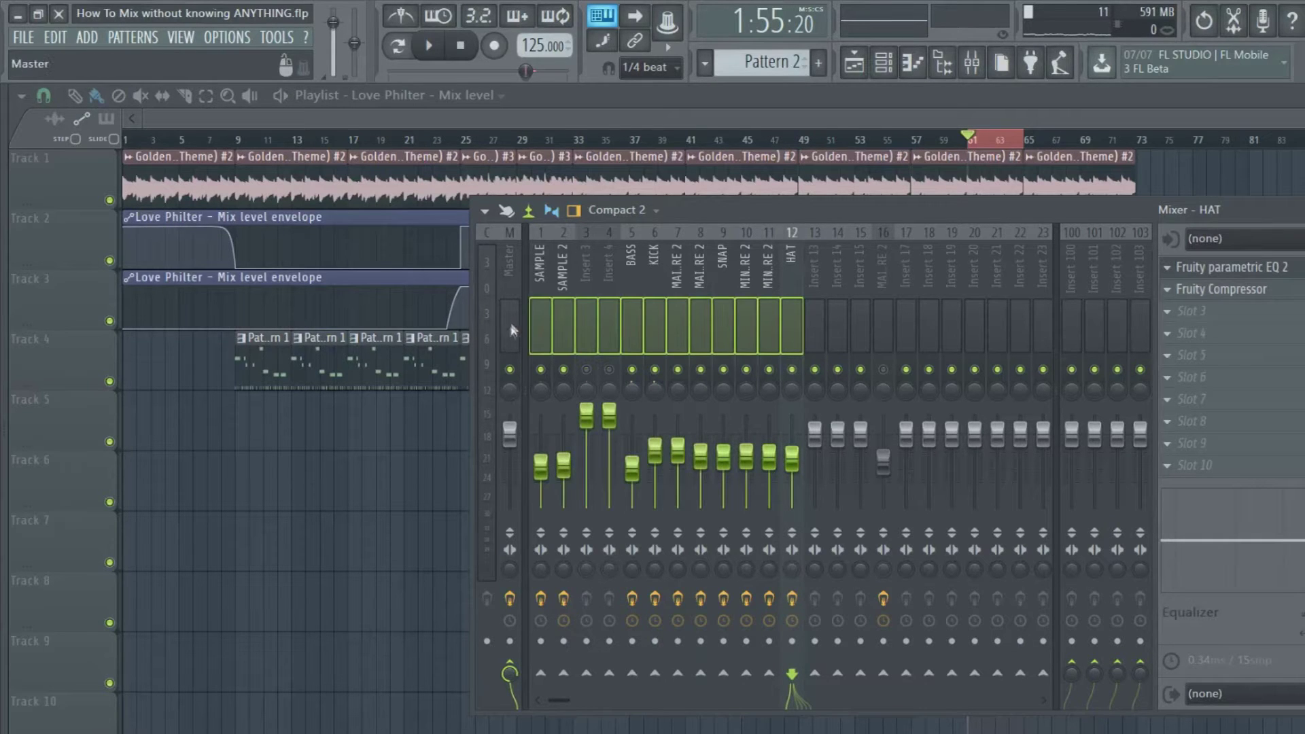
Step: Pull the faders of the unused Insert 3 and Insert 4 mixer tracks down to the bottom
{"action": "left_click", "coordinate": [537, 330]}
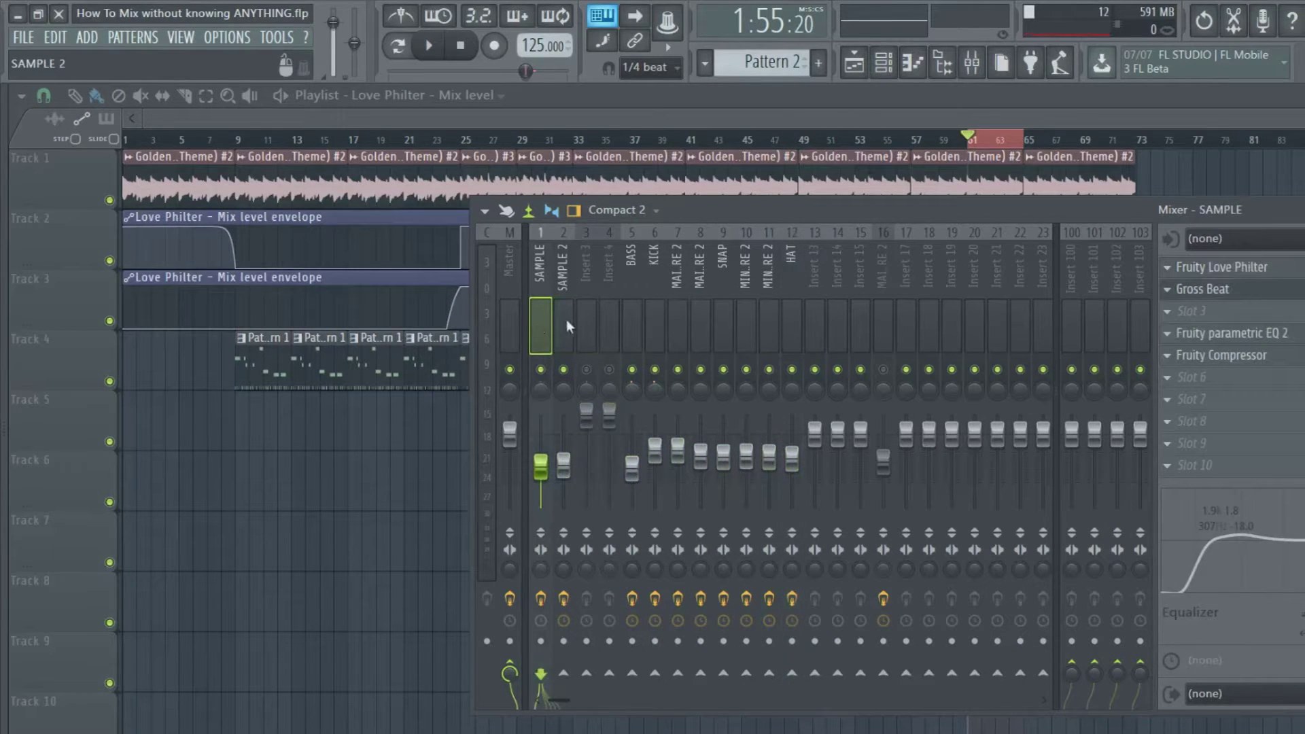
{"action": "left_click_drag", "start_coordinate": [794, 316], "coordinate": [541, 318]}
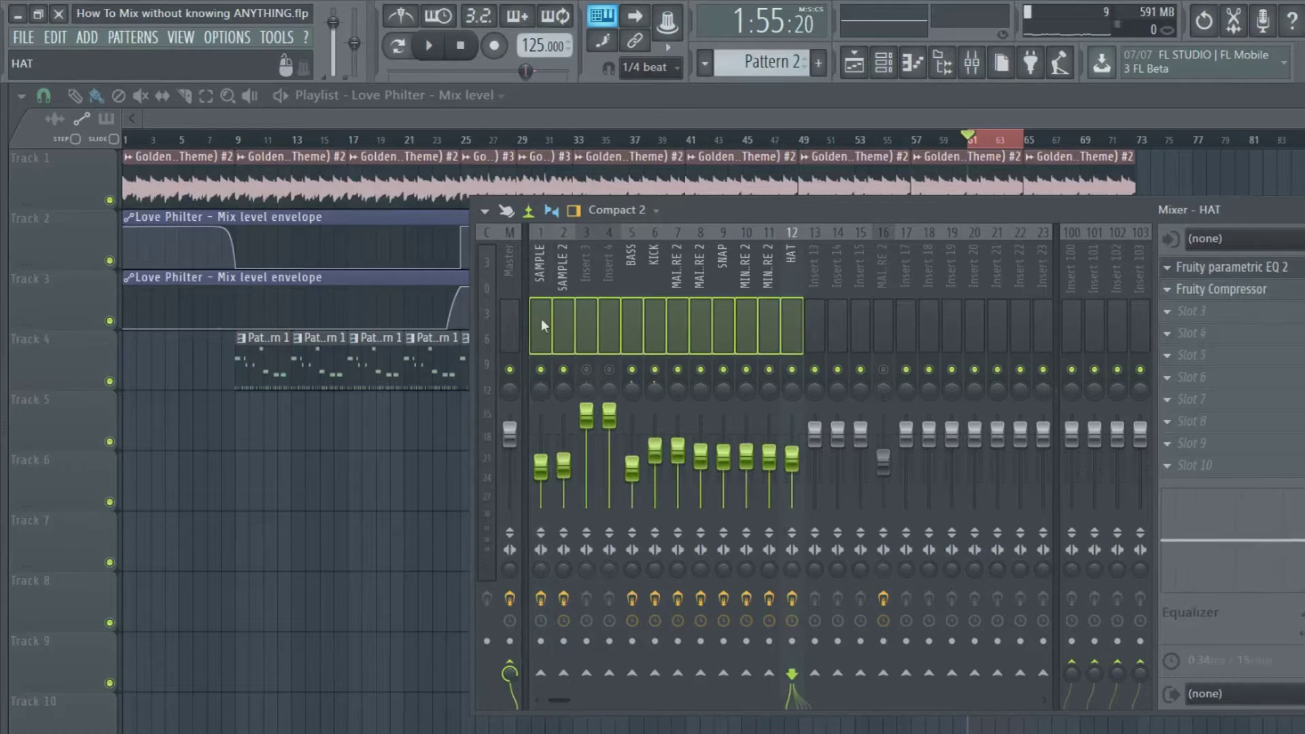
{"action": "left_click_drag", "start_coordinate": [586, 414], "coordinate": [609, 506]}
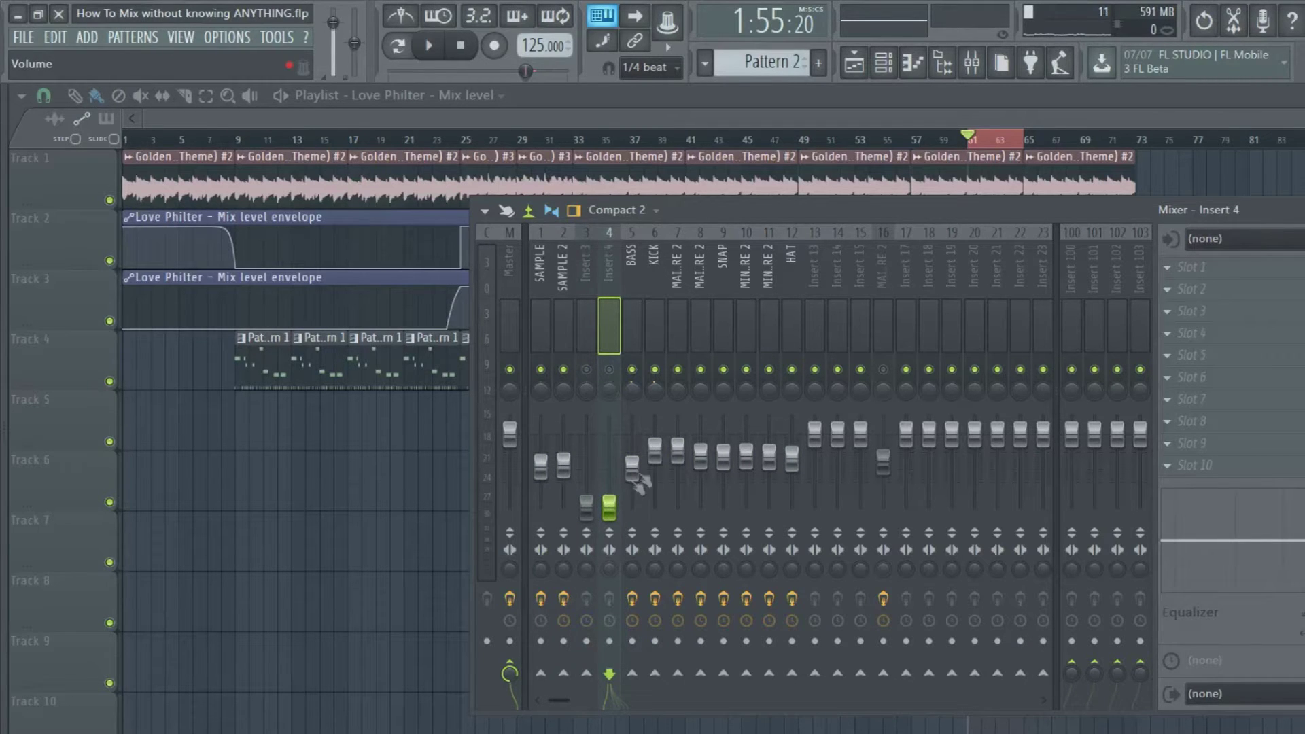
{"action": "left_click", "coordinate": [792, 337]}
{"action": "left_click", "coordinate": [669, 349]}
{"action": "left_click", "coordinate": [657, 343]}
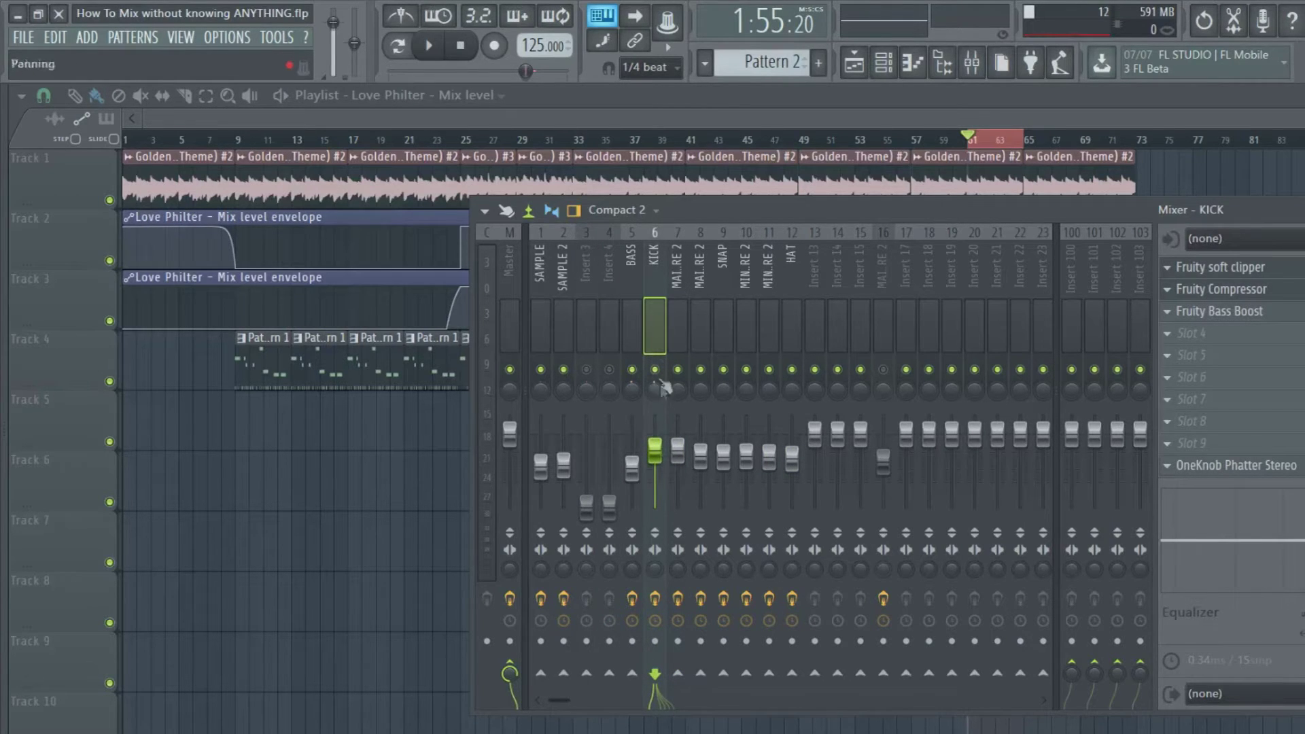
{"action": "left_click", "coordinate": [561, 337]}
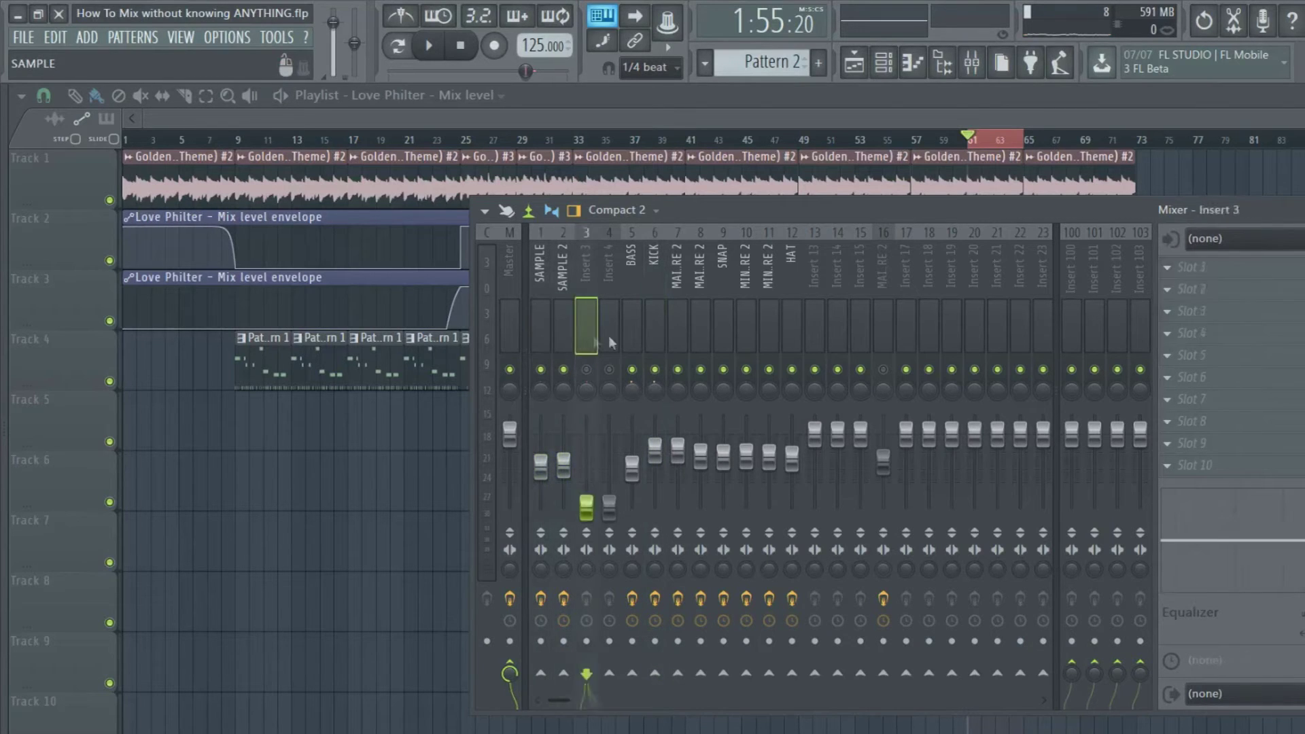
{"action": "left_click", "coordinate": [788, 337]}
{"action": "left_click_drag", "start_coordinate": [788, 337], "coordinate": [633, 346]}
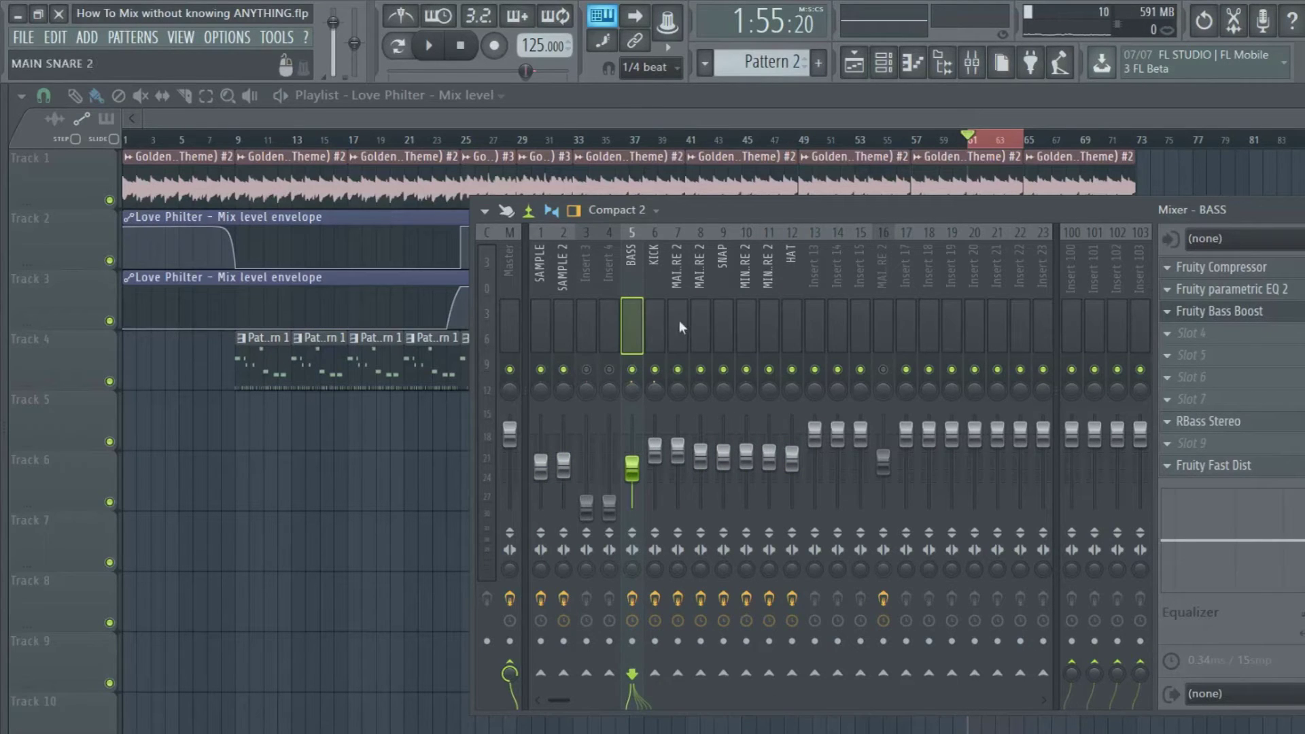
{"action": "left_click", "coordinate": [656, 337]}
{"action": "left_click", "coordinate": [637, 336]}
{"action": "left_click", "coordinate": [782, 315]}
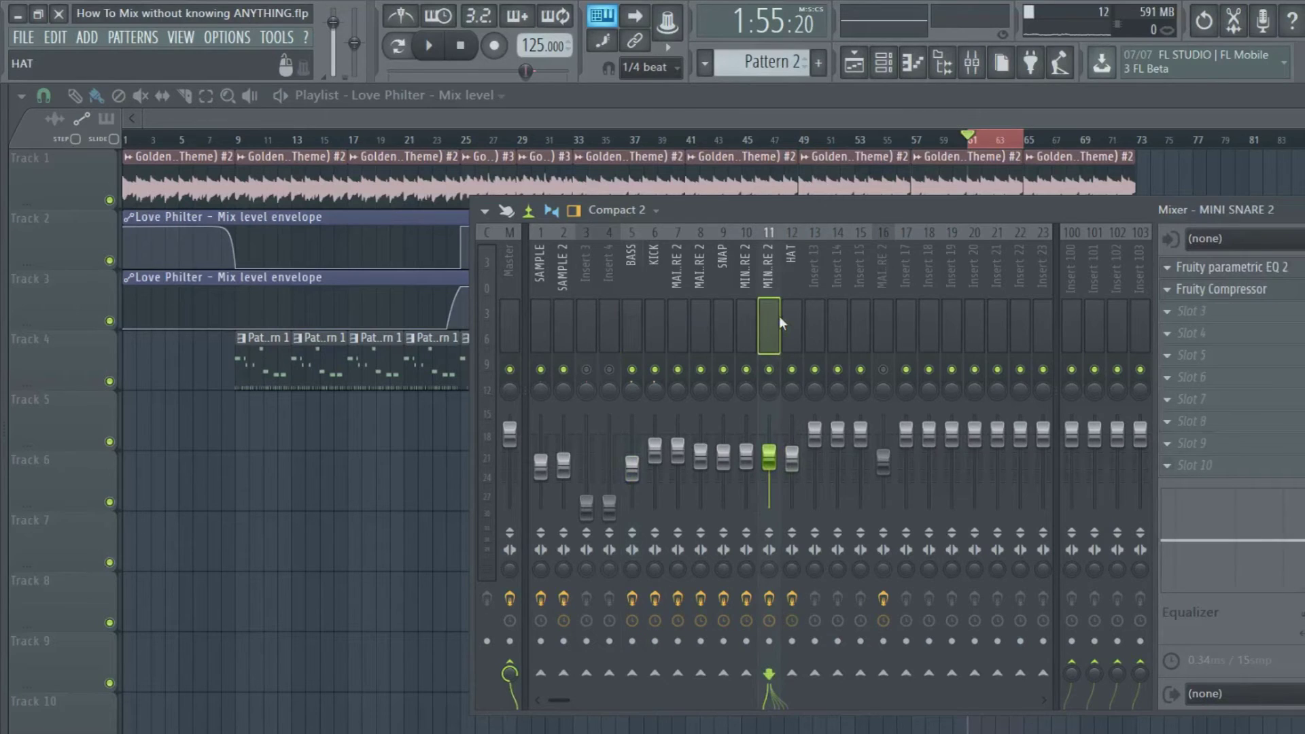
{"action": "left_click", "coordinate": [745, 332]}
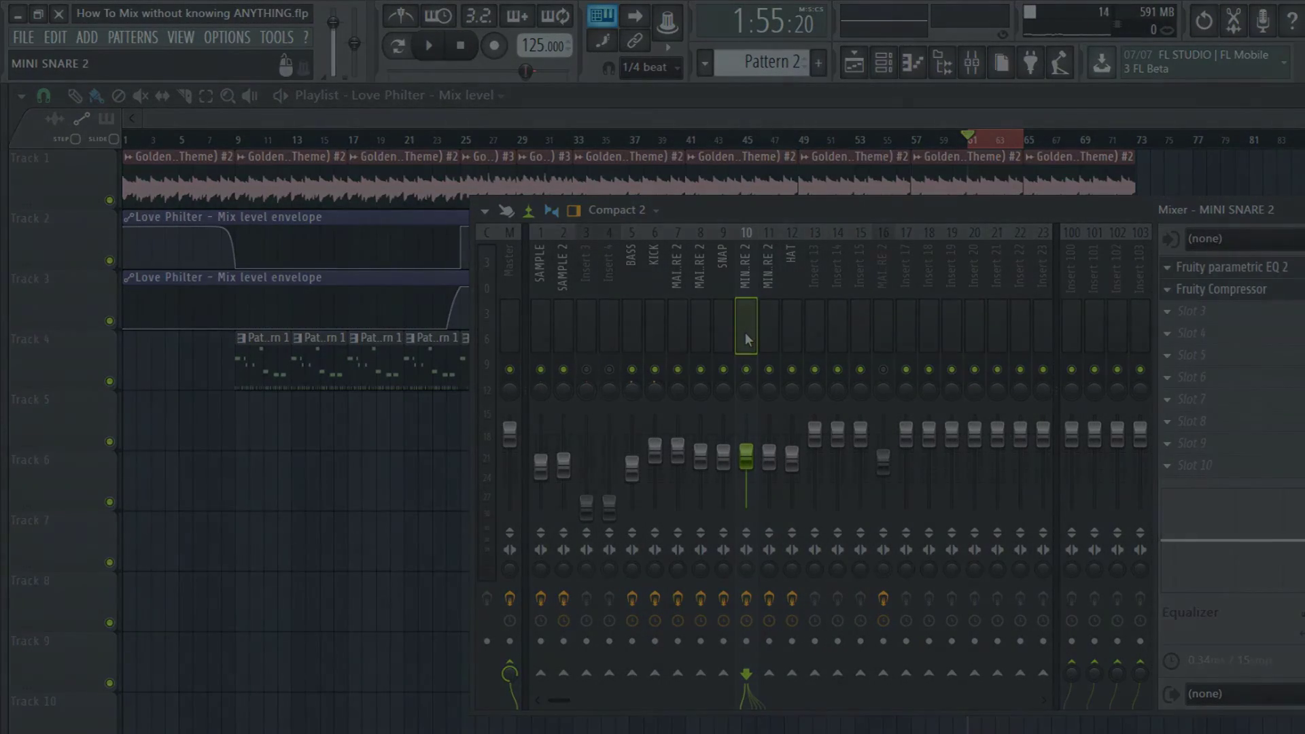